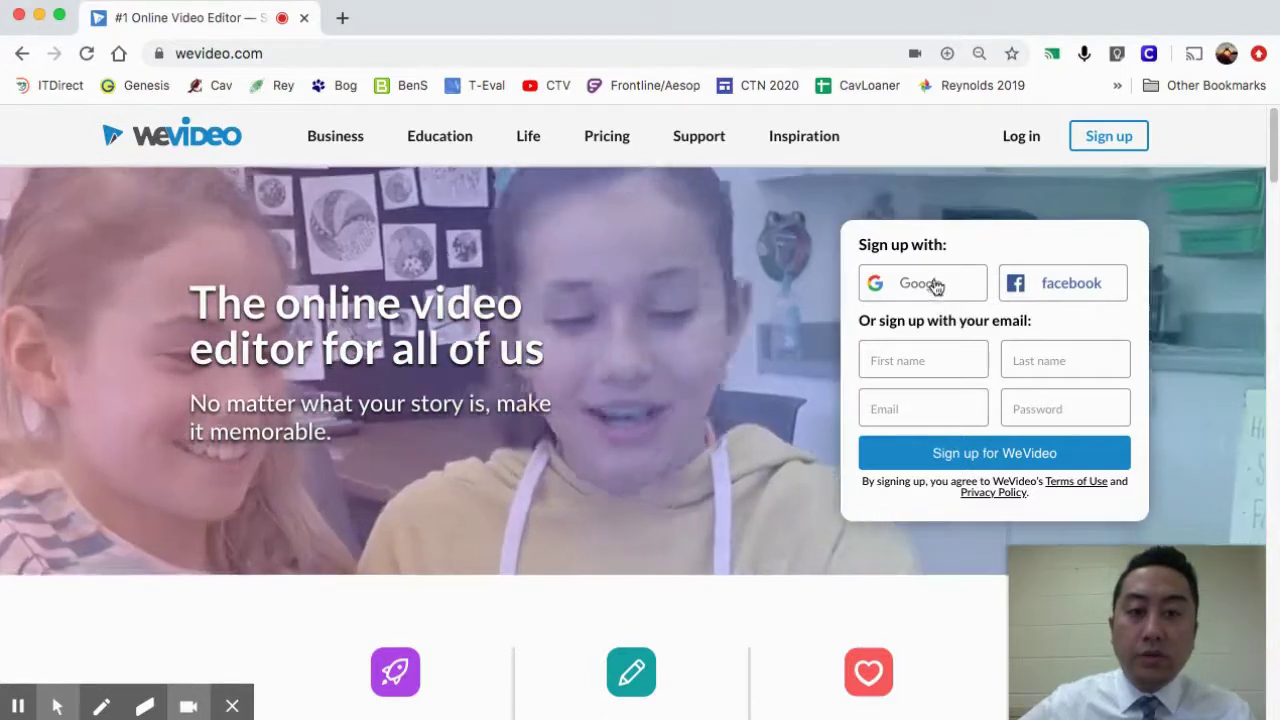
Step: Sign in to WeVideo with the existing Google account
left_click(936, 284)
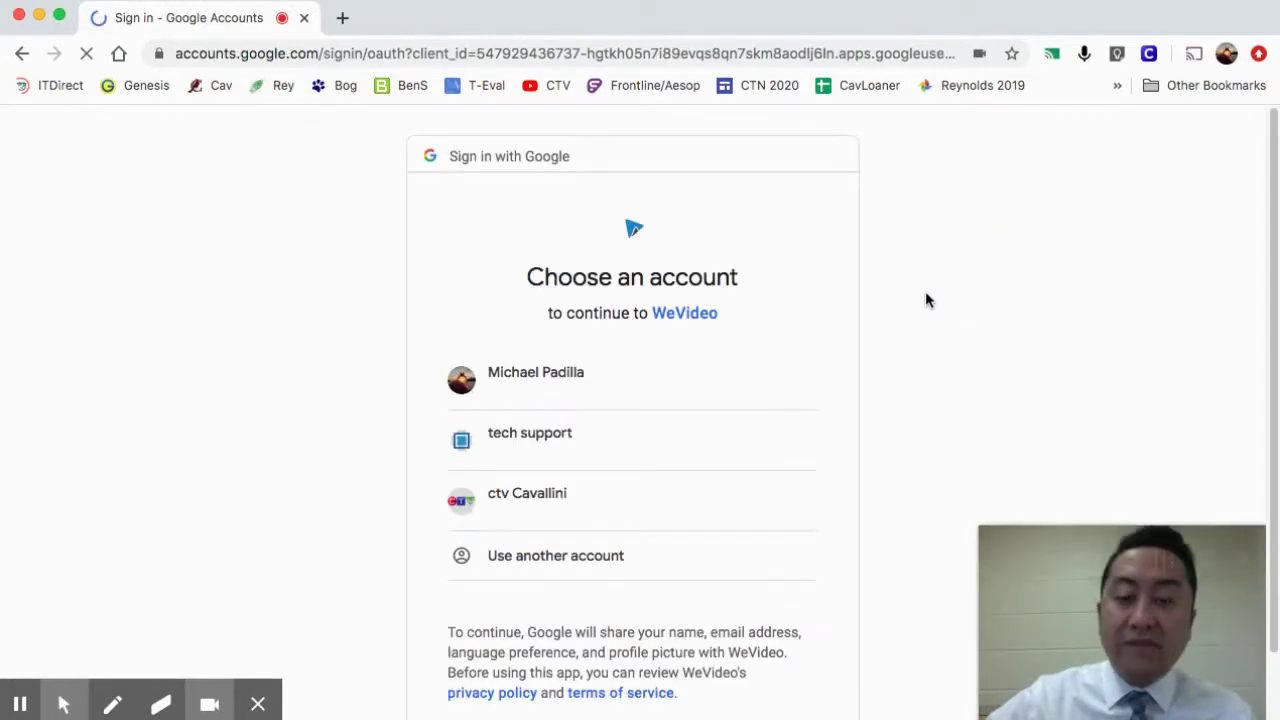
left_click(529, 388)
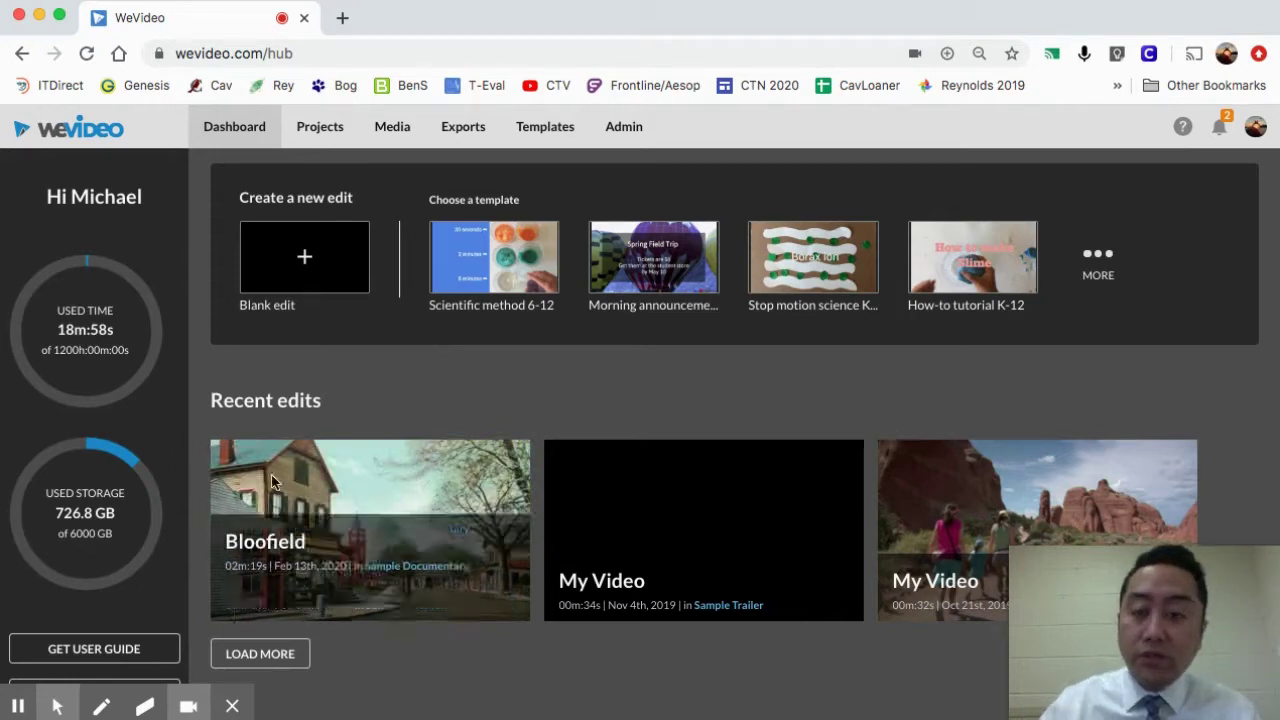
mouse_move(871, 510)
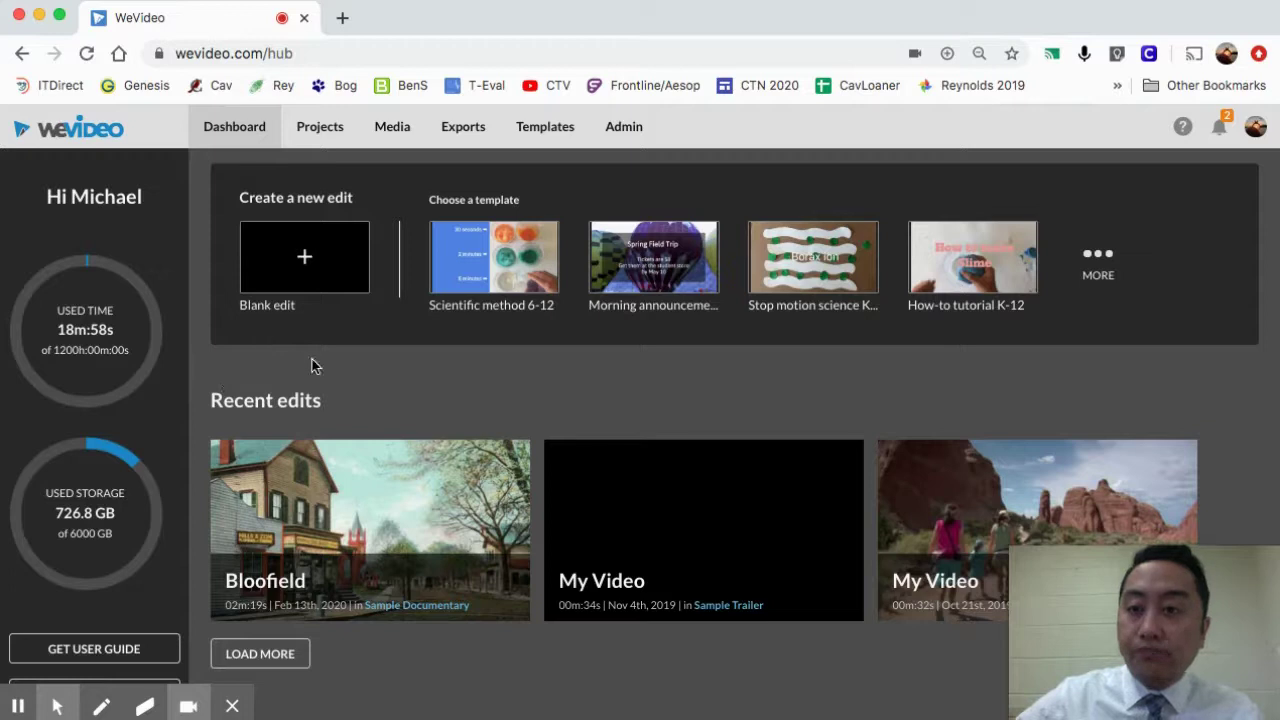
Step: Set up a new project titled "Sample Project" with the Personal project type
left_click(326, 135)
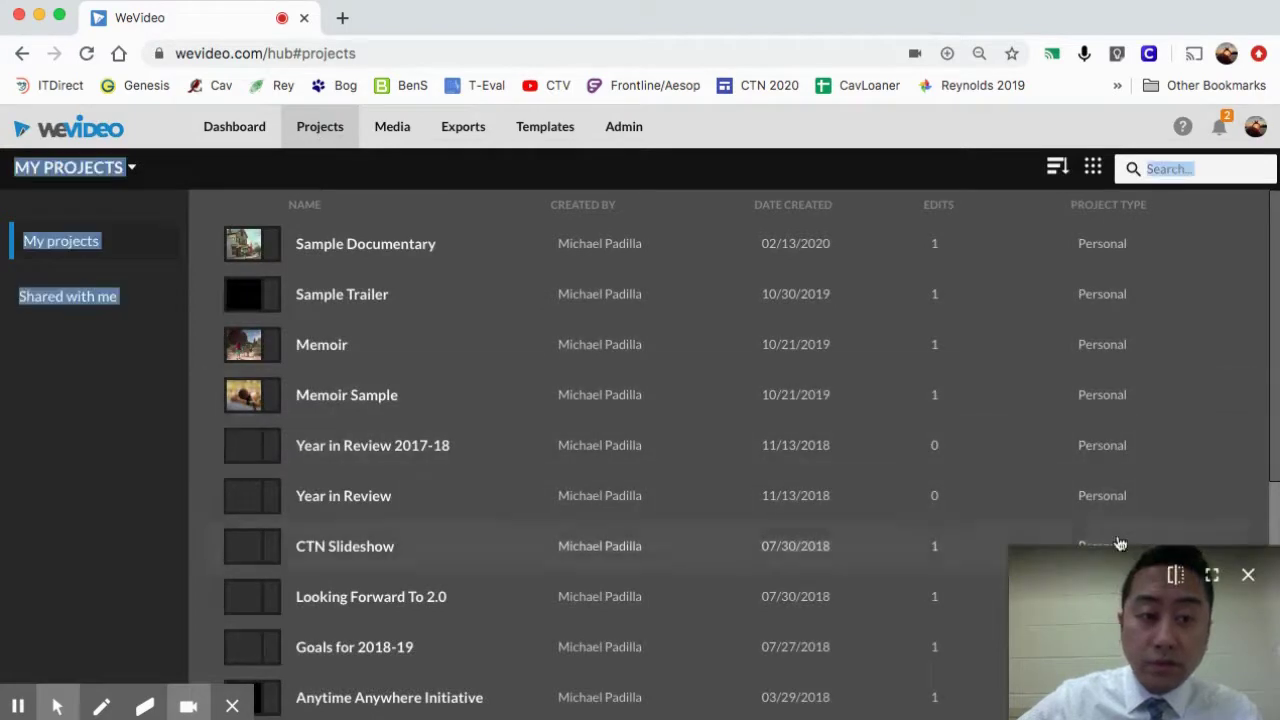
left_click(1222, 676)
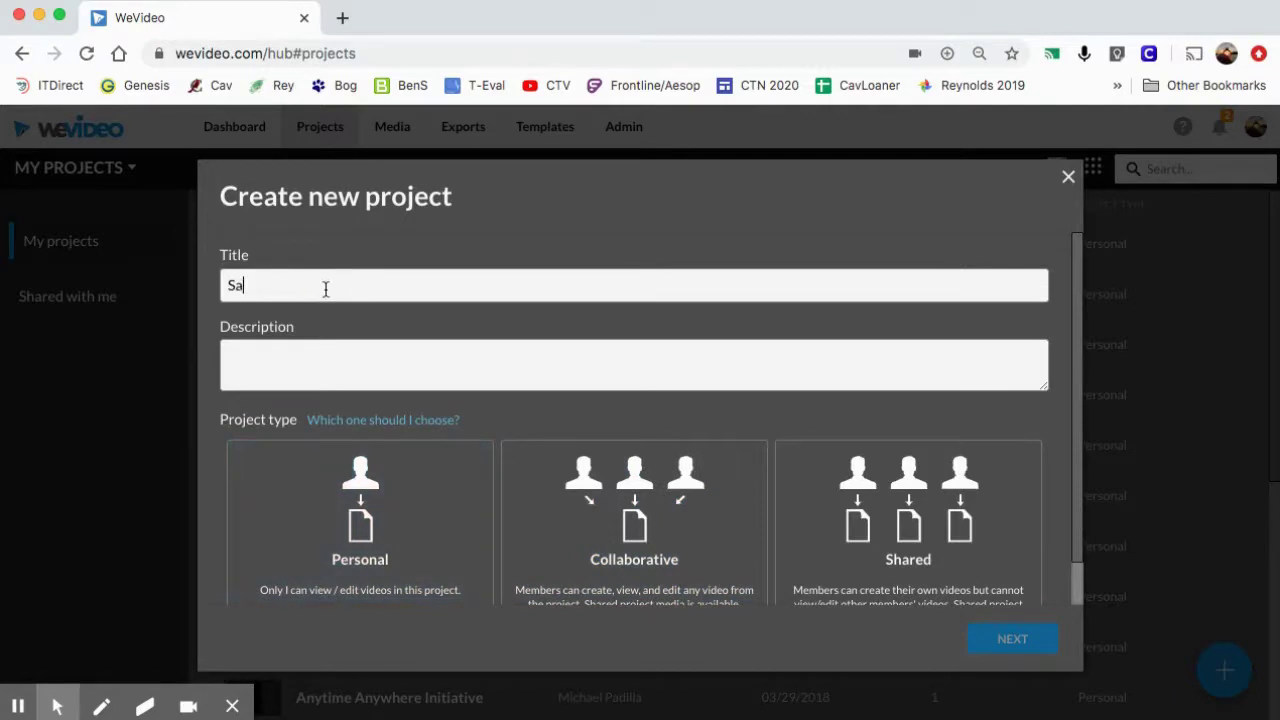
type("Sample Project")
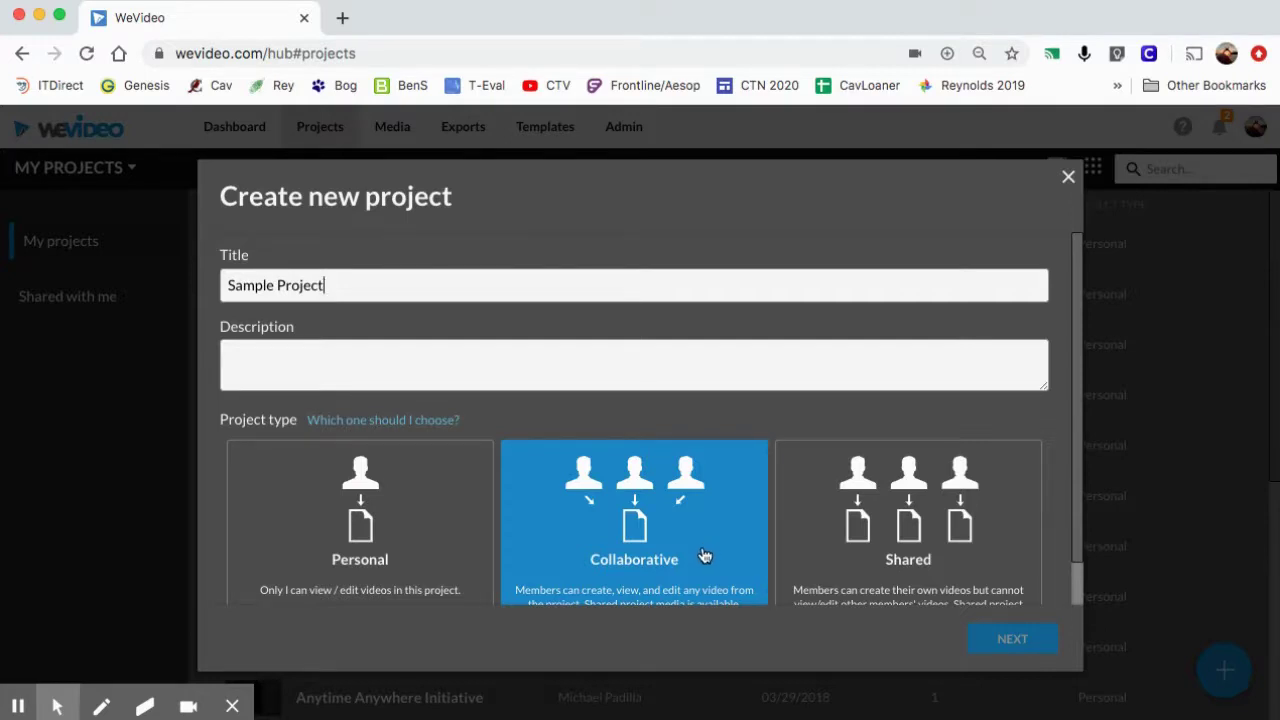
scroll(704, 556, "down", 2)
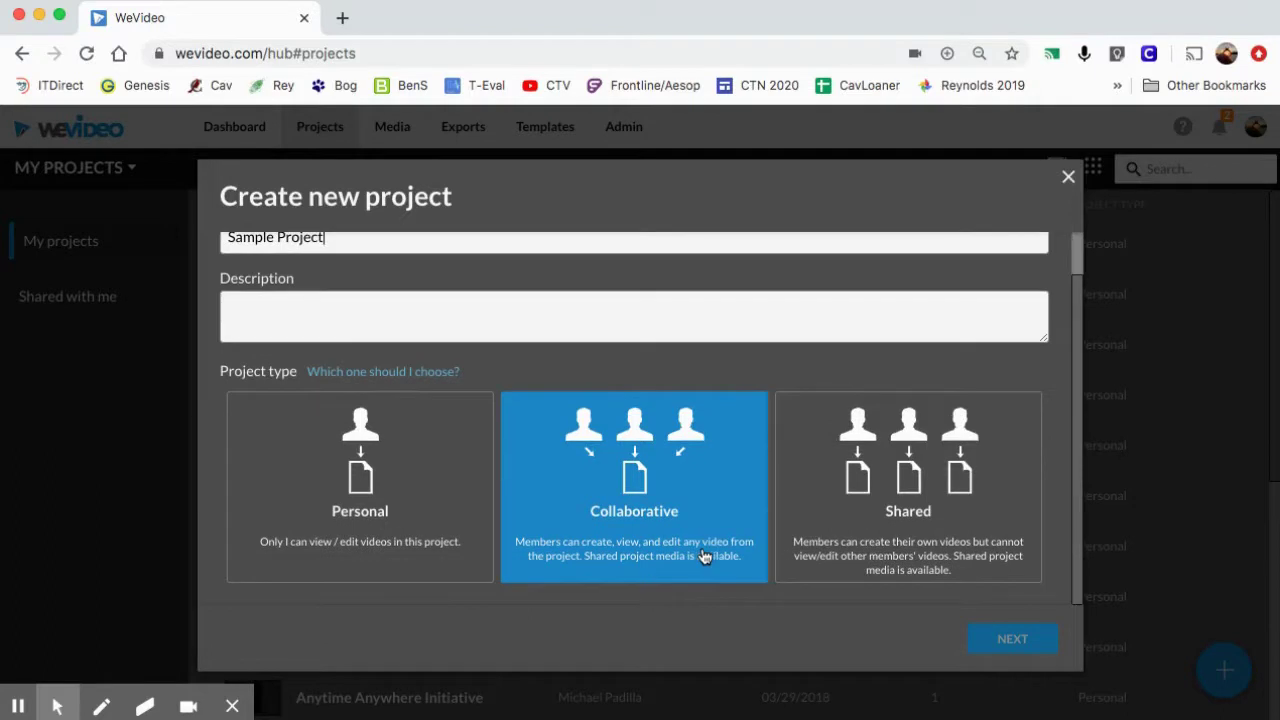
left_click(853, 530)
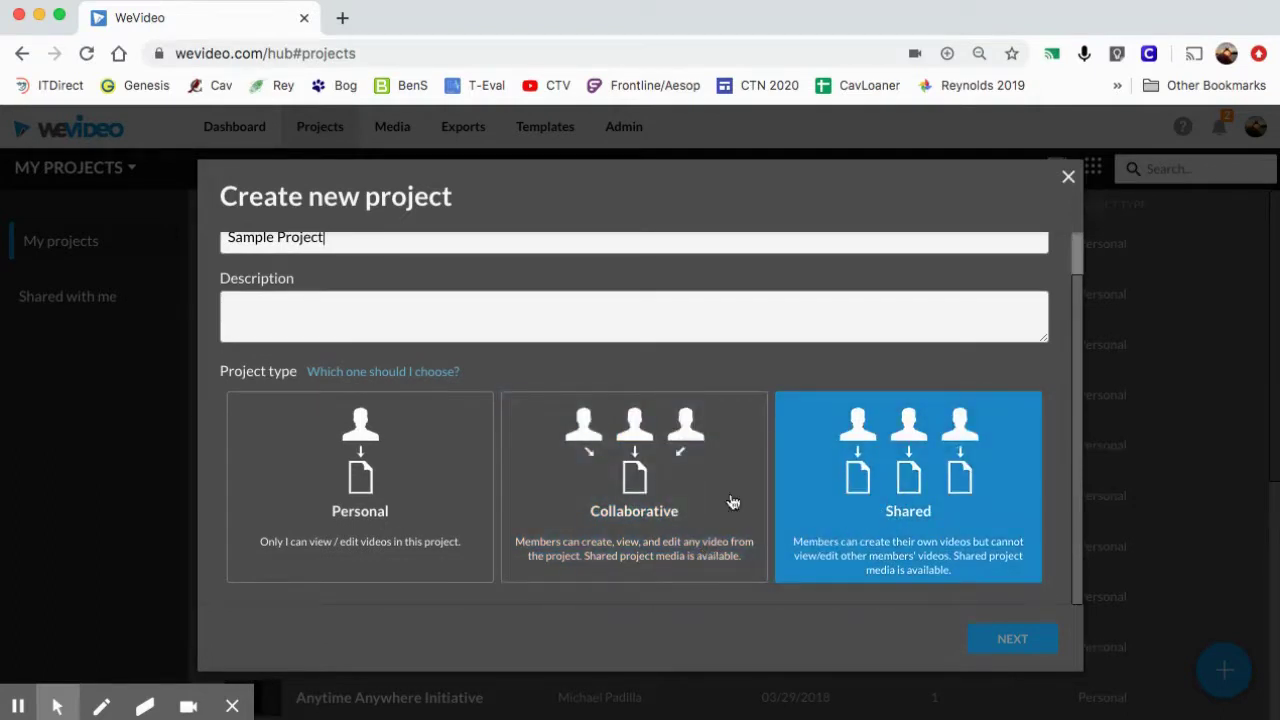
left_click(460, 488)
left_click(1000, 650)
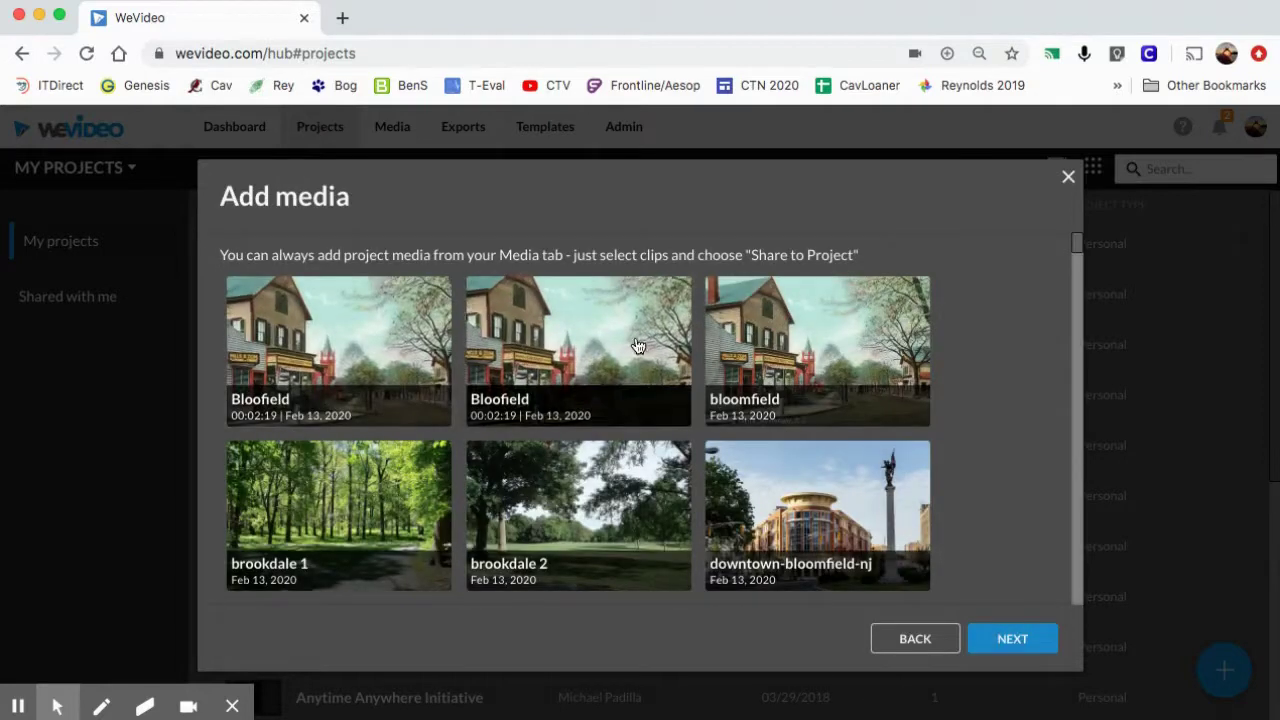
Step: Look through the available media and create the project without adding any clips
scroll(790, 448, "down", 3)
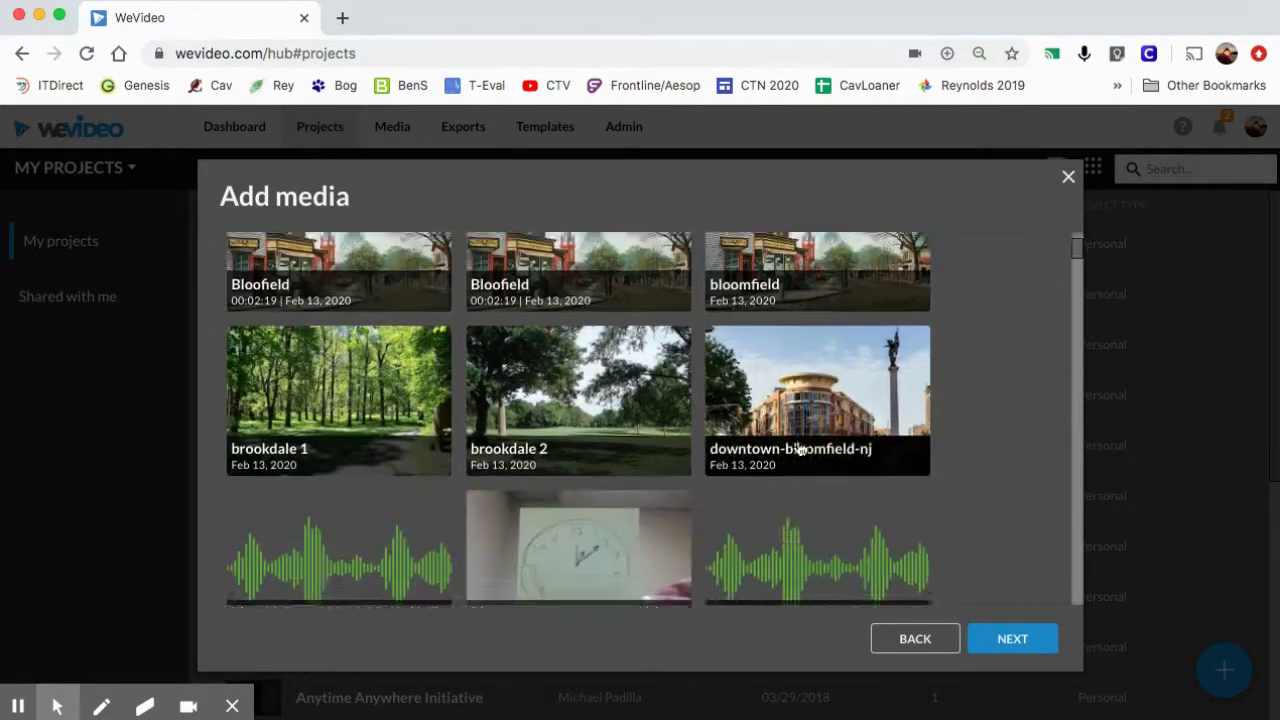
scroll(800, 450, "down", 3)
scroll(800, 450, "up", 5)
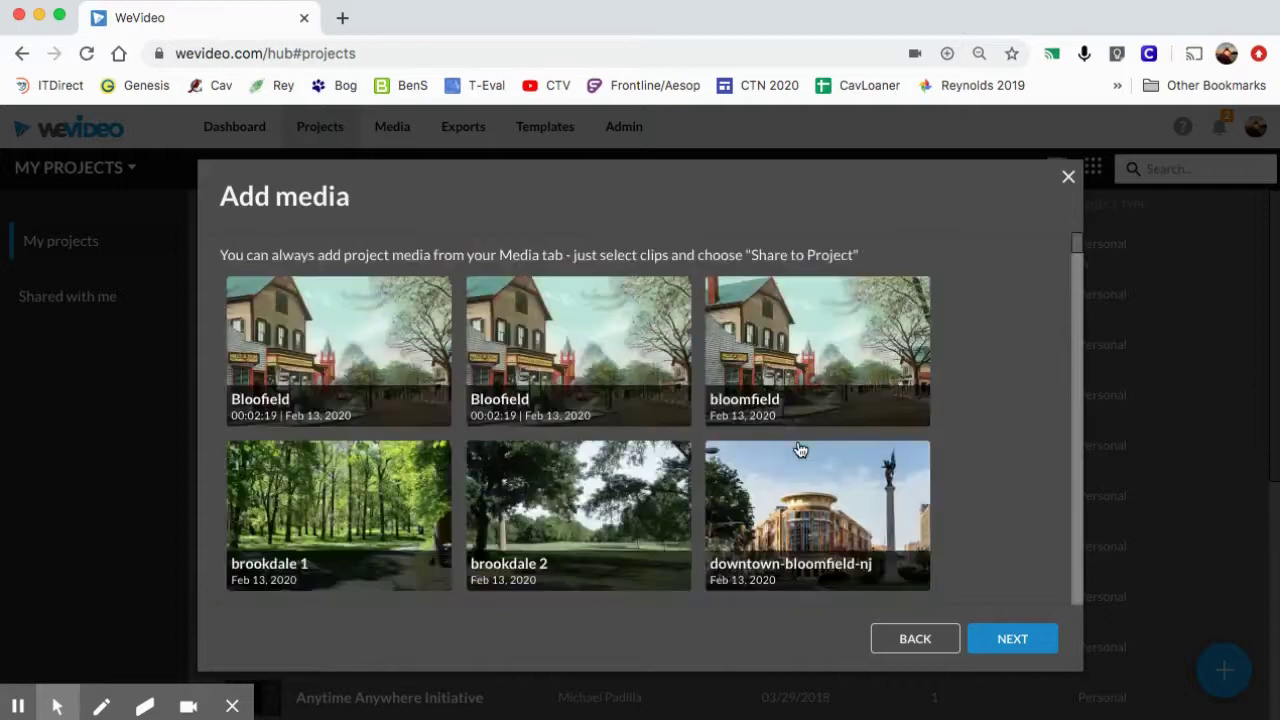
left_click(1015, 642)
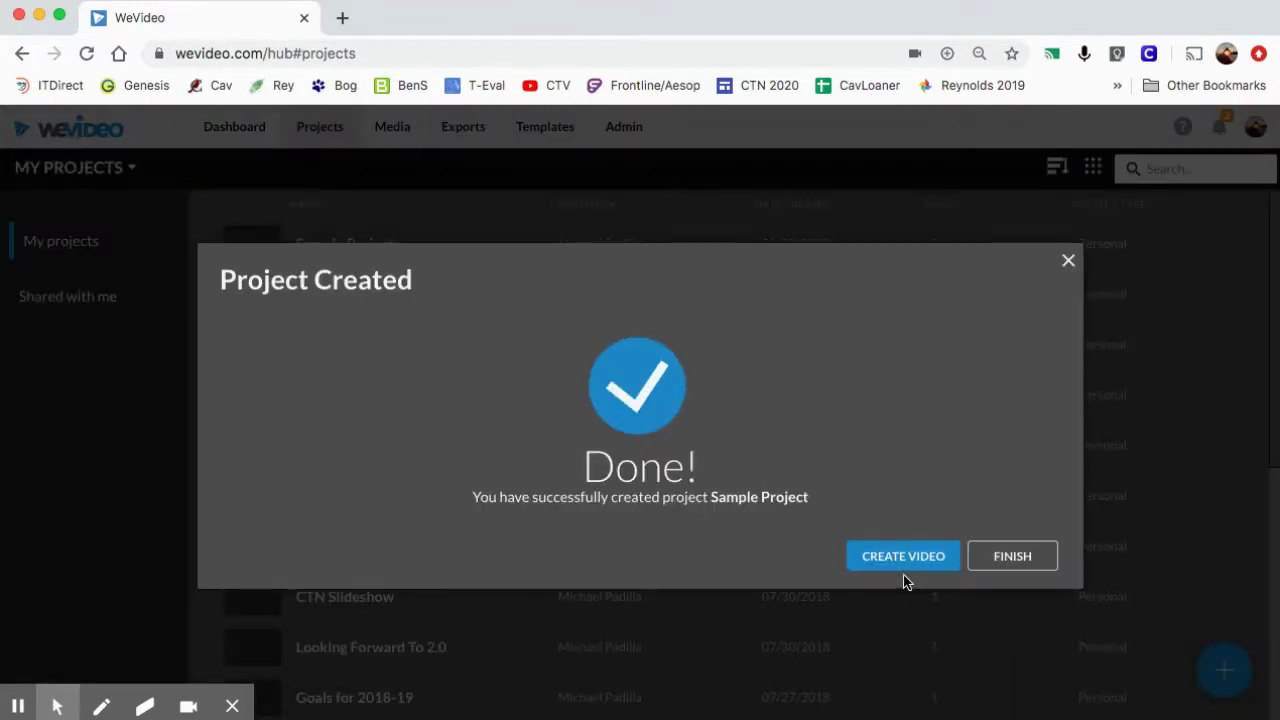
Step: Start a new video in the project from scratch as a blank edit
left_click(919, 562)
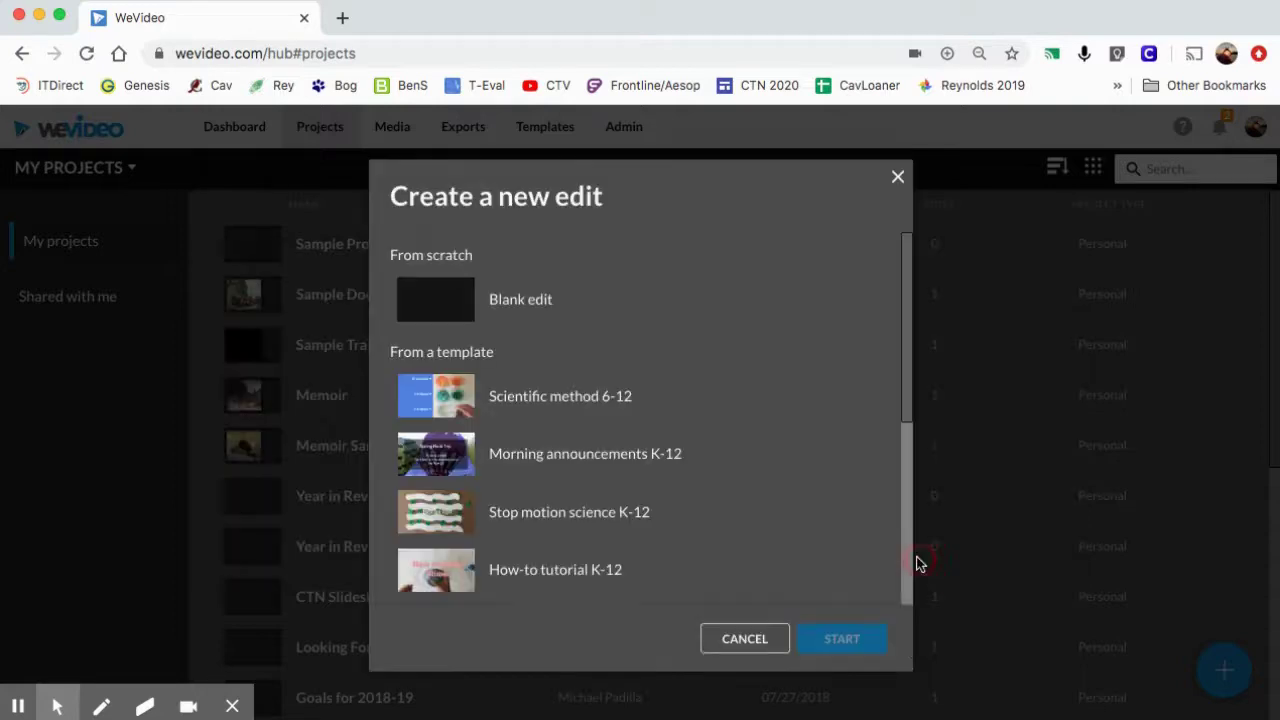
left_click(538, 318)
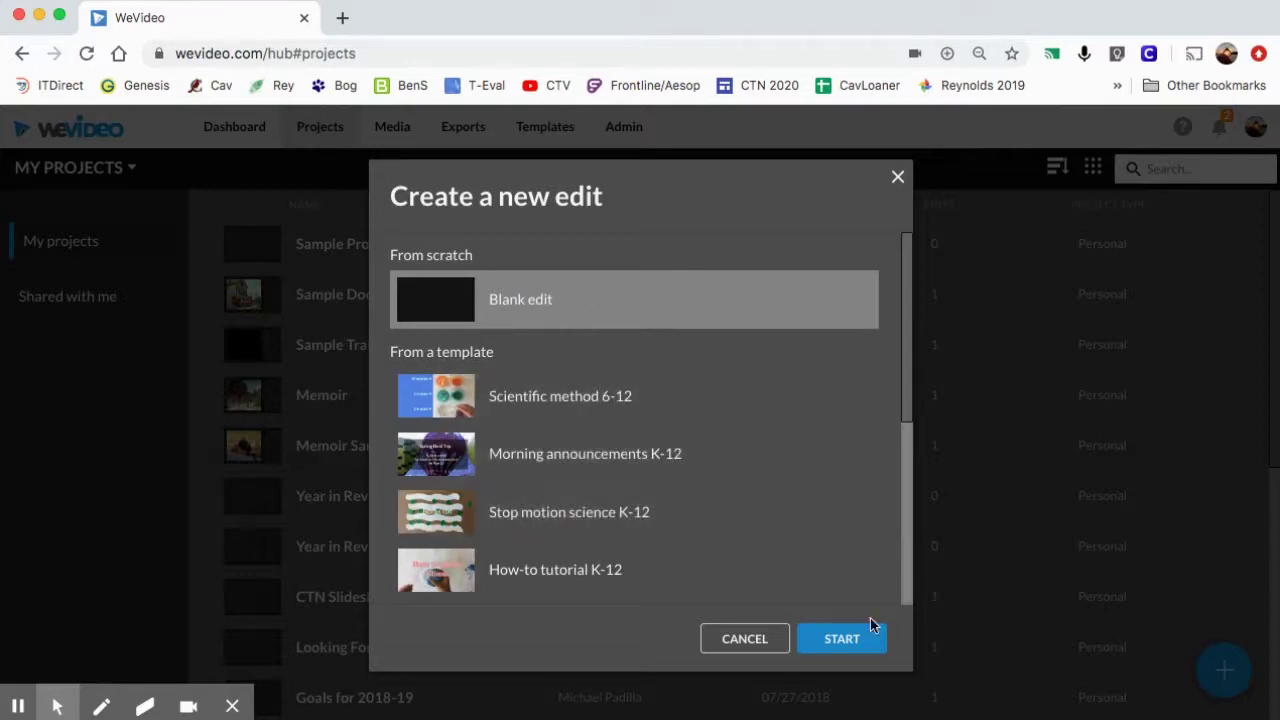
left_click(859, 642)
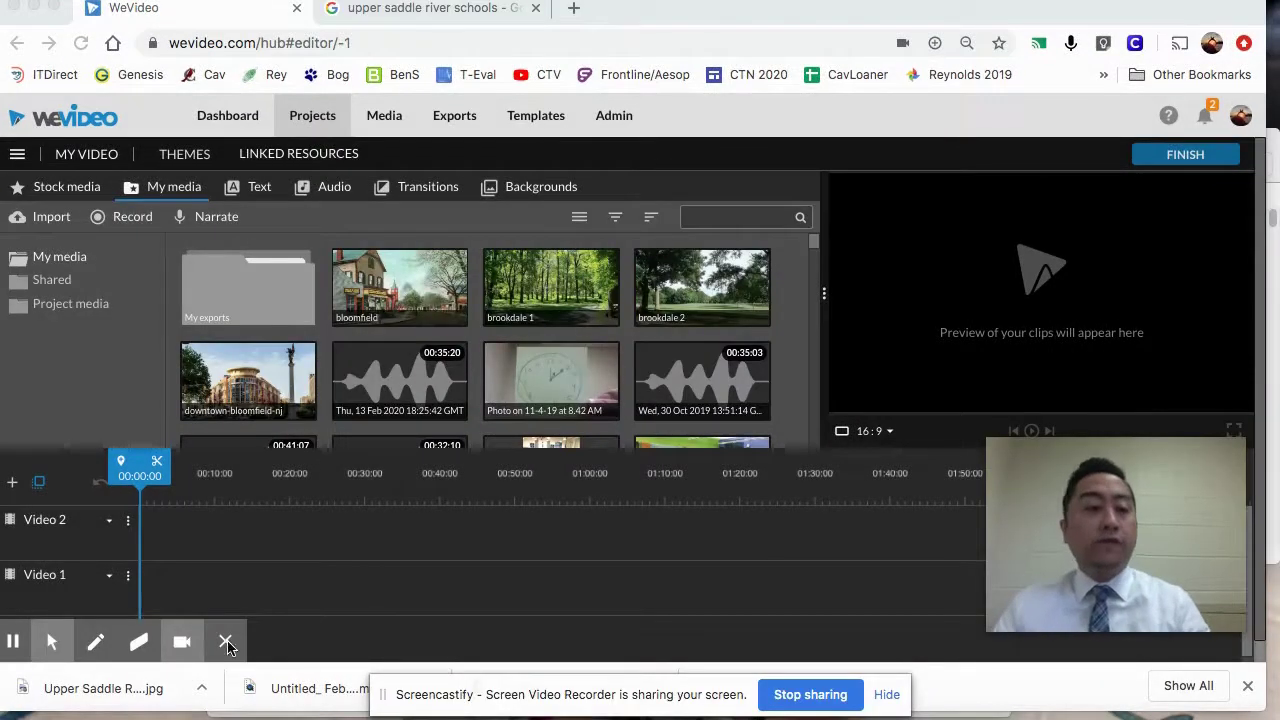
Step: Record a voice narration of about 15 seconds and save it to the edit
mouse_move(228, 648)
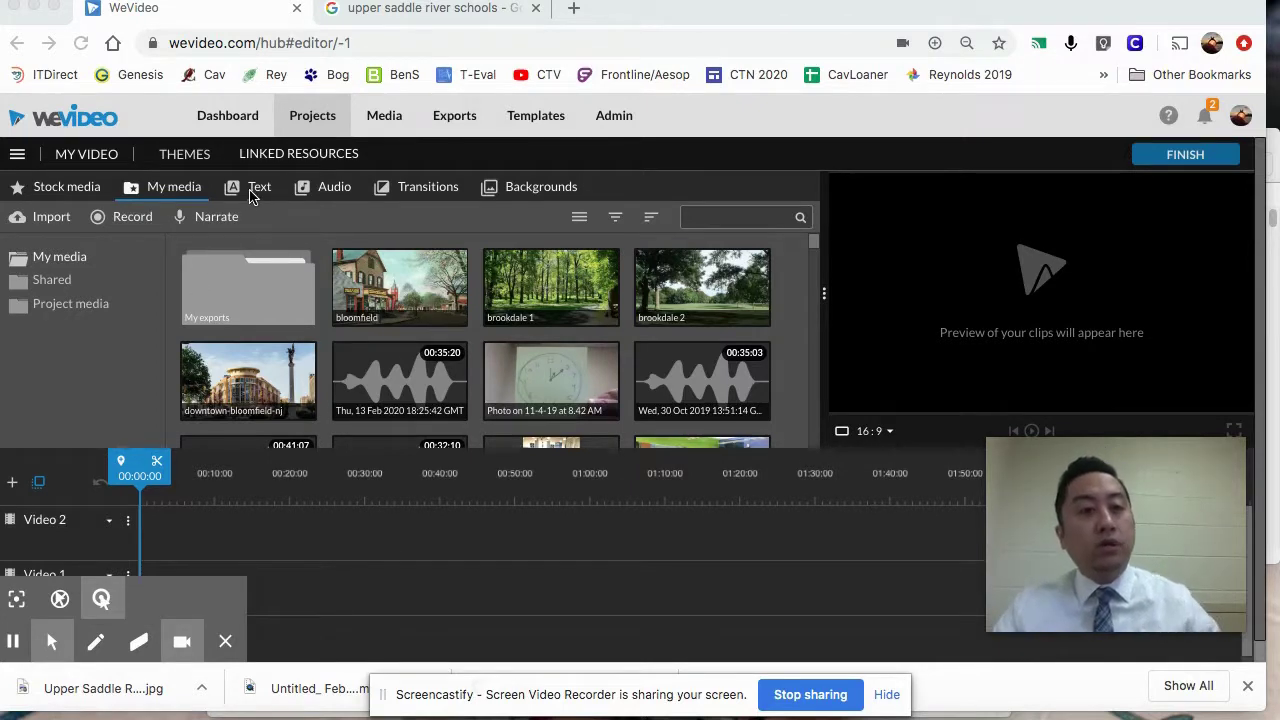
left_click(157, 196)
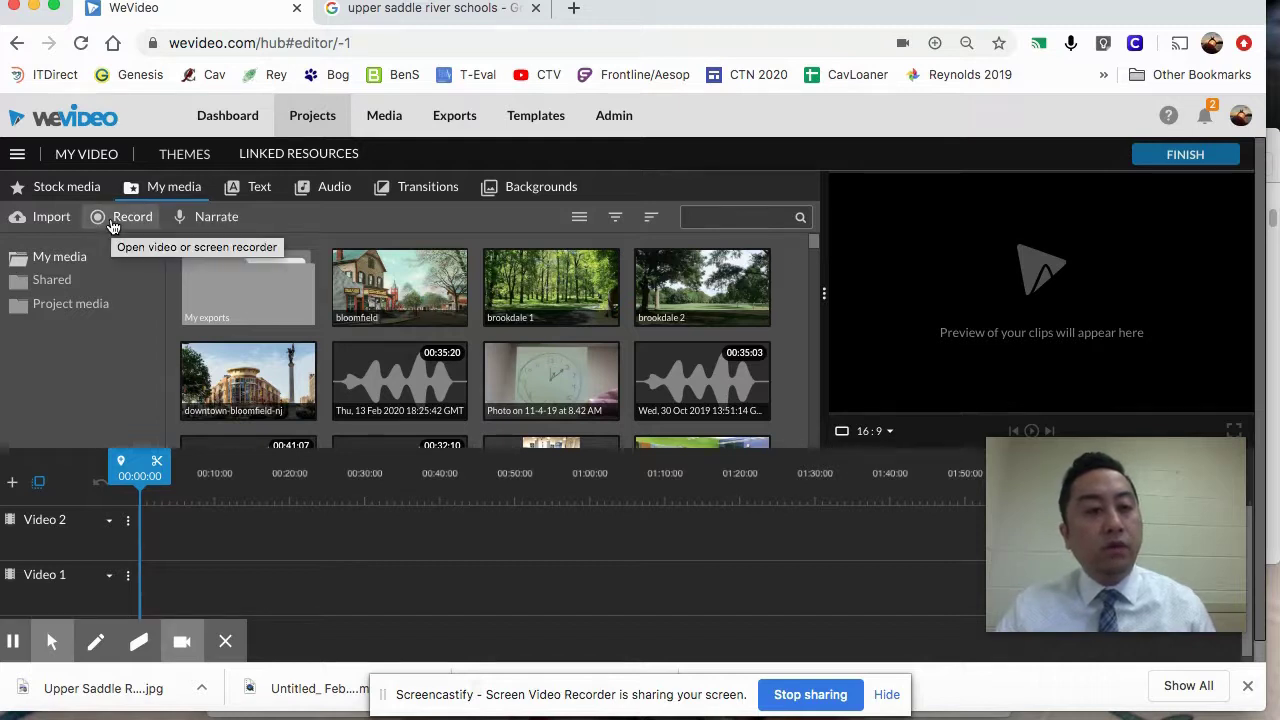
left_click(213, 225)
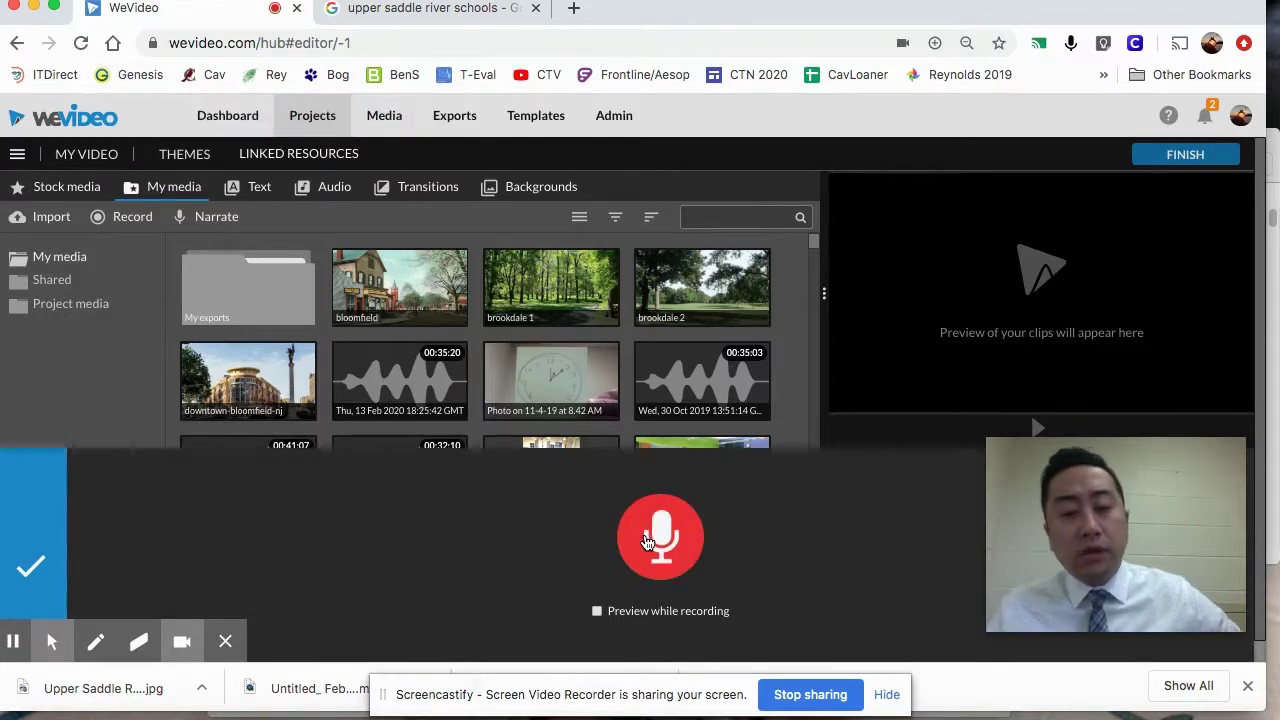
left_click(657, 545)
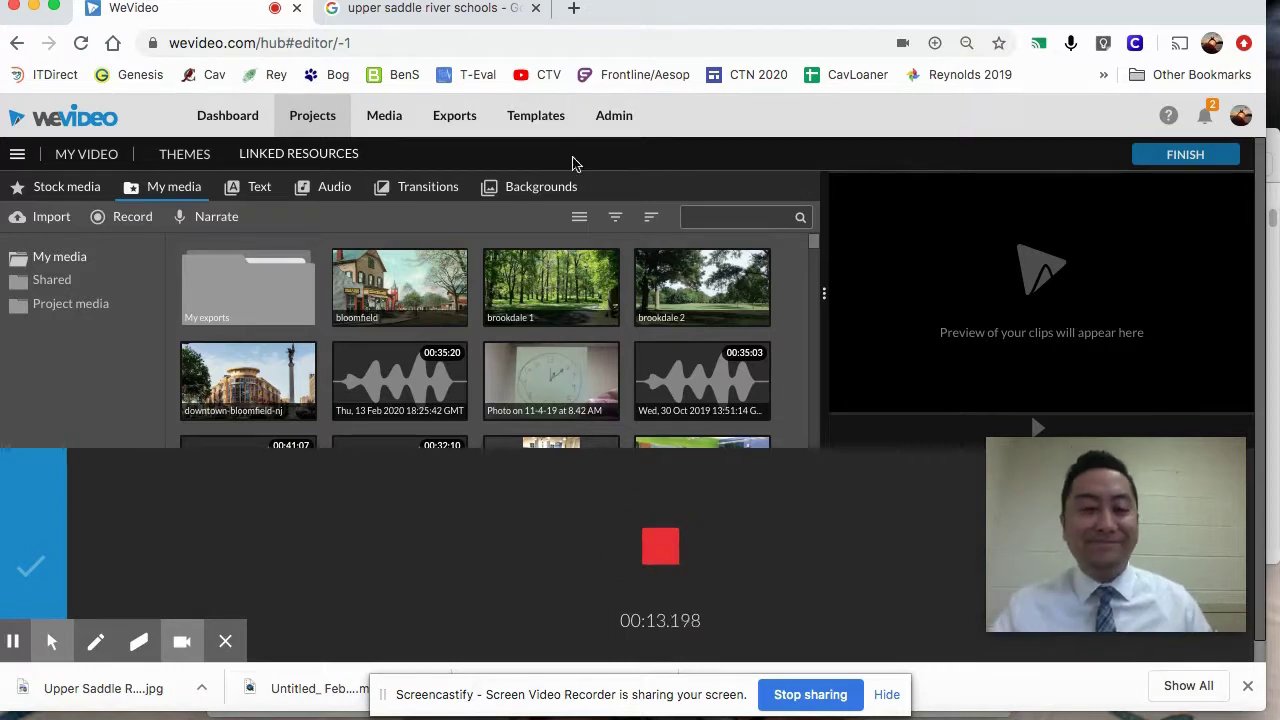
left_click(670, 552)
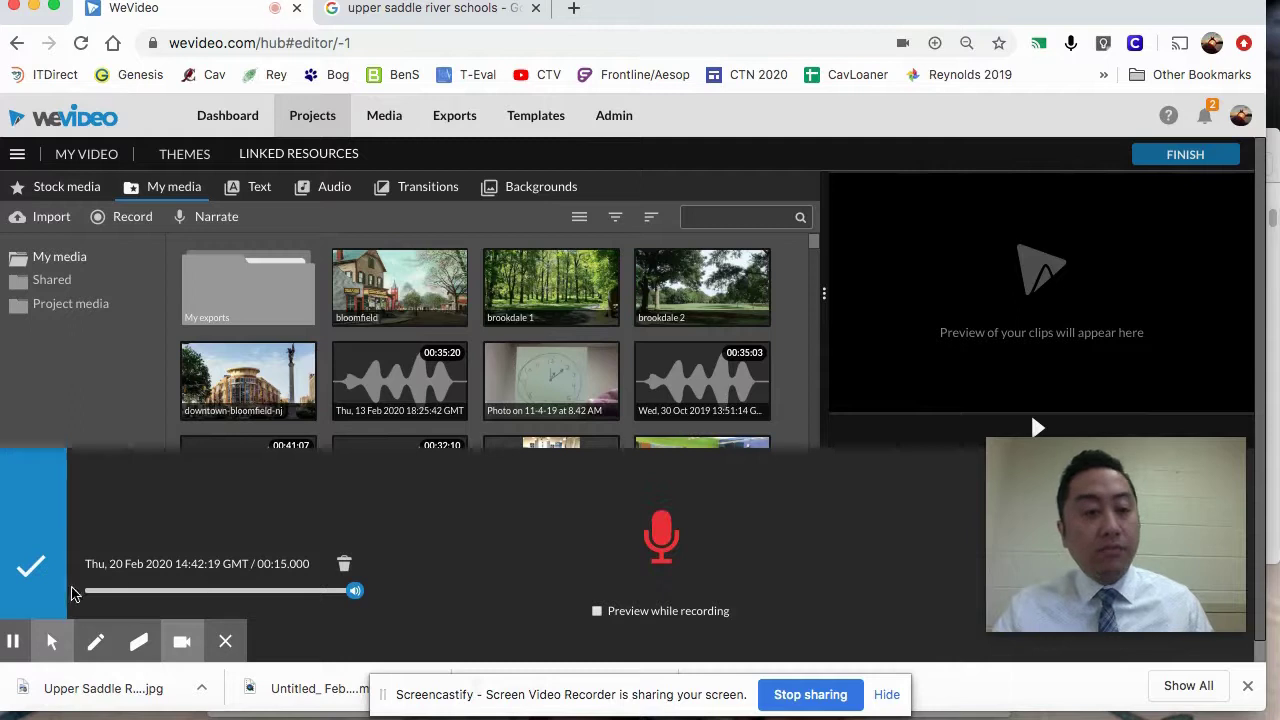
left_click(21, 576)
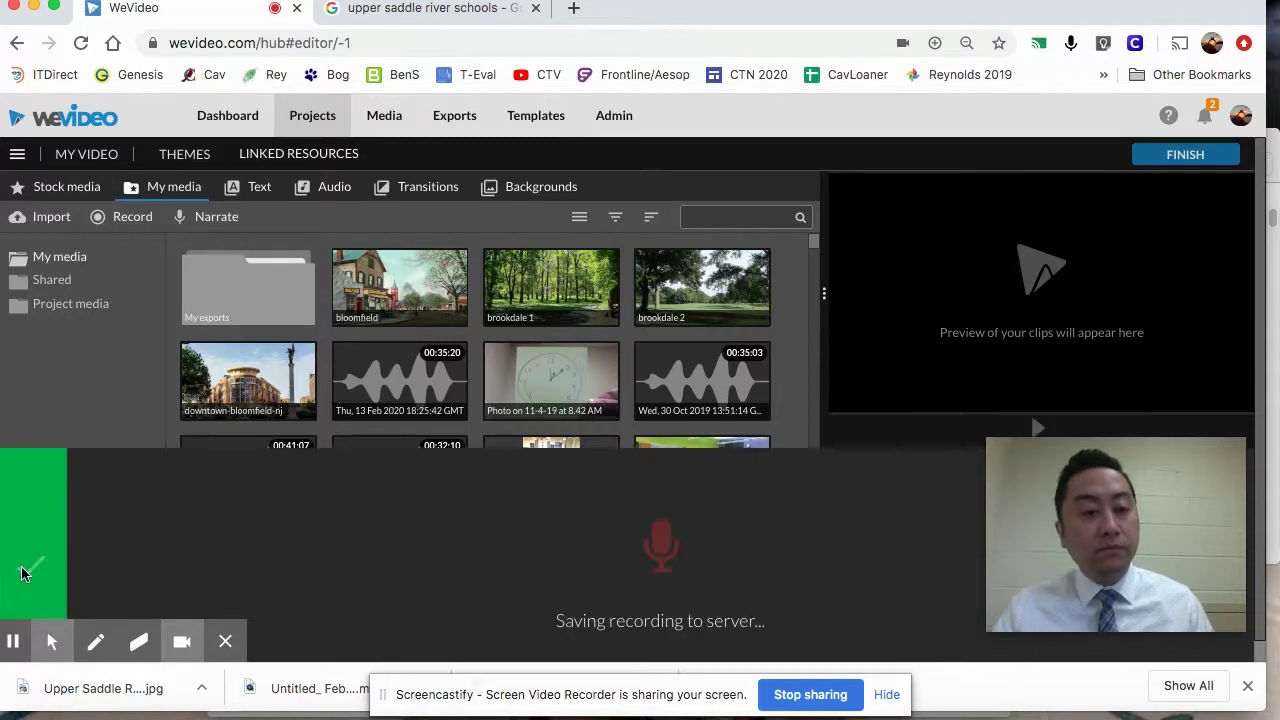
Step: Hide the screen recorder's toolbar that covers the timeline's lower tracks
mouse_move(182, 645)
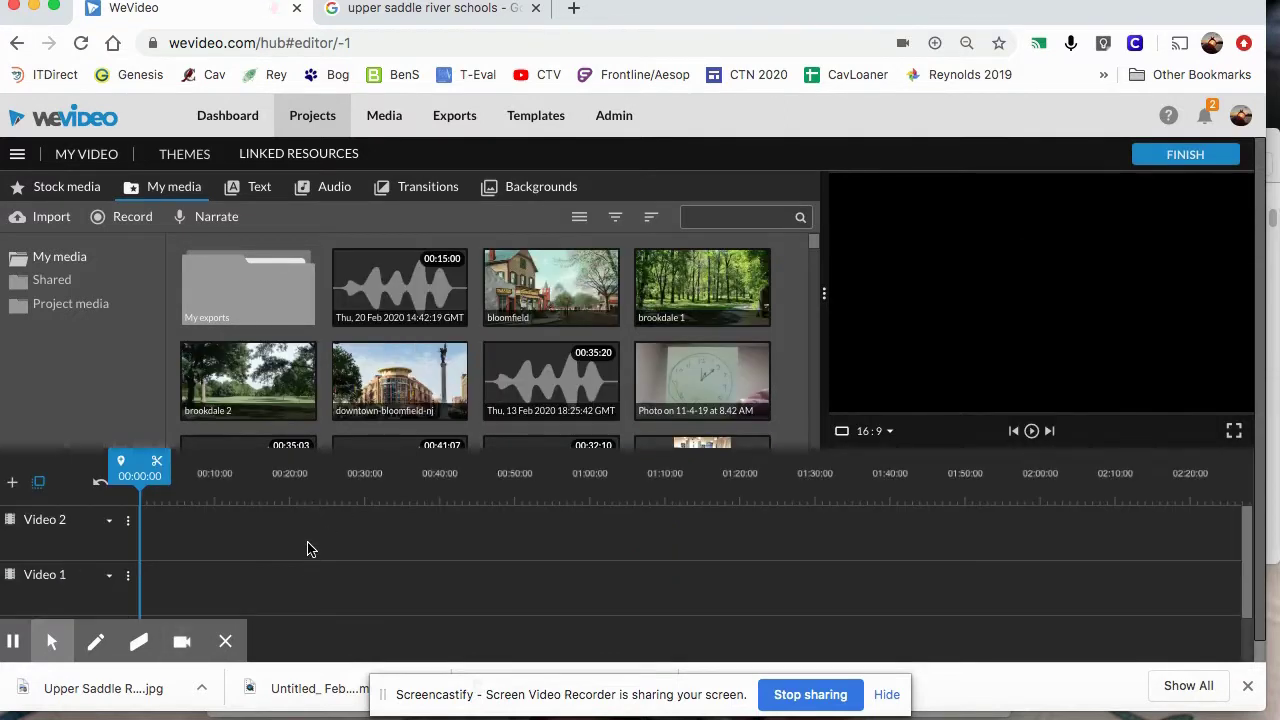
scroll(308, 550, "down", 1)
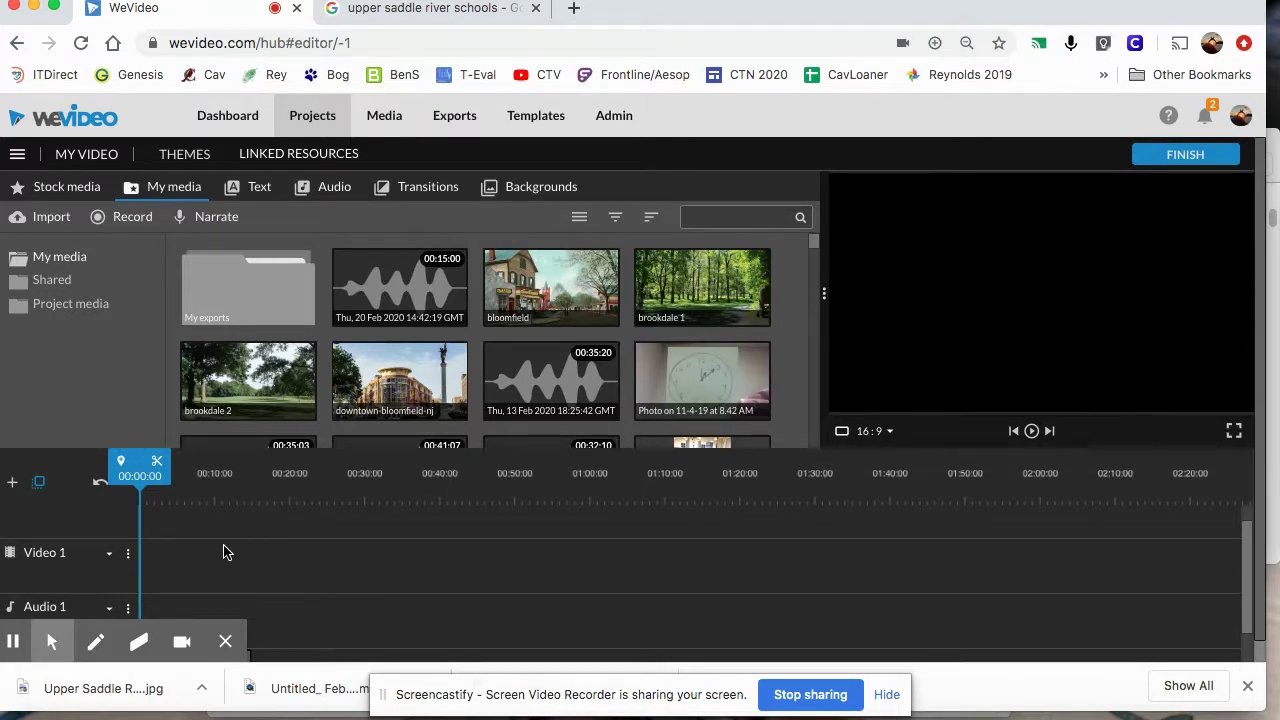
scroll(222, 568, "down", 1)
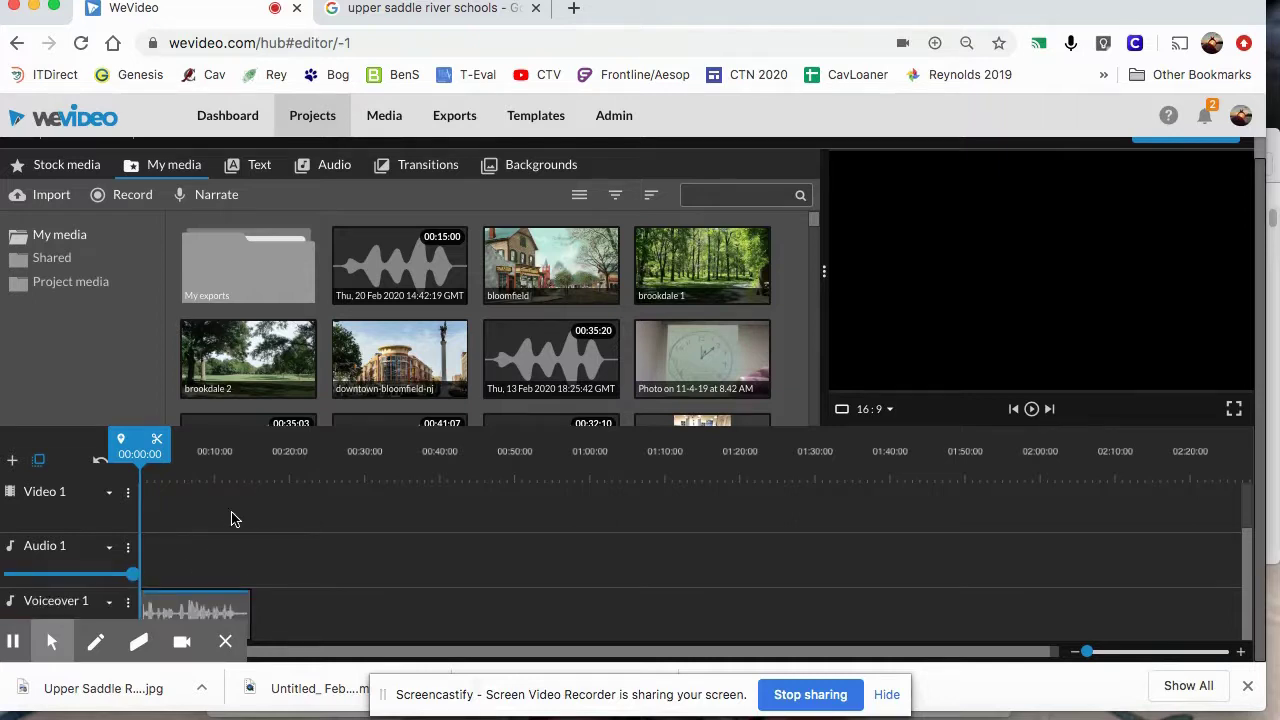
scroll(202, 572, "up", 2)
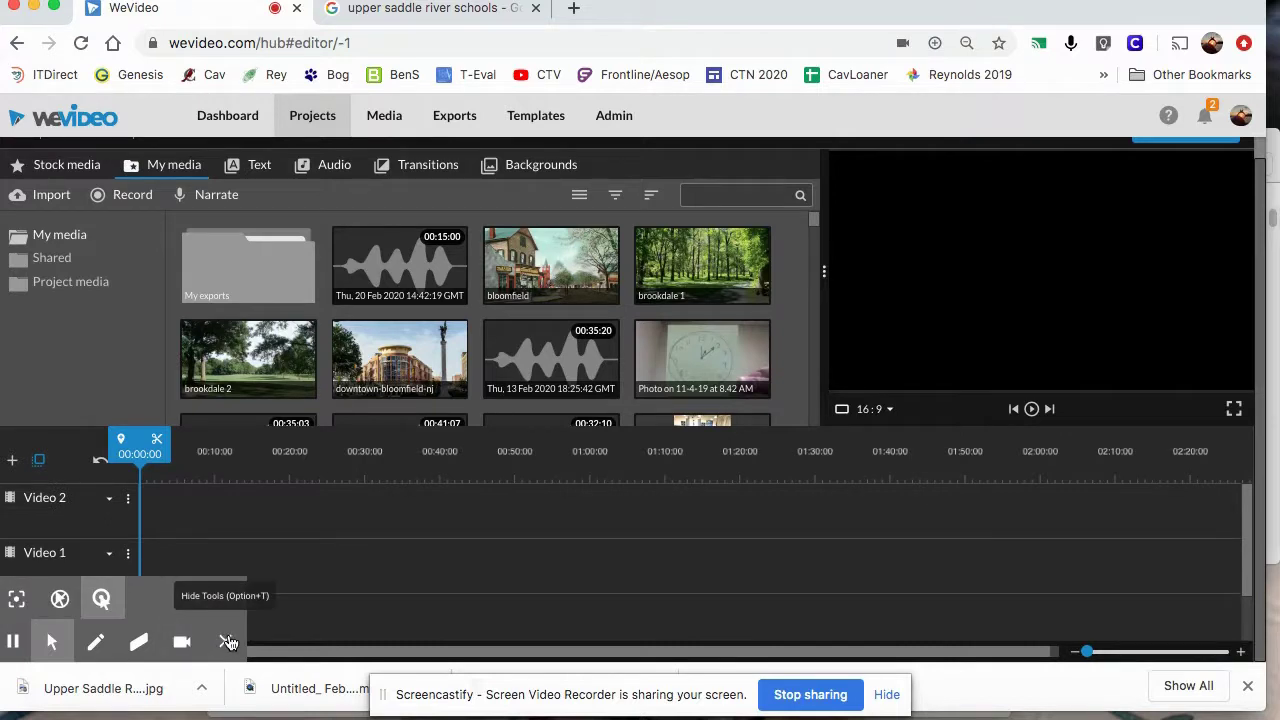
left_click(228, 641)
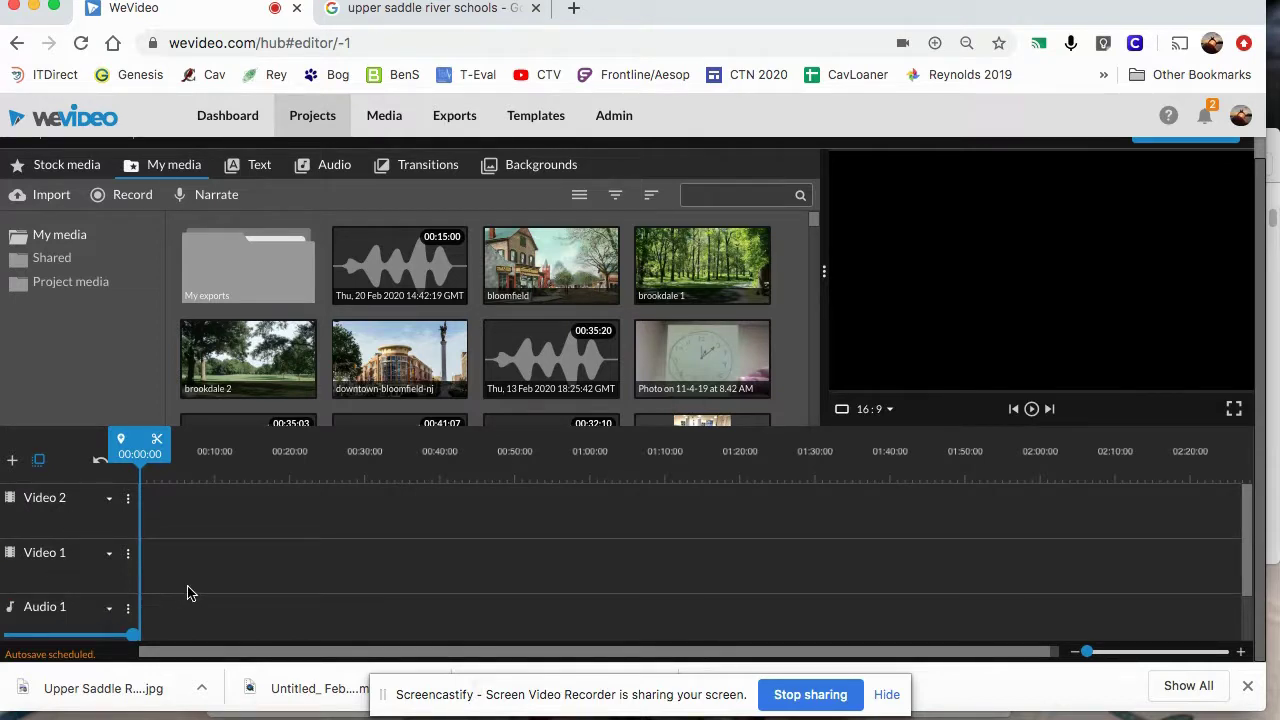
scroll(190, 593, "down", 2)
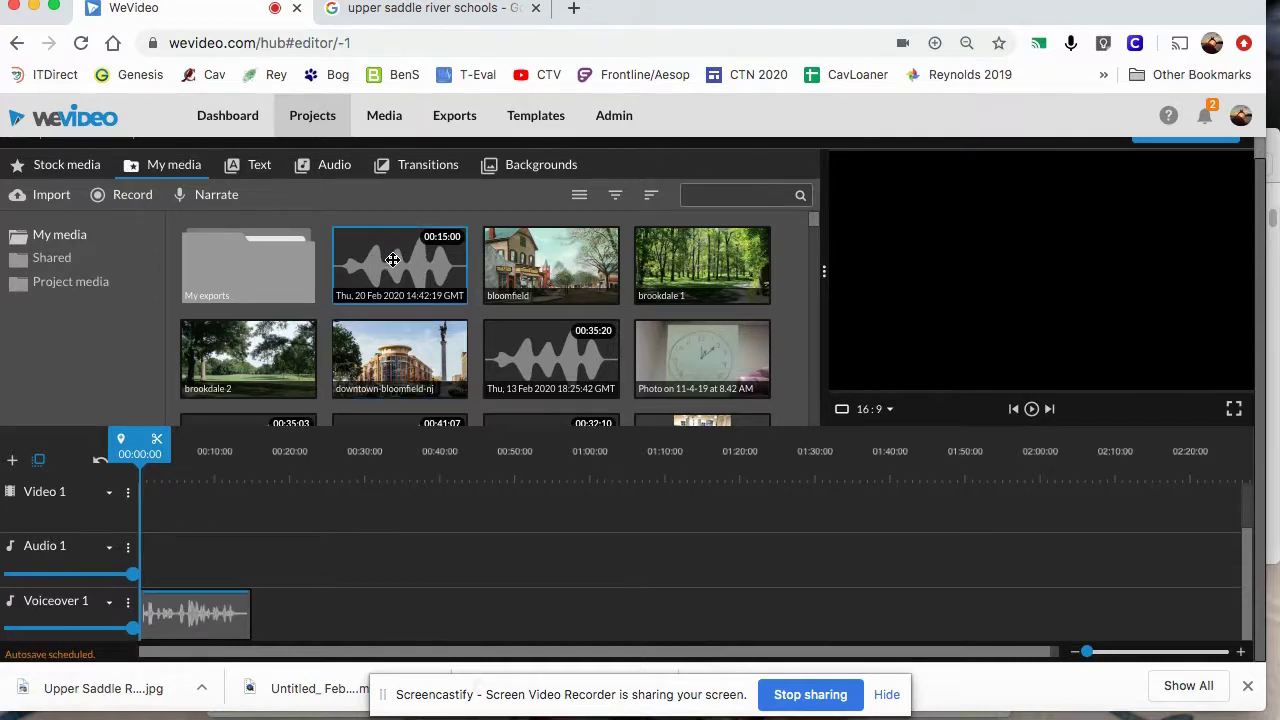
Step: Move the recorded narration clip from the Voiceover 1 track to the start of the Audio 1 track
left_click_drag(376, 265, 359, 297)
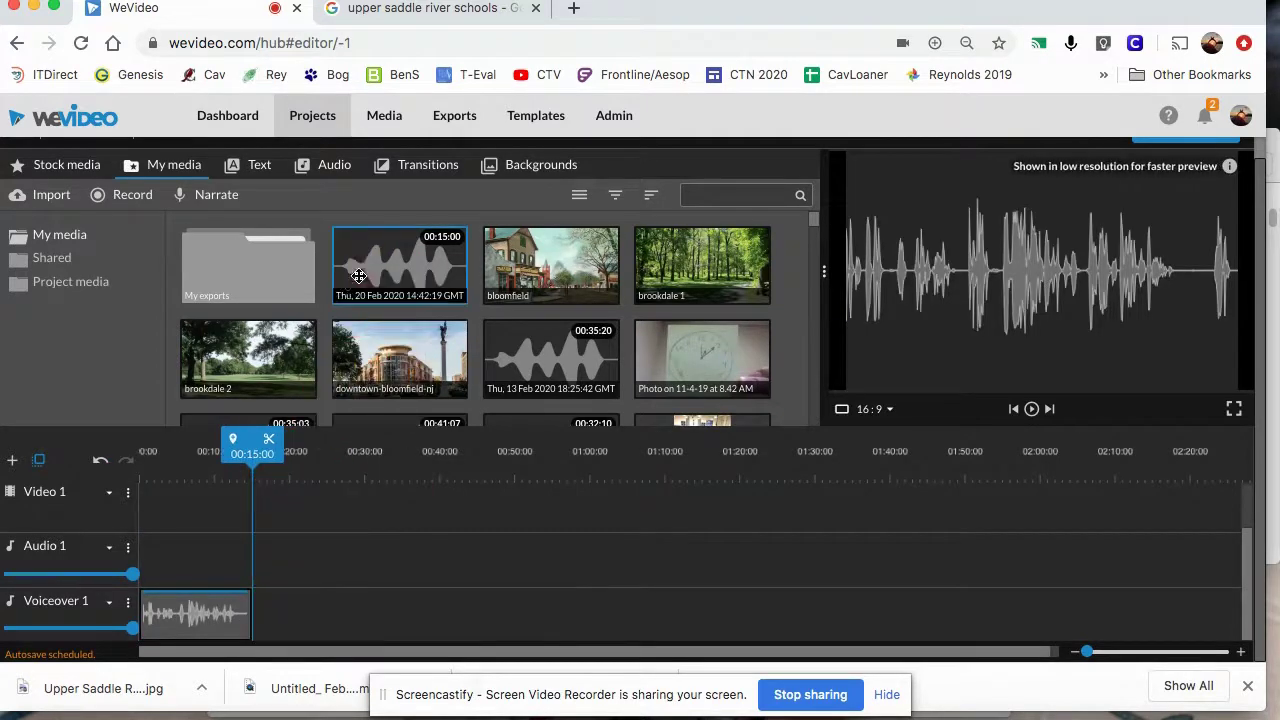
left_click_drag(206, 458, 197, 543)
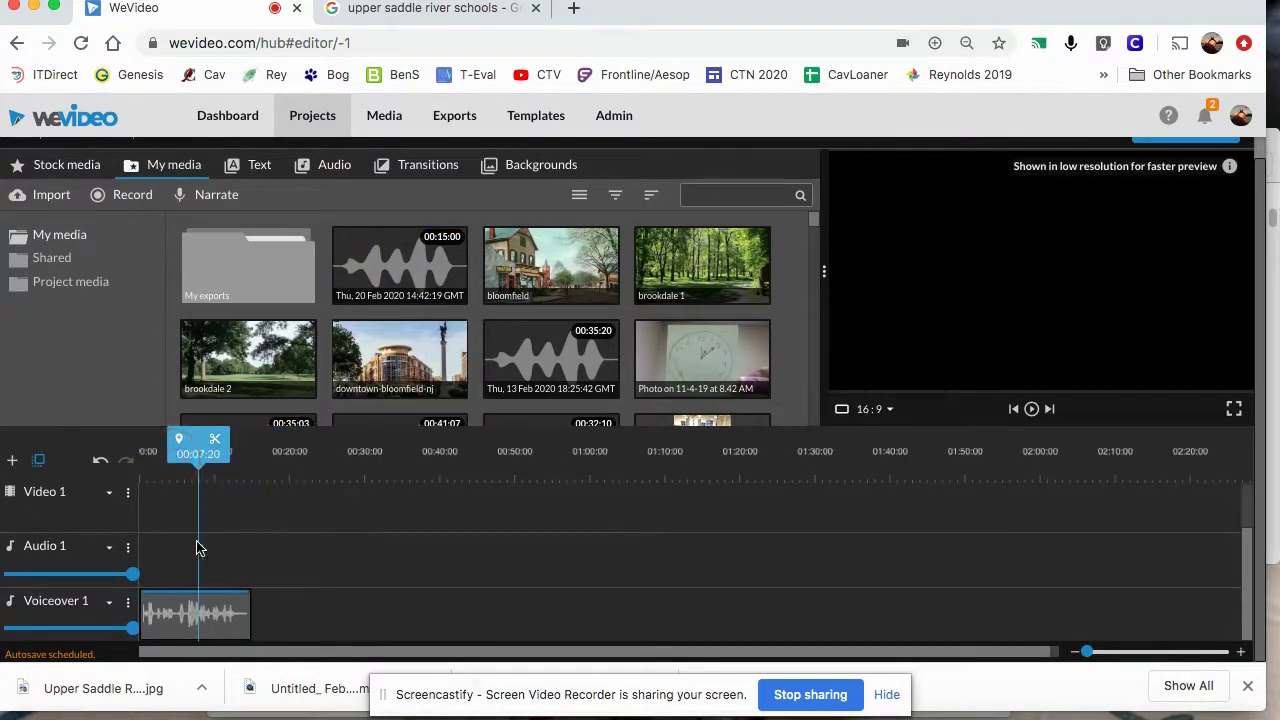
left_click(163, 618)
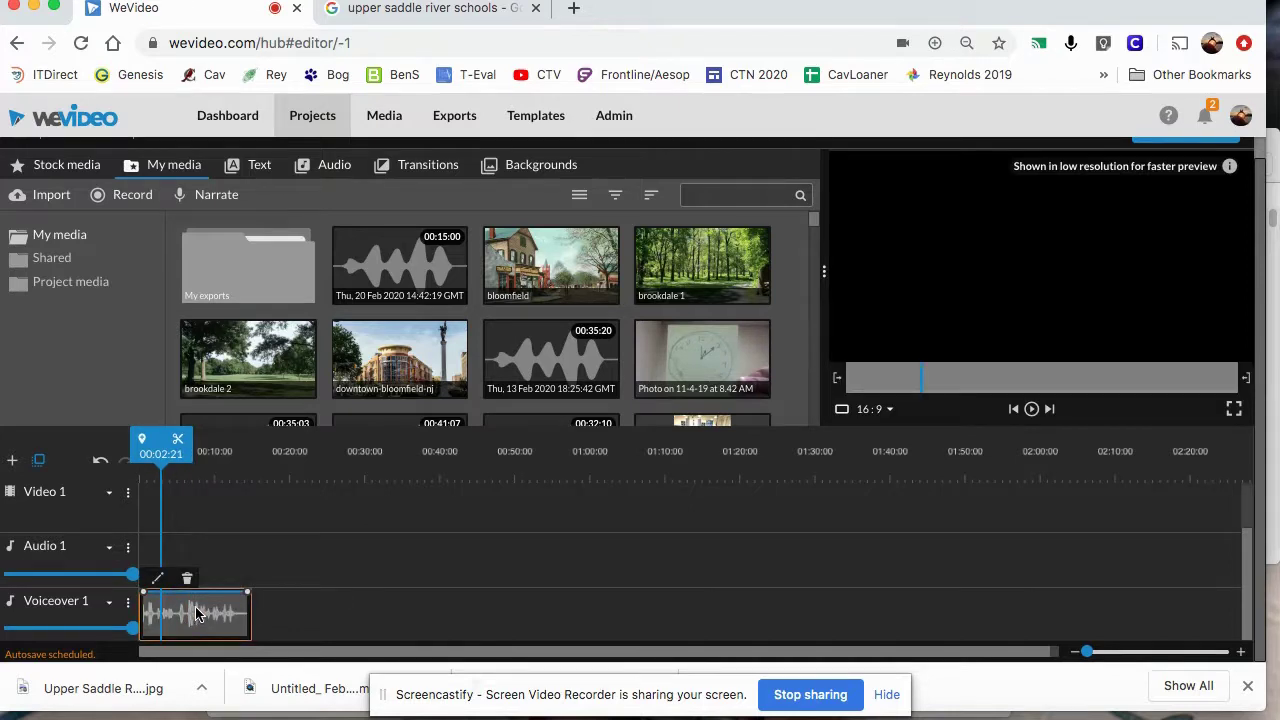
left_click_drag(197, 614, 192, 562)
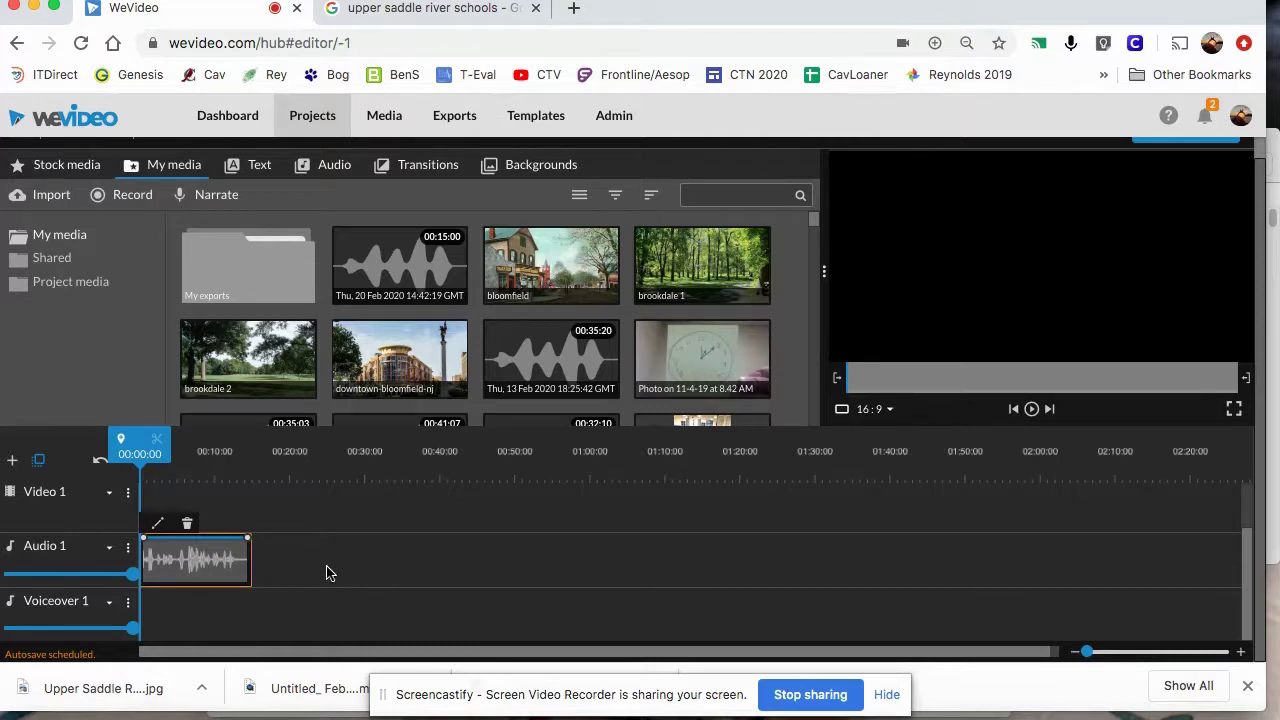
Step: Play back the narration on the Audio 1 track from about 00:04:12
left_click(1240, 651)
left_click(1240, 651)
left_click(1240, 651)
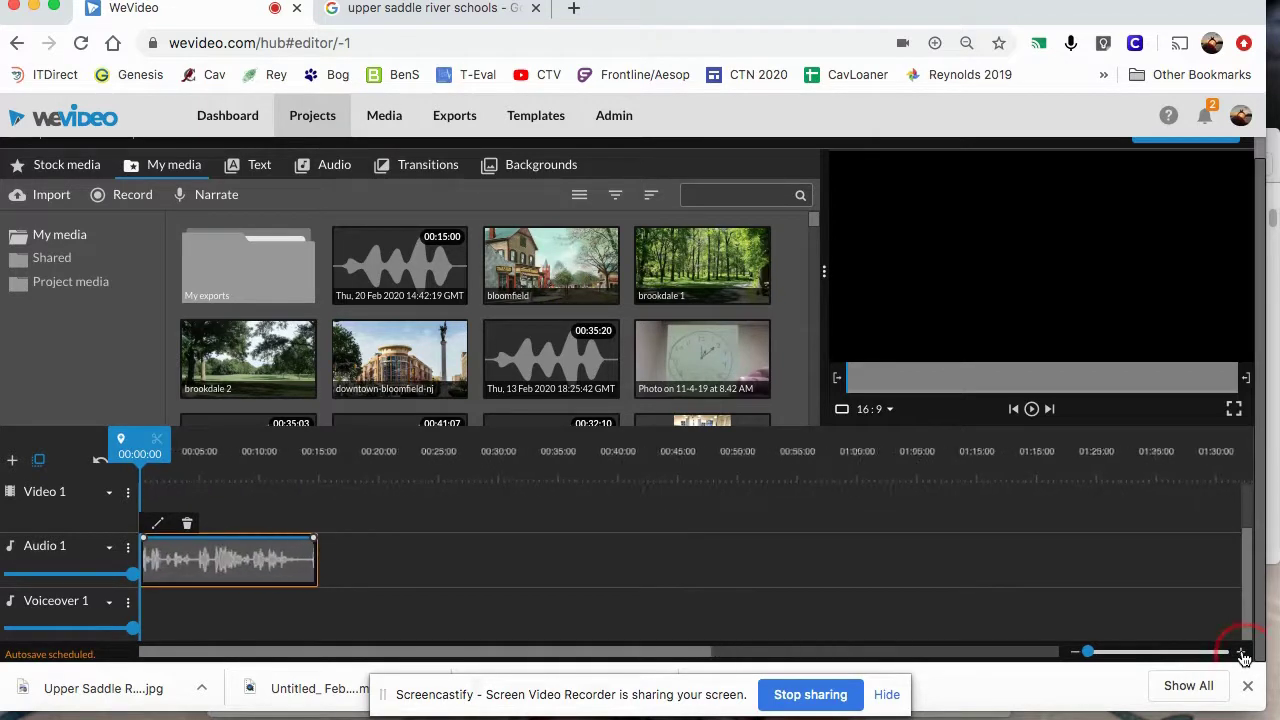
left_click_drag(1088, 651, 1092, 651)
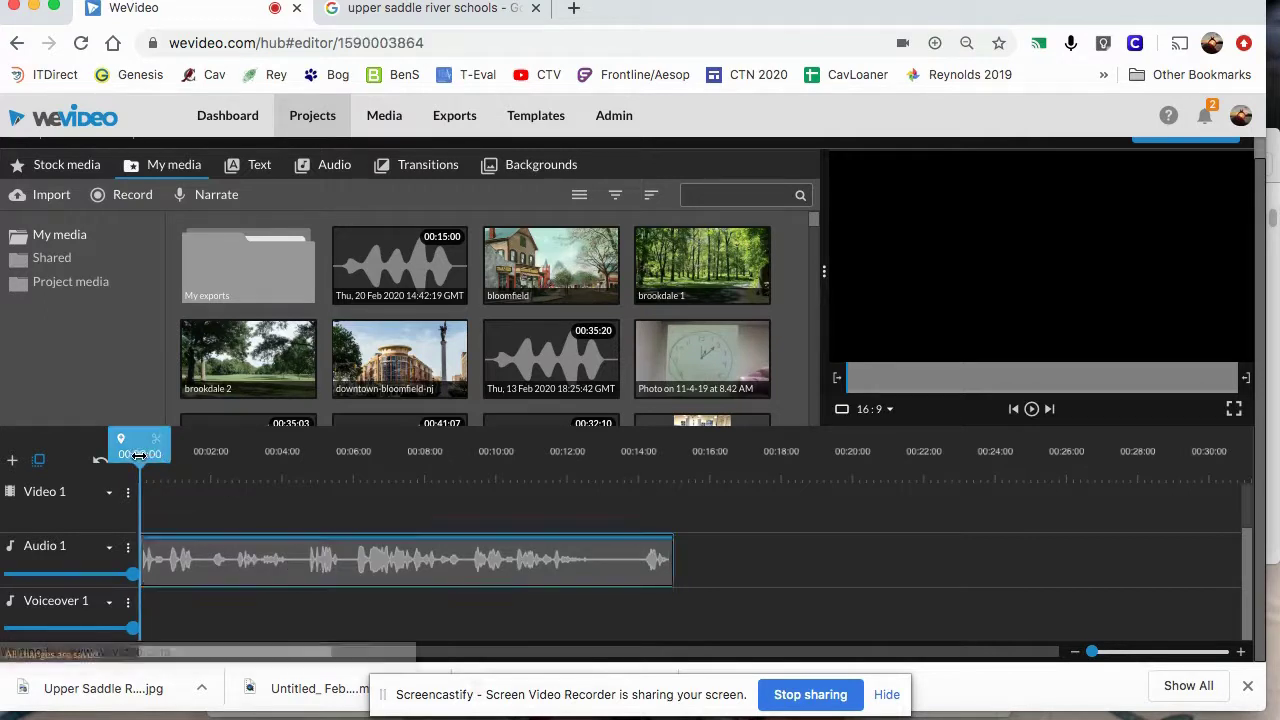
left_click(140, 455)
left_click_drag(140, 455, 300, 466)
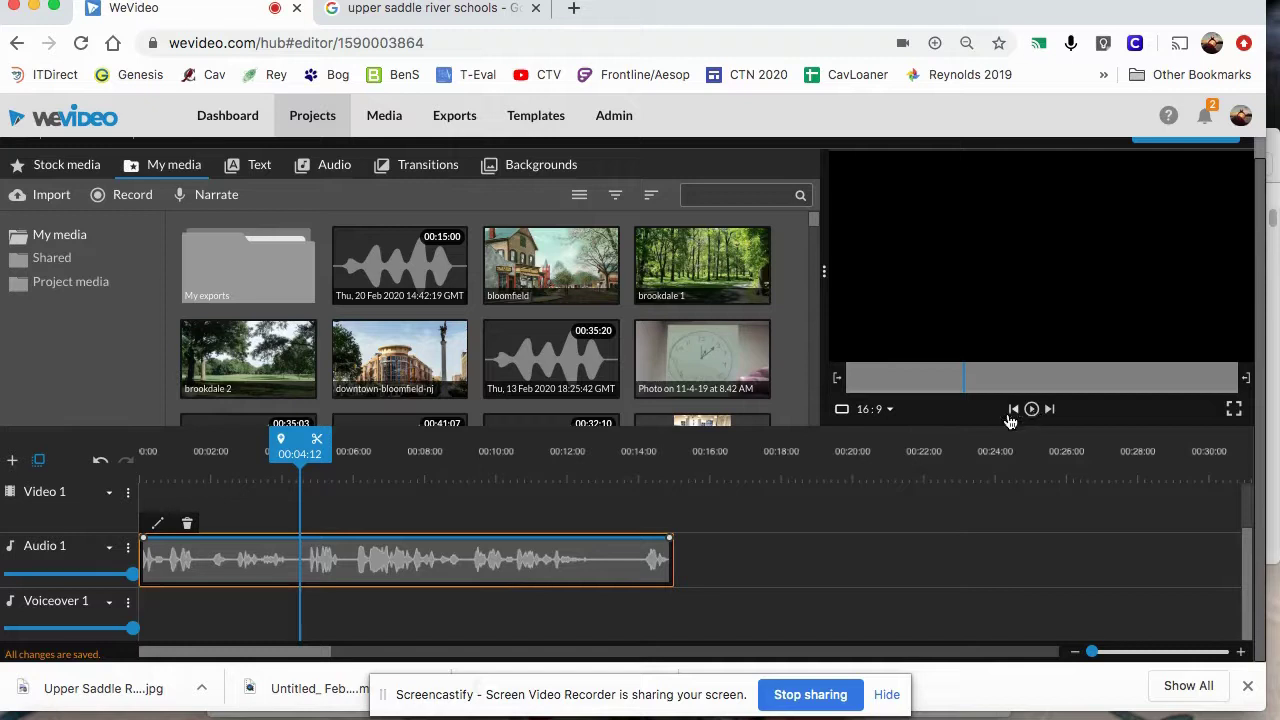
key("space")
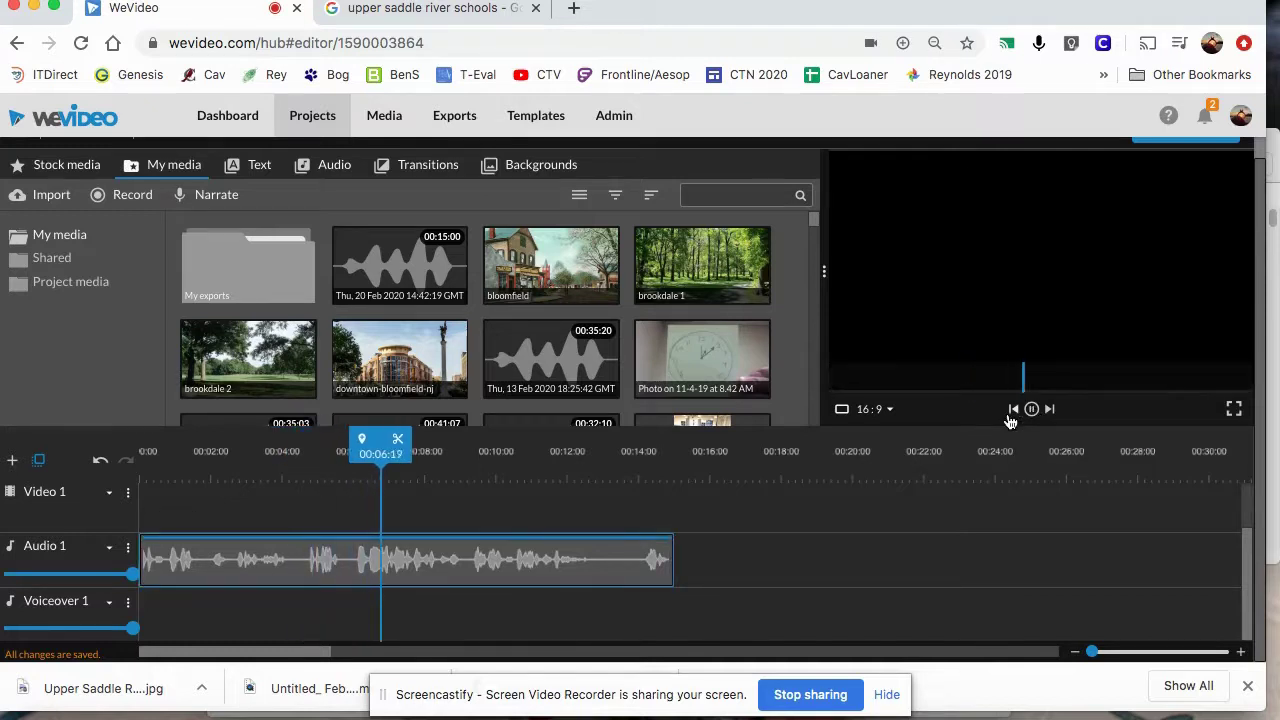
Step: Split the Audio 1 narration clip at 00:05:20, delete its first part and play the remaining part
key("space")
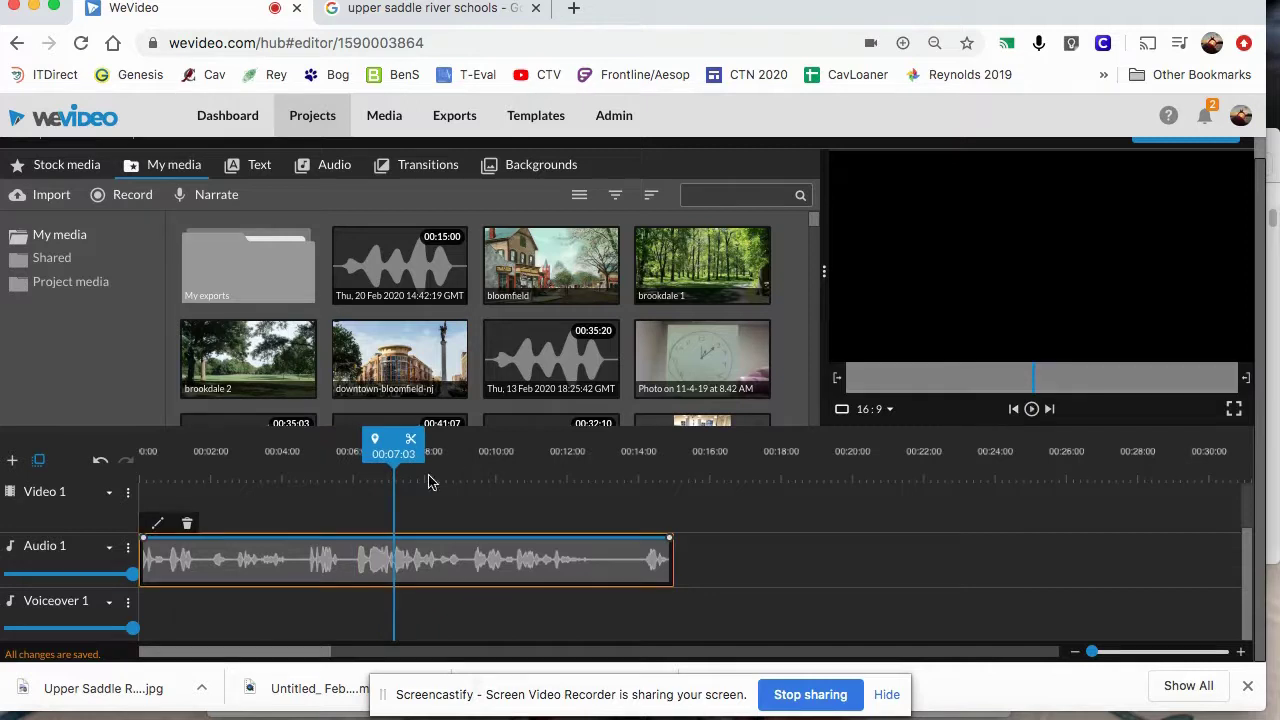
left_click_drag(394, 452, 352, 456)
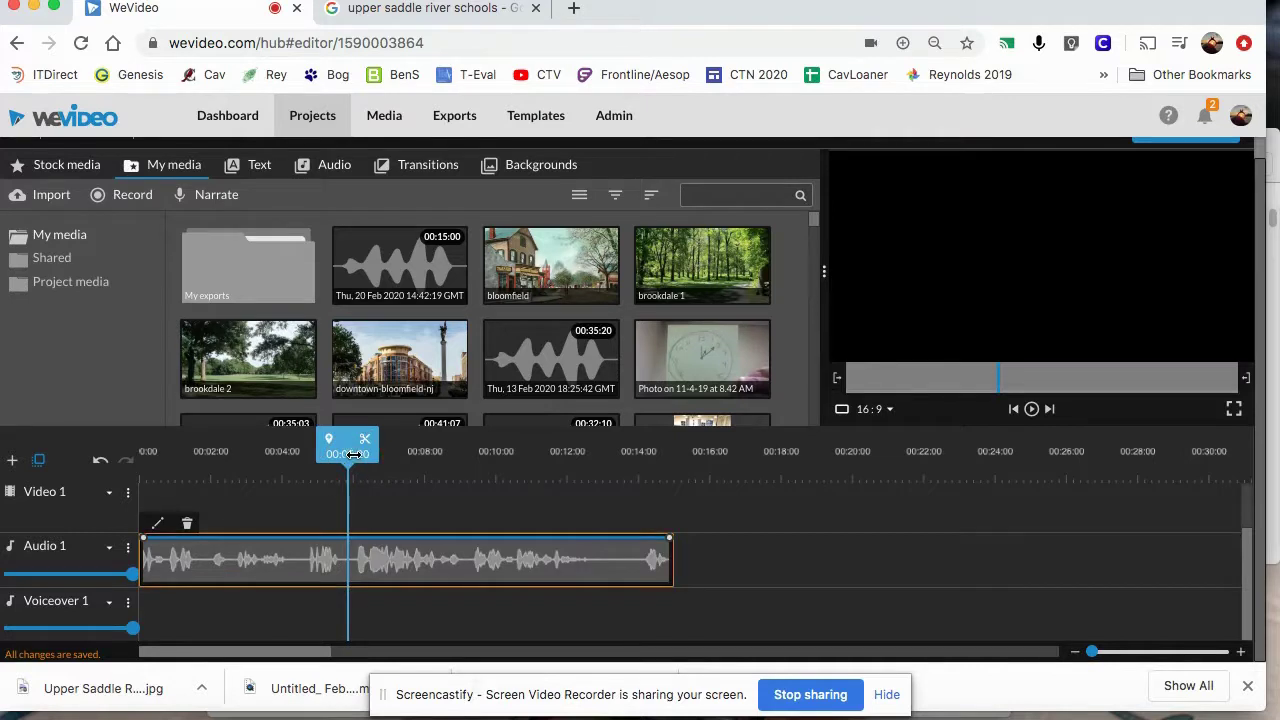
left_click(366, 441)
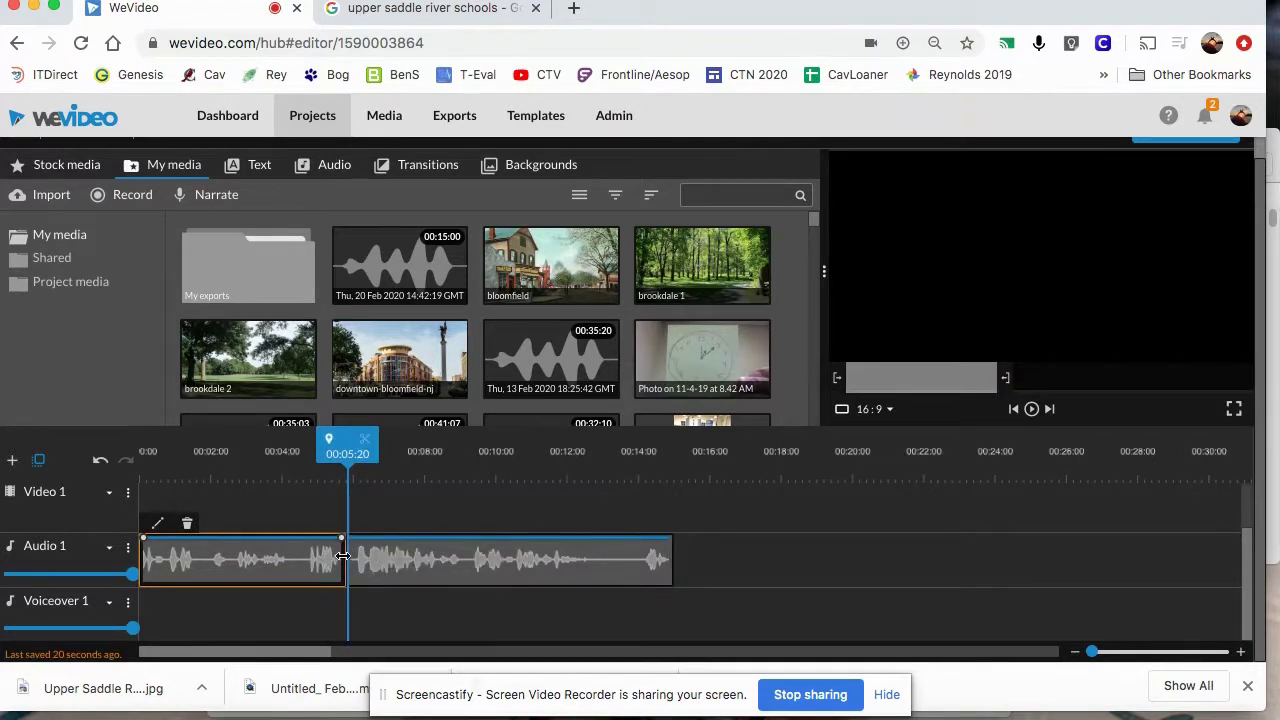
left_click(187, 527)
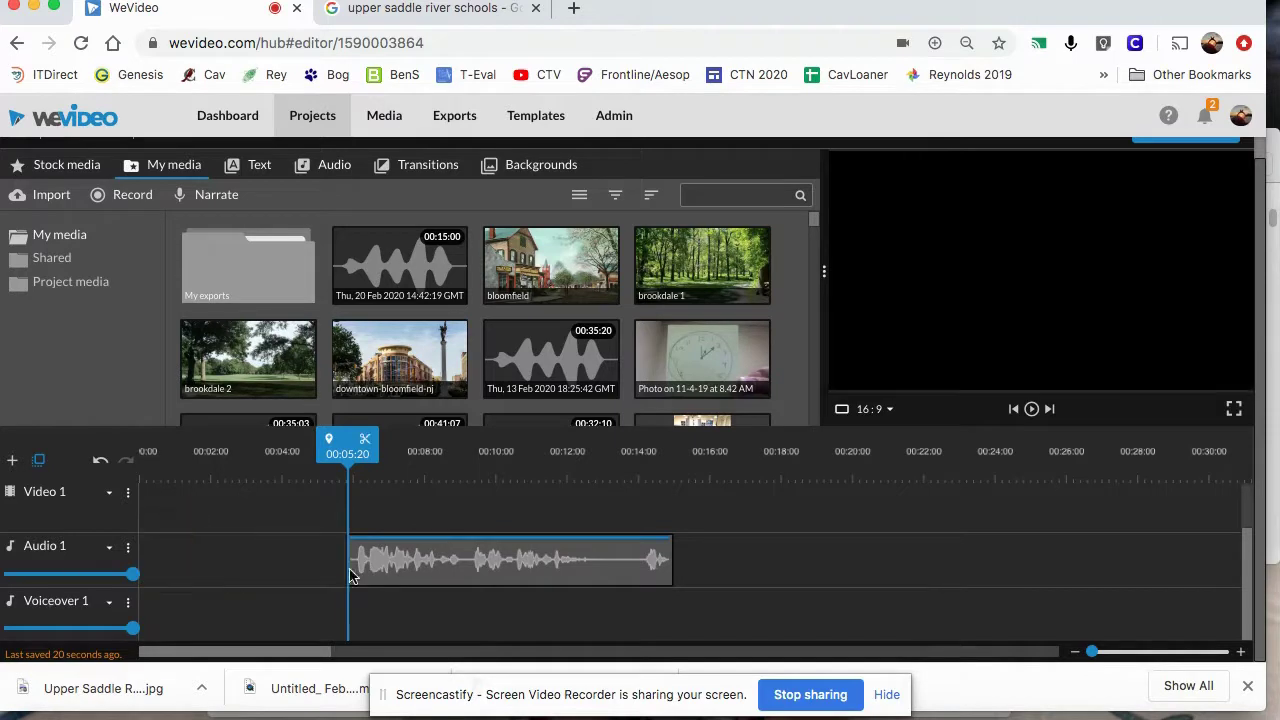
key("space")
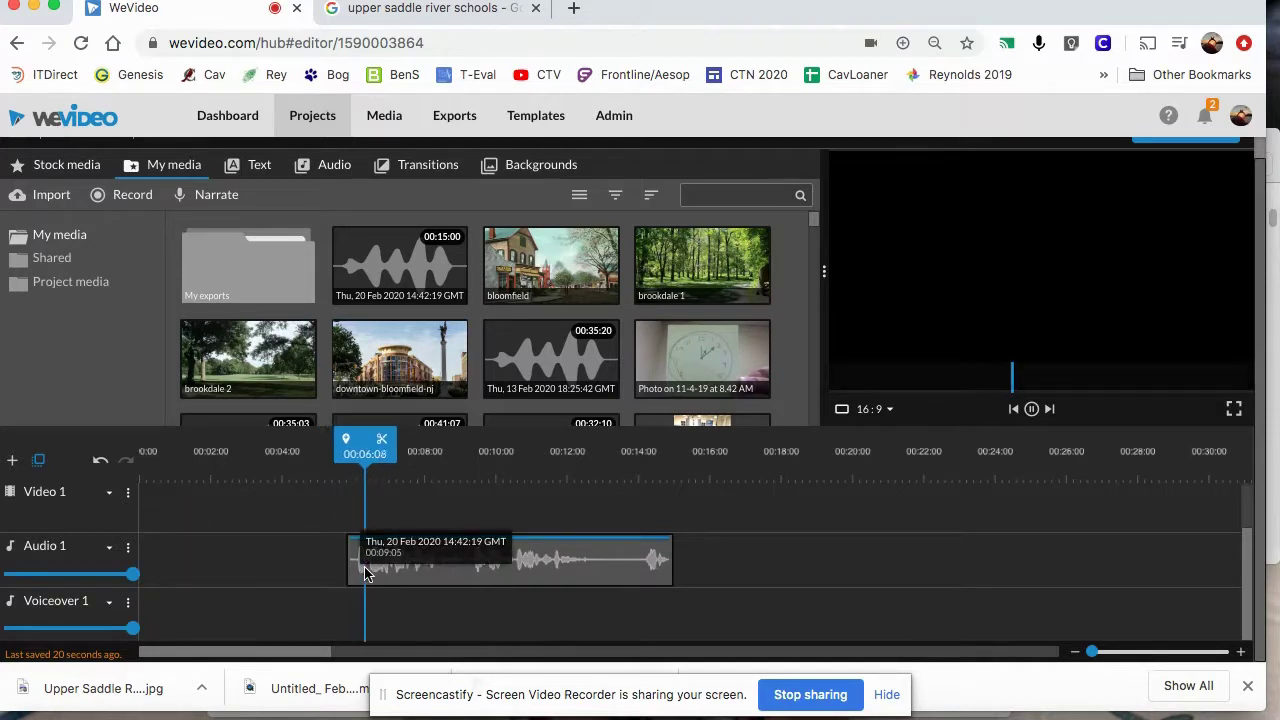
key("space")
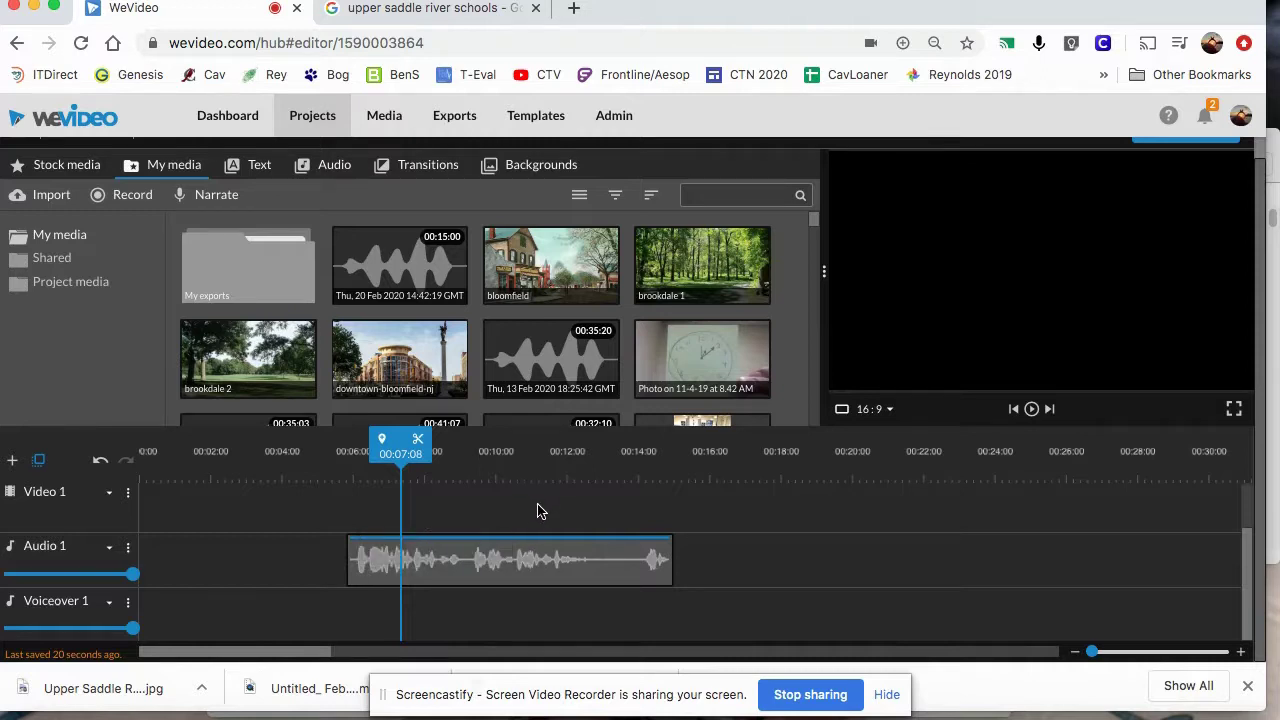
Step: Undo the deletion and the split of the narration clip on the Audio 1 track
left_click(100, 461)
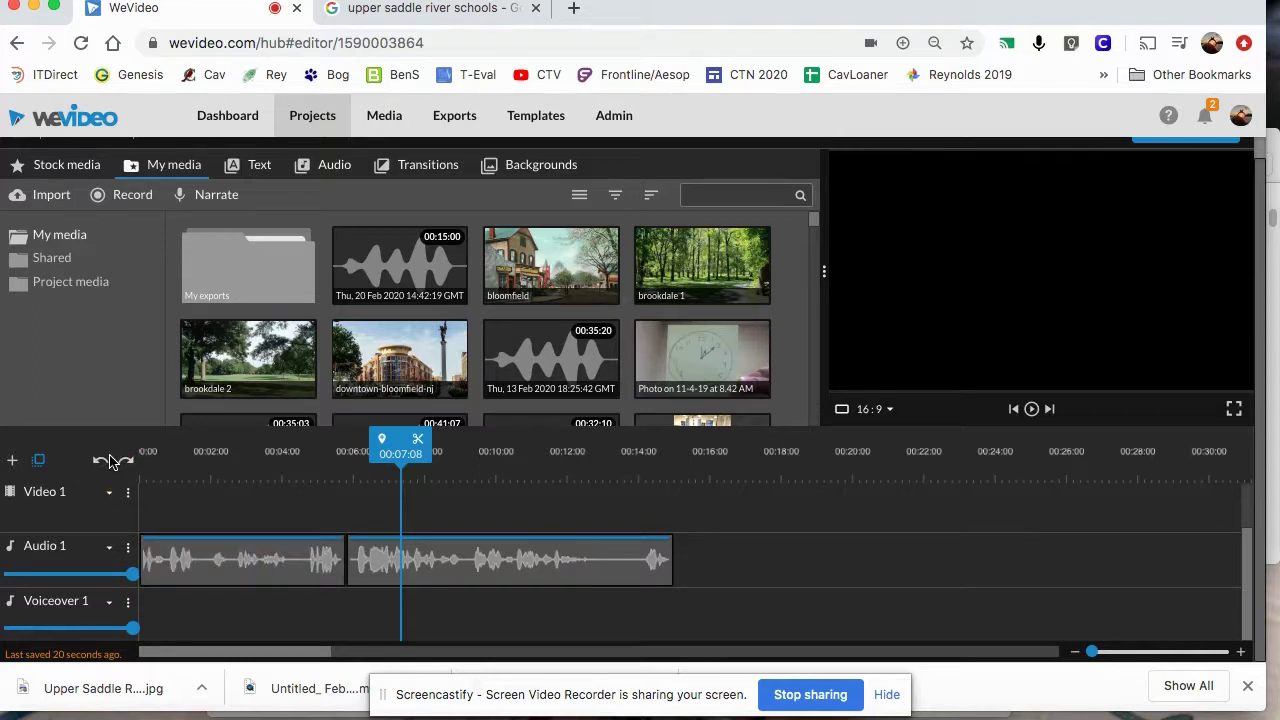
left_click(104, 460)
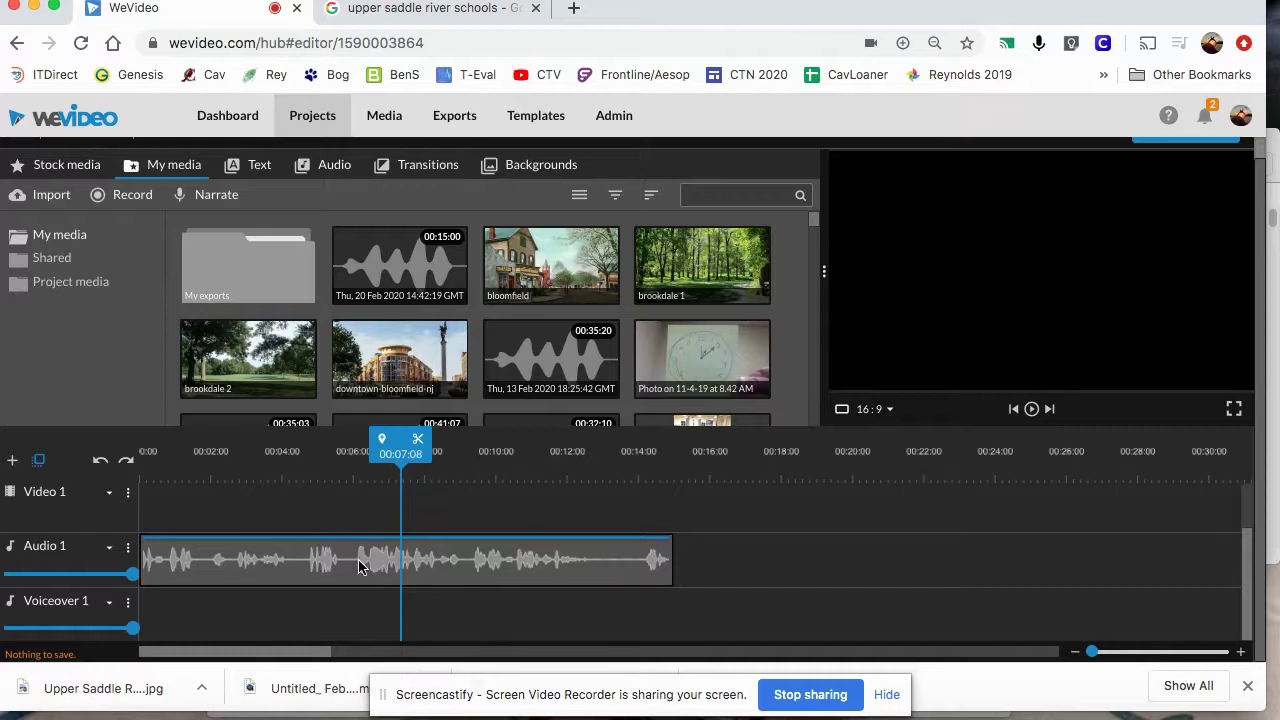
Step: Trim the beginning of the narration clip on Audio 1 to 00:06:07 and play it from the new start
left_click(336, 586)
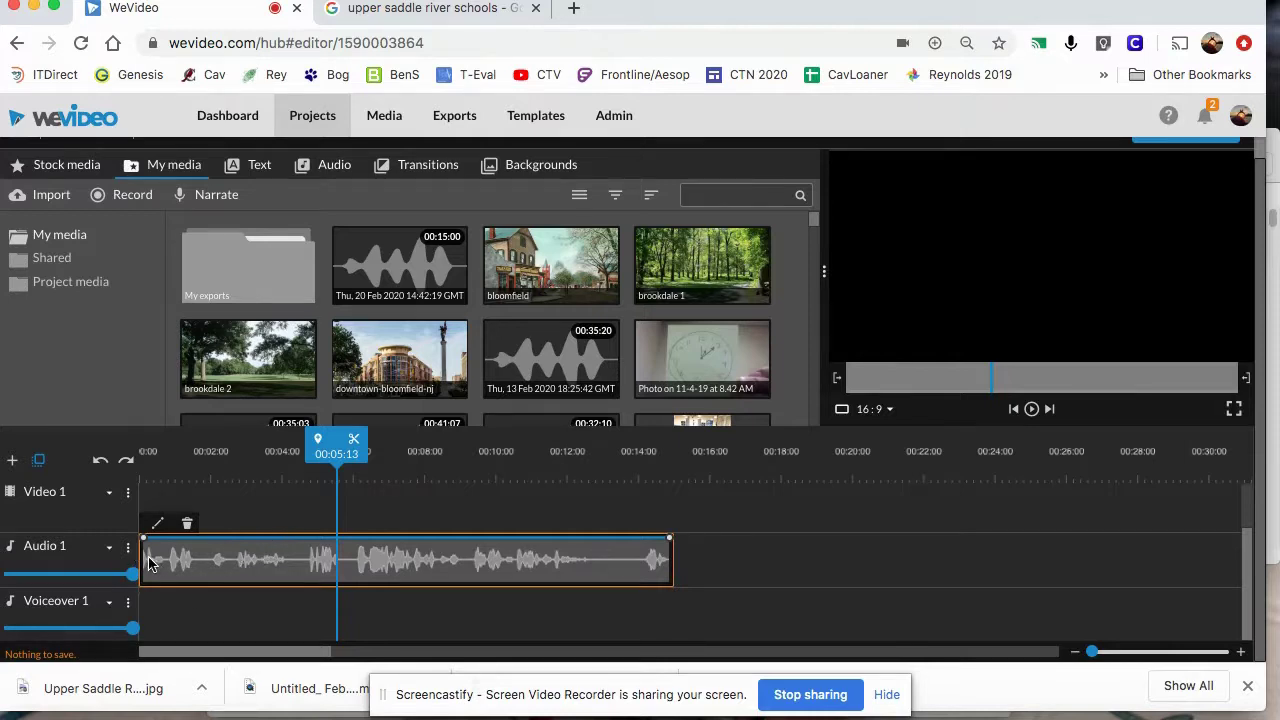
left_click_drag(145, 560, 370, 562)
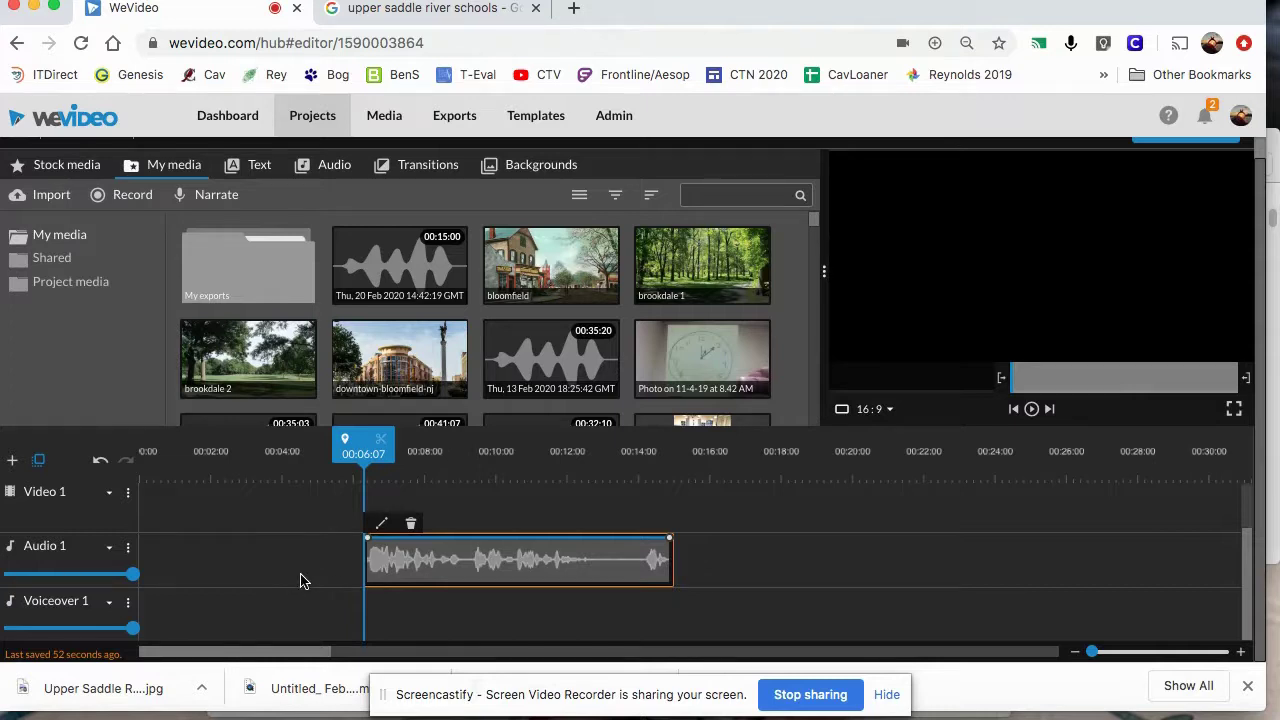
key("space")
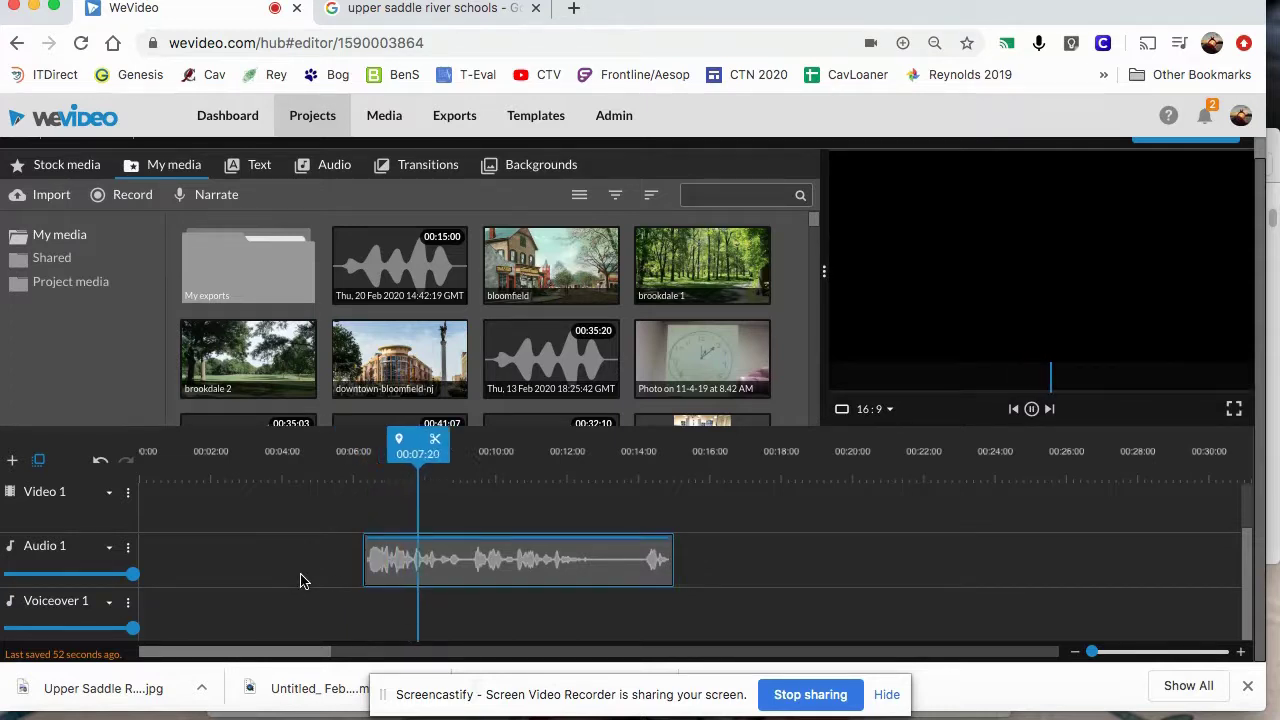
key("space")
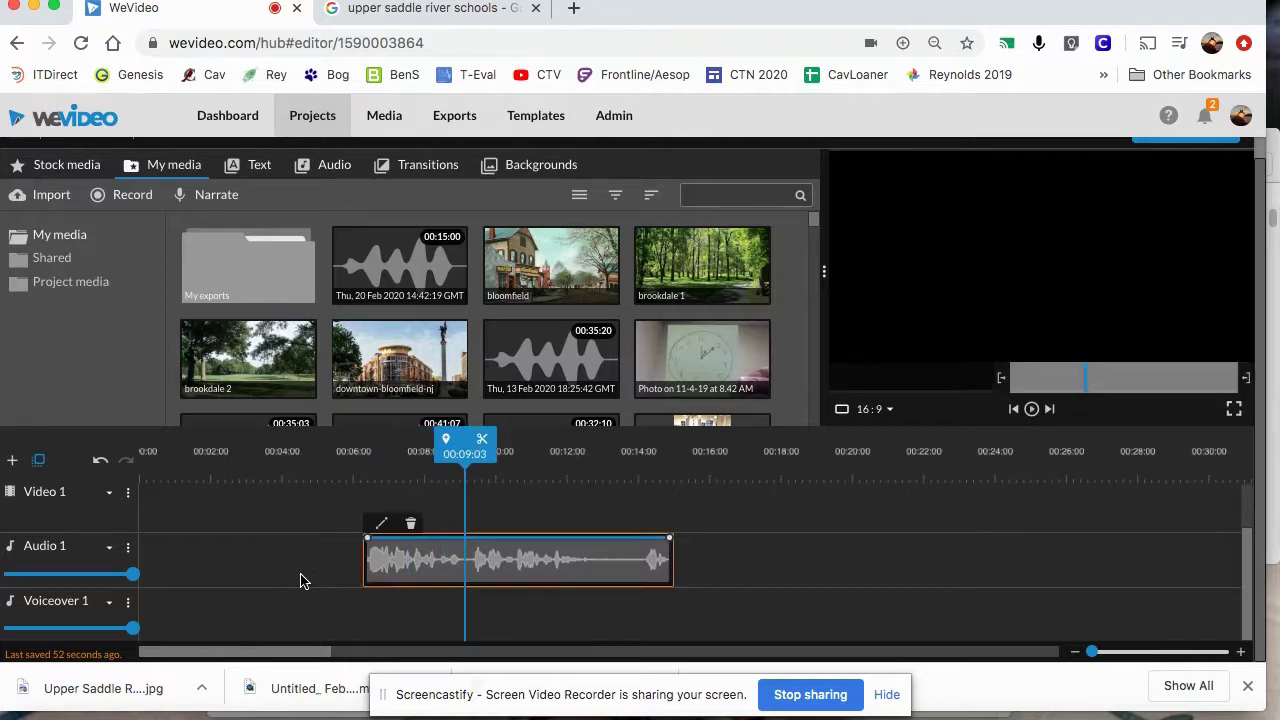
Step: Move the trimmed narration clip on Audio 1 to start at about 00:02:01 and play the timeline from 00:00:00
left_click_drag(518, 556, 369, 557)
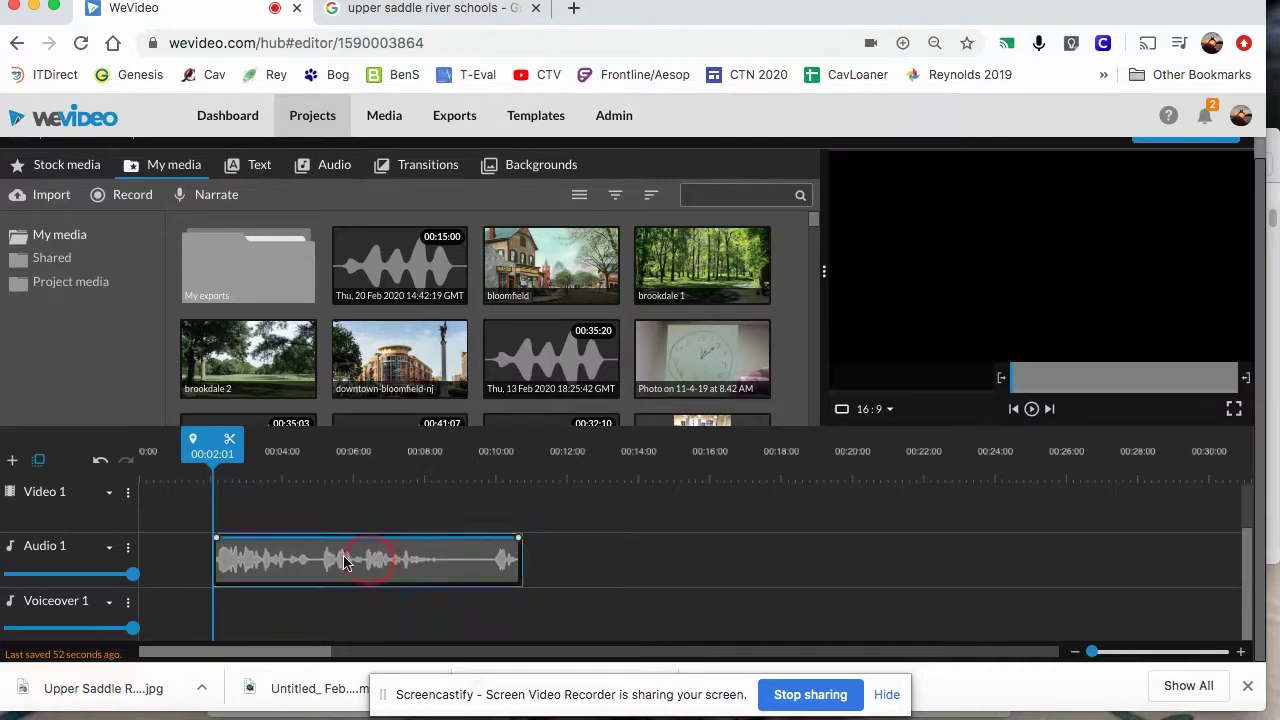
left_click_drag(222, 454, 118, 462)
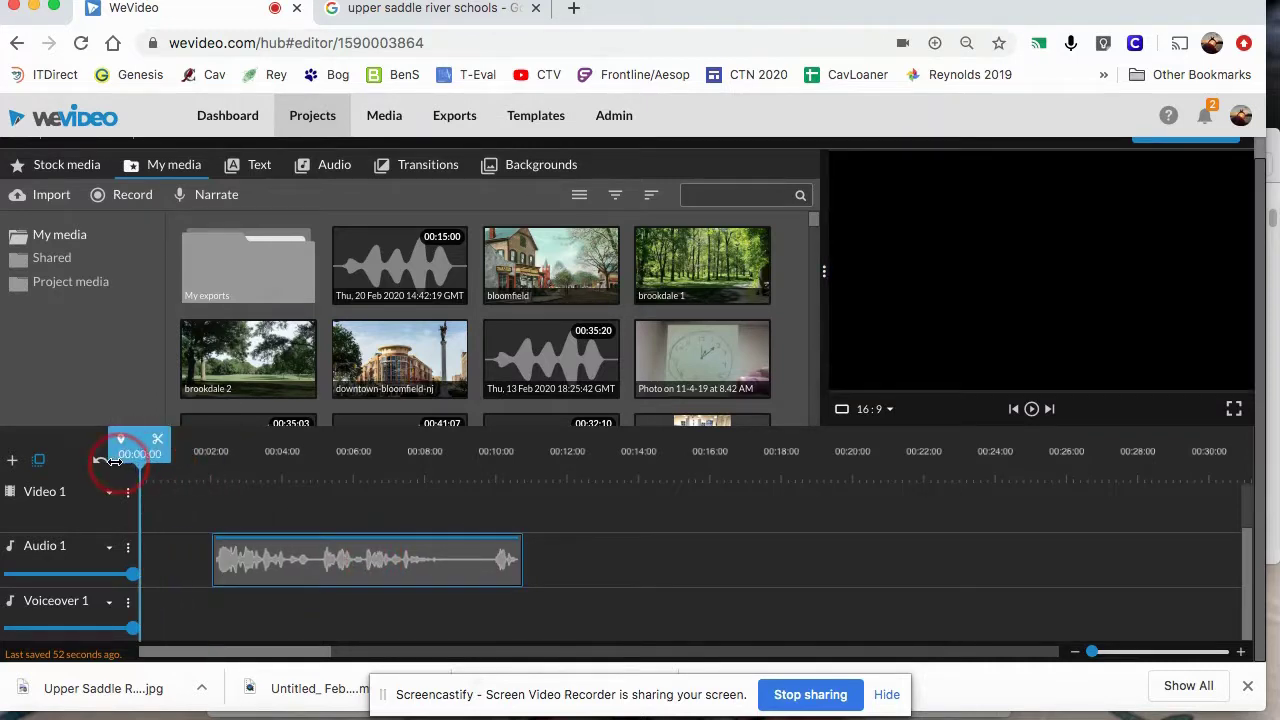
left_click(196, 581)
key("space")
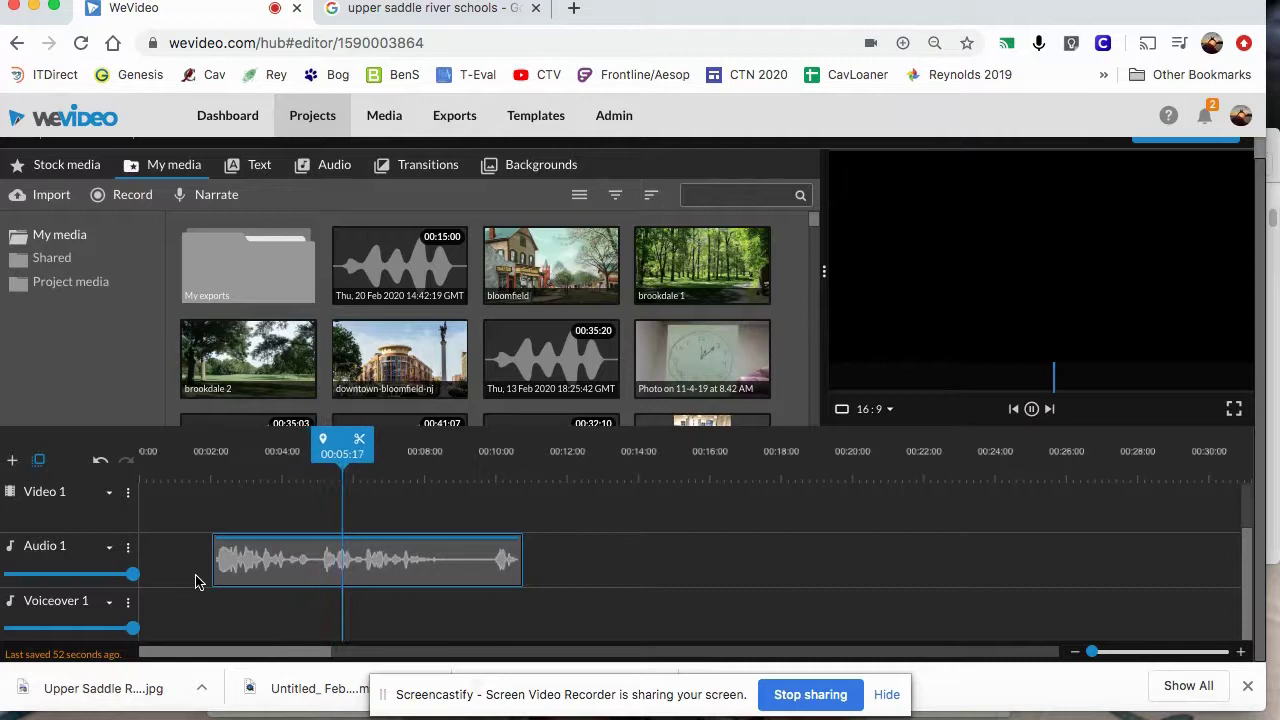
key("space")
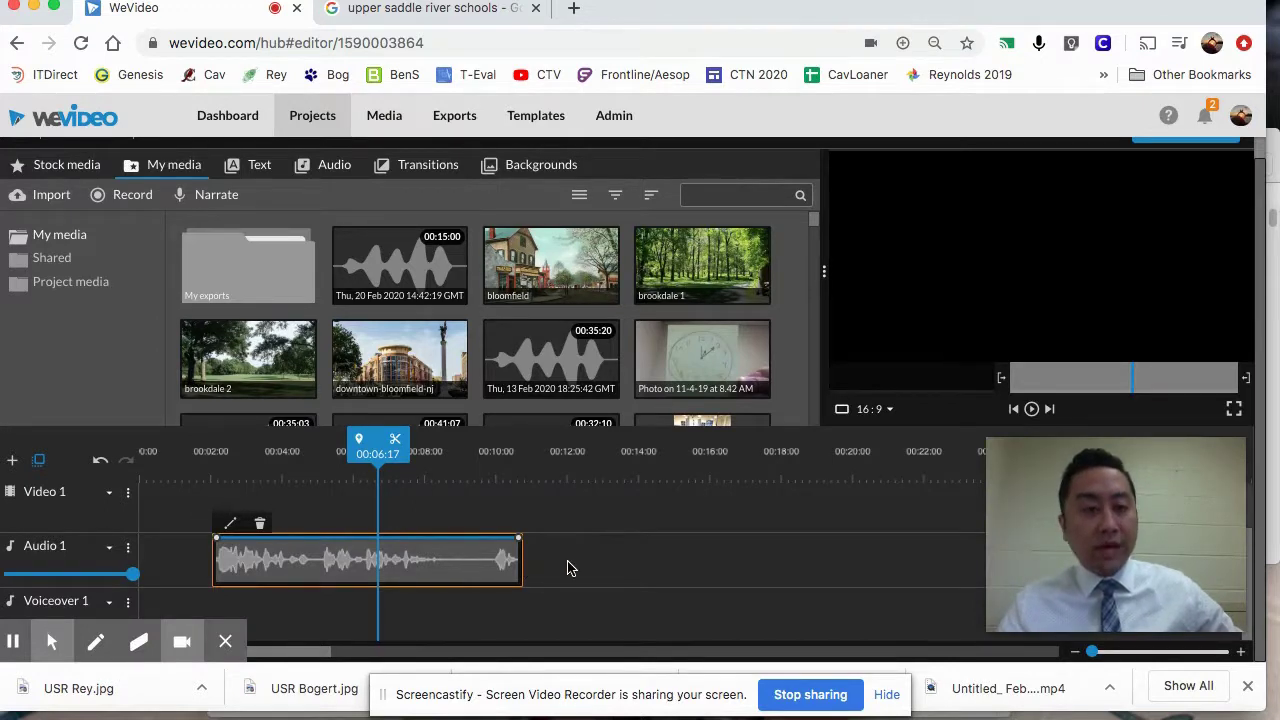
Step: Switch to the Google Images results for "upper saddle river schools", filter them to Large size and browse the images
left_click(406, 12)
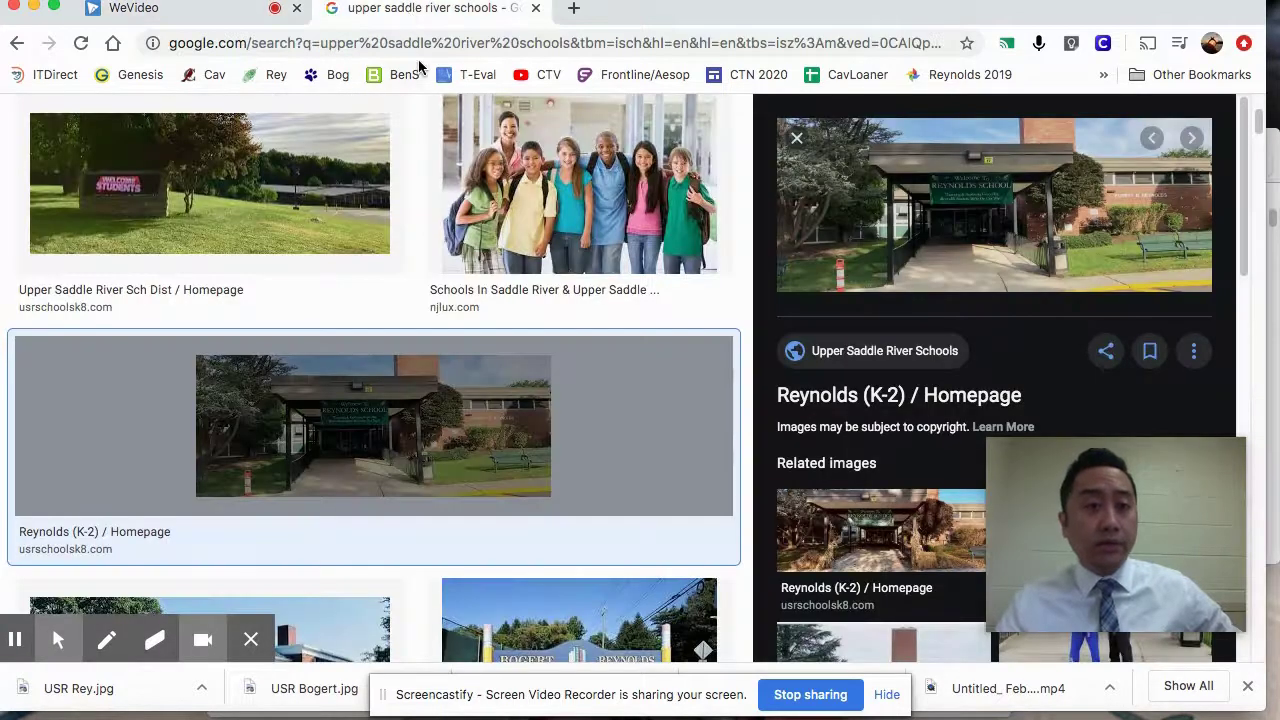
scroll(440, 114, "up", 3)
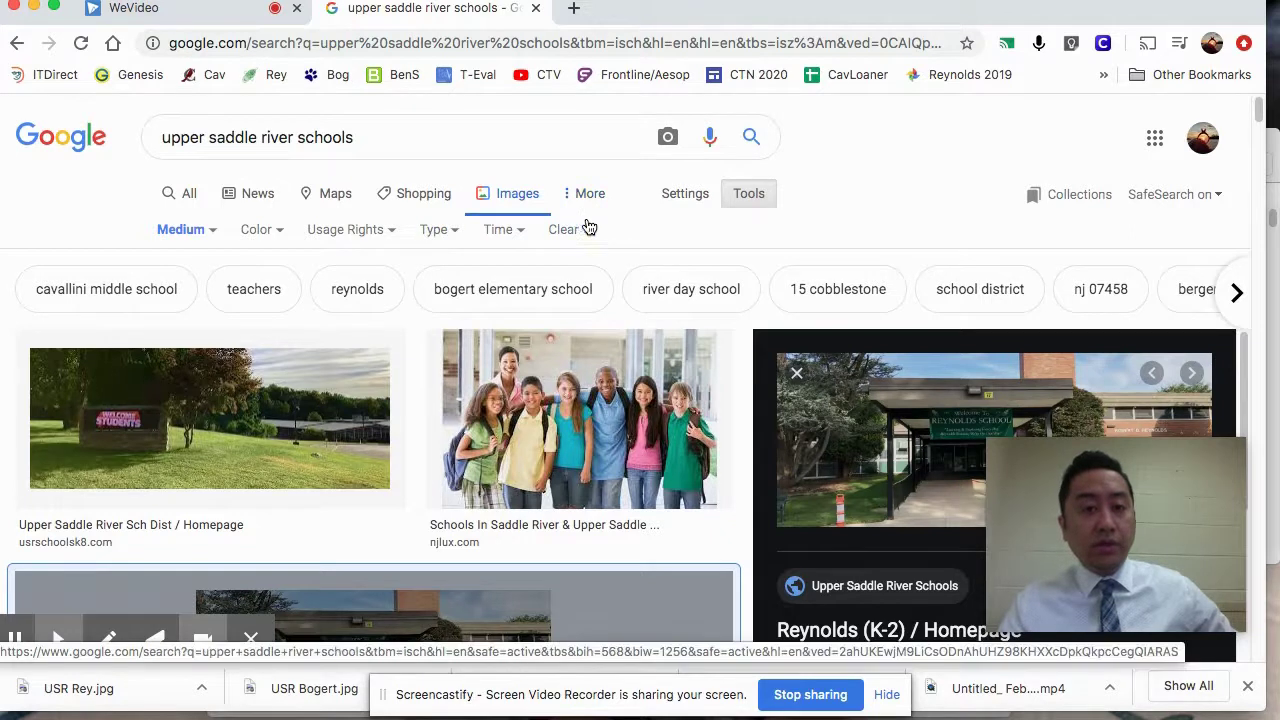
left_click(206, 232)
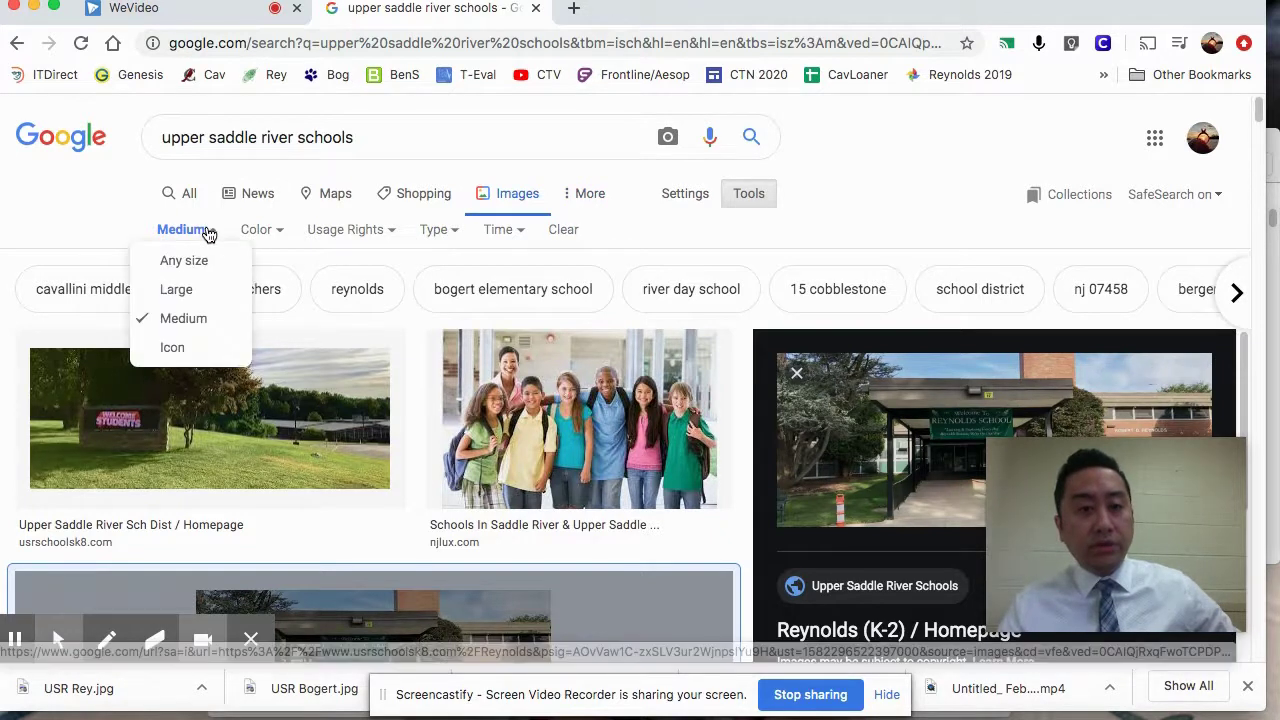
left_click(177, 289)
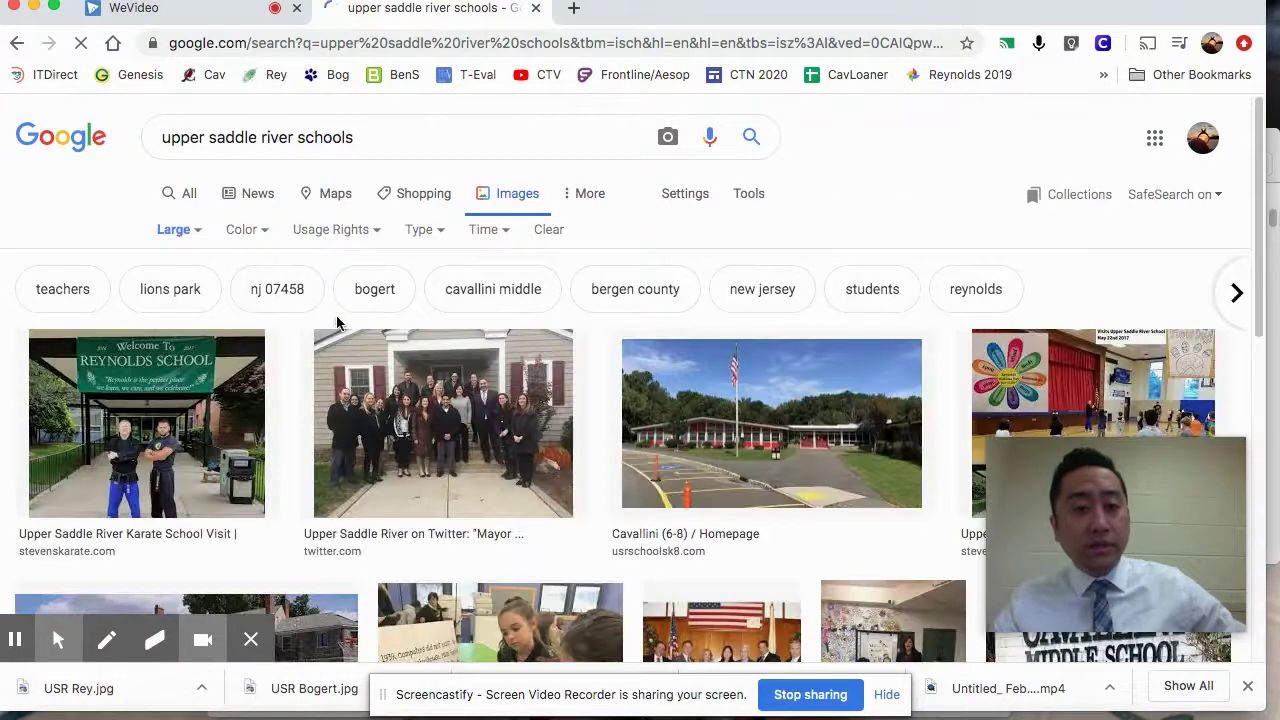
scroll(340, 330, "down", 4)
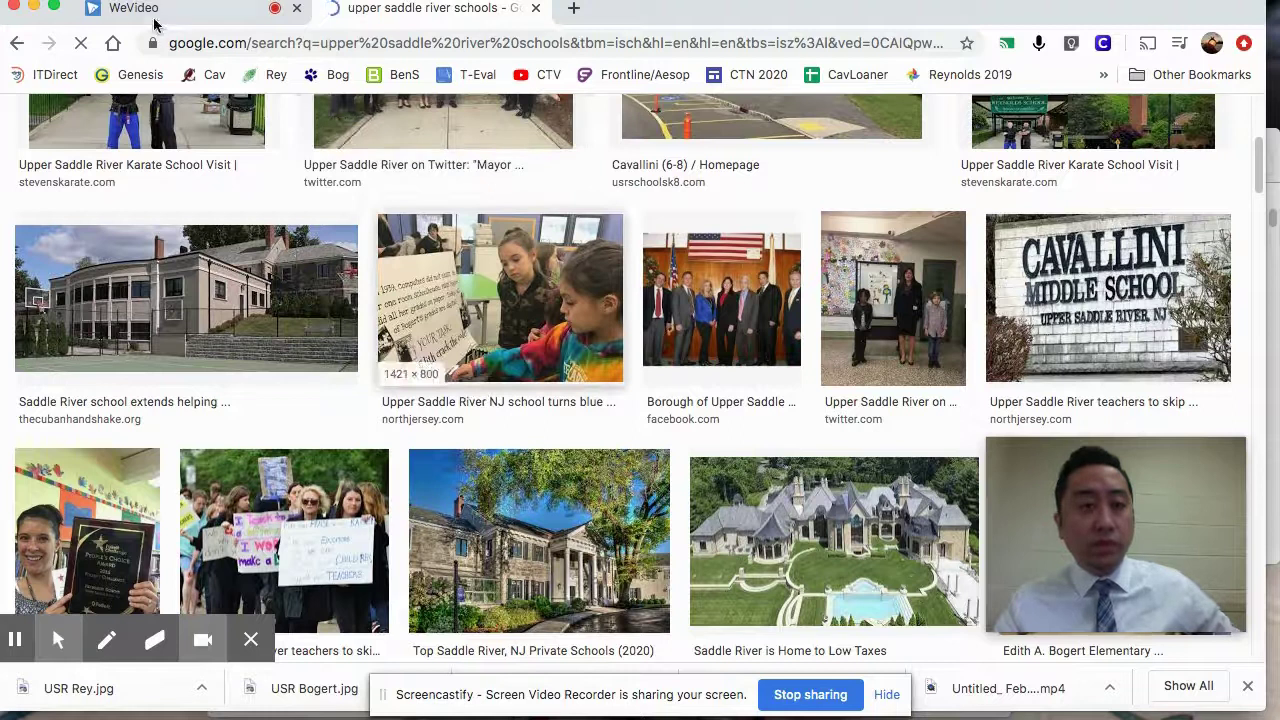
Step: Return to the WeVideo editor and shift the narration clip on Audio 1 to start at 00:01:24
left_click(155, 12)
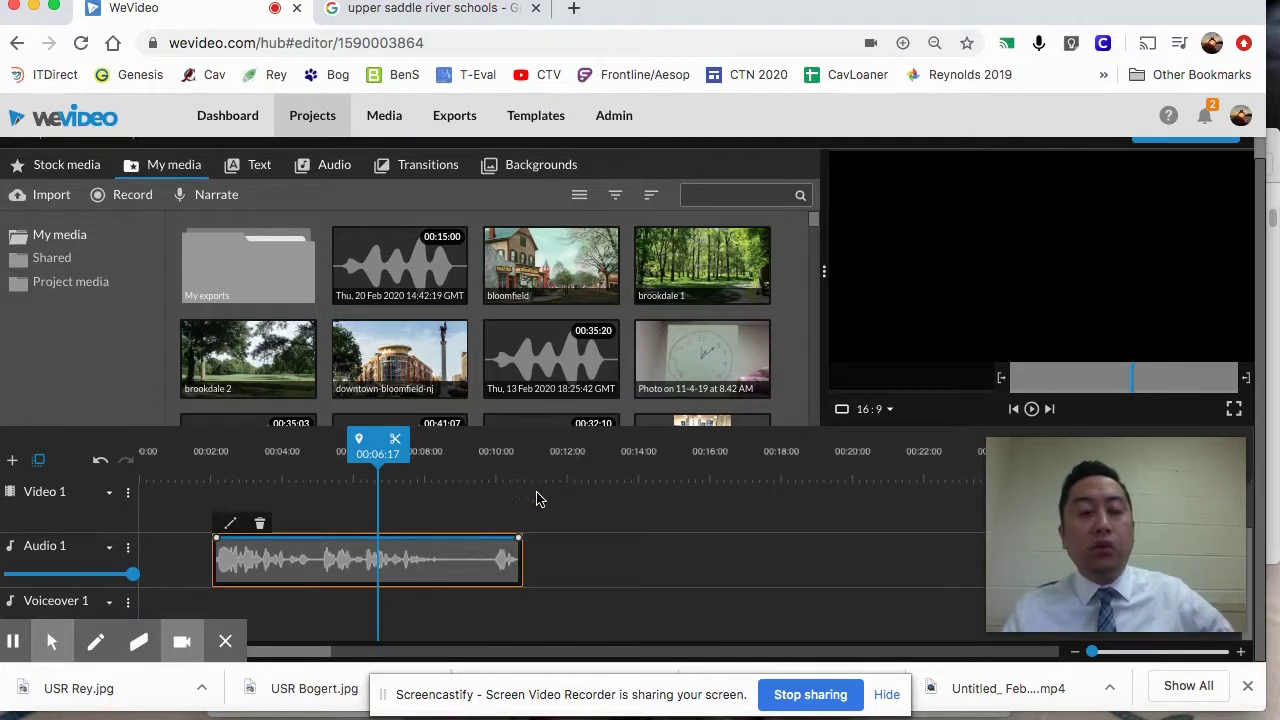
mouse_move(446, 551)
left_mouse_down()
mouse_move(497, 546)
mouse_move(420, 546)
mouse_move(447, 553)
left_mouse_up()
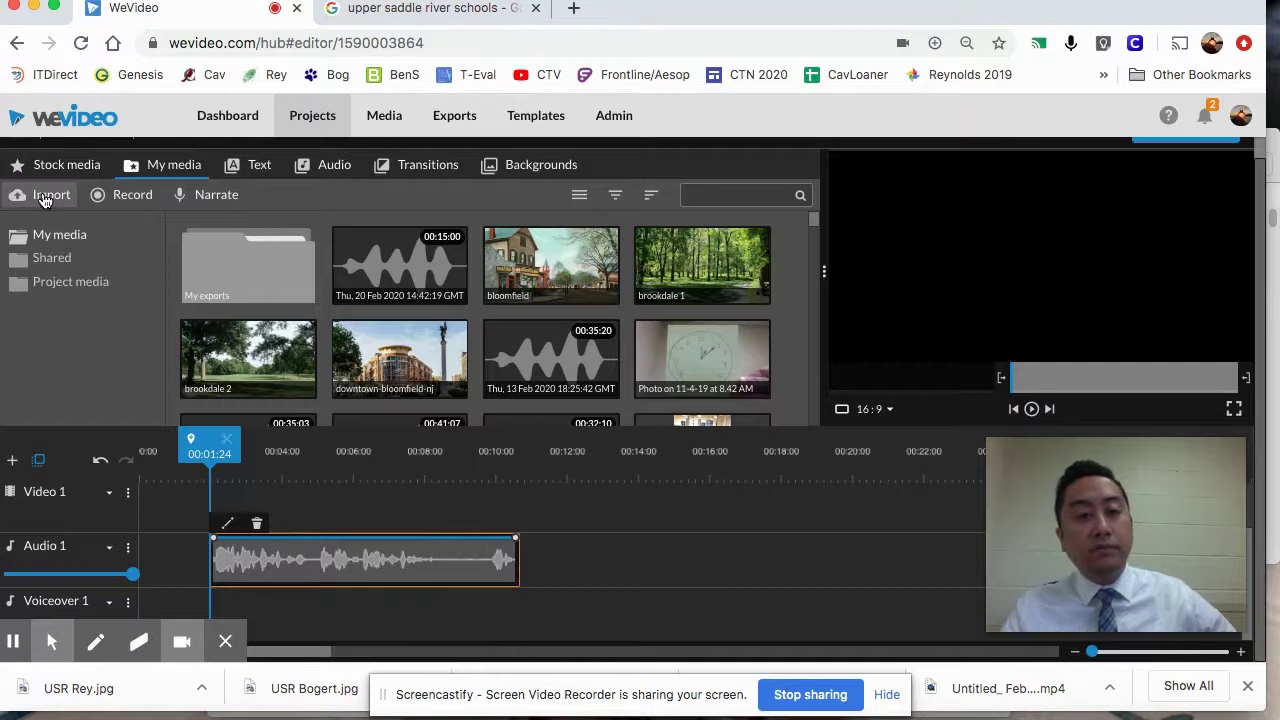
Step: Import USR Bogert.jpg, USR Cavallini.jpg and USR Reynolds.jpg from the Downloads folder into My media
left_click(44, 198)
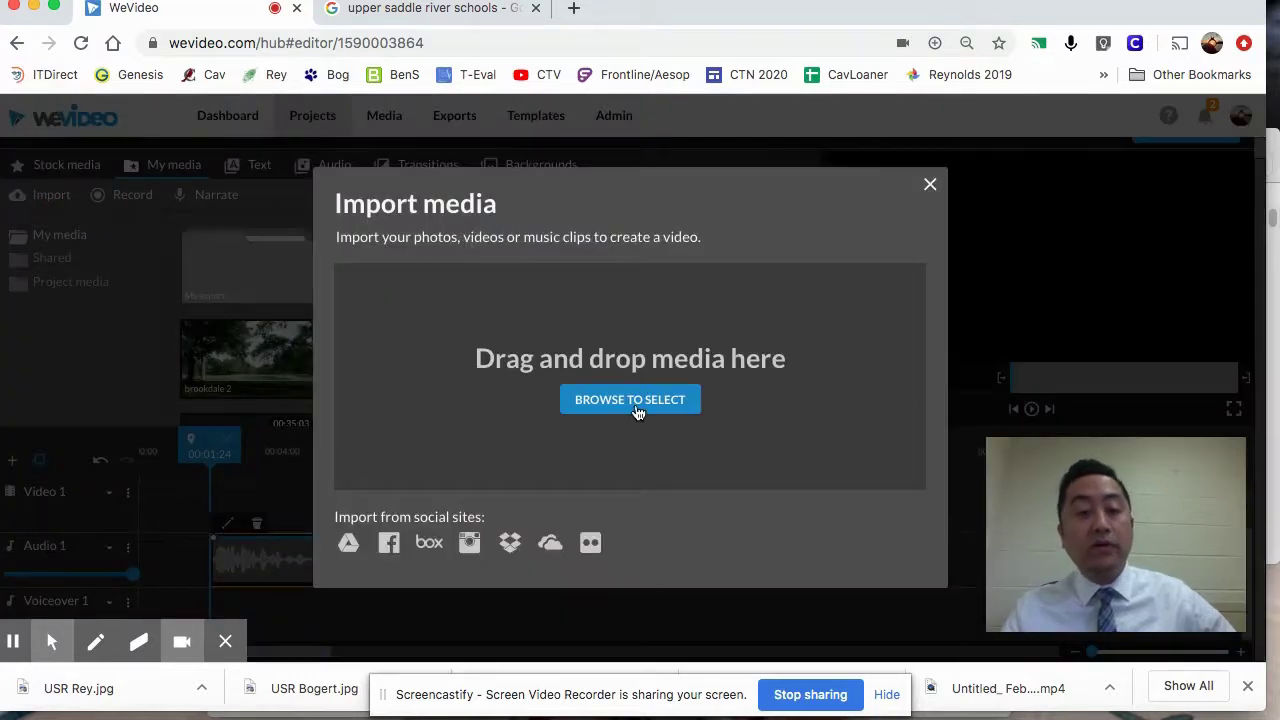
left_click(632, 402)
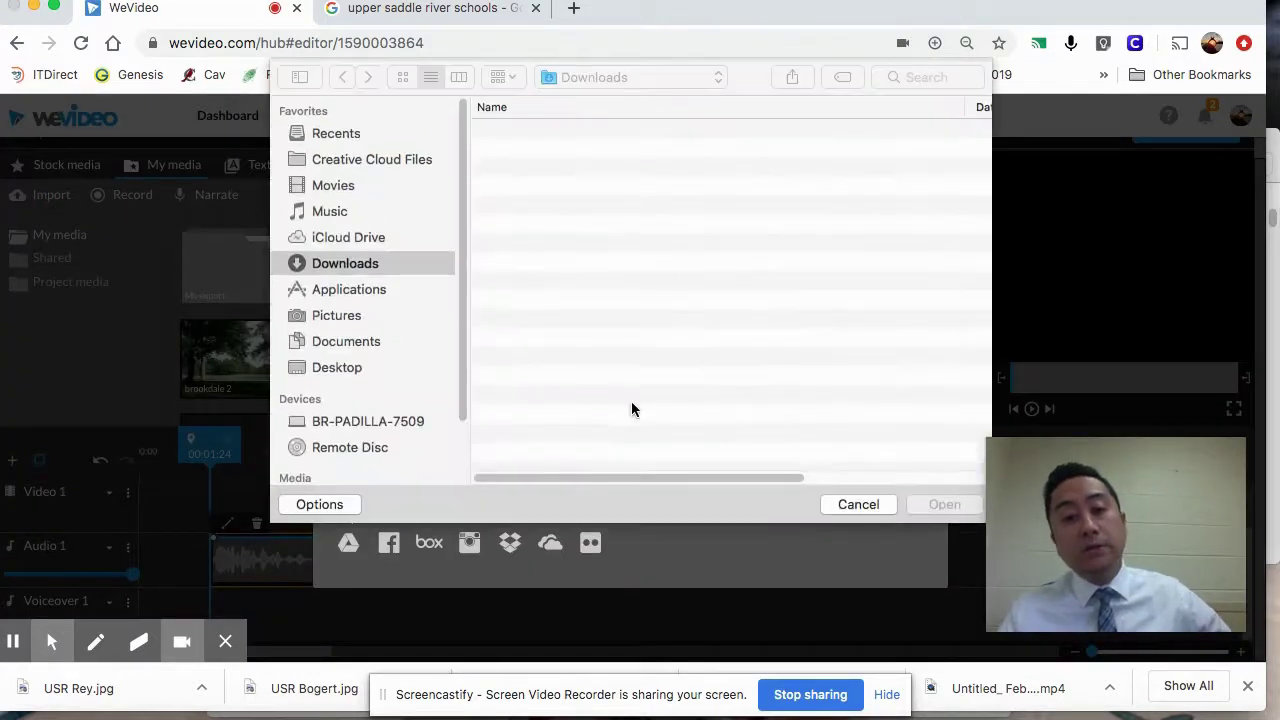
left_click(594, 133)
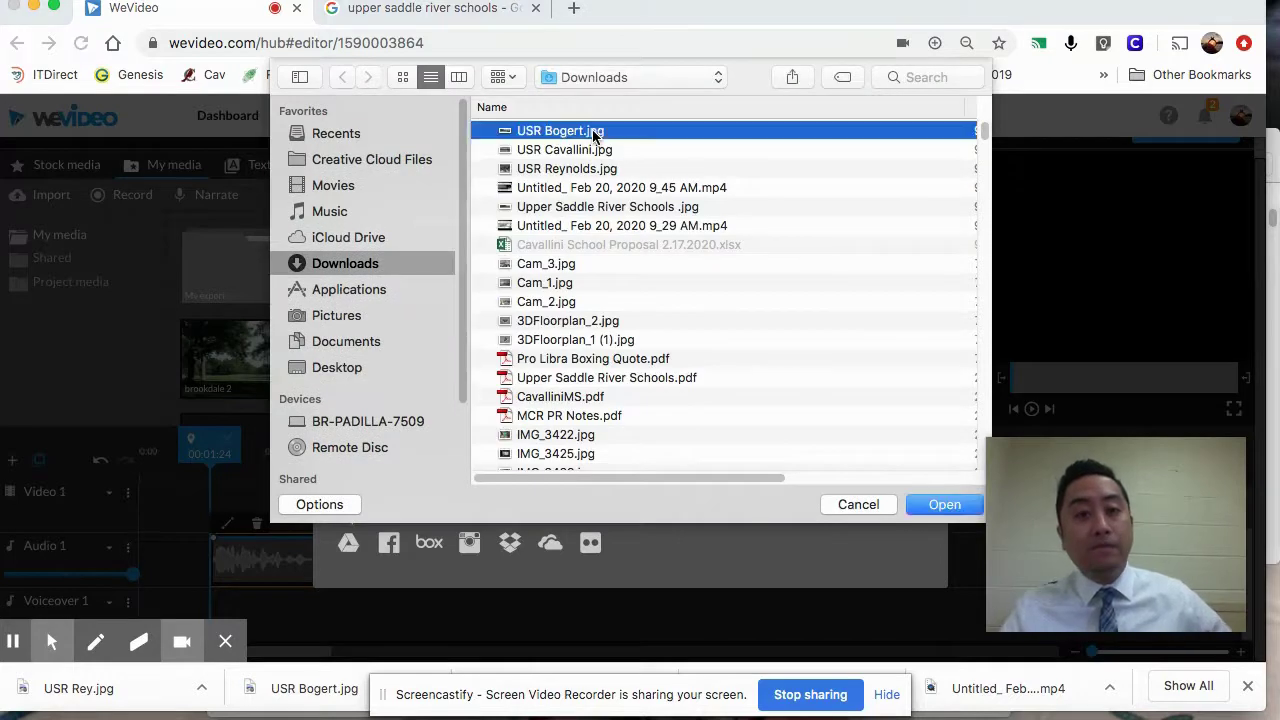
key("shift+Down")
key("shift+Down")
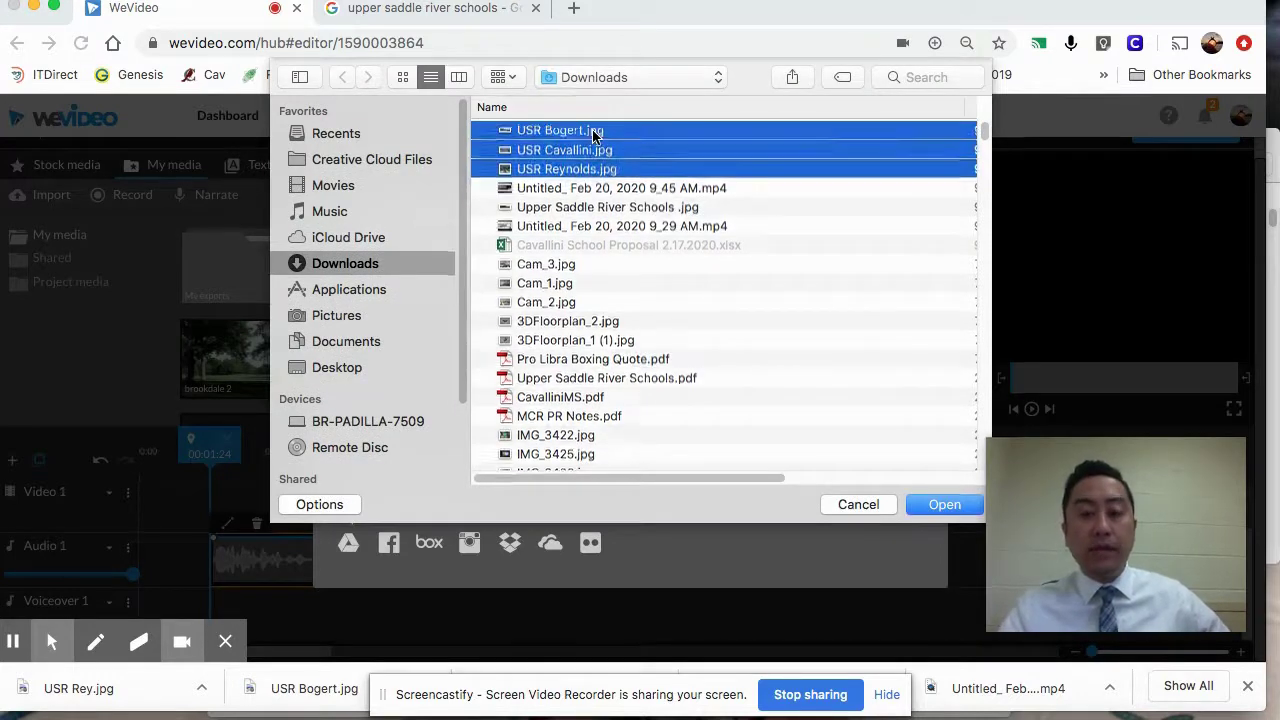
key("Return")
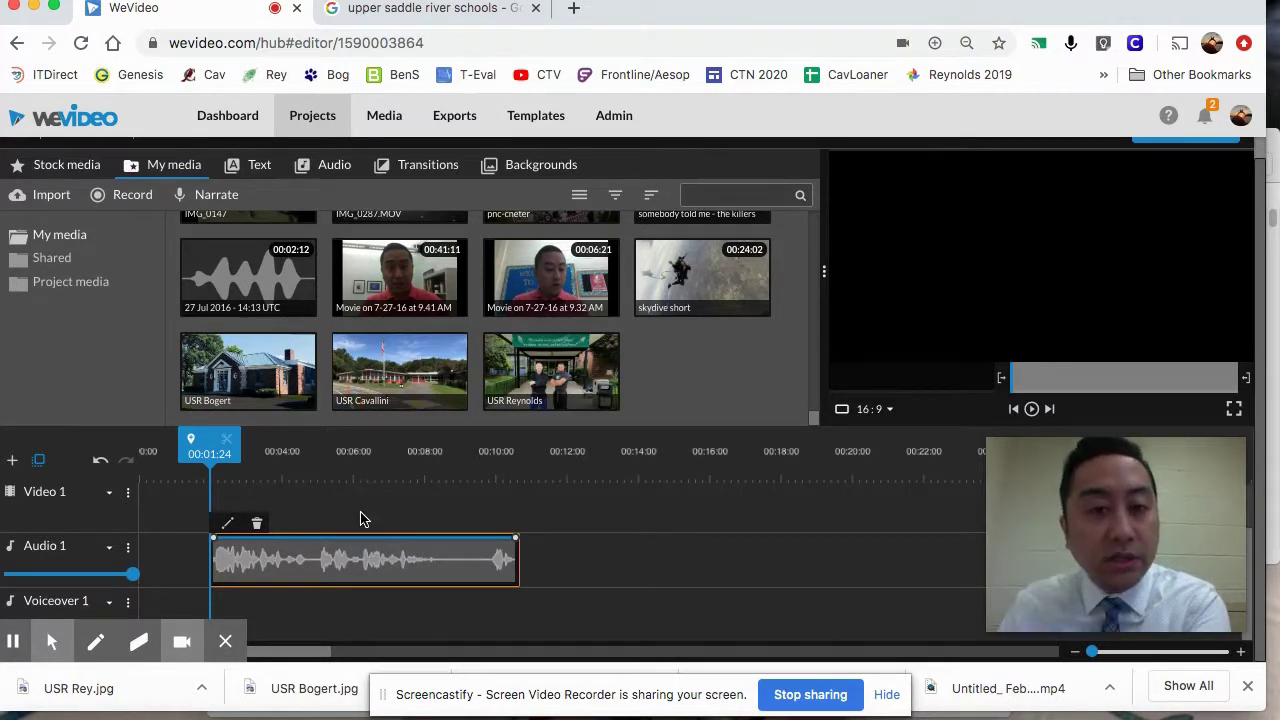
Step: Play the narration to find the matching point and place the USR Reynolds image on the Video 1 track at 00:04:22
left_click(362, 519)
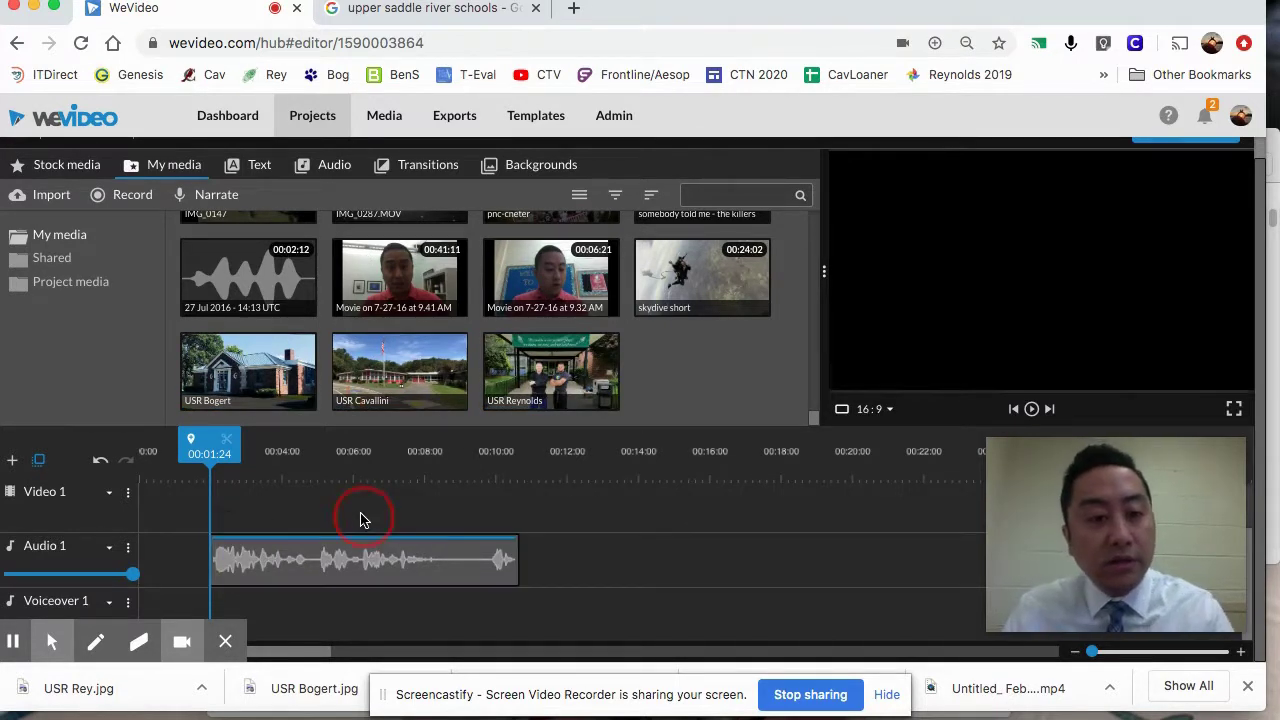
left_click(300, 458)
key("space")
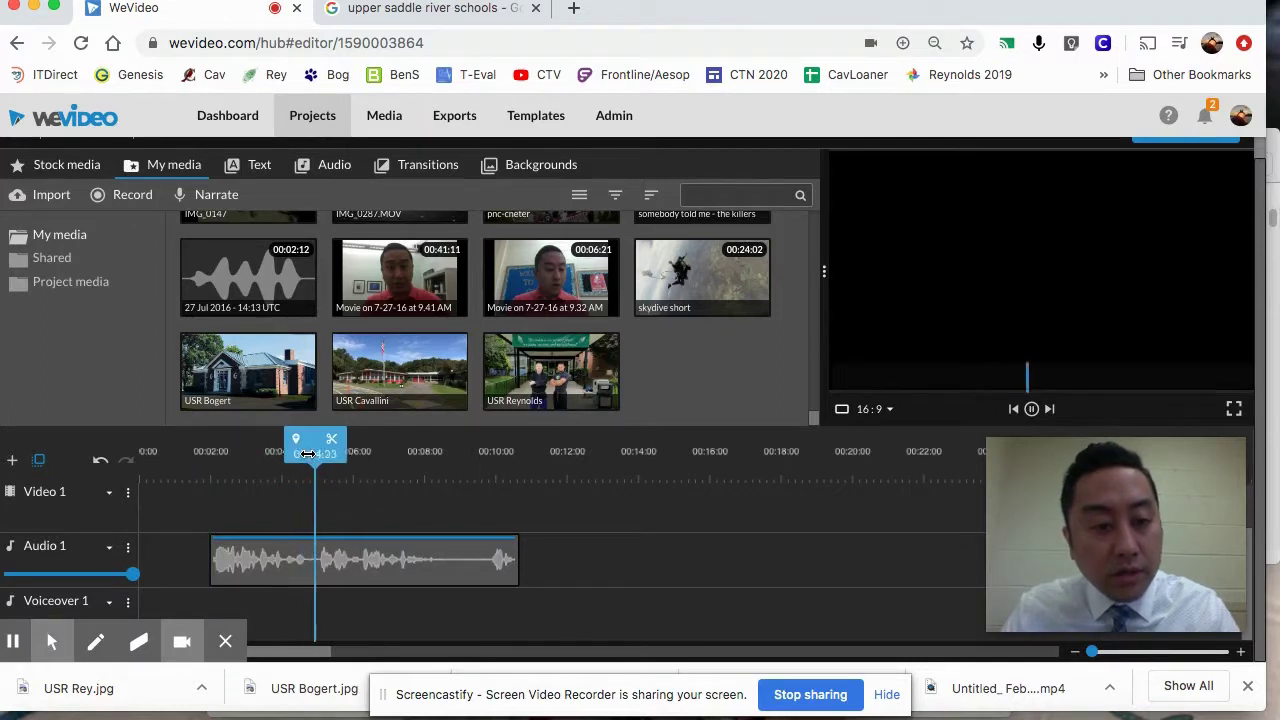
left_click(311, 454)
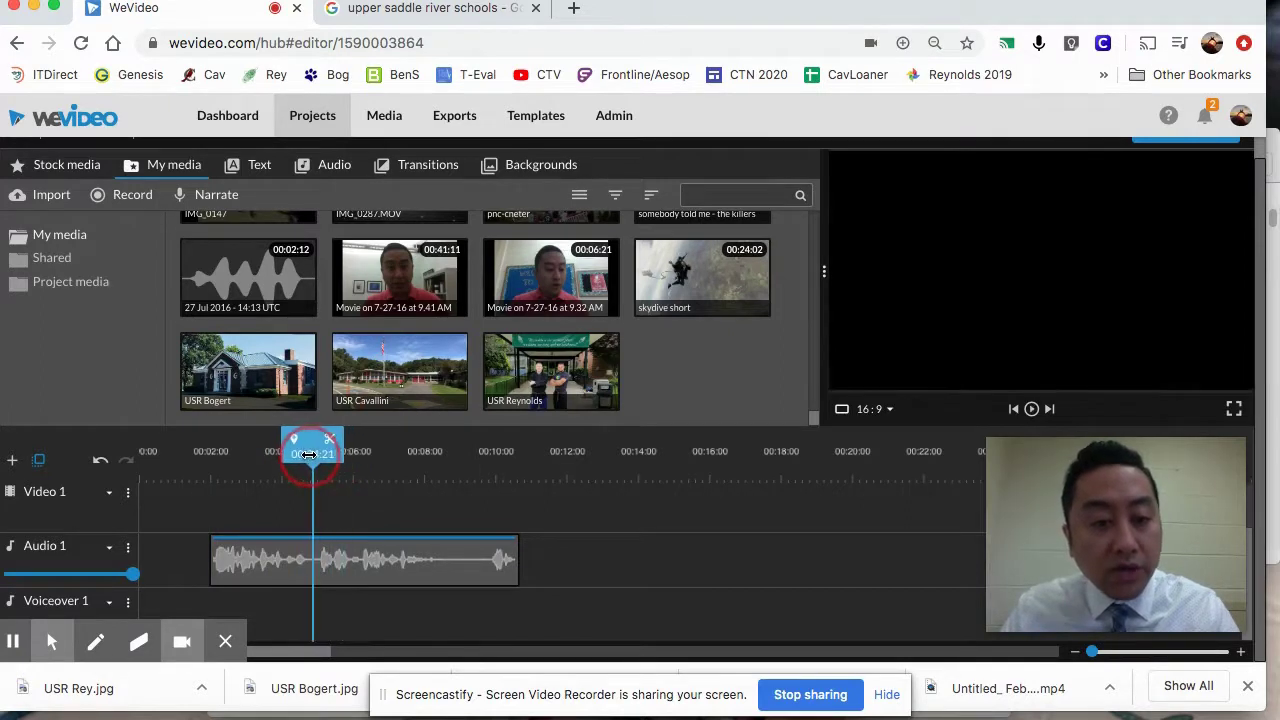
left_click(539, 369)
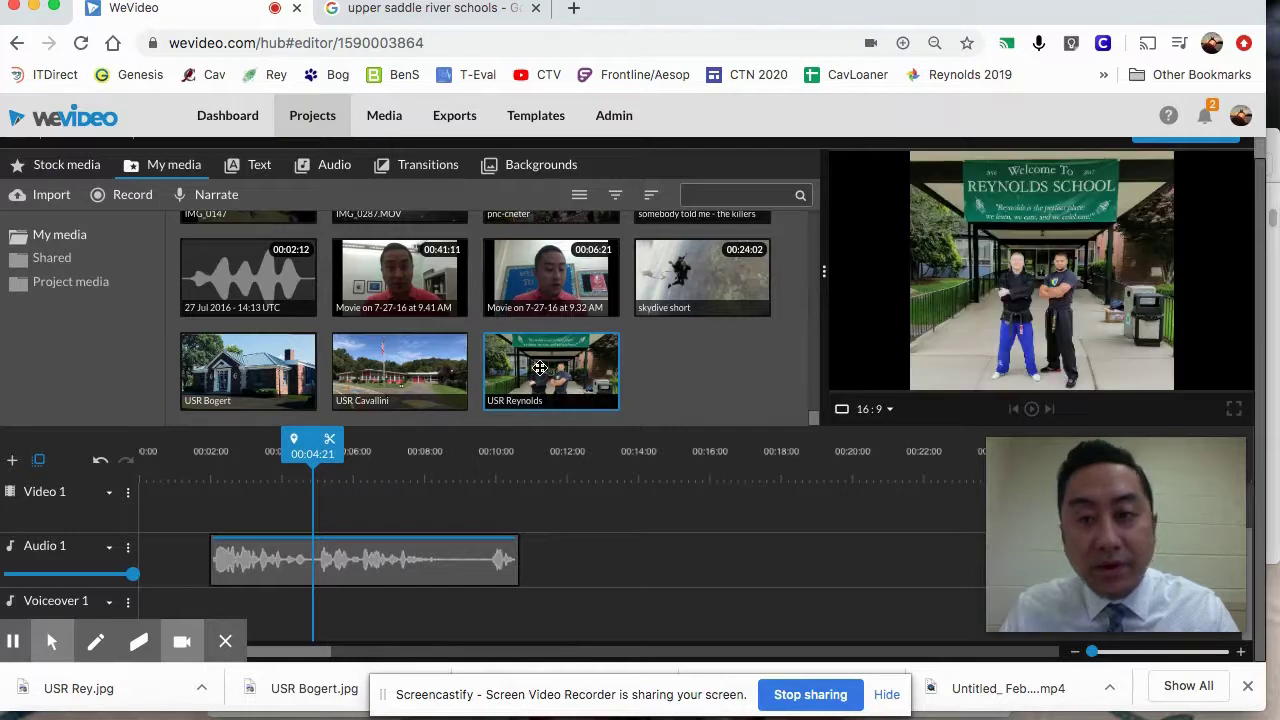
mouse_move(539, 369)
left_mouse_down()
mouse_move(322, 505)
mouse_move(340, 516)
left_mouse_up()
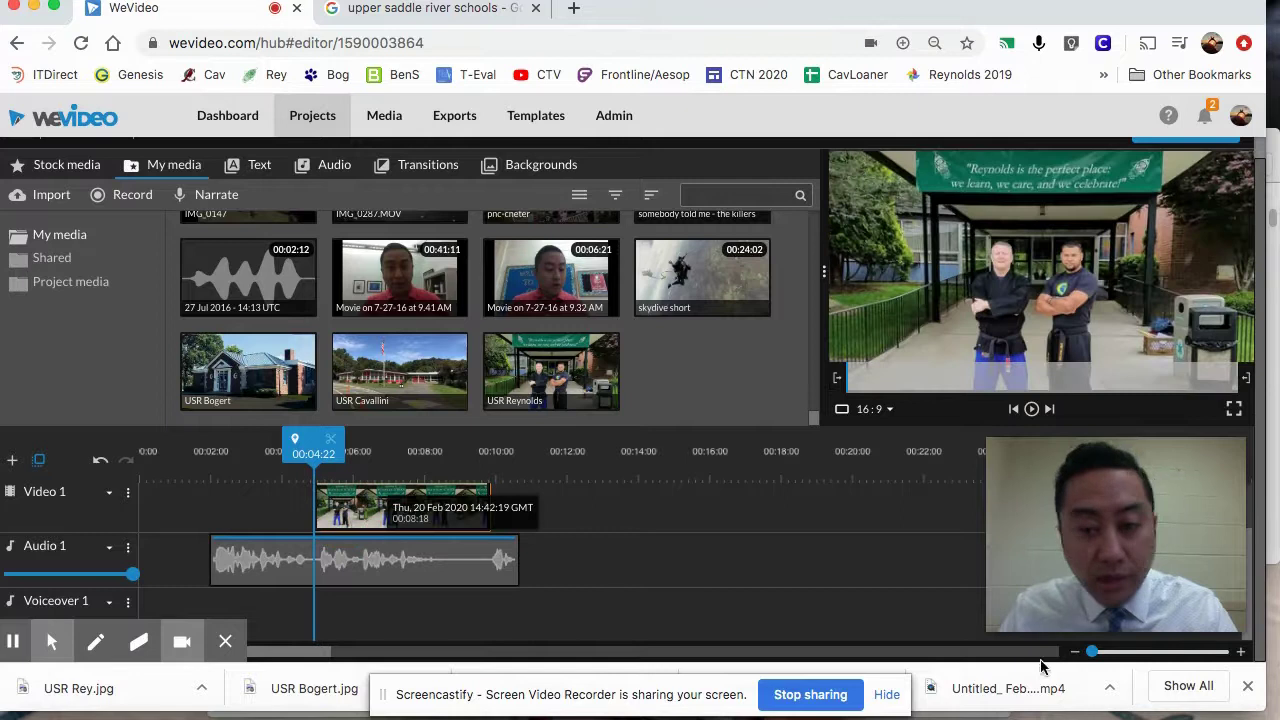
left_click(1241, 652)
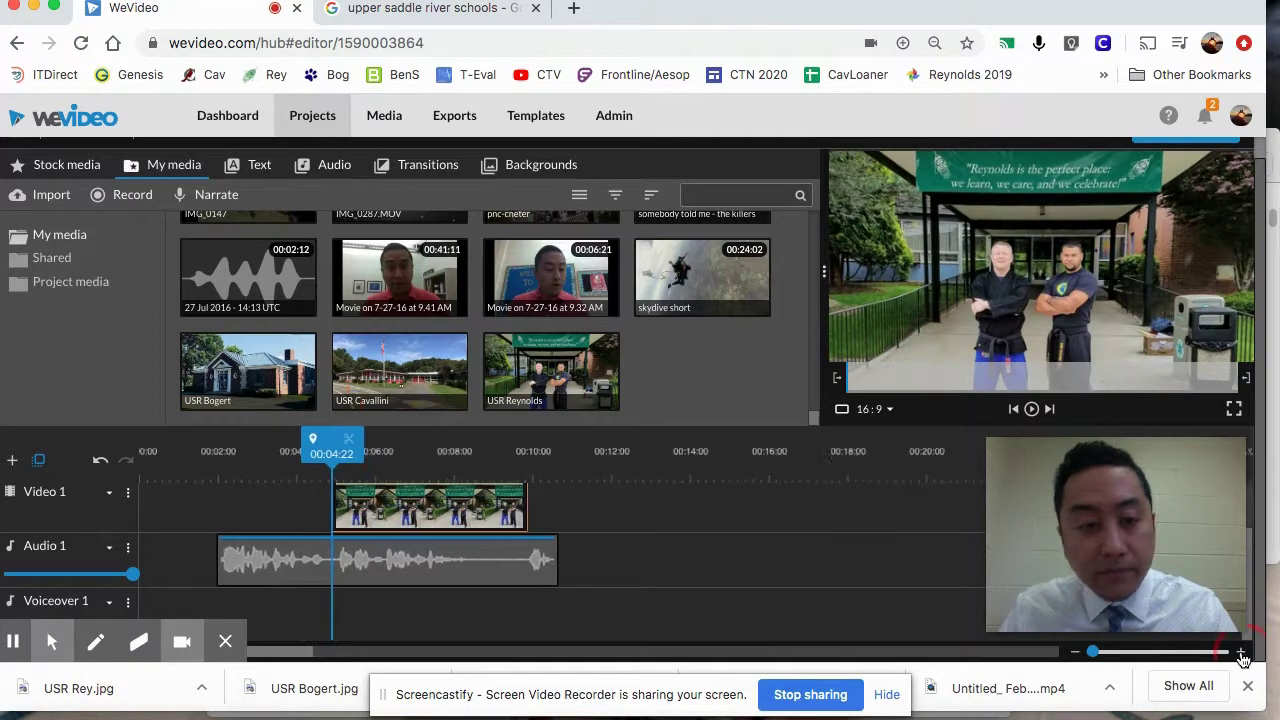
left_click_drag(1097, 652, 1100, 652)
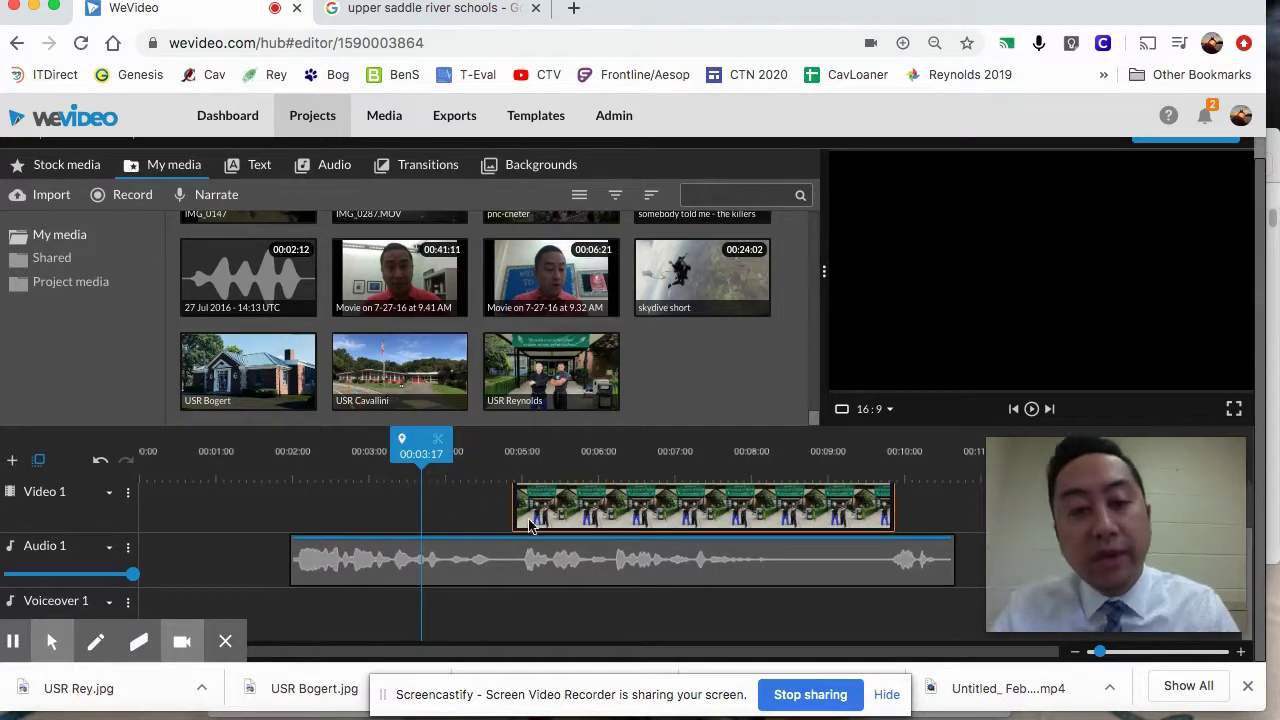
Step: Play the narration, split its Audio 1 clip at 00:05:21 and move the second part to start at 00:06:11
key("space")
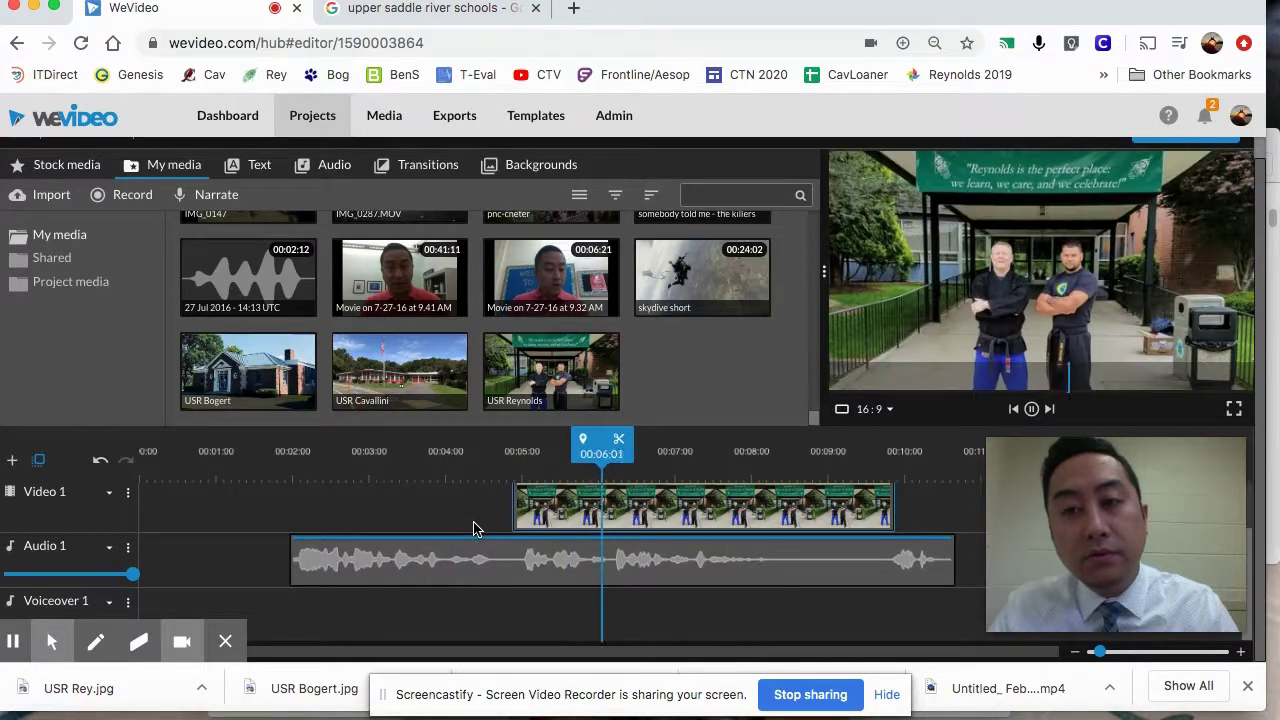
key("space")
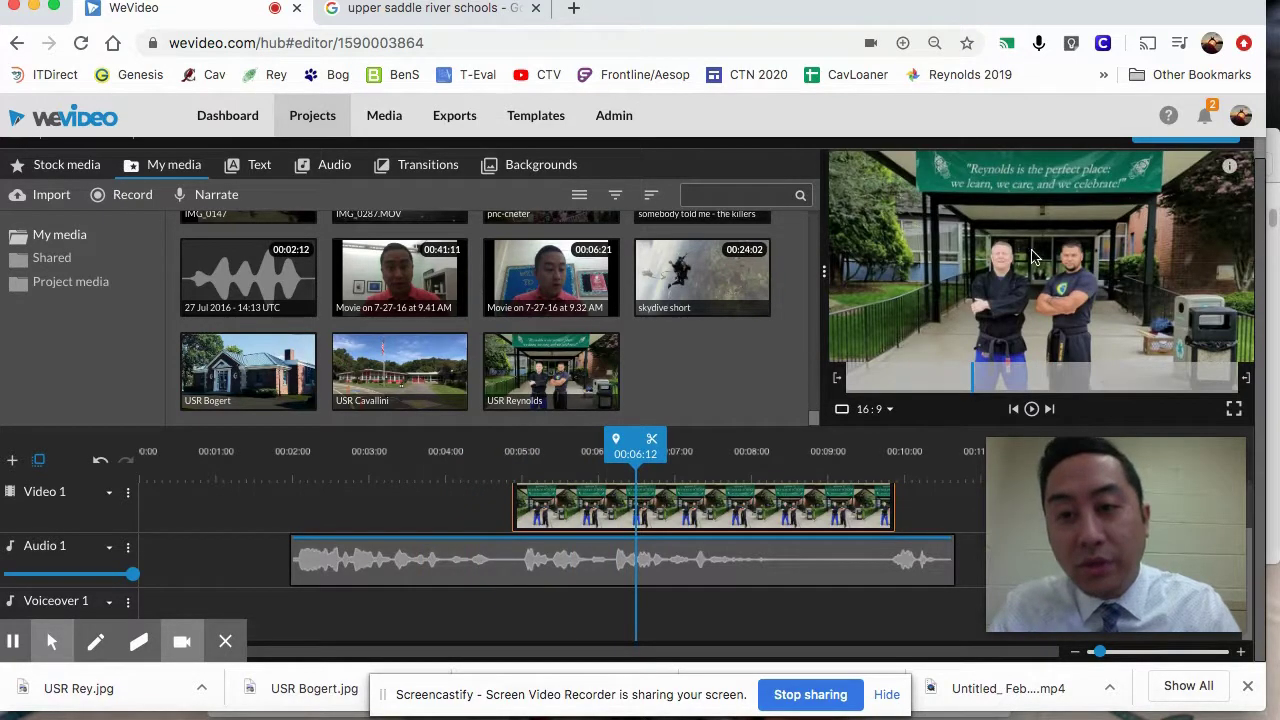
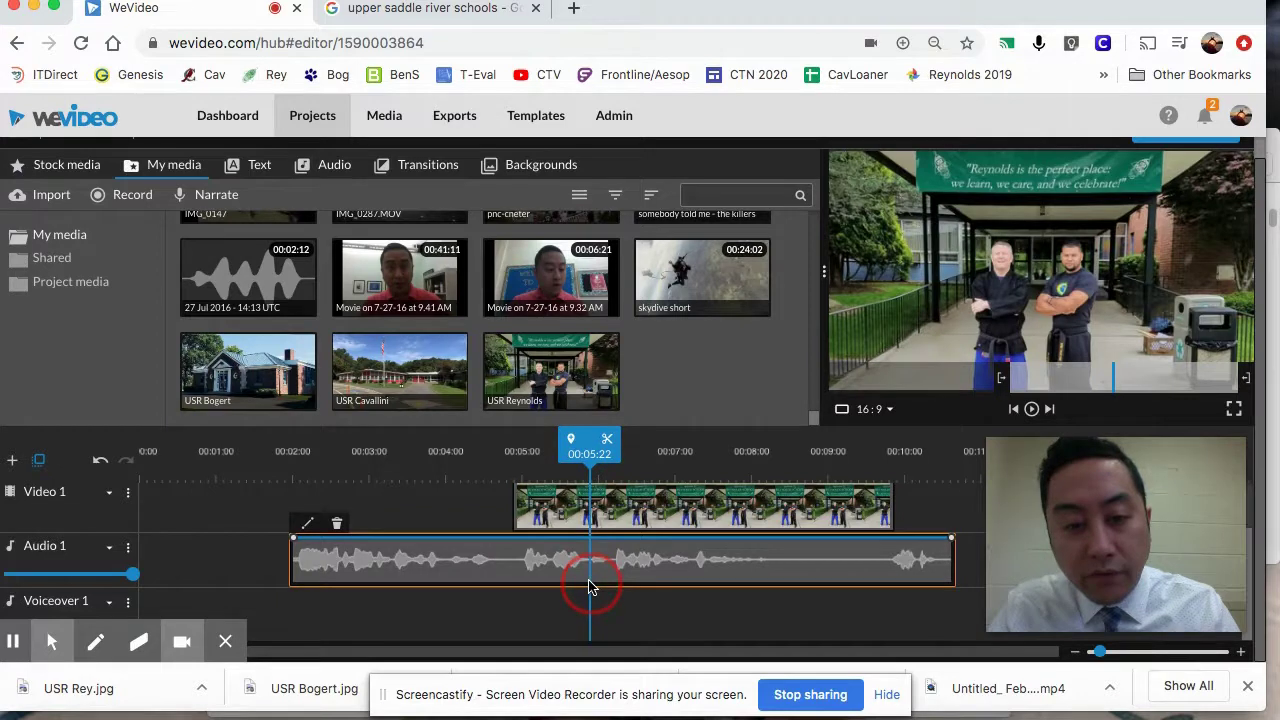
key("Left")
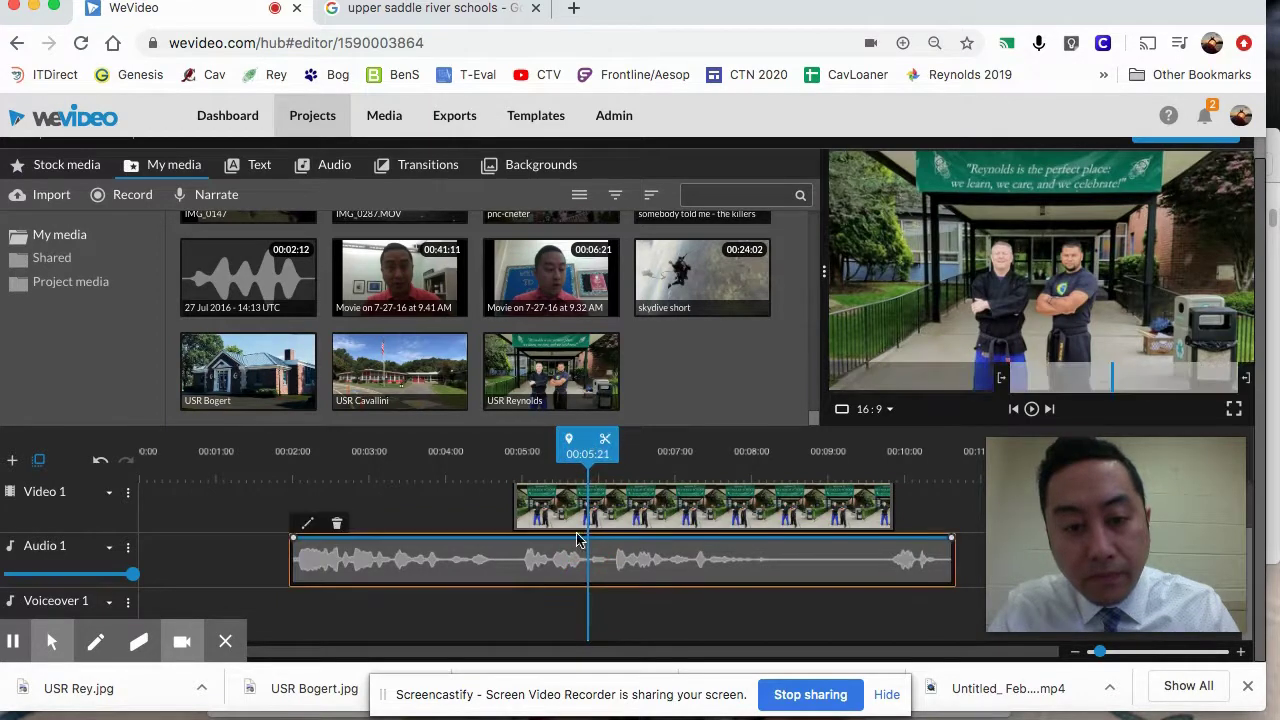
left_click(606, 441)
left_click_drag(612, 553, 660, 551)
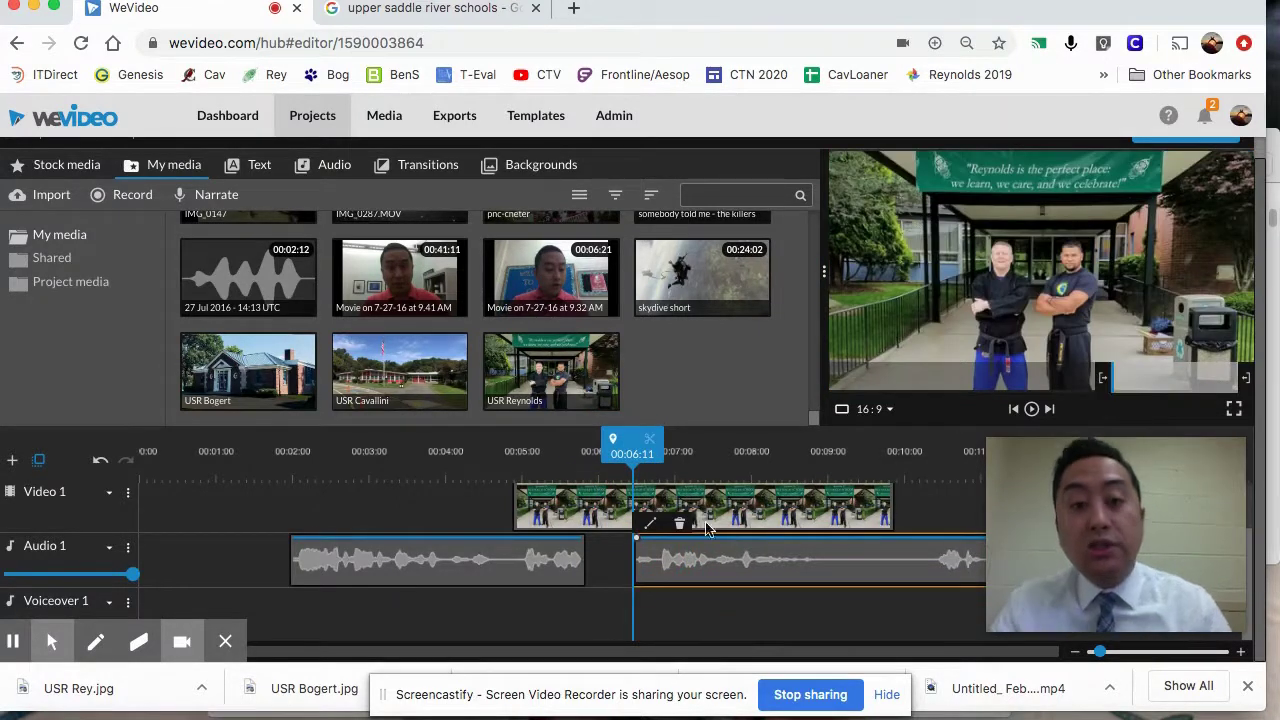
Step: Trim the USR Reynolds image's end back to 00:06:11 and place USR Bogert on Video 1 from that point
left_click(758, 521)
left_click(708, 519)
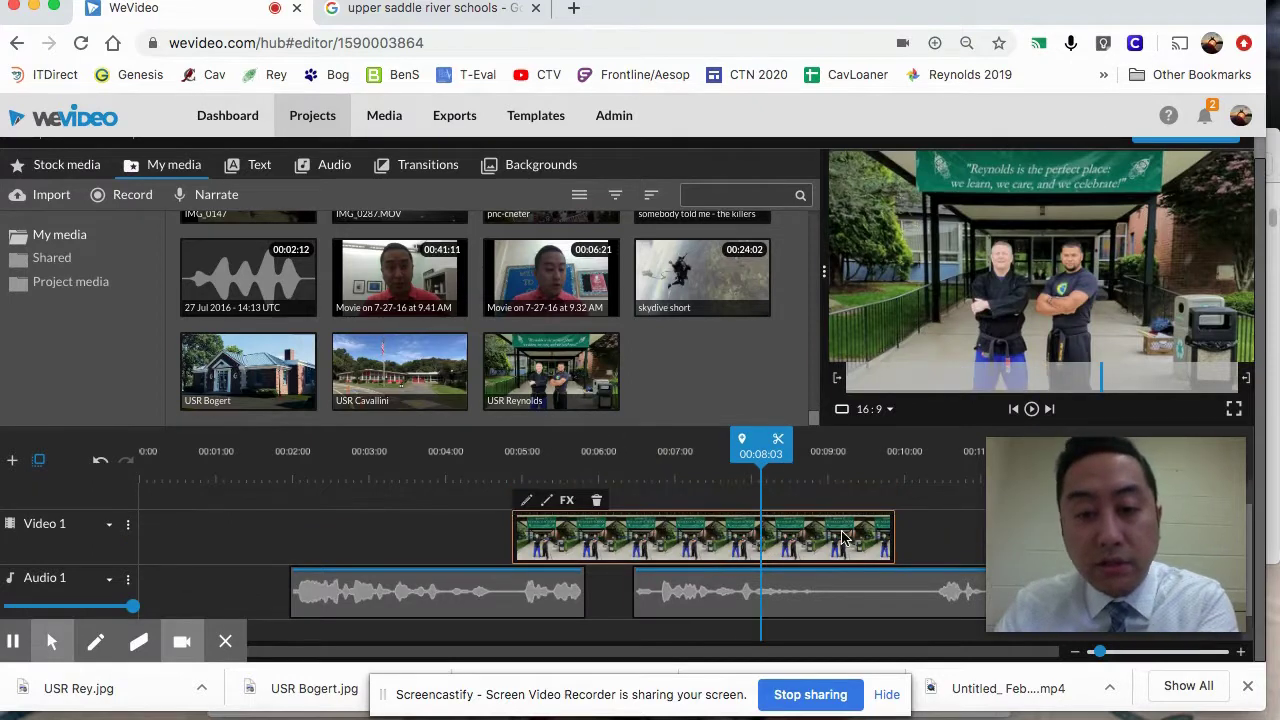
left_click_drag(890, 535, 631, 545)
left_click_drag(248, 376, 660, 541)
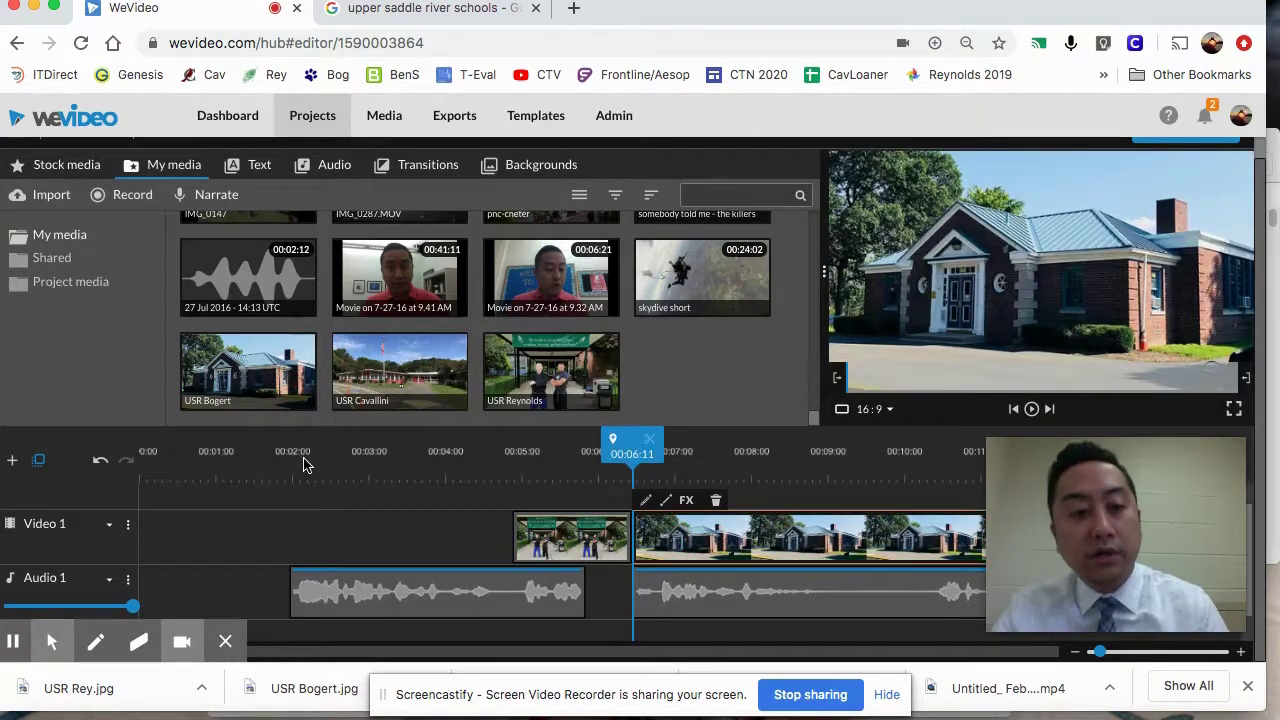
Step: Play the timeline, split the second narration clip at 00:06:18 and move the short leading piece against the end of the first clip
left_click(410, 463)
key("space")
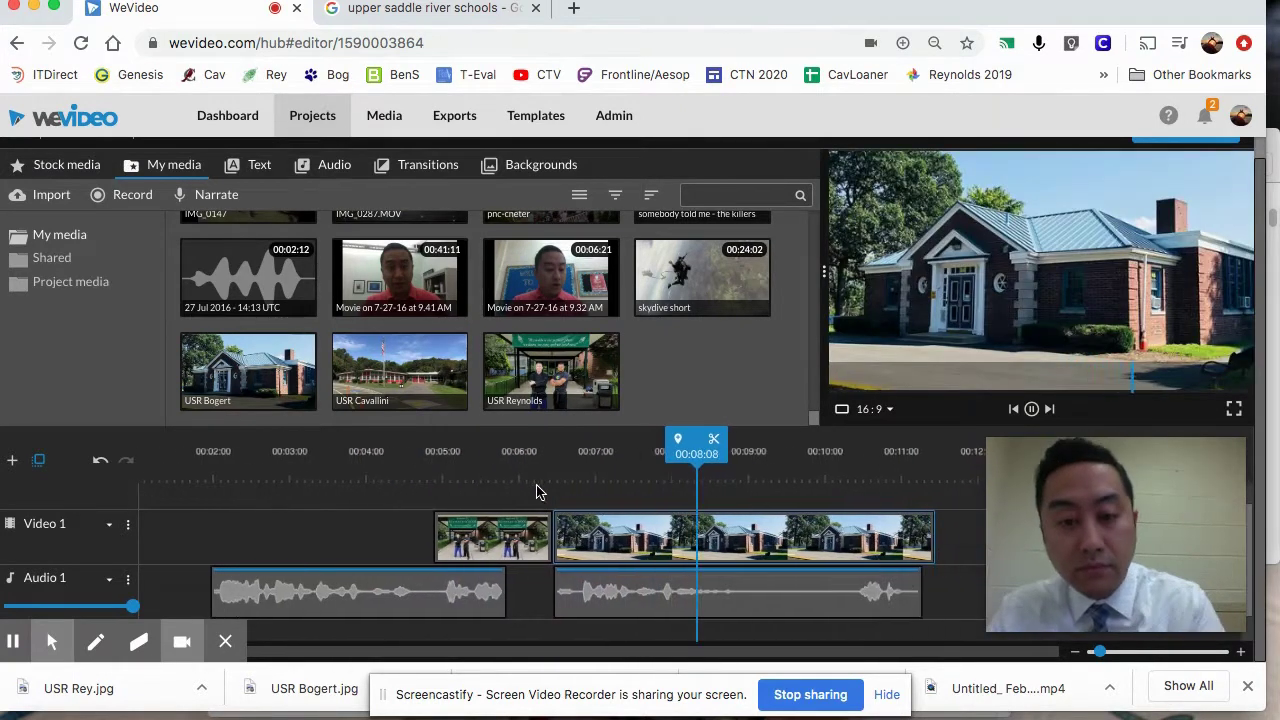
key("space")
left_click_drag(566, 457, 517, 452)
left_click(522, 590)
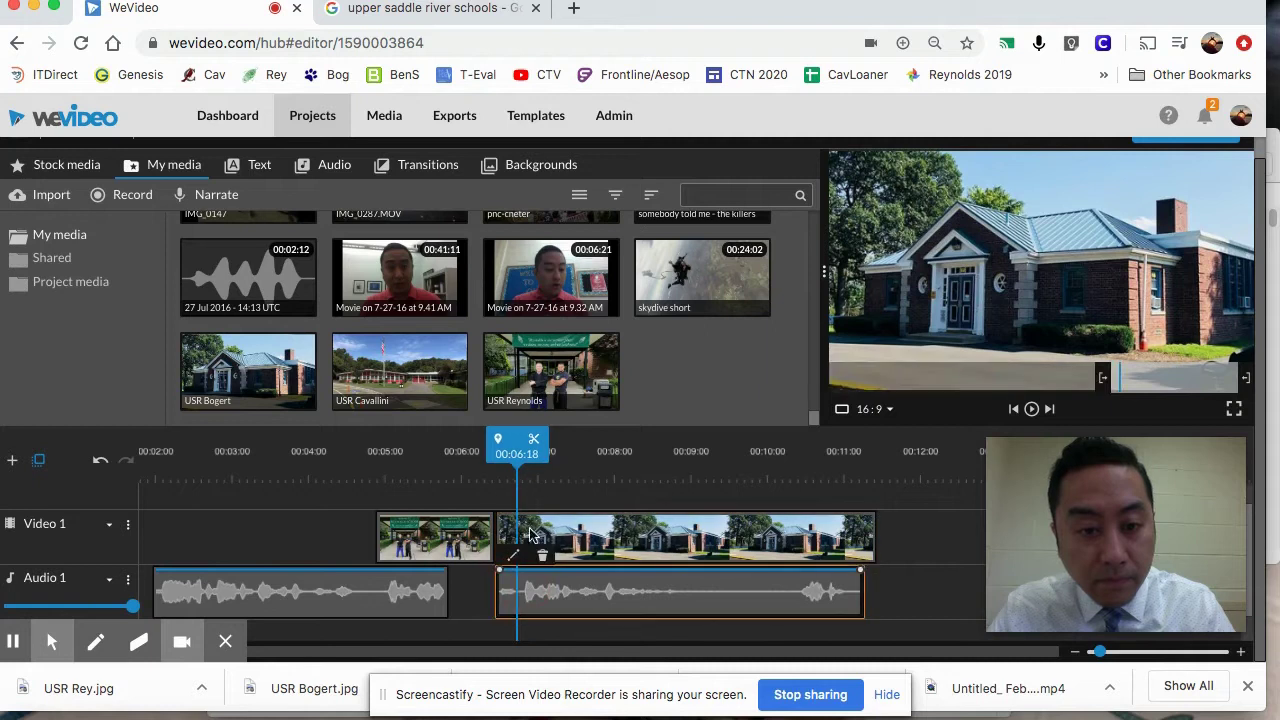
left_click(533, 445)
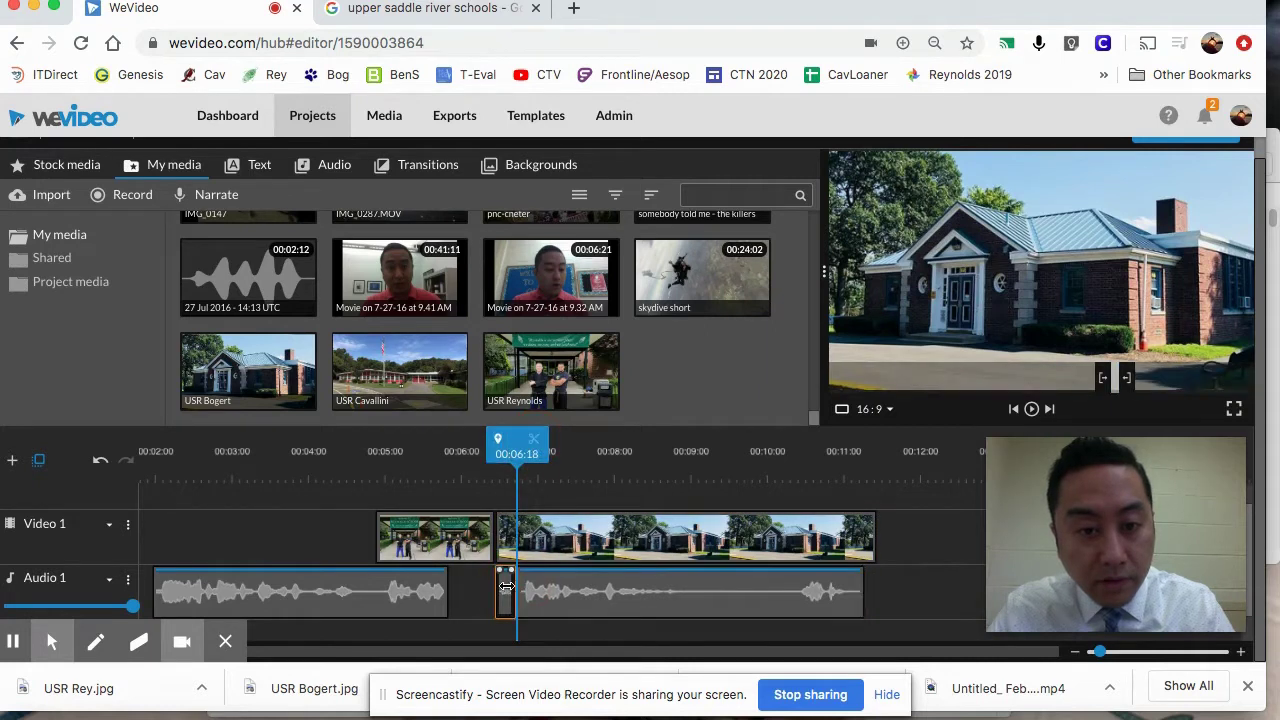
left_click_drag(505, 592, 457, 592)
Step: Play on from the cut, split the remaining narration at 00:07:13 and move its last part to start at 00:08:00
left_click(526, 462)
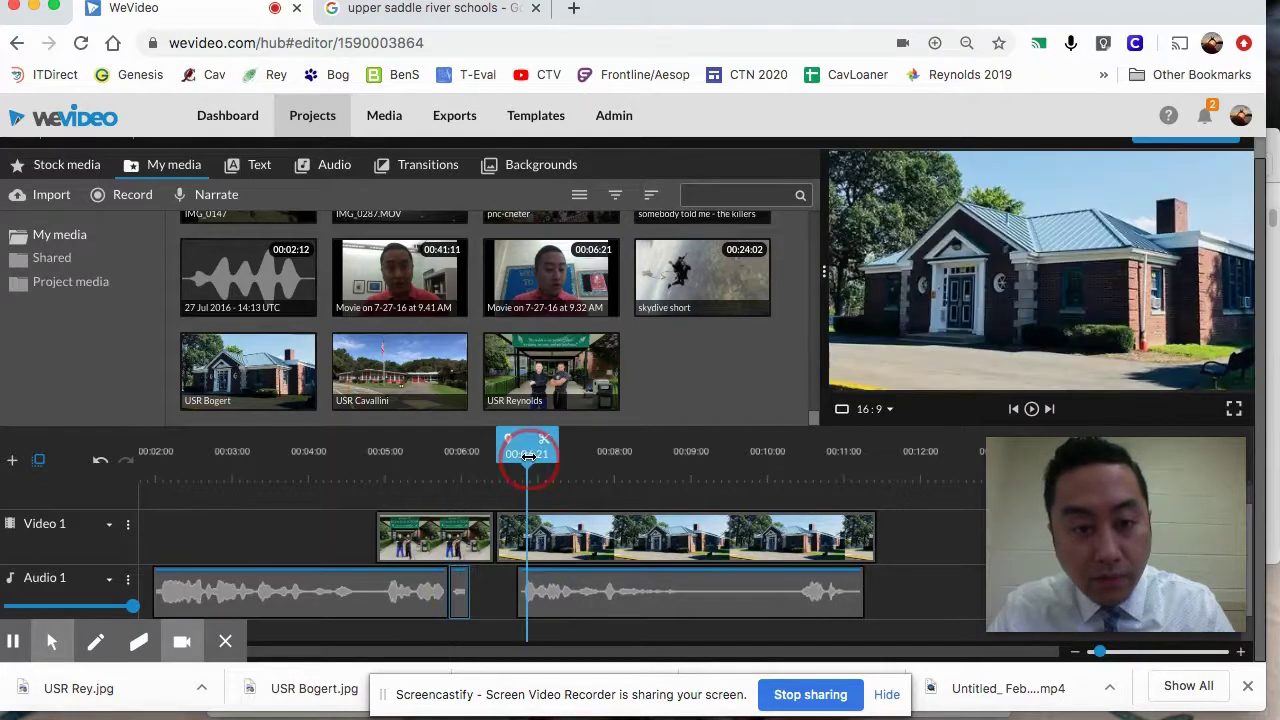
key("space")
left_click_drag(703, 450, 679, 455)
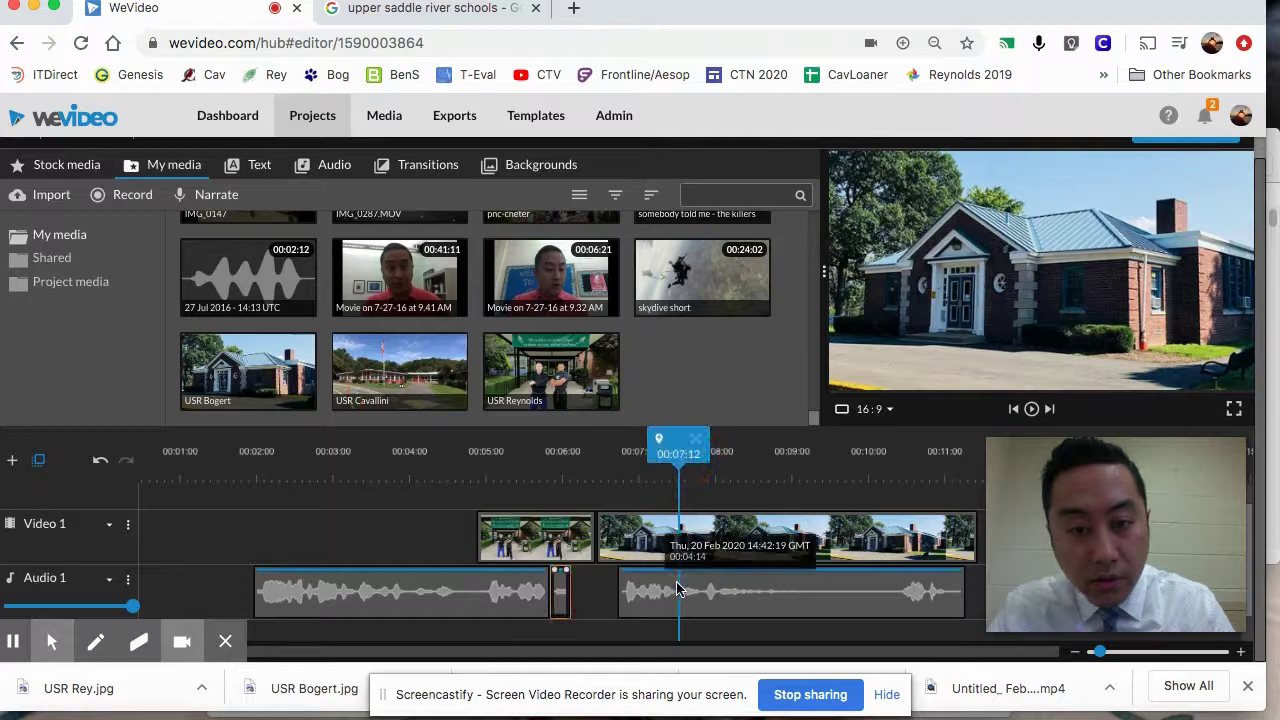
left_click(678, 590)
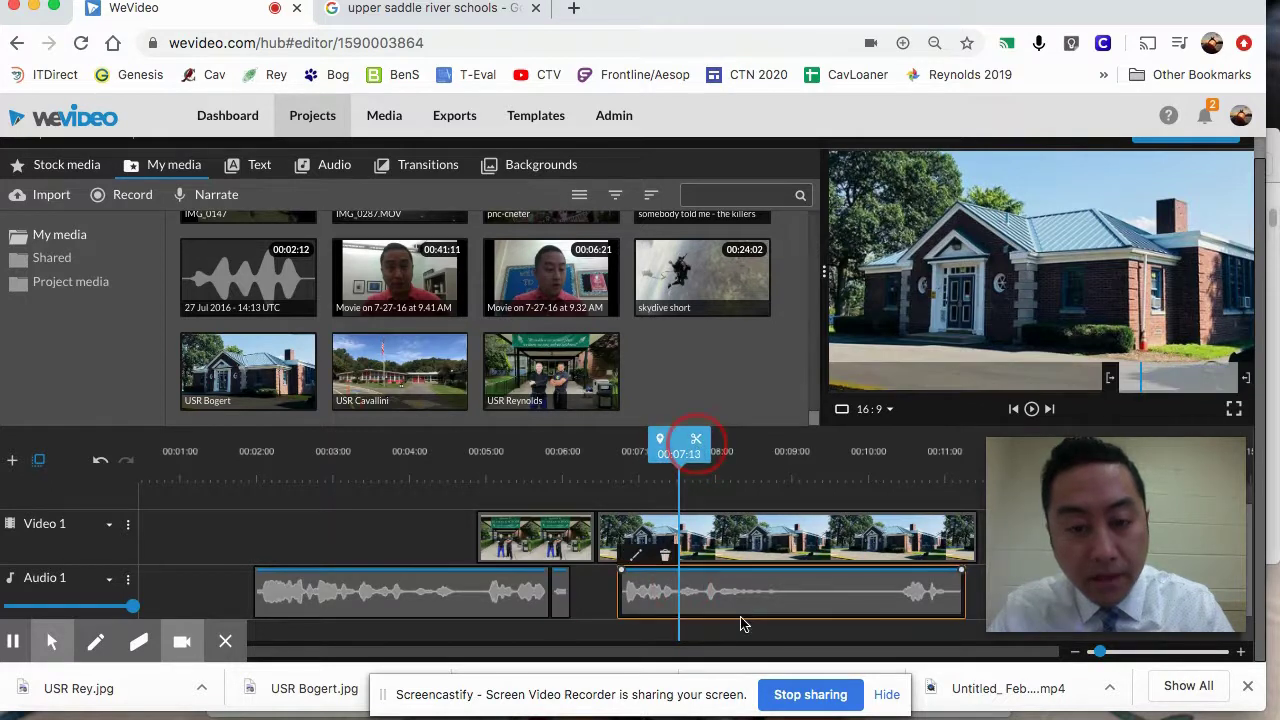
left_click_drag(707, 588, 747, 584)
Step: Shorten the USR Bogert image to end at 00:08:00 and place USR Cavallini on Video 1 from there
left_click(768, 540)
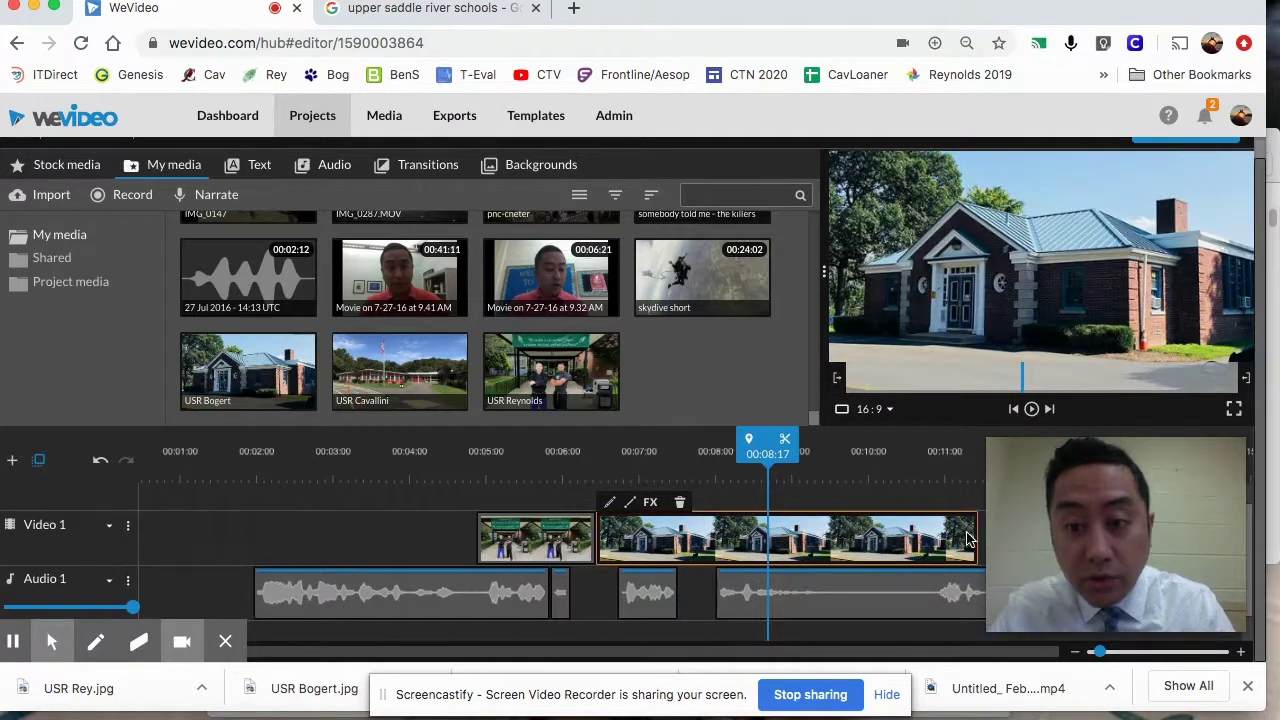
left_click_drag(970, 535, 706, 538)
left_click_drag(400, 370, 737, 535)
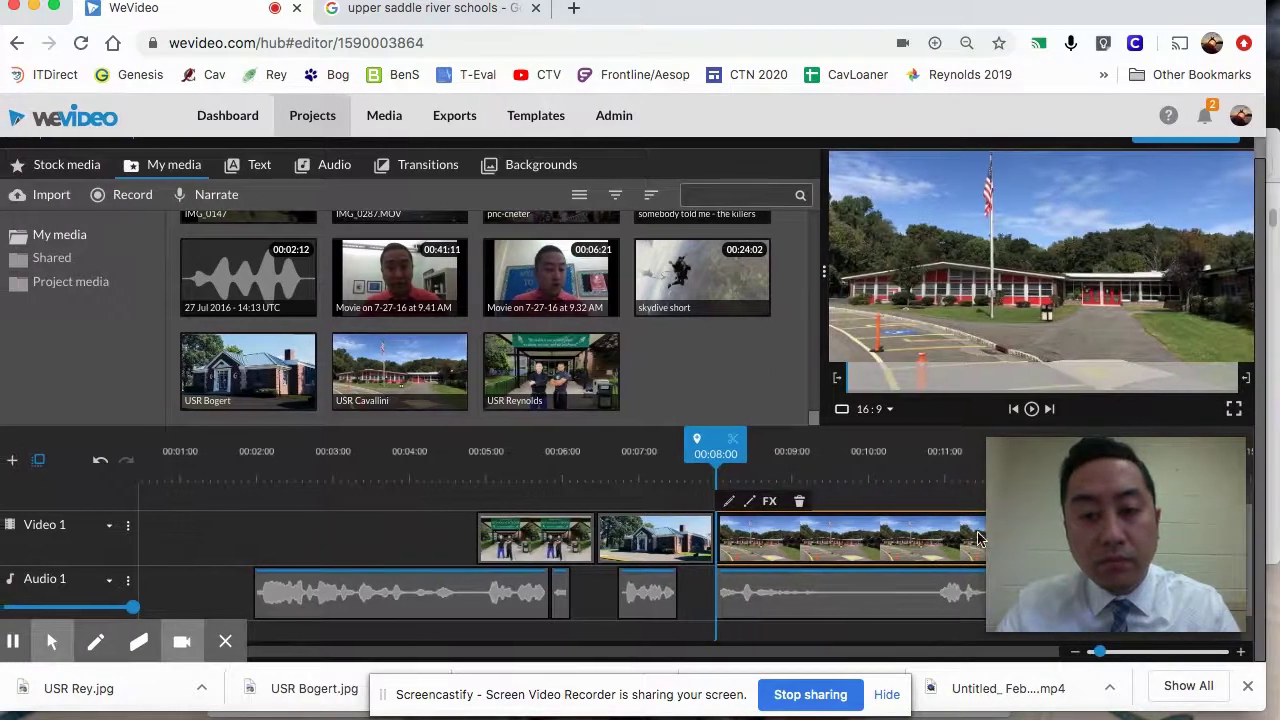
Step: Play the timeline to check the images against the narration and trim the USR Cavallini image to end at 00:09:14
left_click(395, 458)
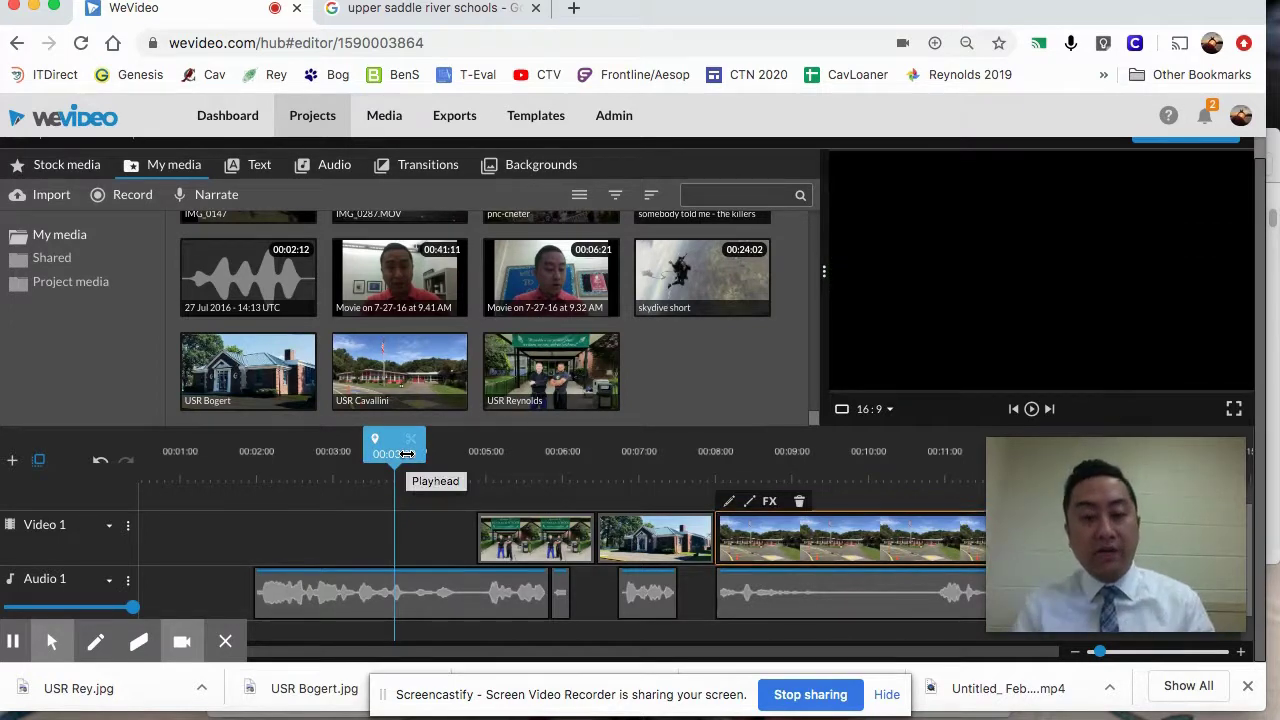
key("space")
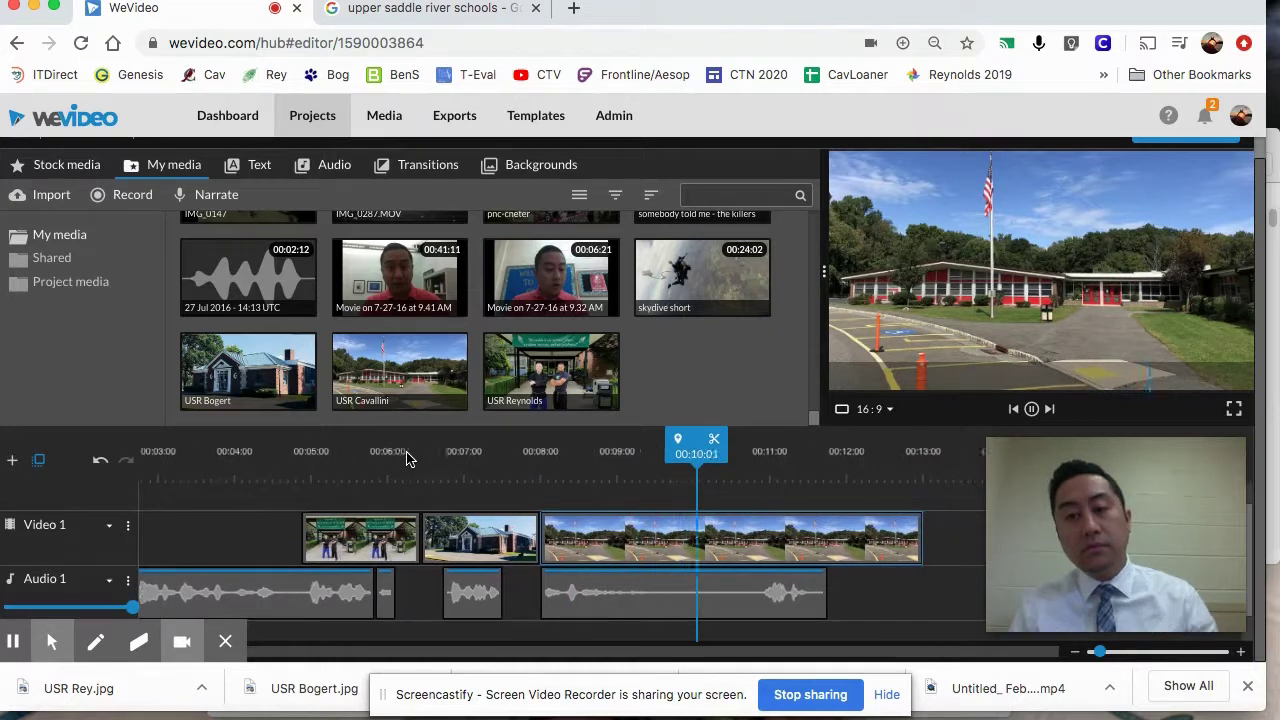
key("space")
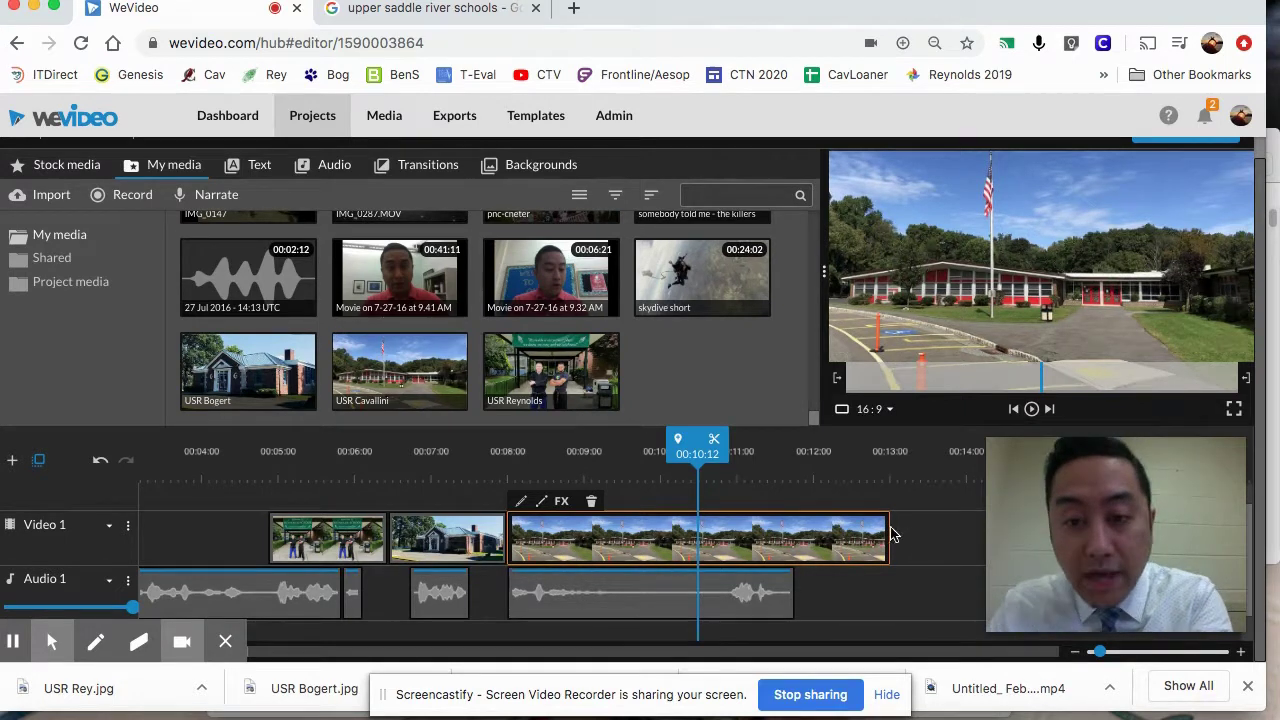
left_click_drag(886, 536, 626, 540)
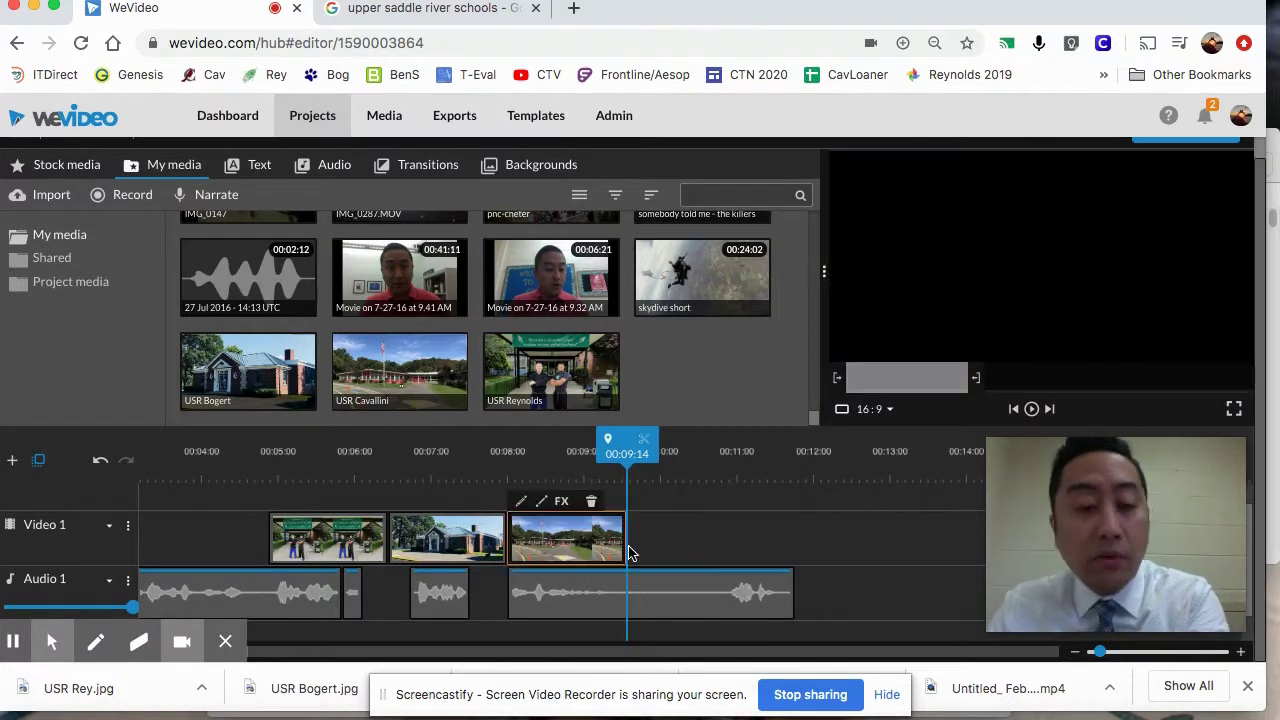
left_click(590, 597)
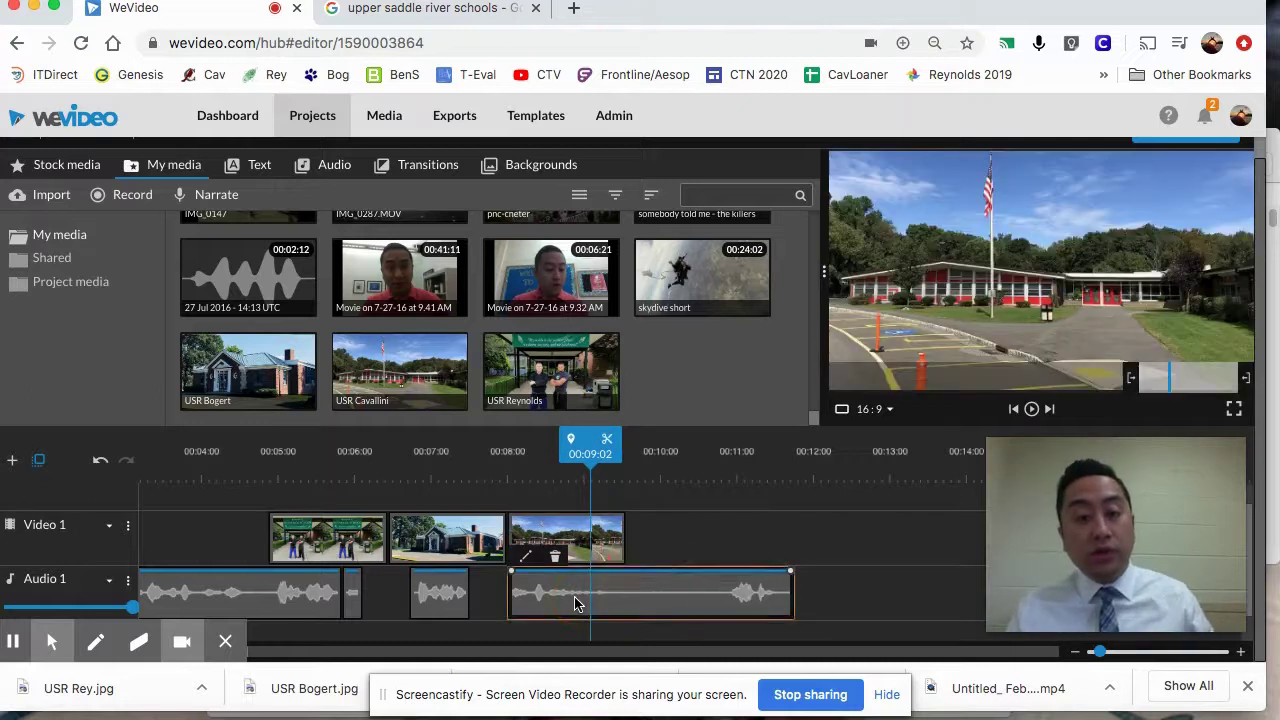
left_click(698, 550)
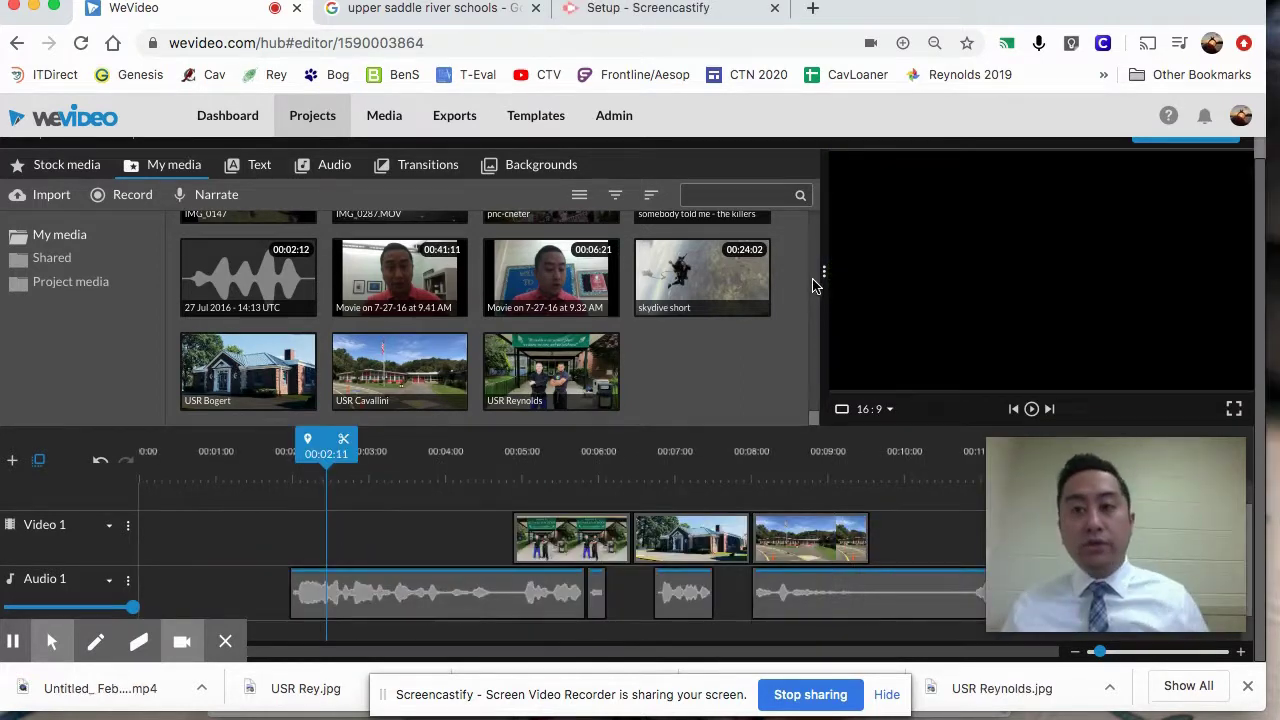
scroll(812, 290, "up", 3)
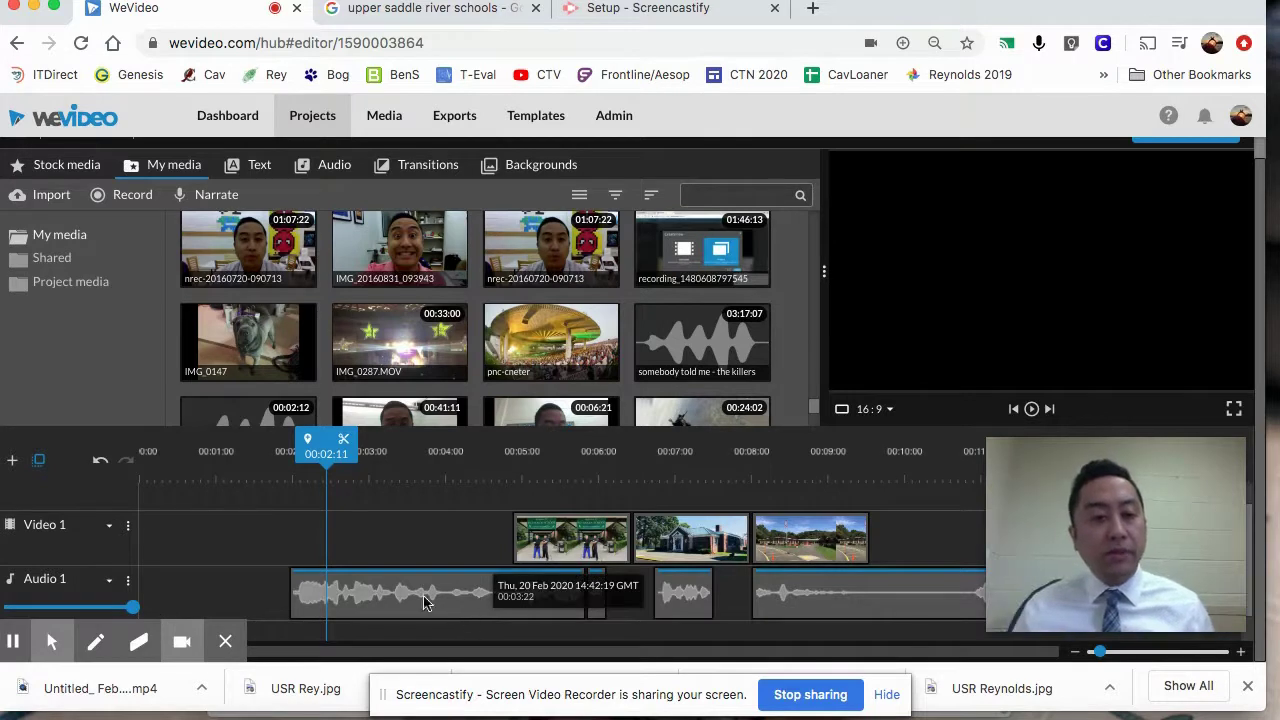
left_click(217, 197)
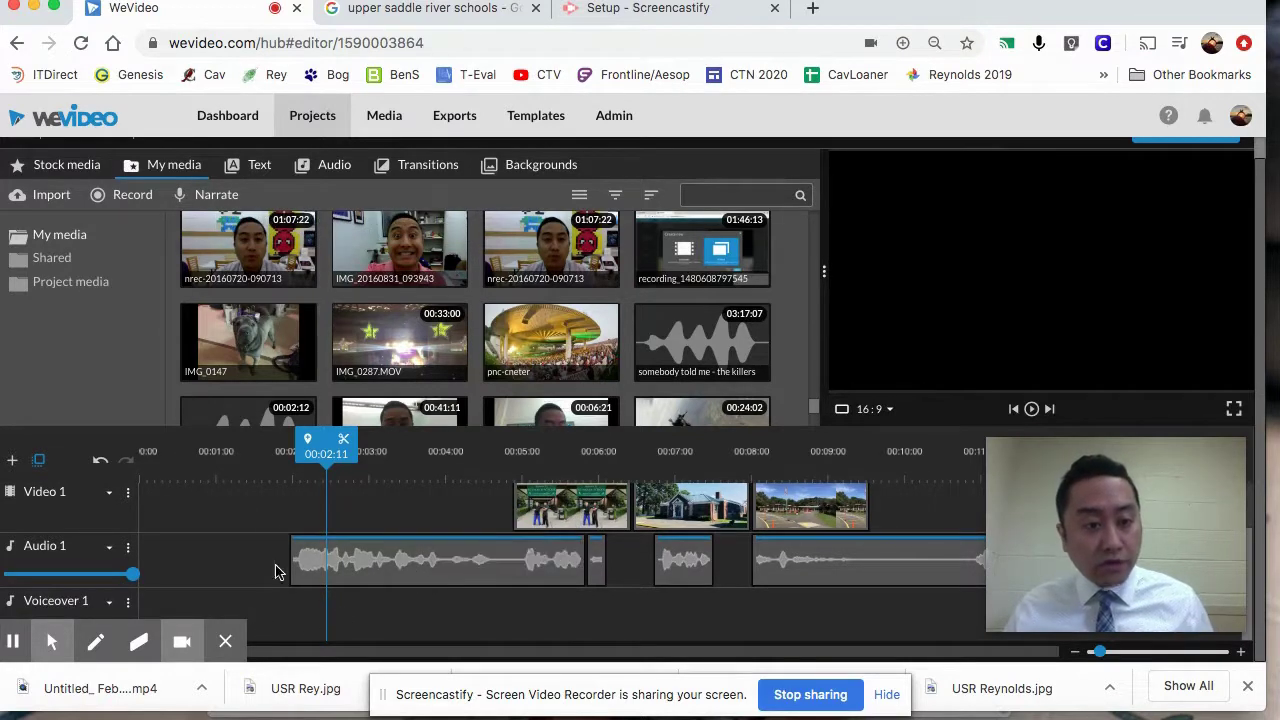
left_click(417, 567)
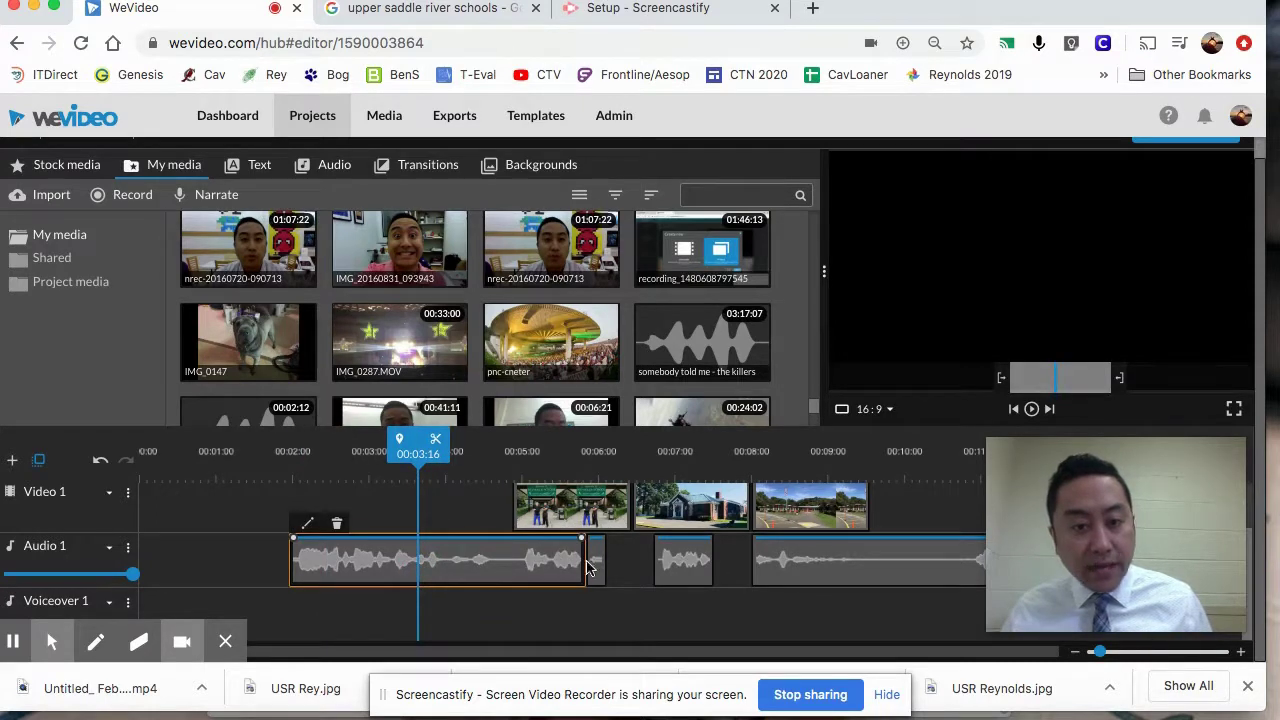
left_click(556, 565)
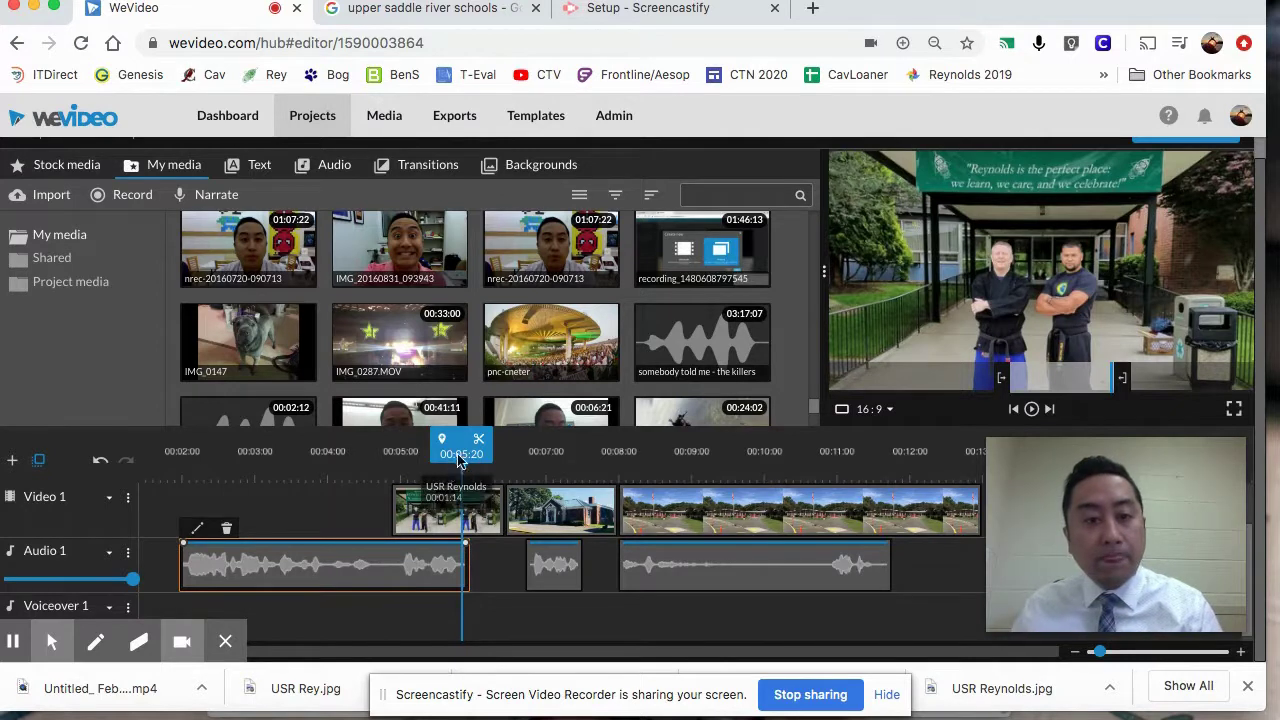
Step: Try splitting the USR Reynolds image at 00:05:14 and deleting its first part, and undo both changes
left_click(443, 515)
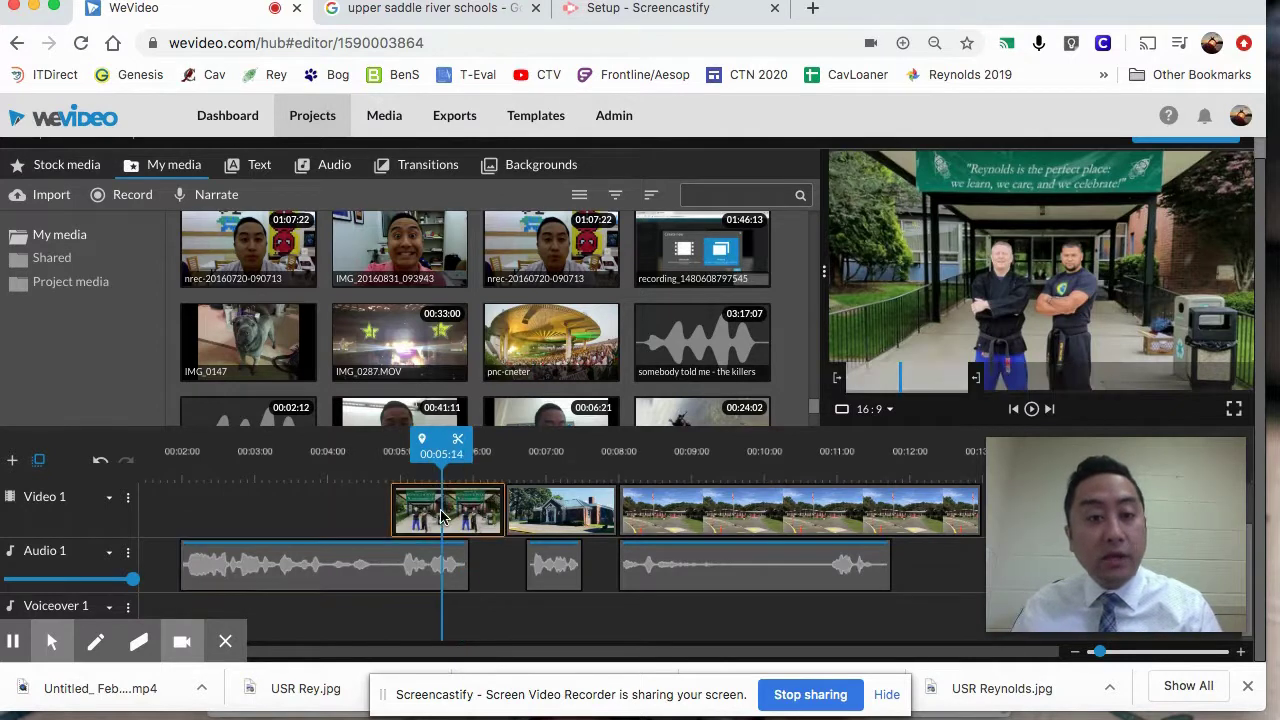
left_click(456, 443)
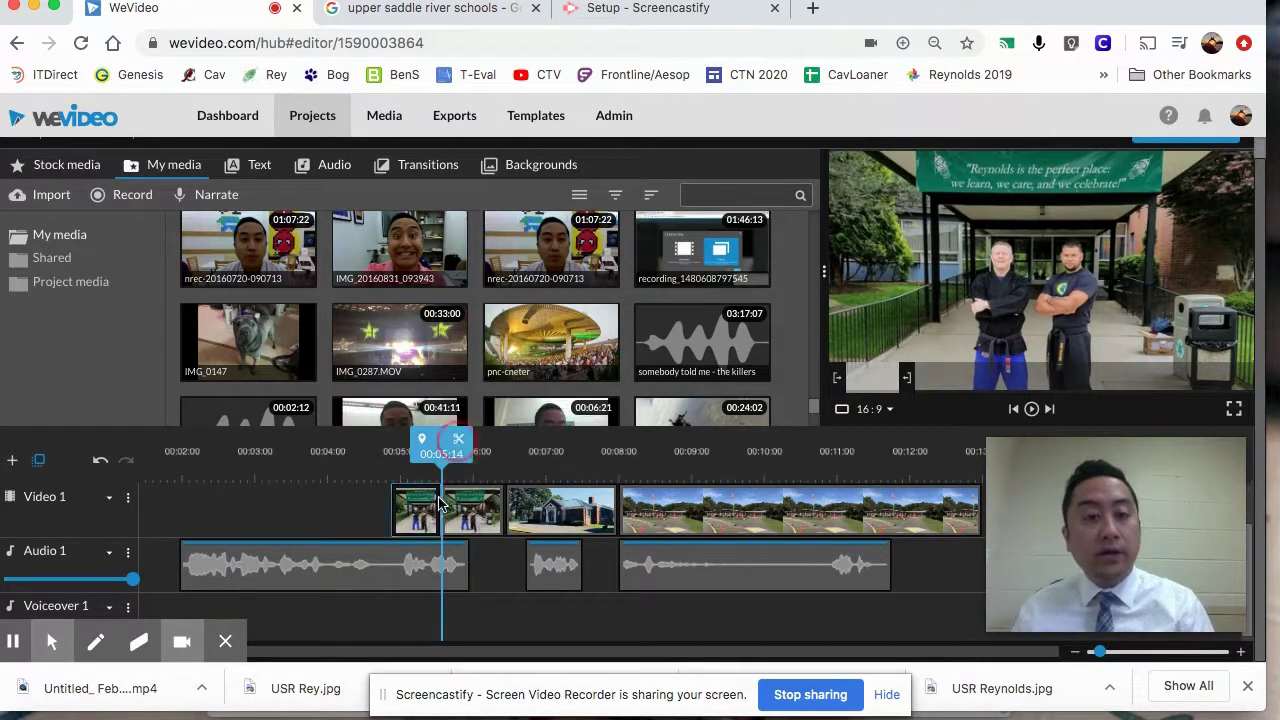
left_click(414, 517)
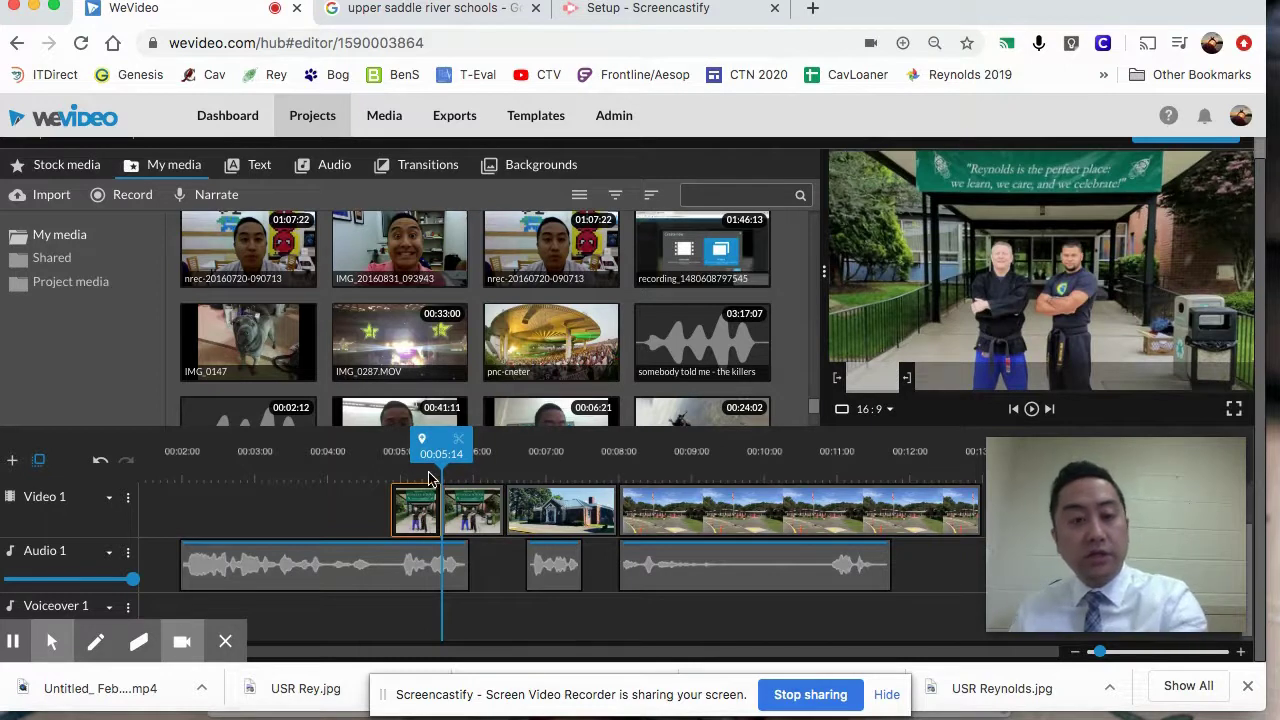
key("Delete")
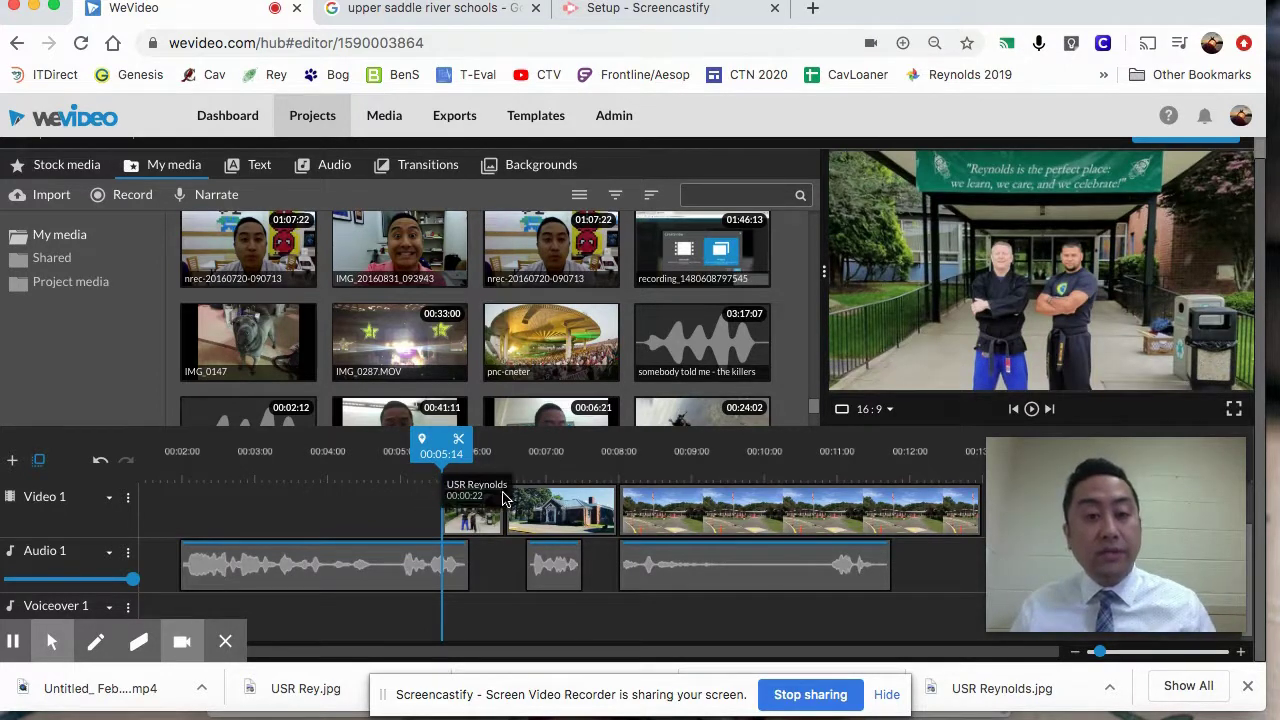
left_click(100, 465)
Step: Play the timeline from 00:06:04 to check the images against the narration, and return the playhead to 00:01:00
mouse_move(430, 473)
left_mouse_down()
mouse_move(423, 460)
mouse_move(449, 458)
left_mouse_up()
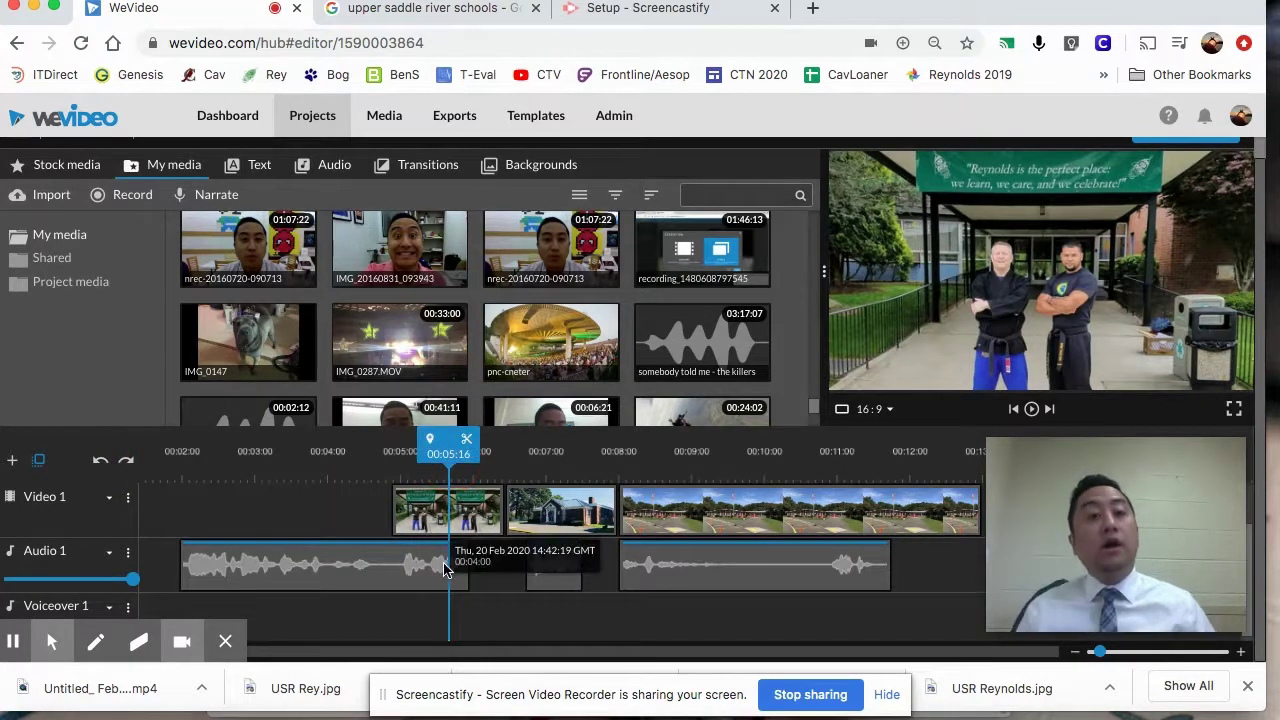
left_click_drag(455, 522, 423, 525)
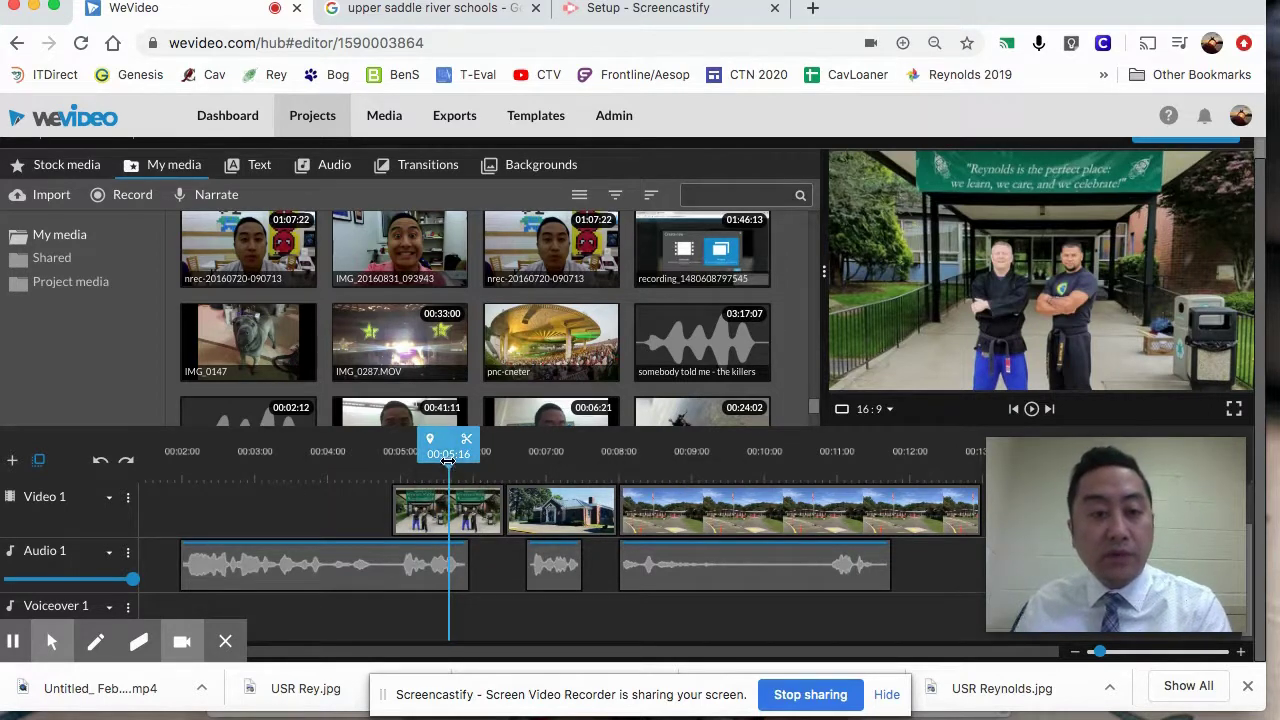
left_click_drag(449, 458, 486, 455)
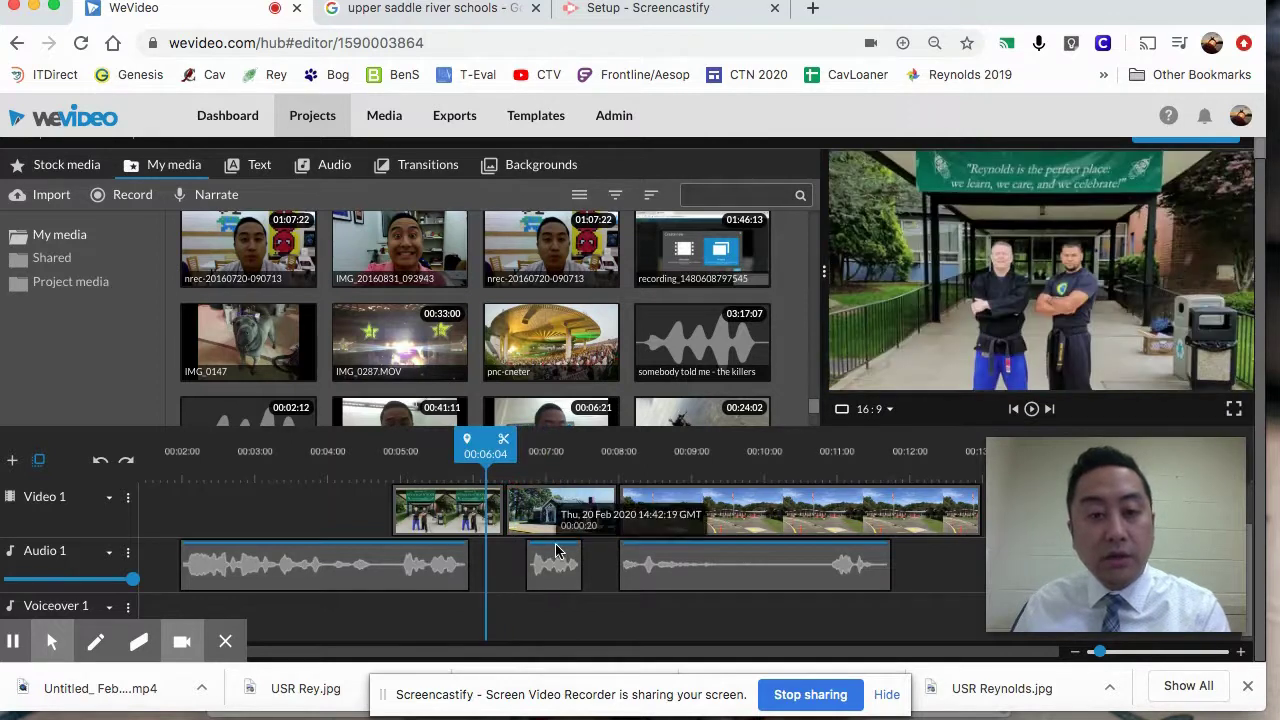
key("space")
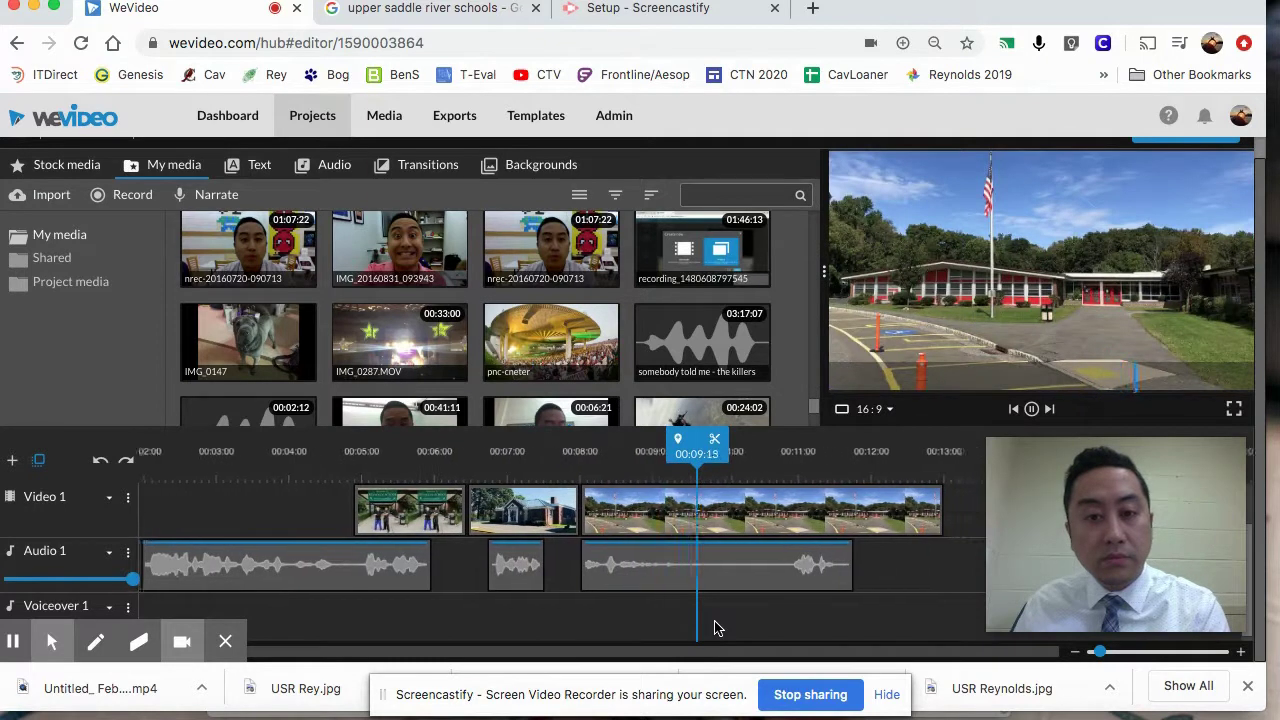
key("space")
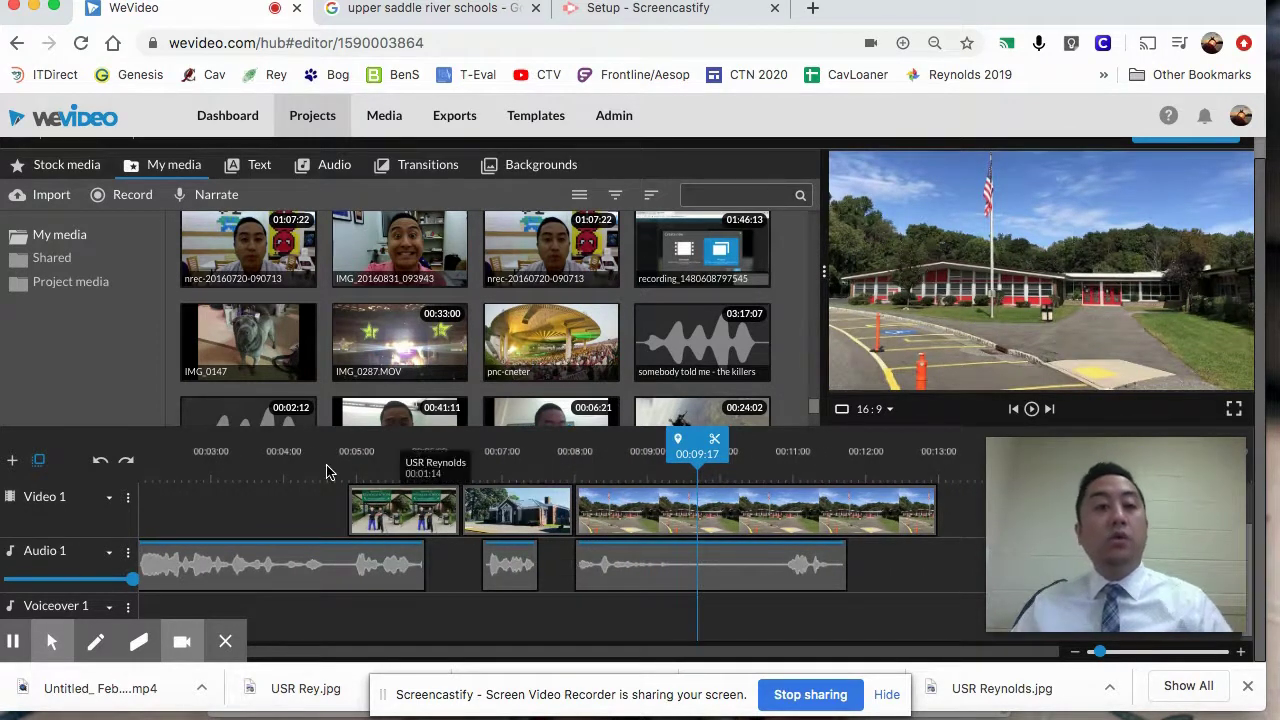
left_click(38, 461)
left_click(212, 455)
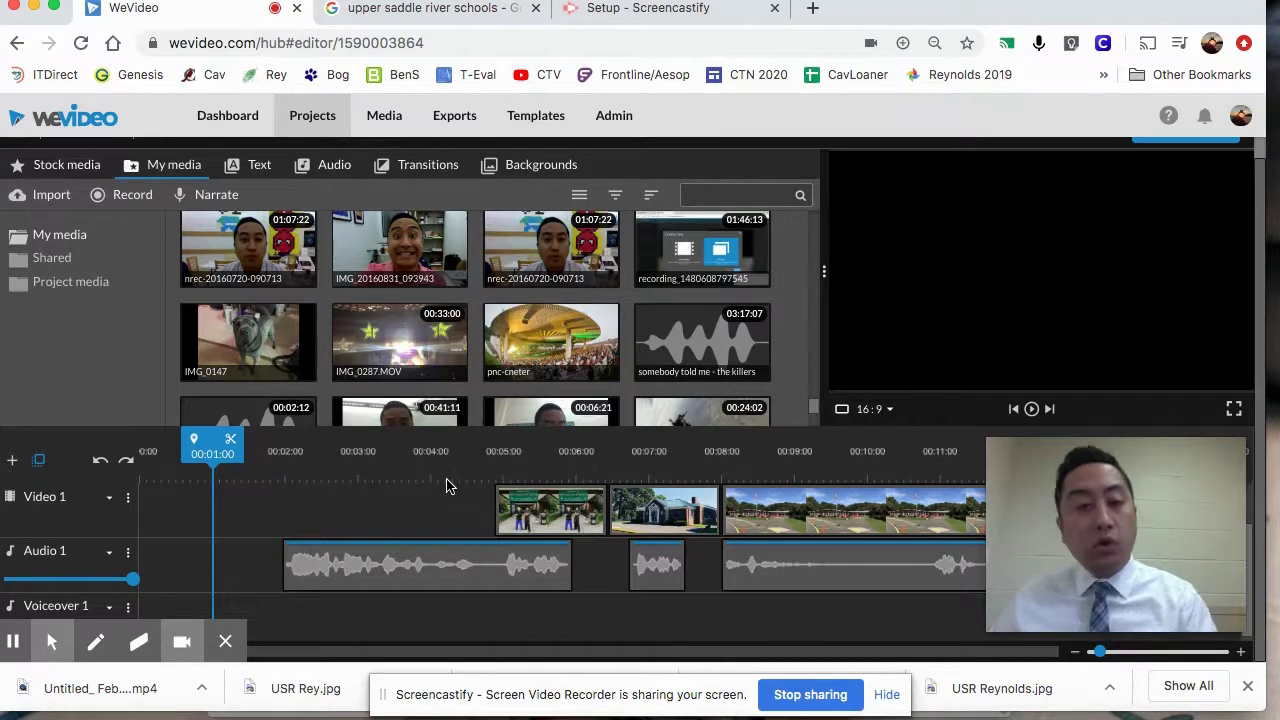
Step: Look at the options for importing media and for recording webcam or screen, closing both dialogs without choosing any
left_click(40, 201)
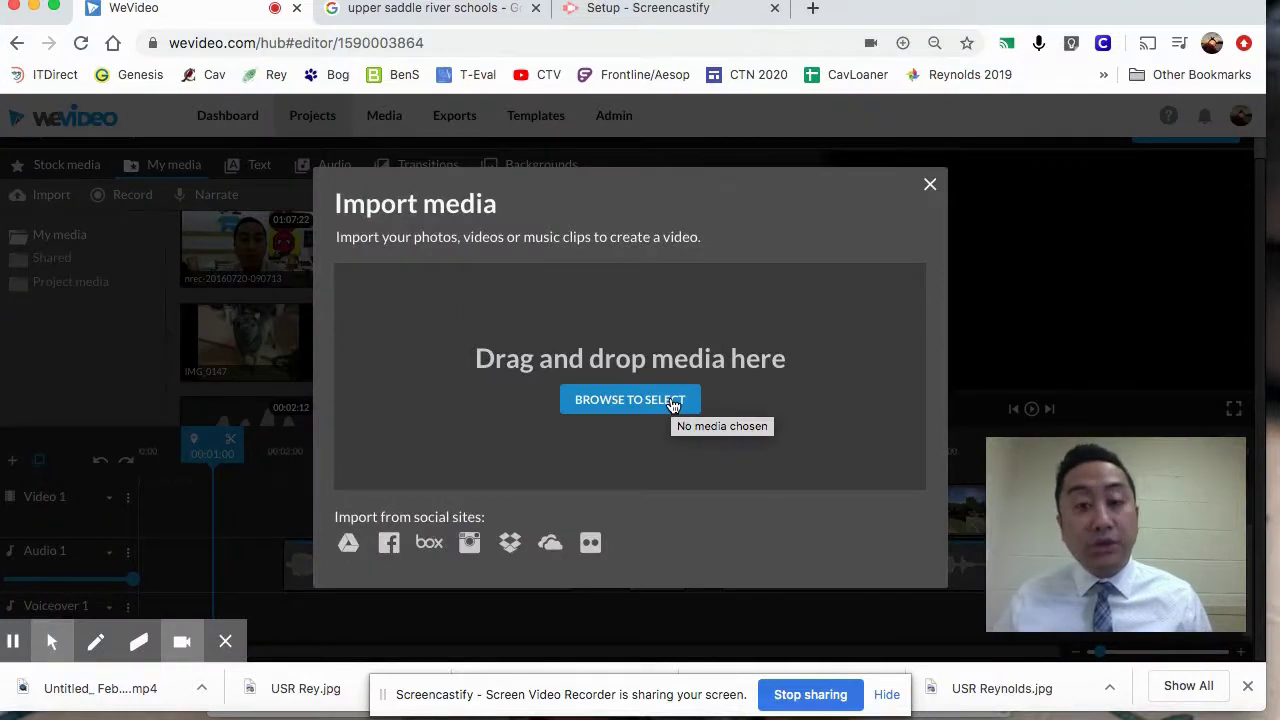
left_click(930, 184)
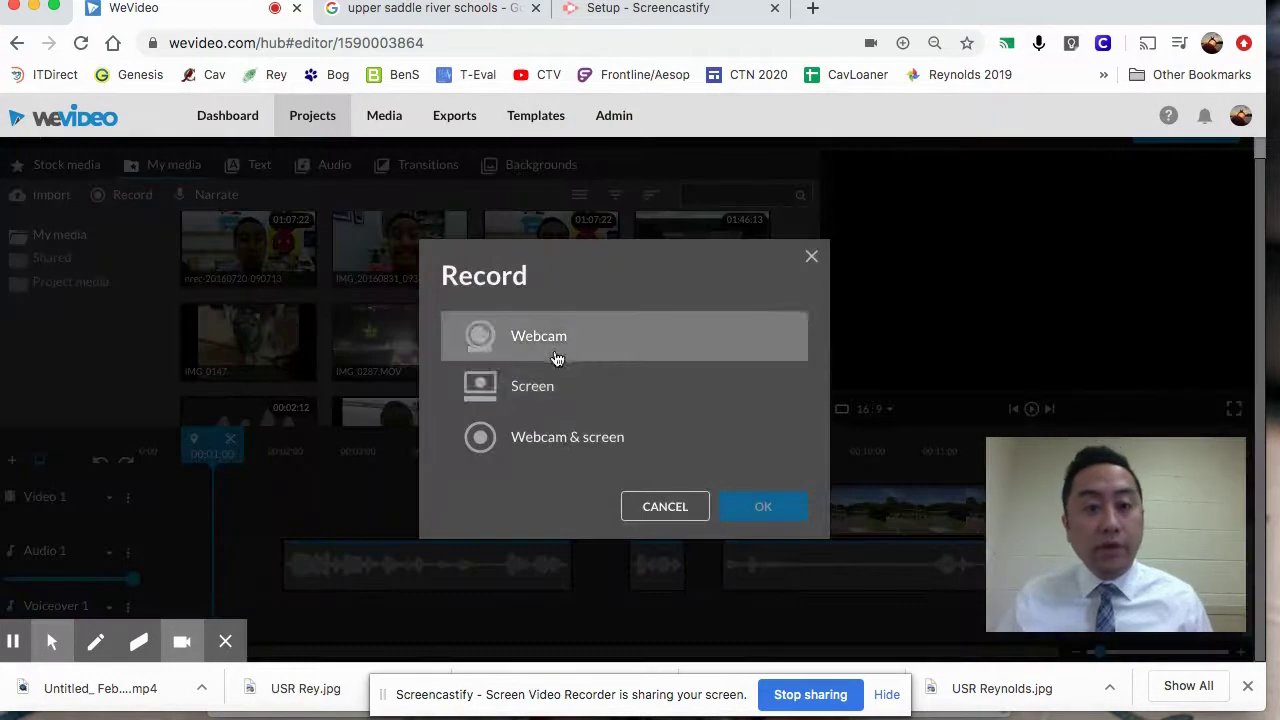
left_click(812, 258)
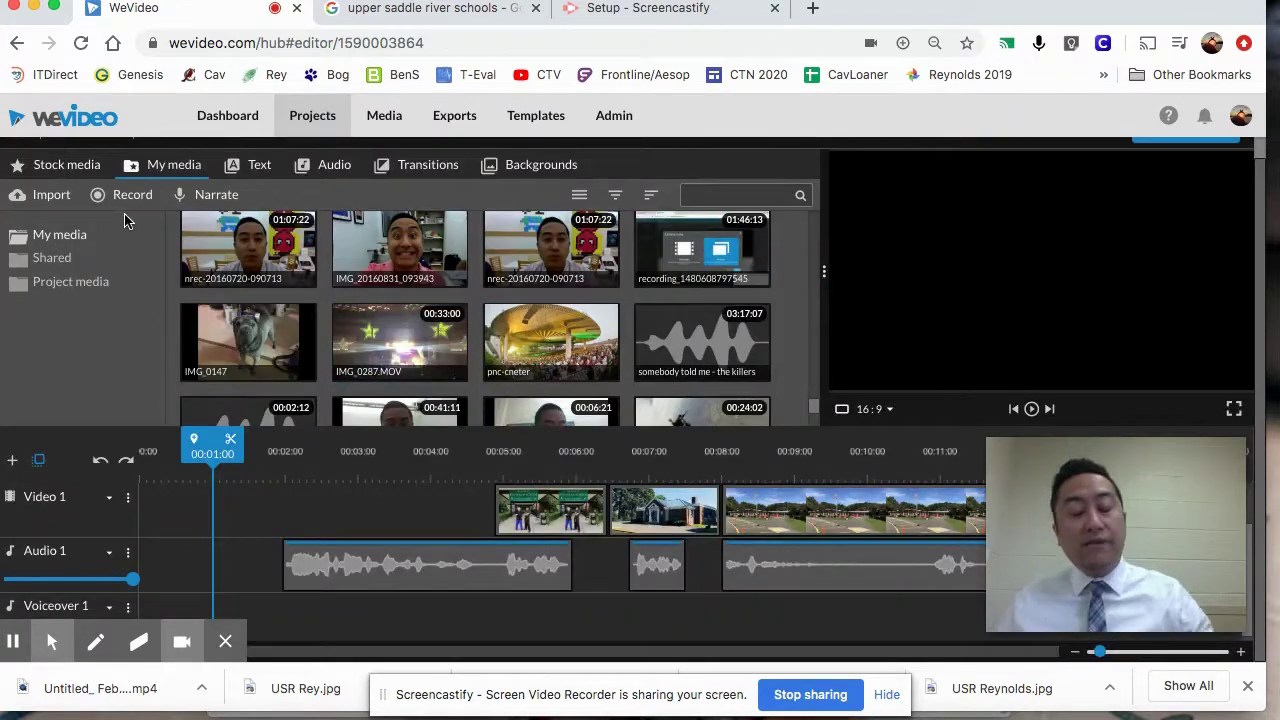
Step: Search the stock media for "school", preview the Students Walking Into School clip and place it on Video 2 at 00:01:24
left_click(61, 172)
left_click(402, 206)
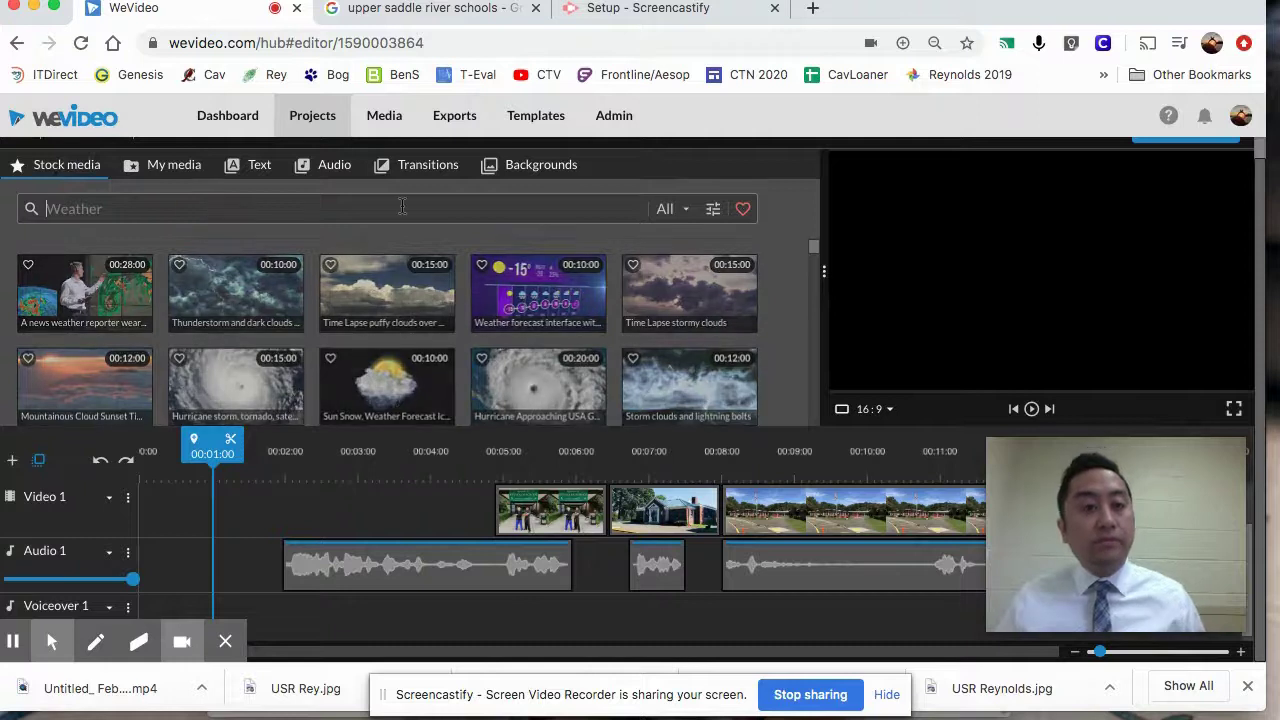
key("Return")
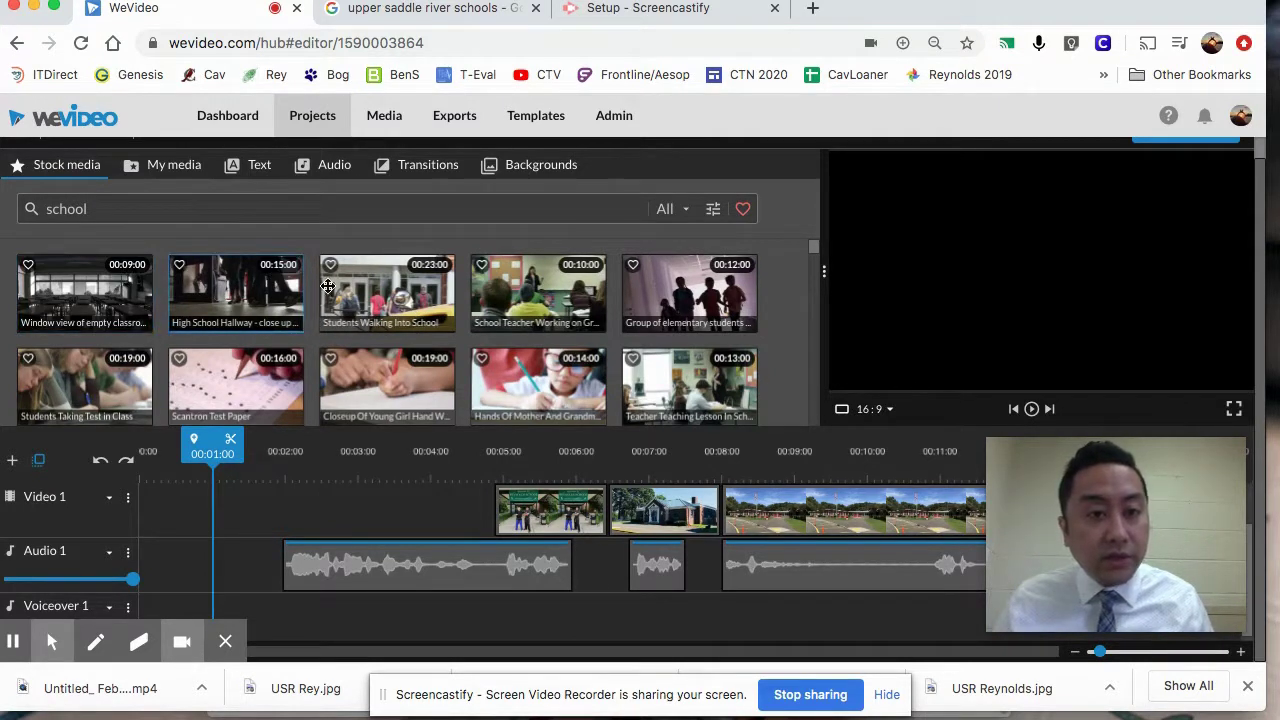
left_click(397, 289)
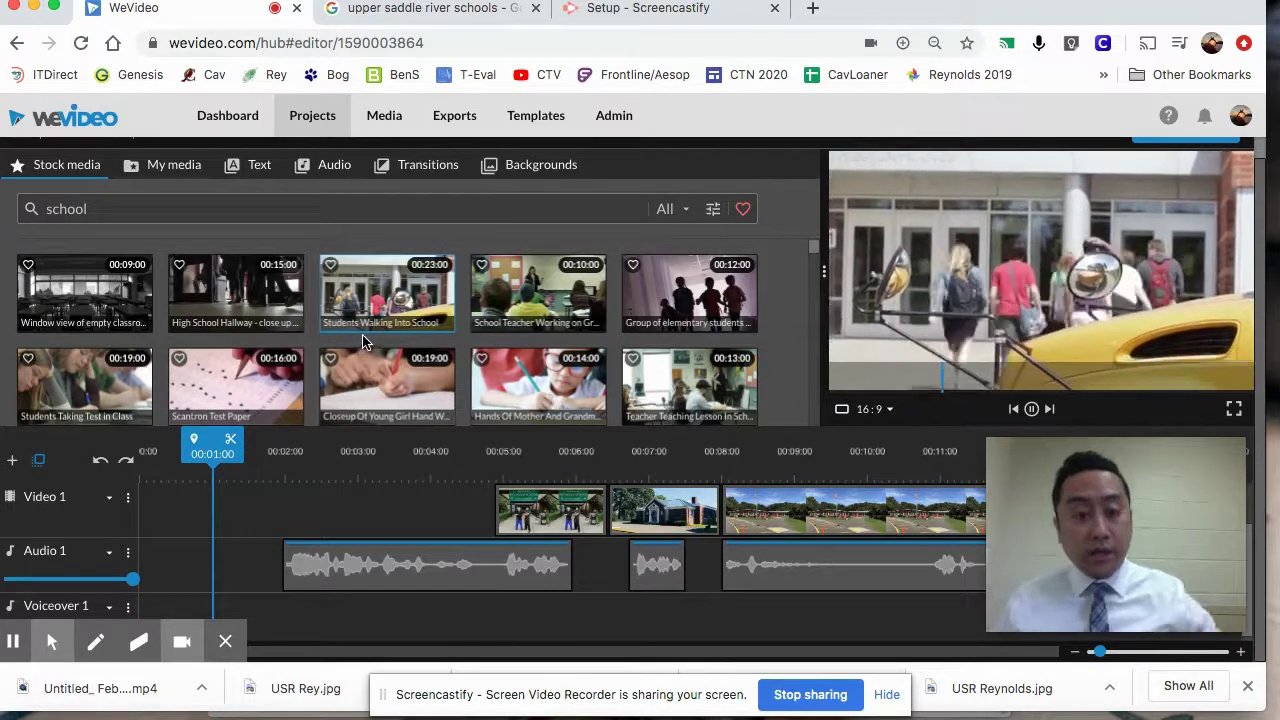
mouse_move(370, 300)
left_mouse_down()
mouse_move(225, 430)
mouse_move(230, 497)
mouse_move(280, 371)
mouse_move(262, 500)
mouse_move(157, 545)
mouse_move(201, 503)
mouse_move(301, 515)
left_mouse_up()
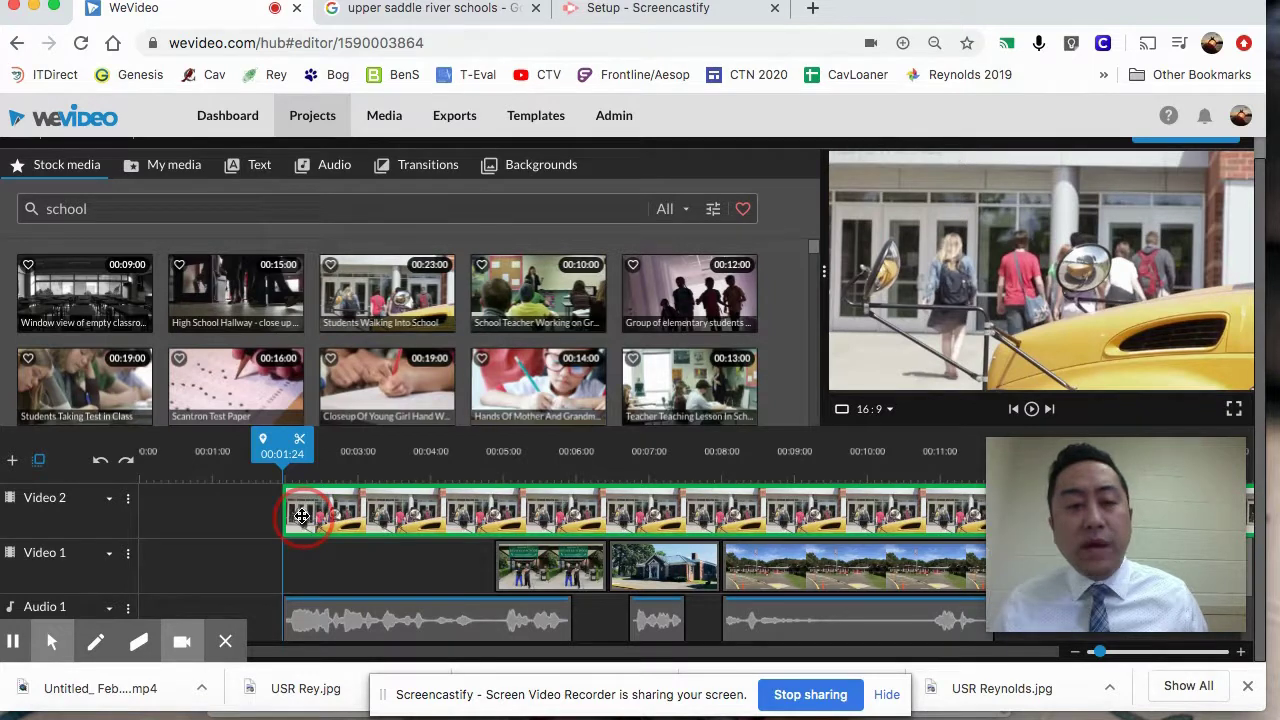
left_click_drag(301, 515, 303, 516)
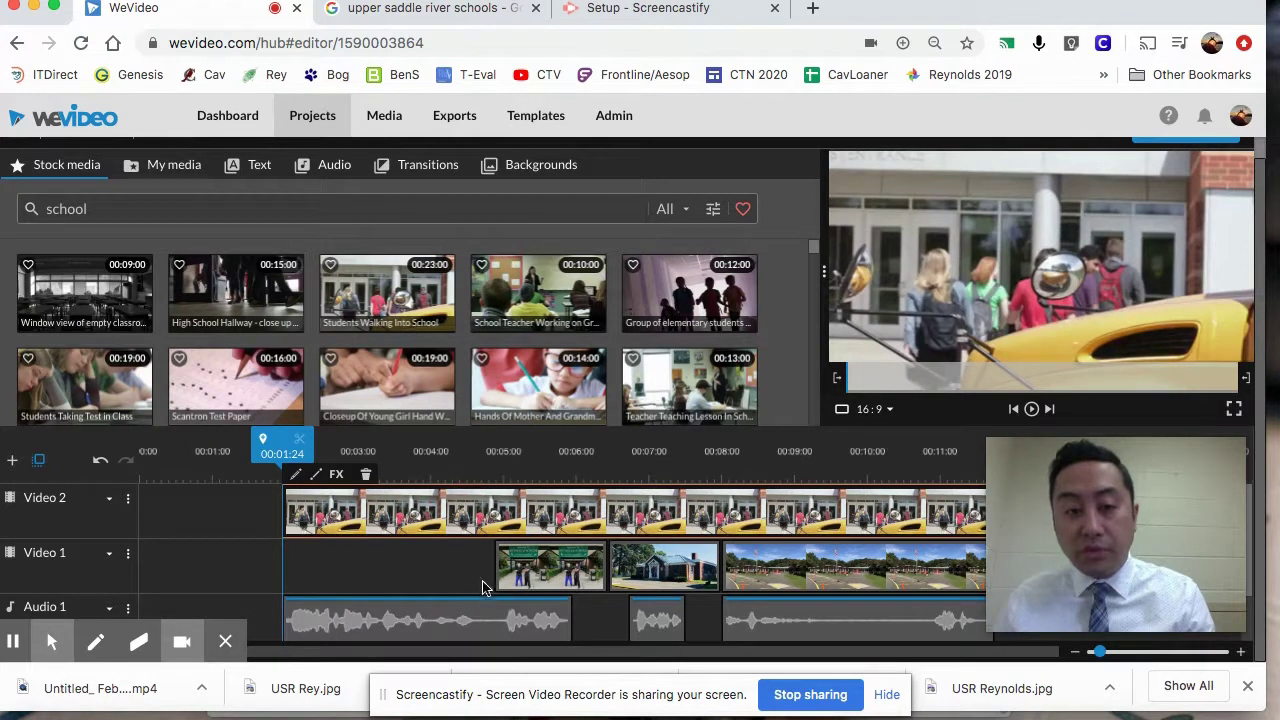
Step: Play the timeline to check the new clip, split it at 00:04:12 and delete its second part
key("space")
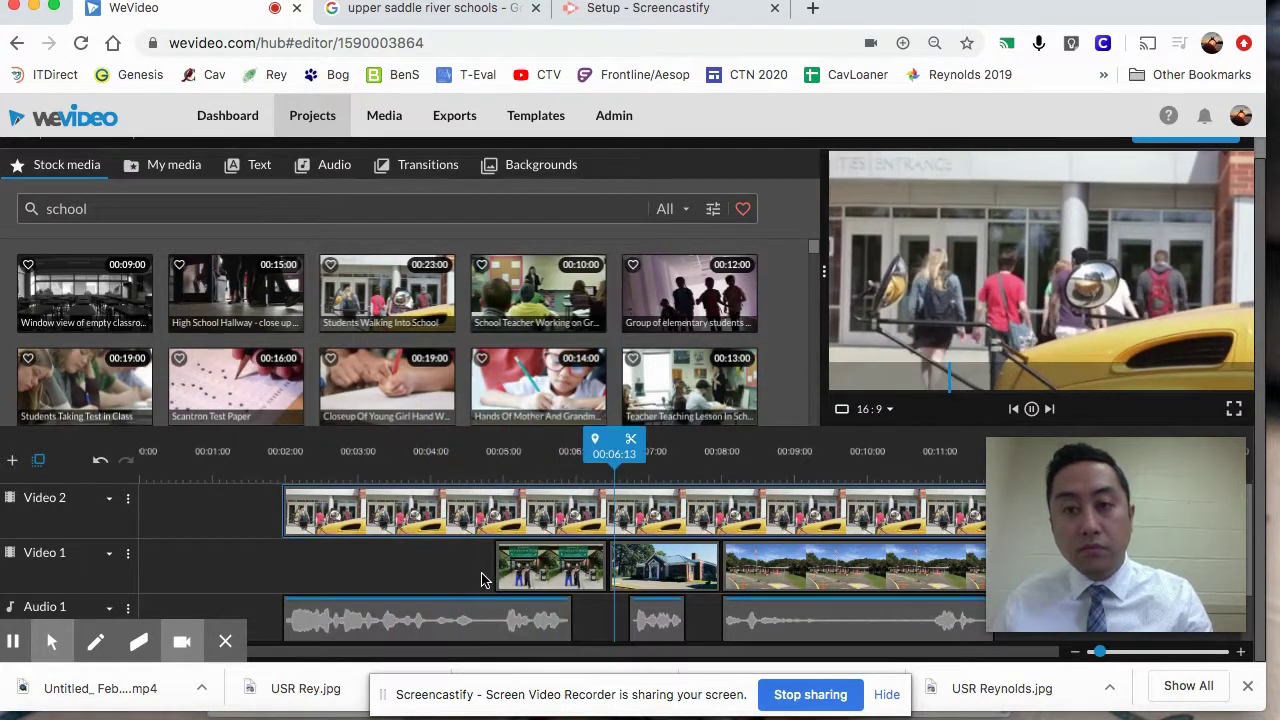
key("space")
left_click_drag(608, 452, 462, 452)
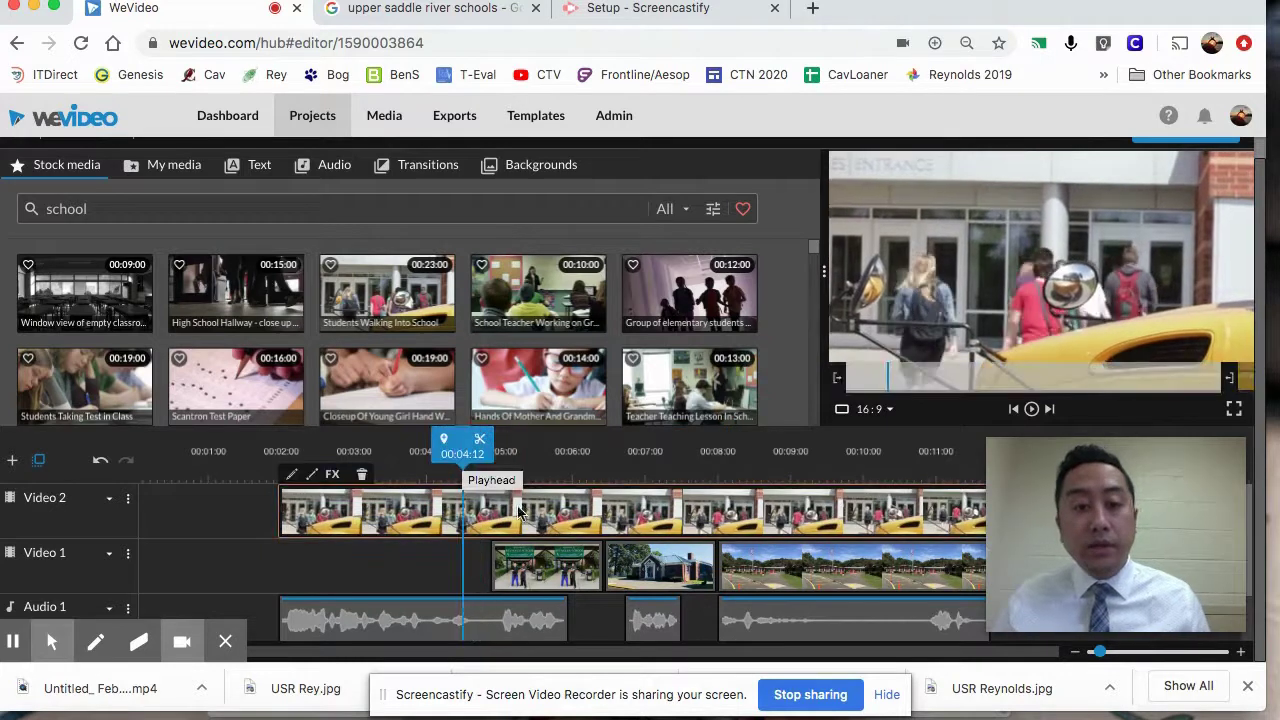
left_click(481, 444)
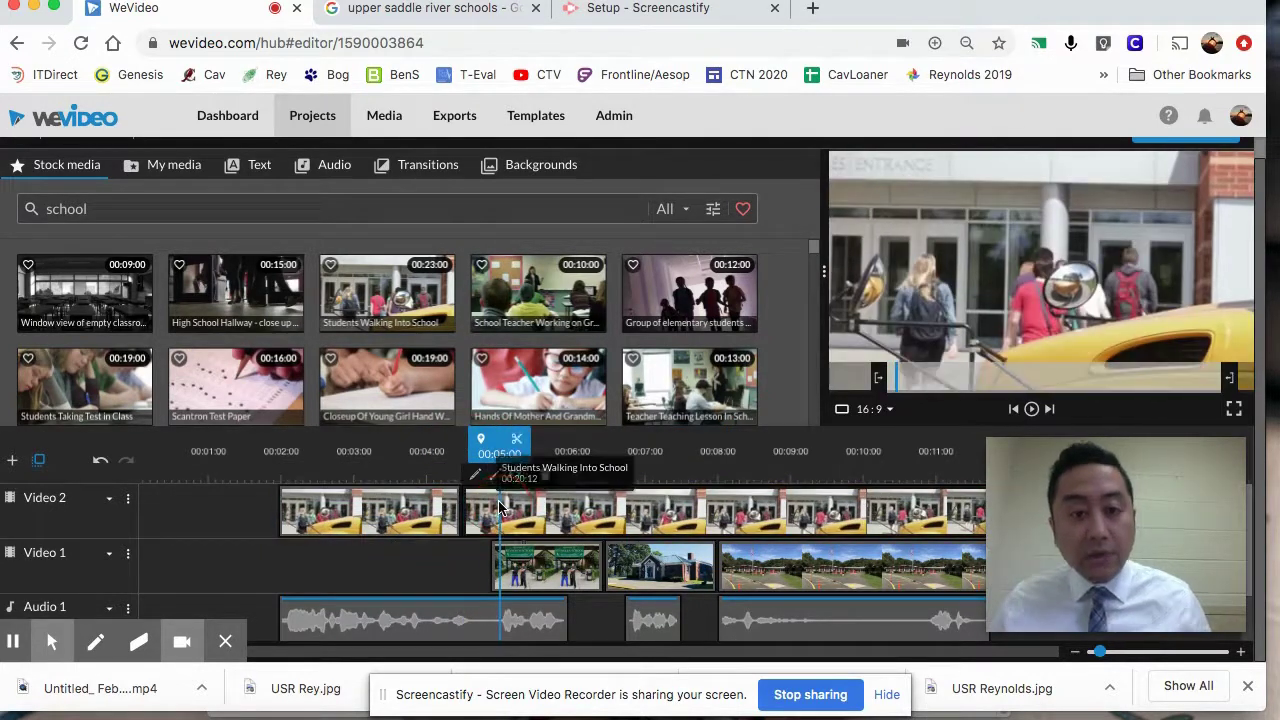
left_click(500, 510)
key("Delete")
Step: Extend the Students Walking Into School clip to the start of the USR Reynolds image and move it down to Video 1 at 00:01:24
left_click(440, 516)
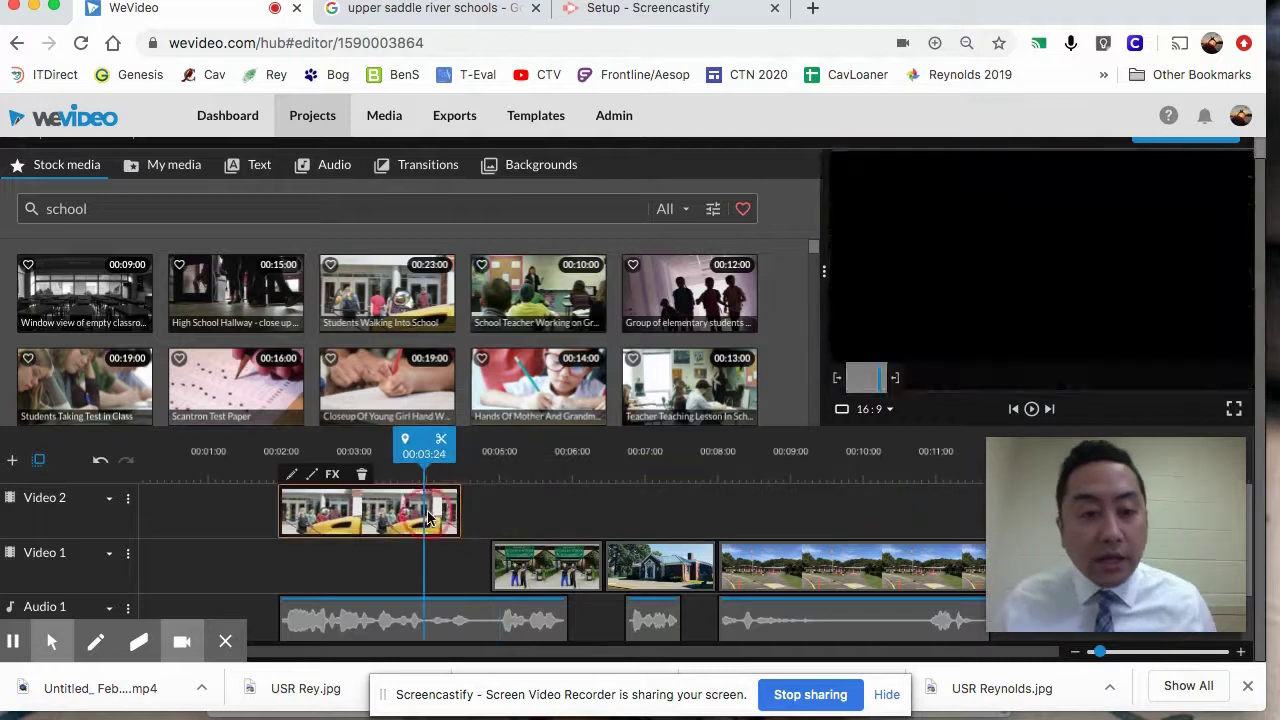
left_click_drag(458, 515, 490, 517)
left_click_drag(491, 447, 281, 455)
left_click_drag(352, 519, 356, 560)
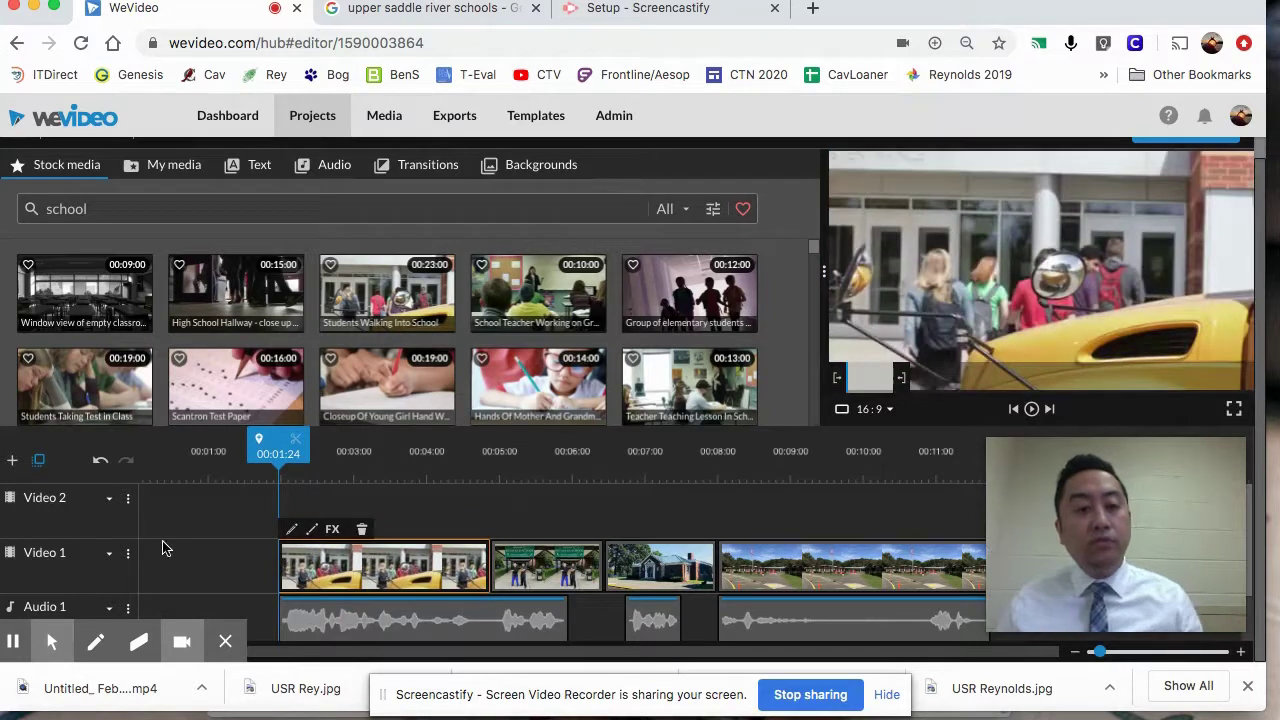
Step: Play the timeline to check the clip and images against the narration, and return the playhead to 00:02:02
key("space")
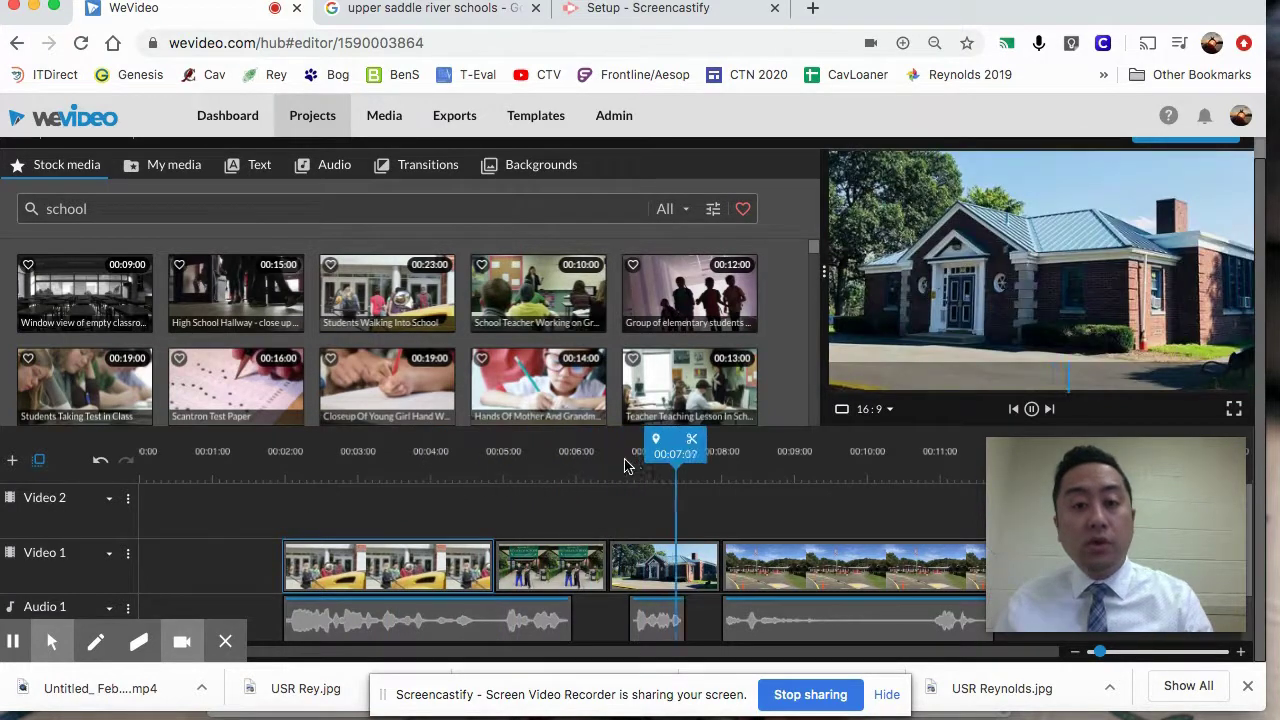
key("space")
left_click(293, 455)
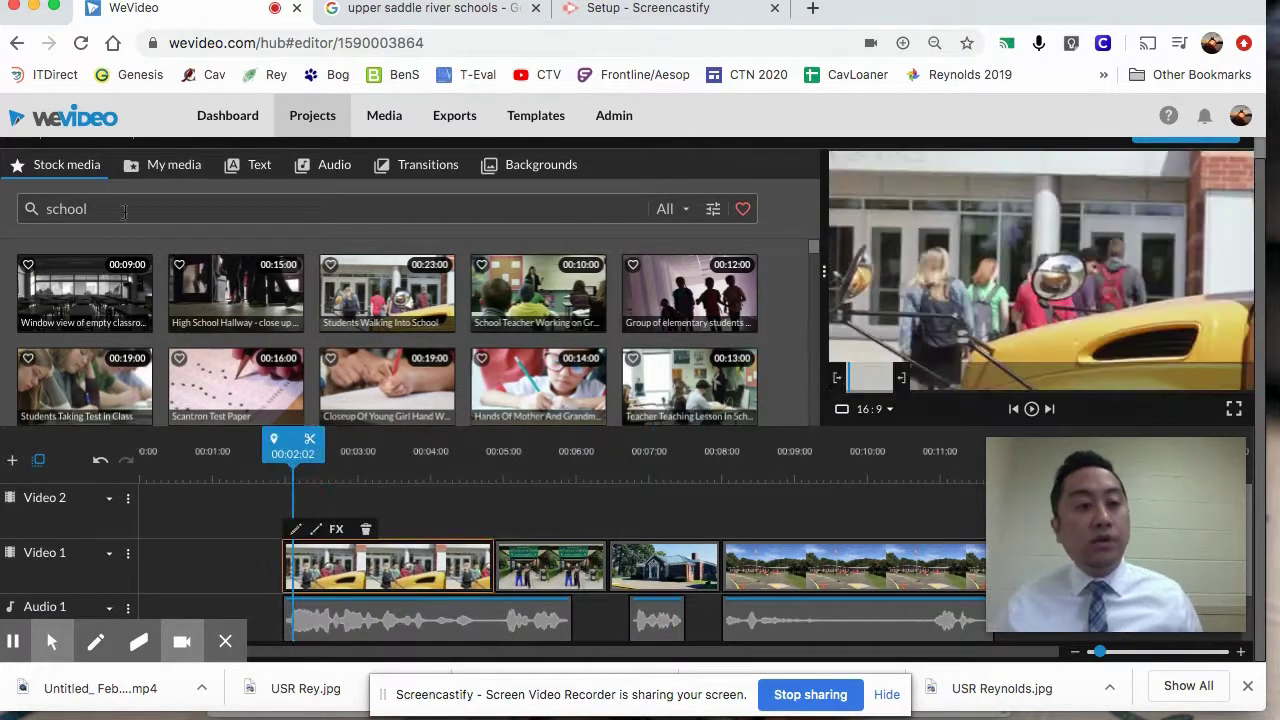
Step: Browse further through the stock media results for "school"
left_click(117, 208)
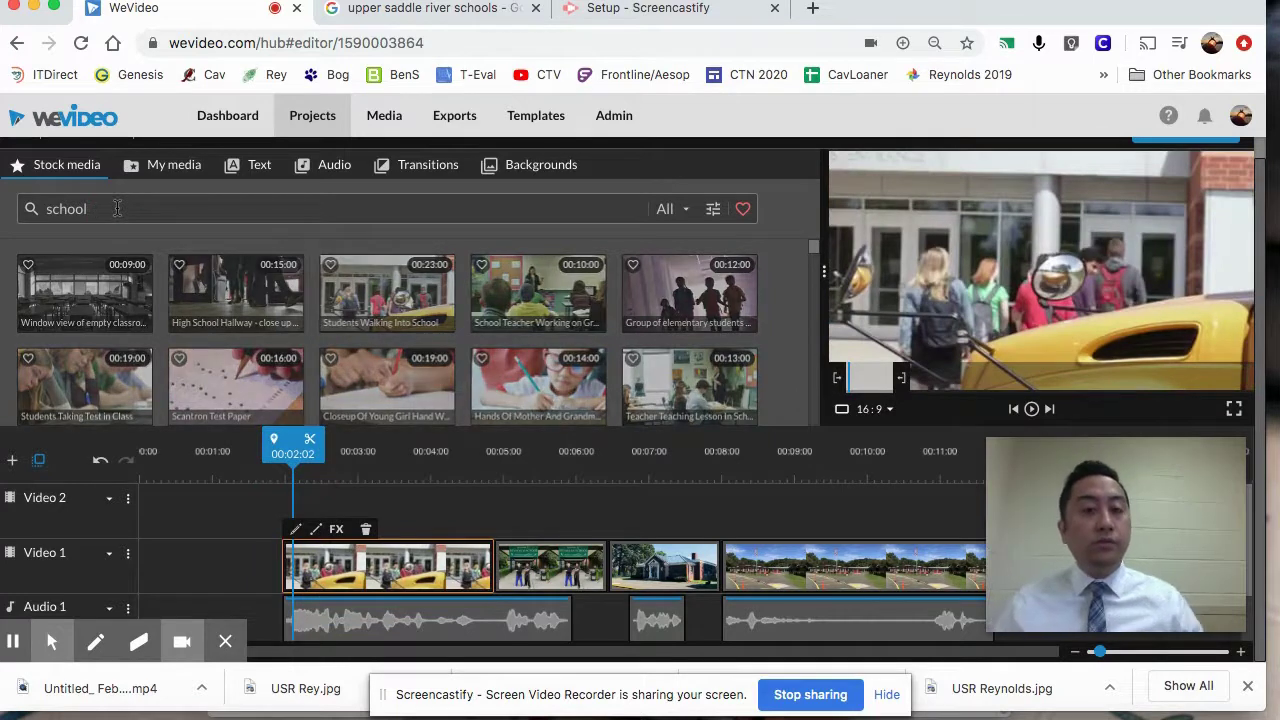
scroll(390, 349, "down", 3)
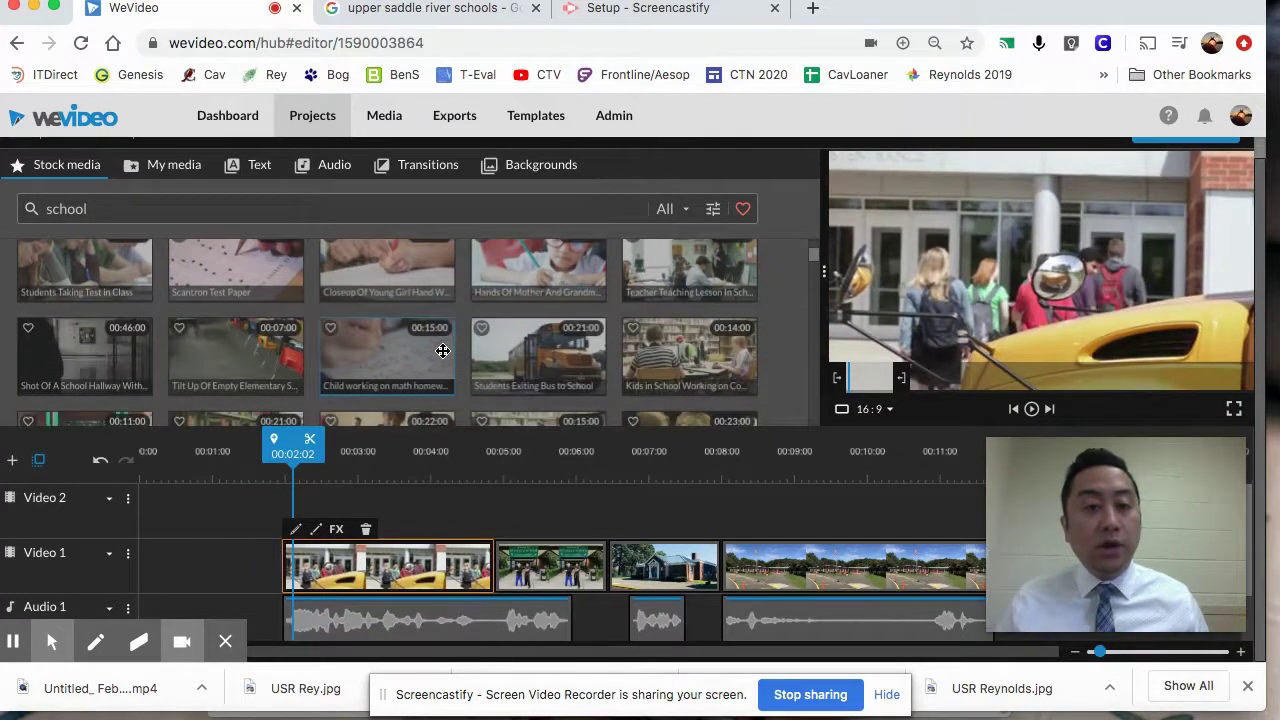
scroll(460, 351, "down", 3)
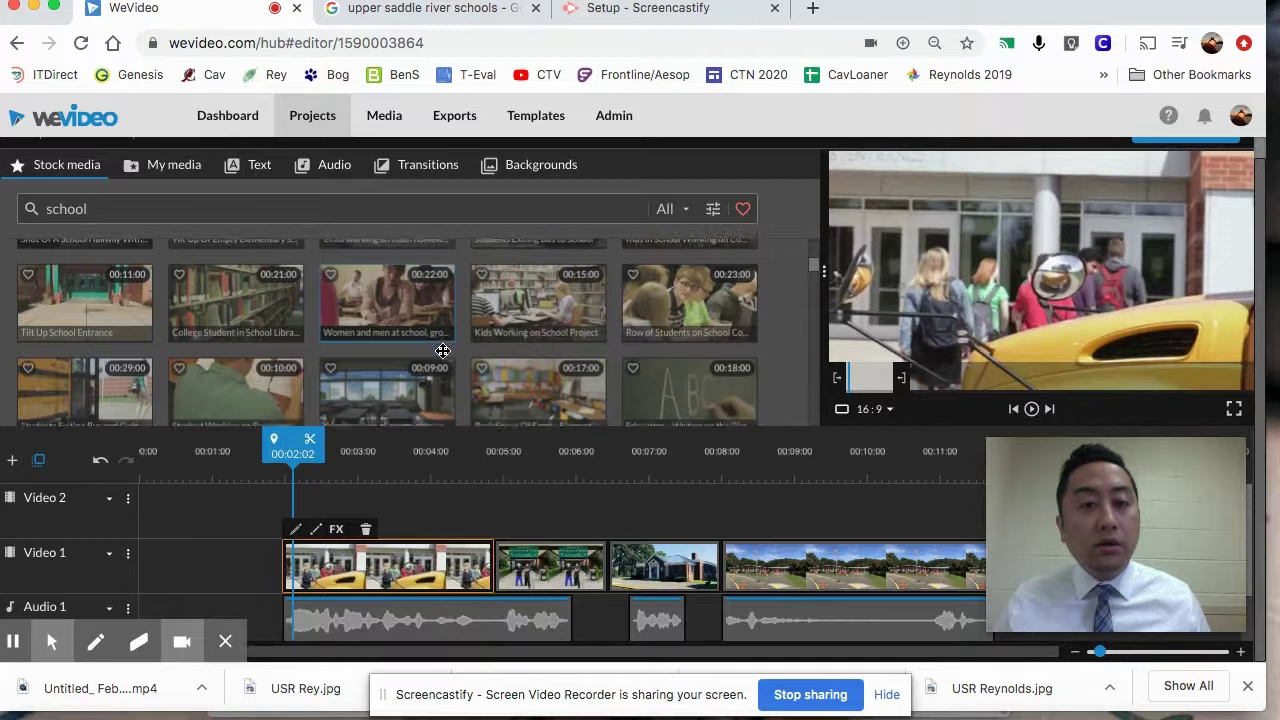
scroll(530, 360, "down", 1)
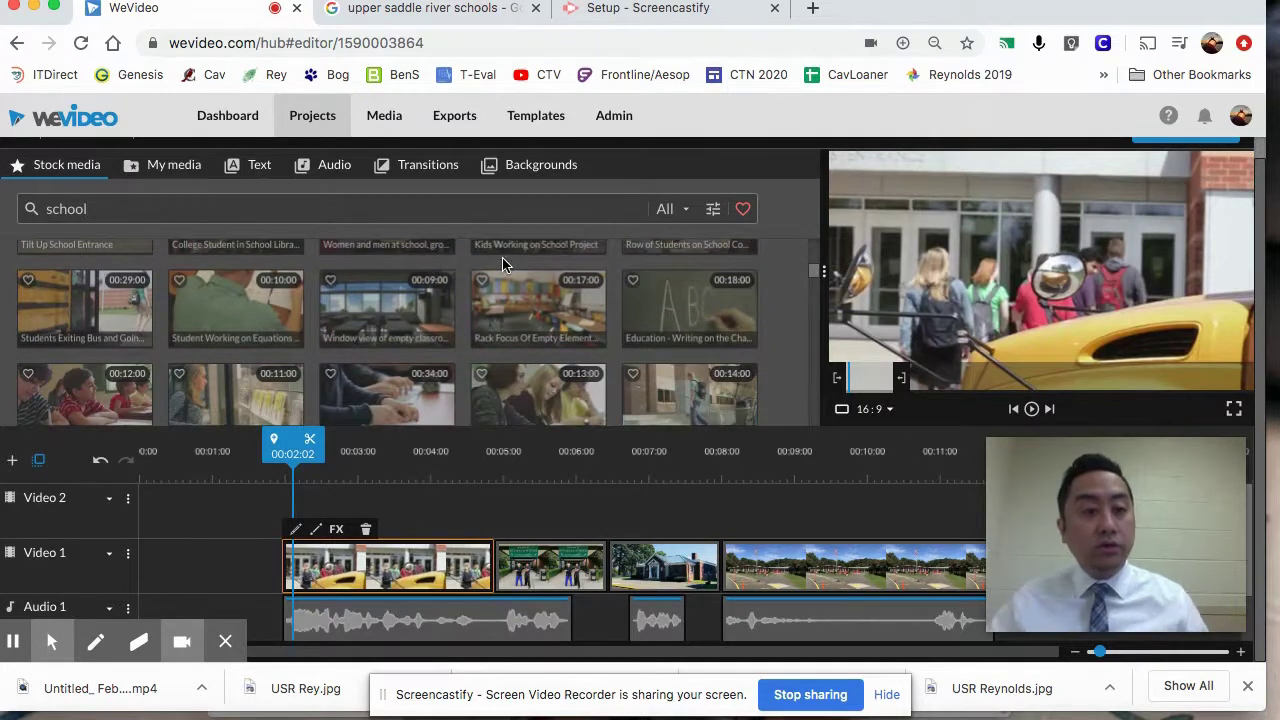
left_click(506, 512)
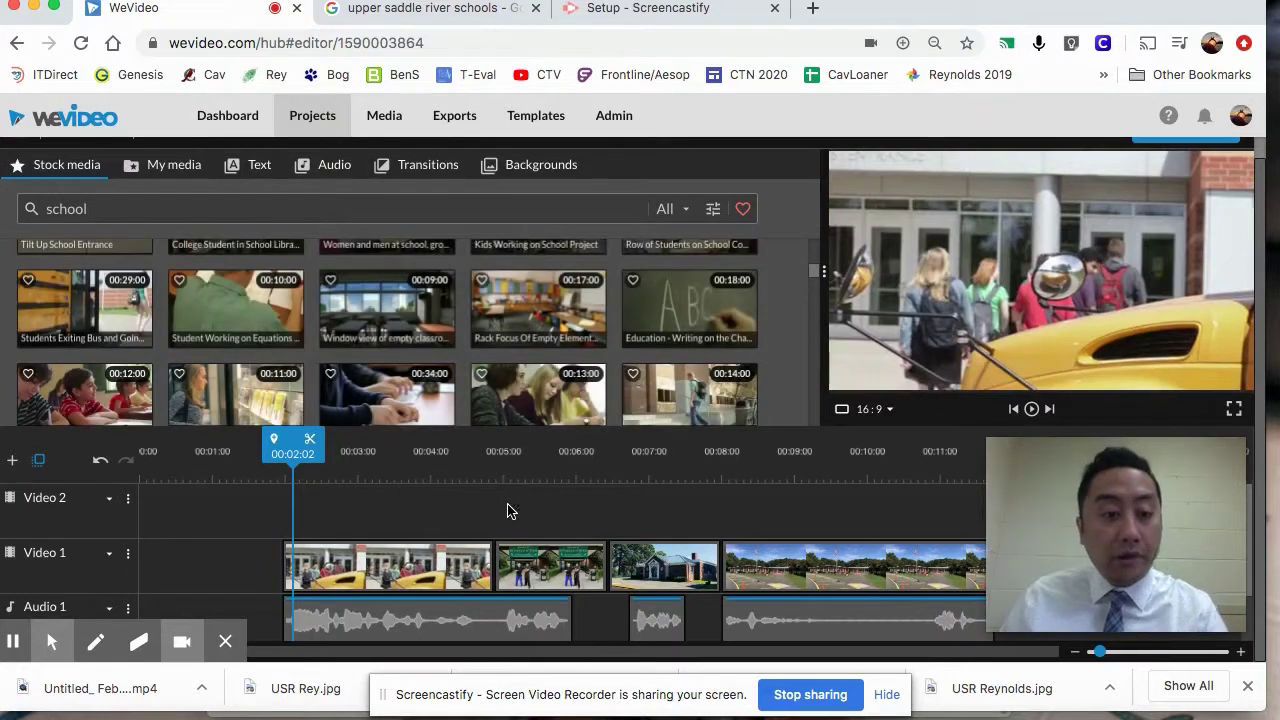
left_click_drag(290, 455, 545, 476)
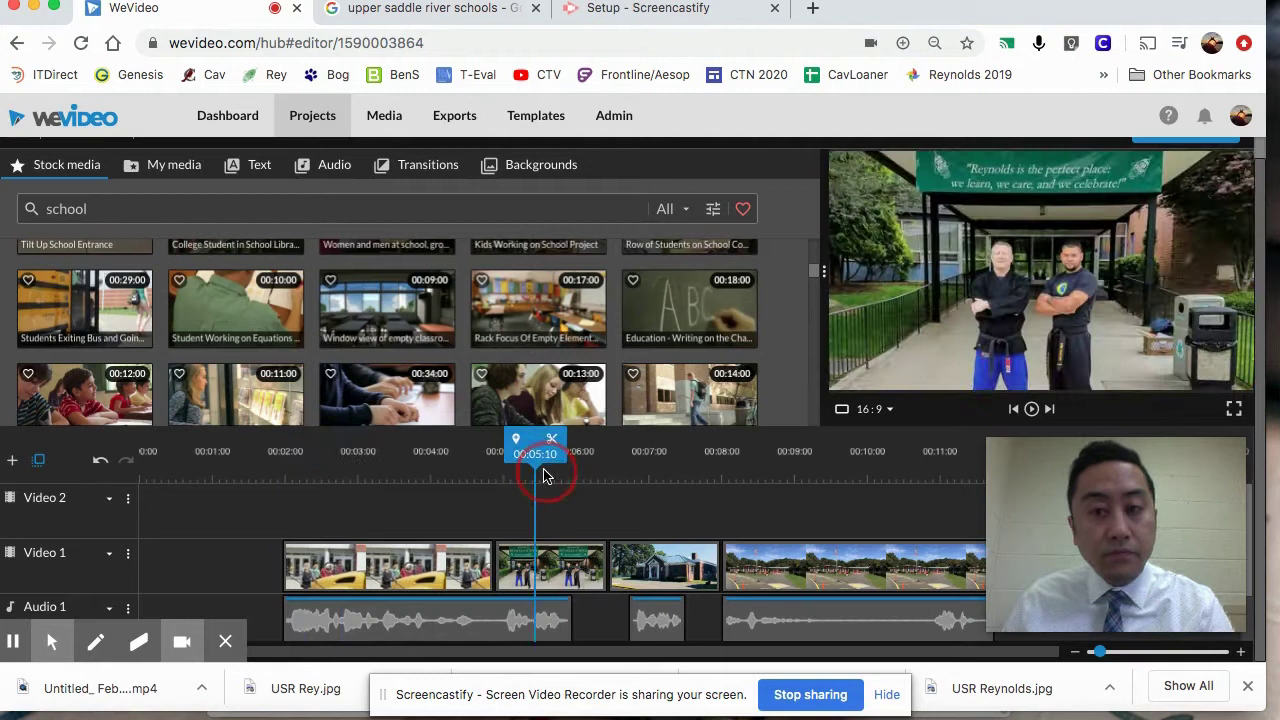
left_click(411, 470)
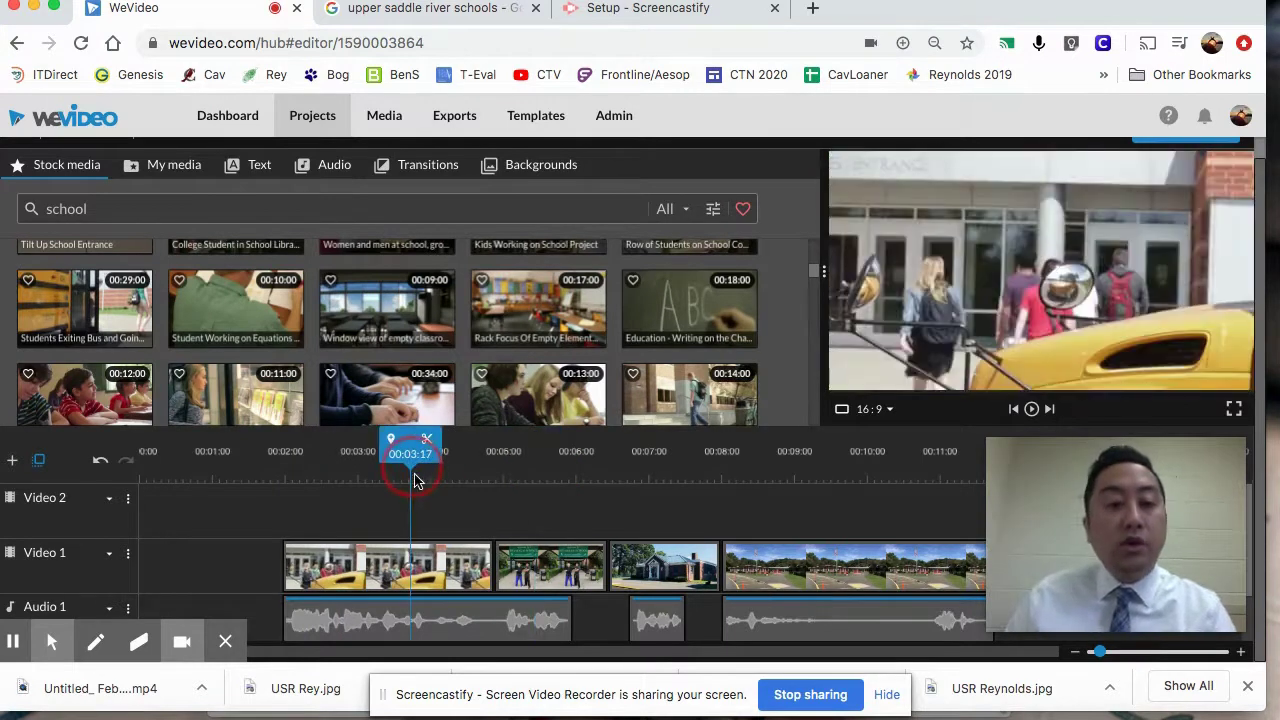
left_click(540, 580)
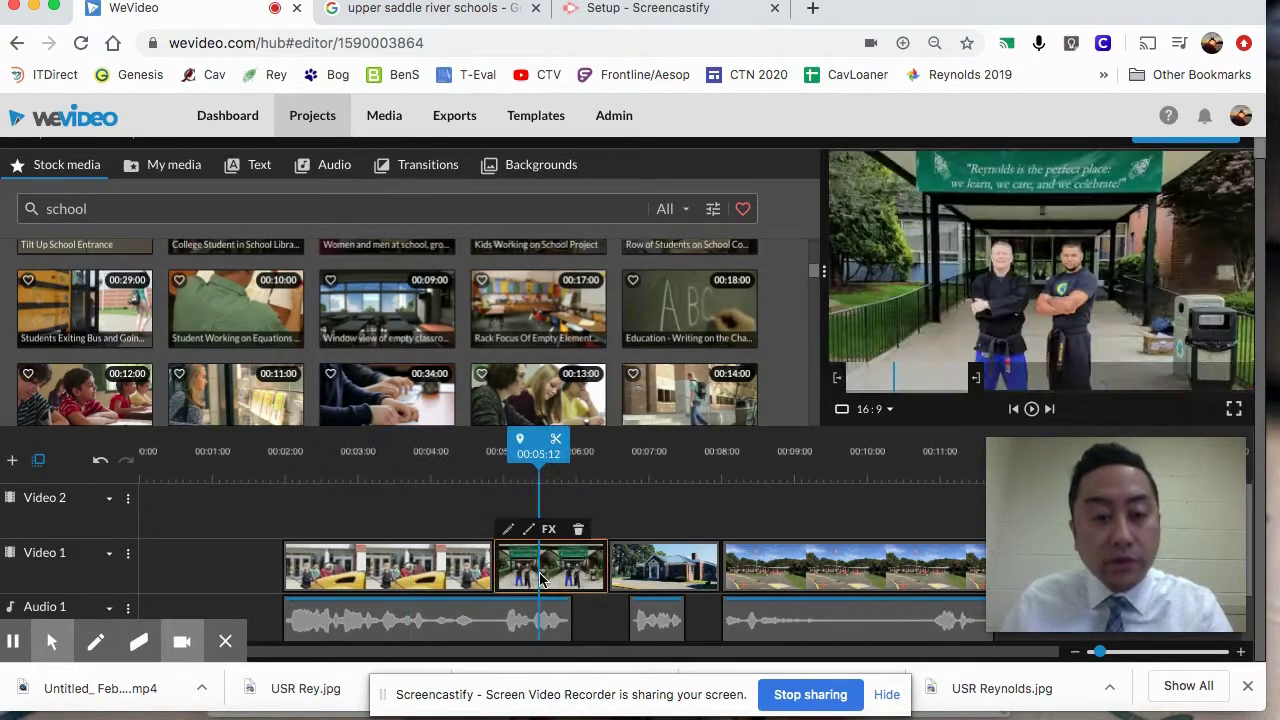
left_click(452, 625)
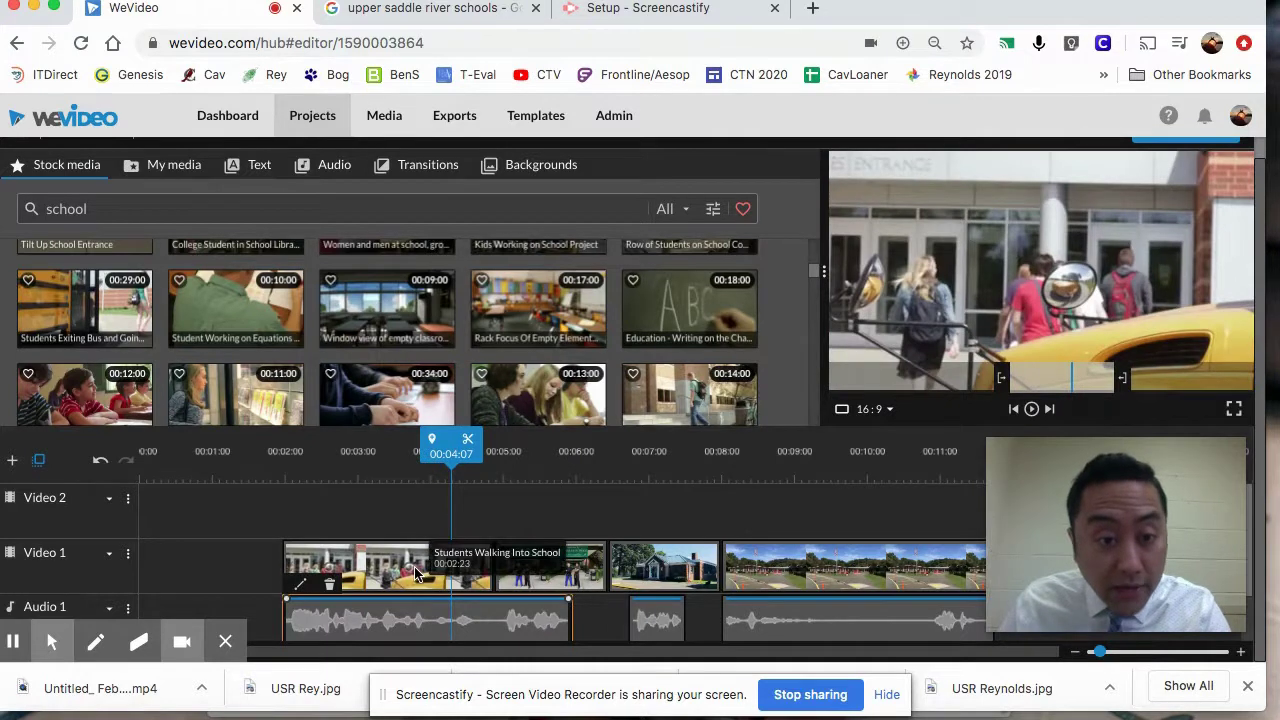
left_click(415, 572)
left_click(397, 571)
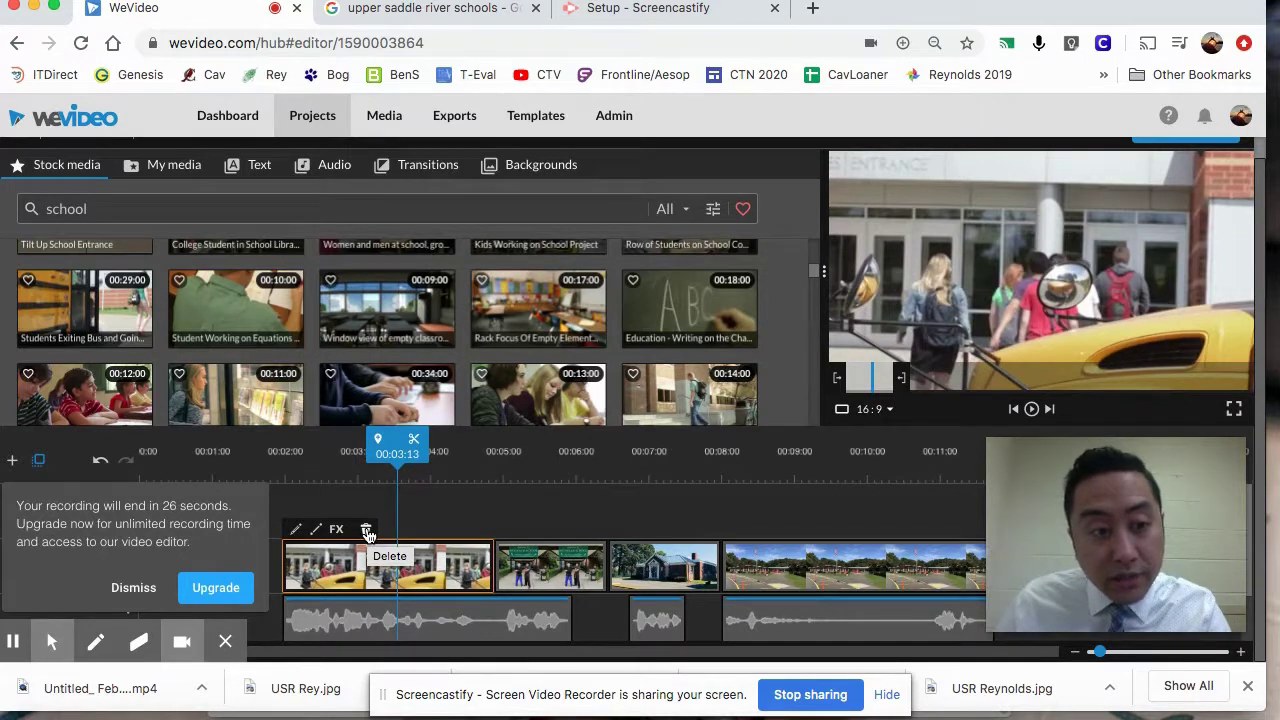
left_click(431, 515)
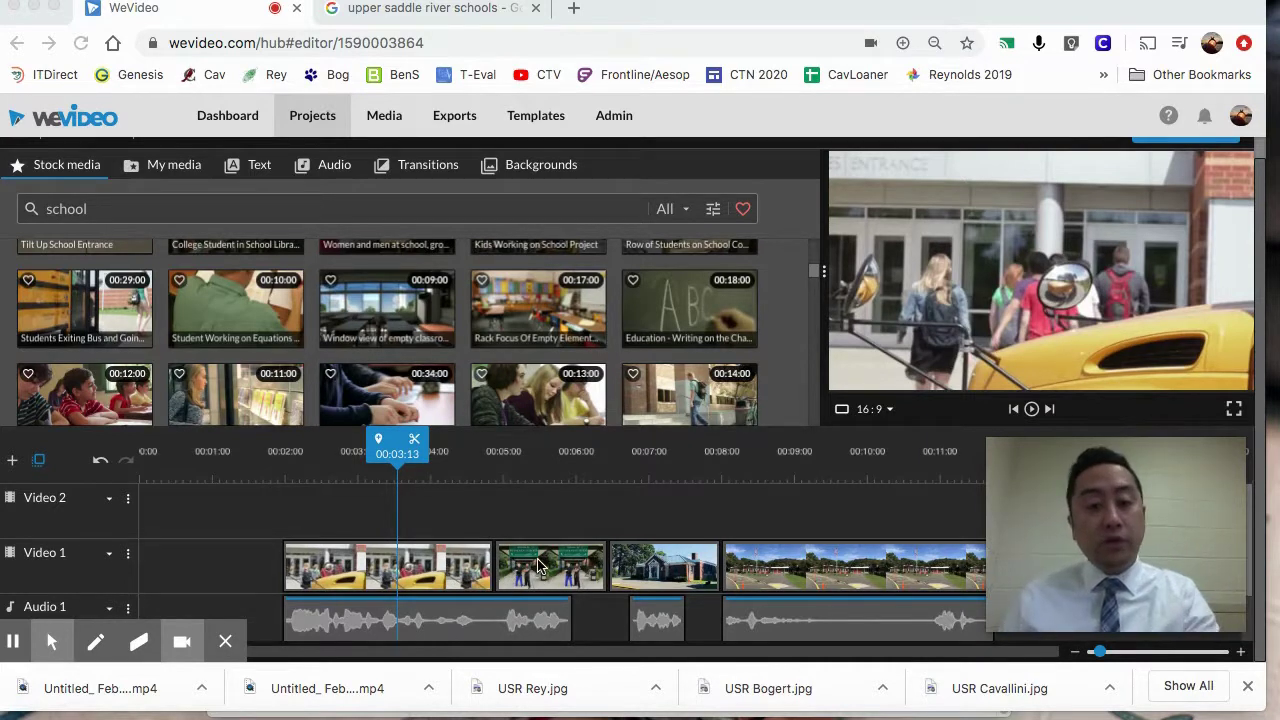
left_click(486, 527)
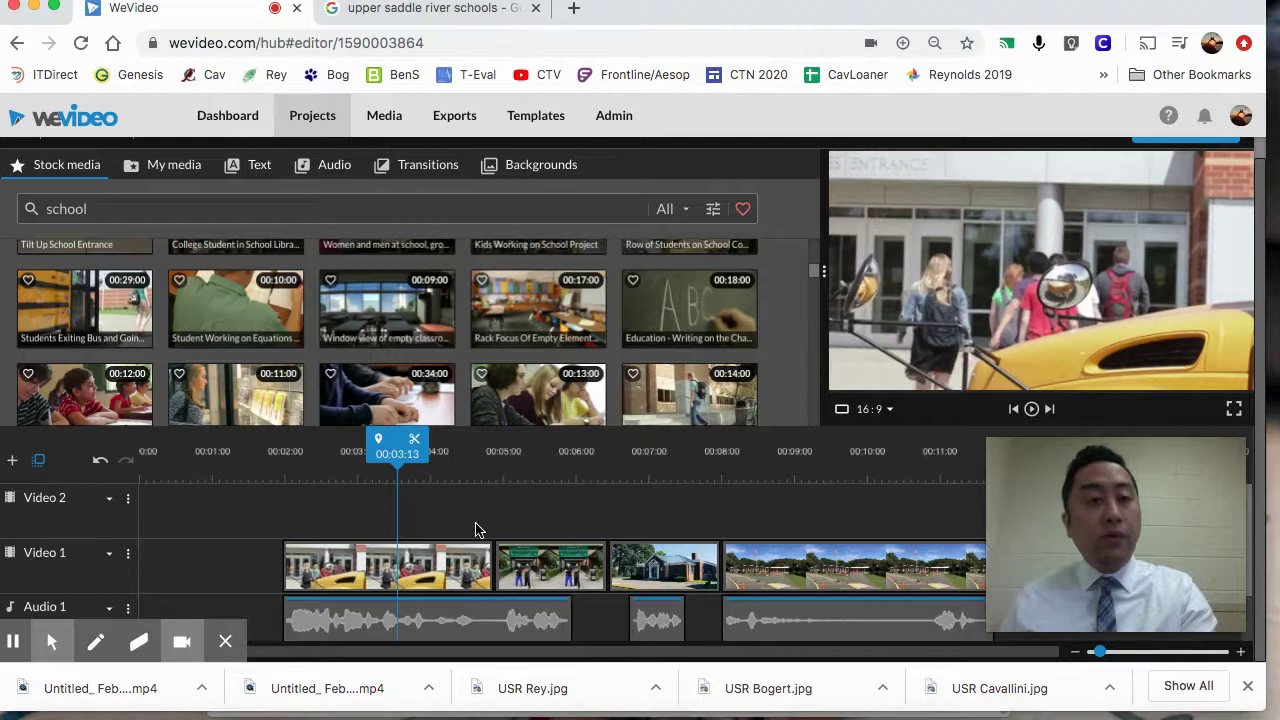
Step: Preview standard transitions, including Cross fade, Cross Zoom, Parasol, Ornamental form and Paper plane
left_click(415, 168)
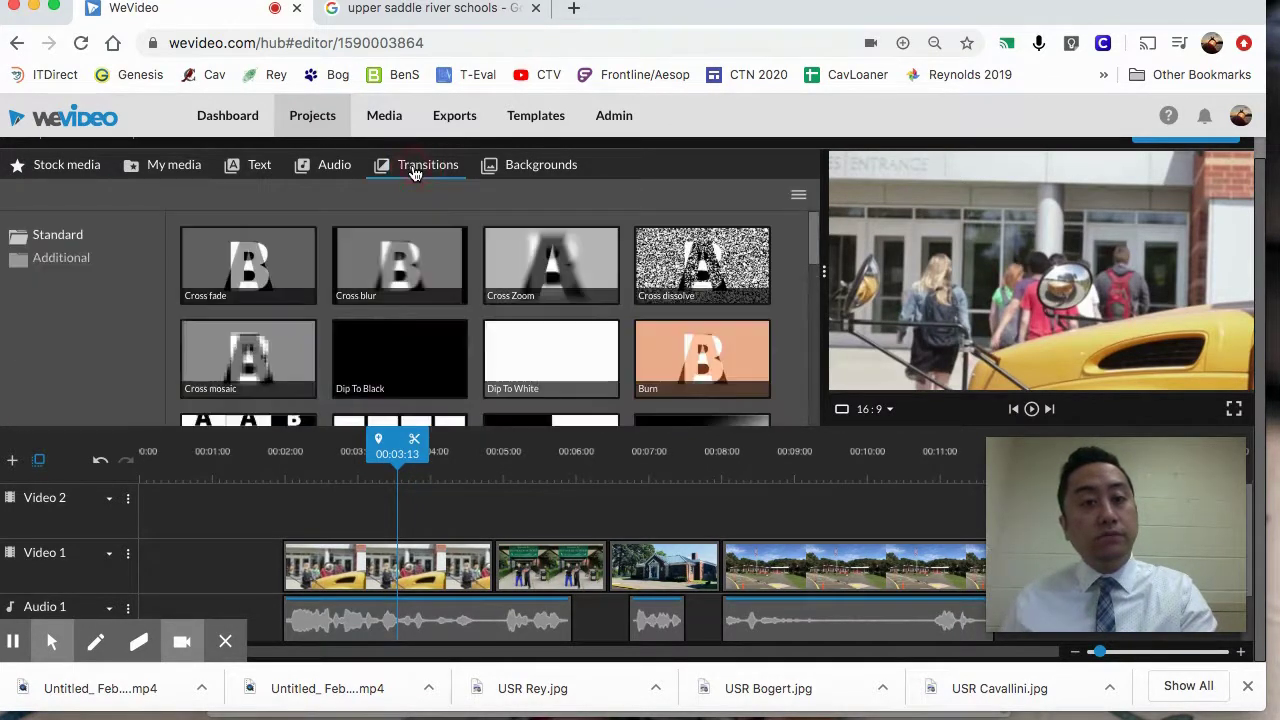
left_click(248, 270)
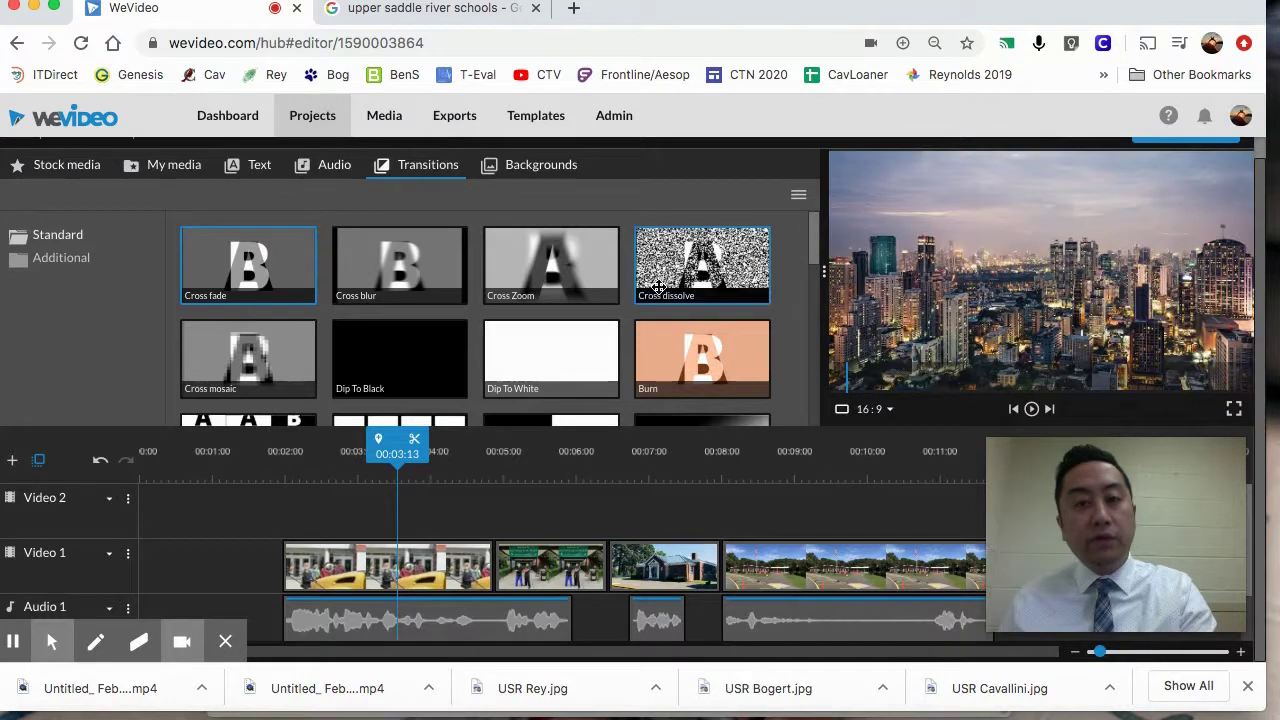
left_click(597, 290)
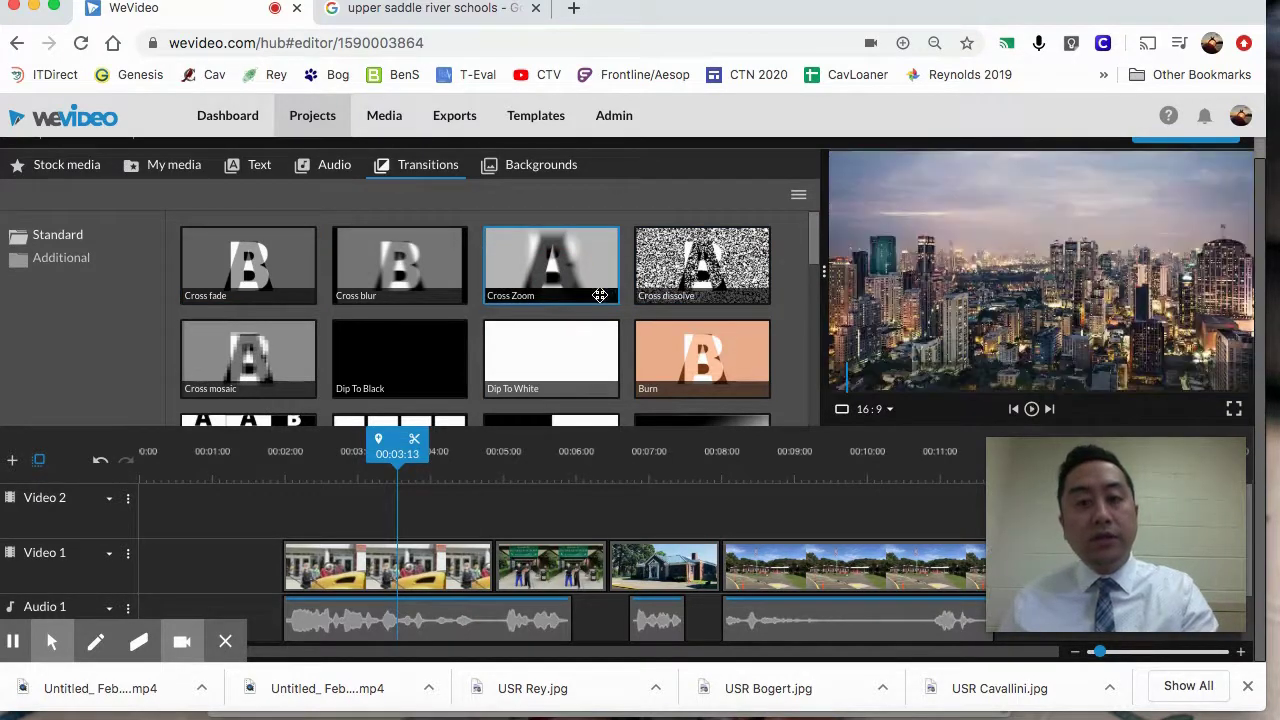
left_click_drag(813, 256, 818, 349)
left_click(375, 366)
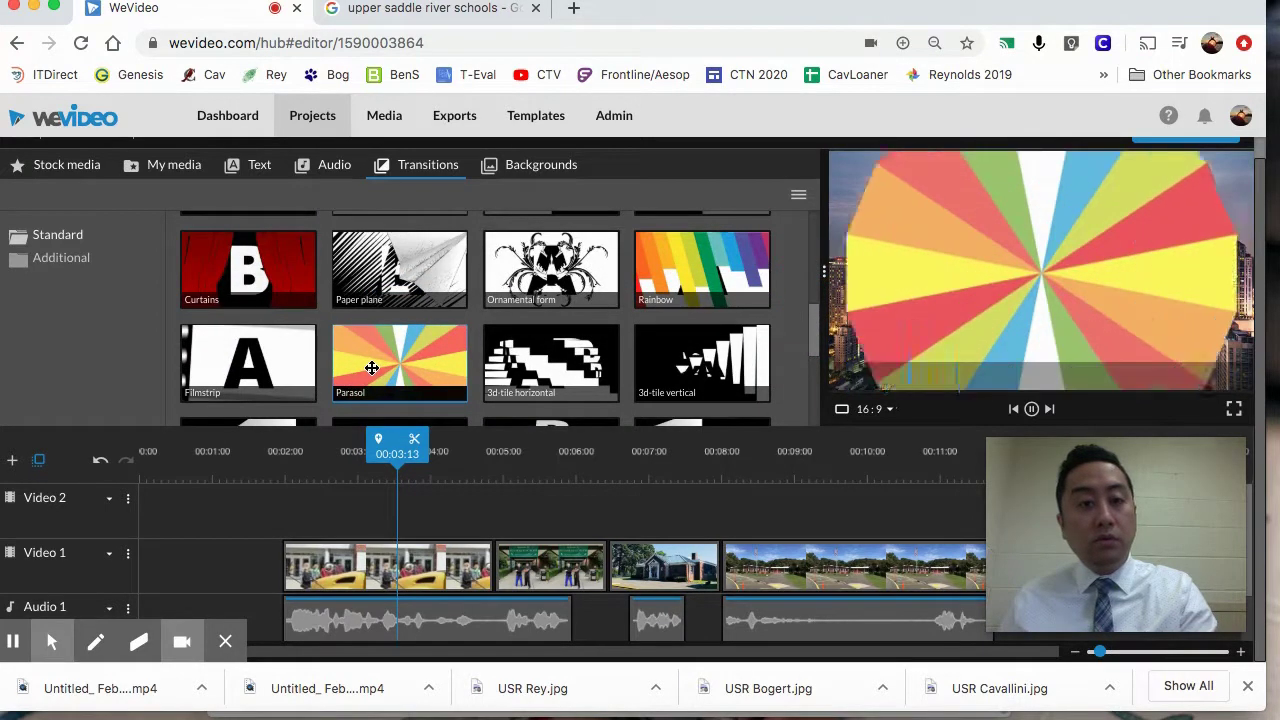
left_click(550, 262)
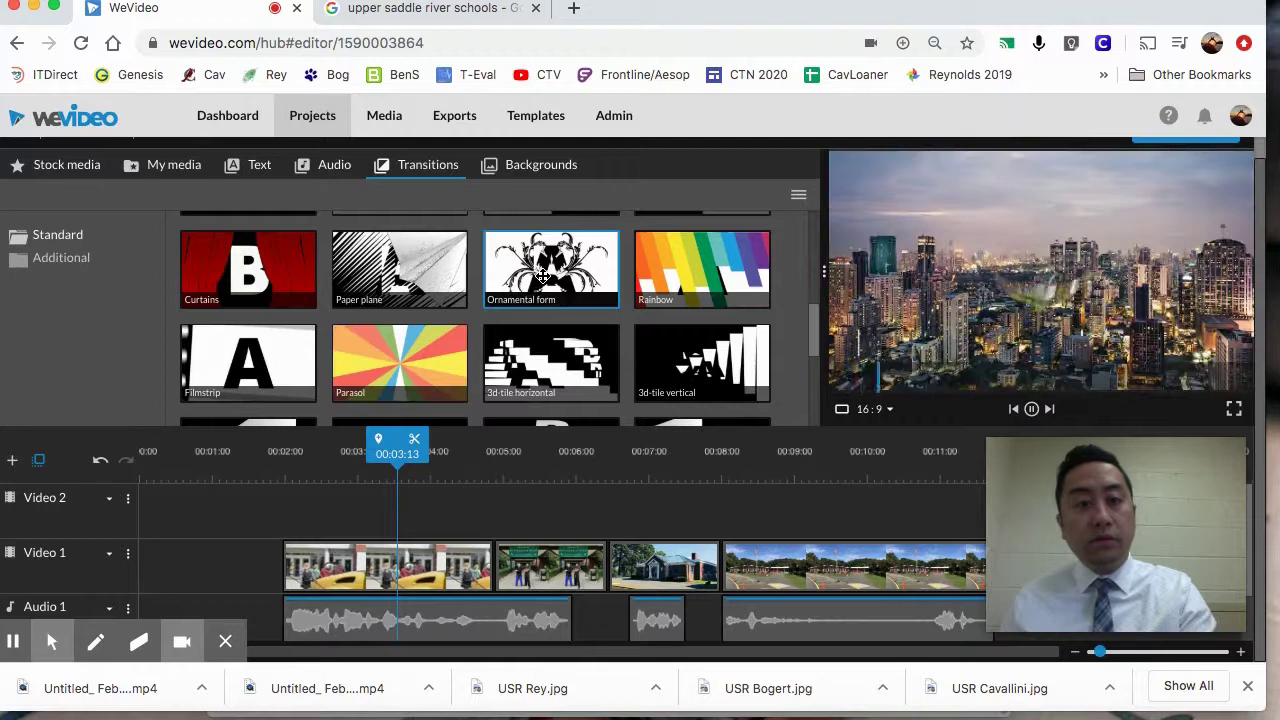
left_click(410, 281)
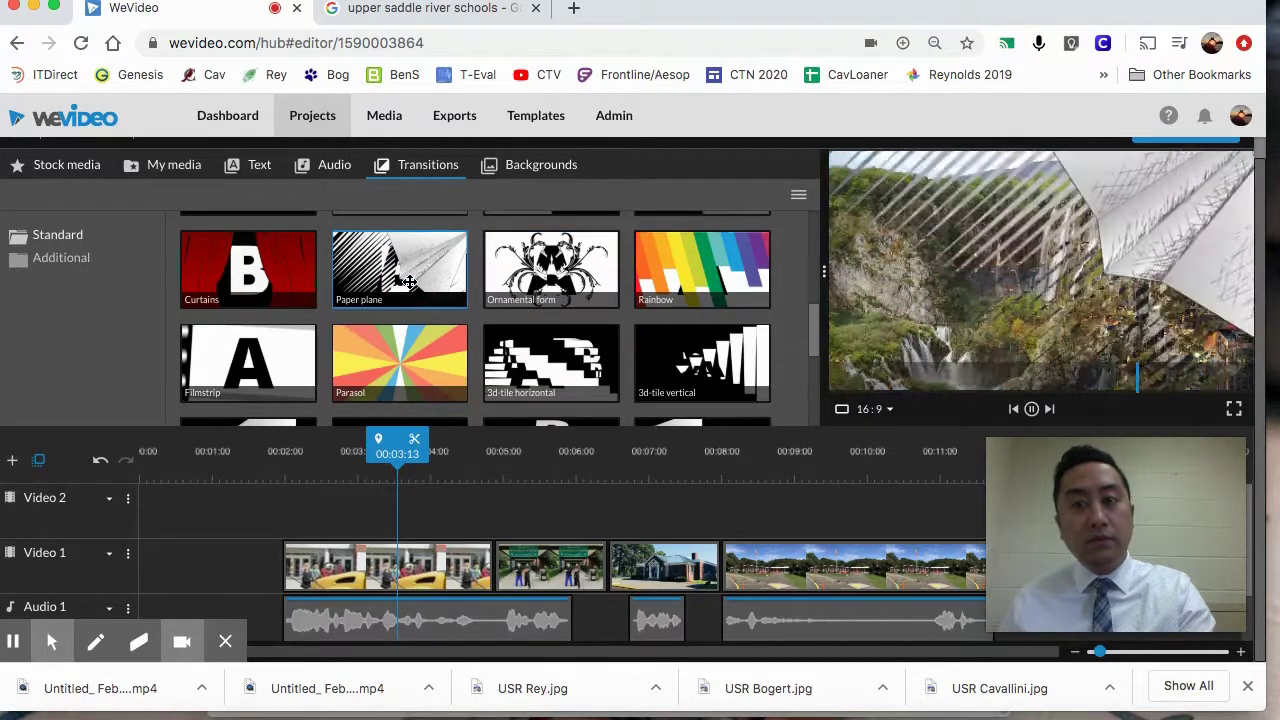
Step: Place a Cross Zoom transition between the Students Walking Into School clip and the USR Reynolds image, and move the playhead to 00:03:13
left_click_drag(816, 322, 818, 228)
left_click_drag(520, 258, 493, 576)
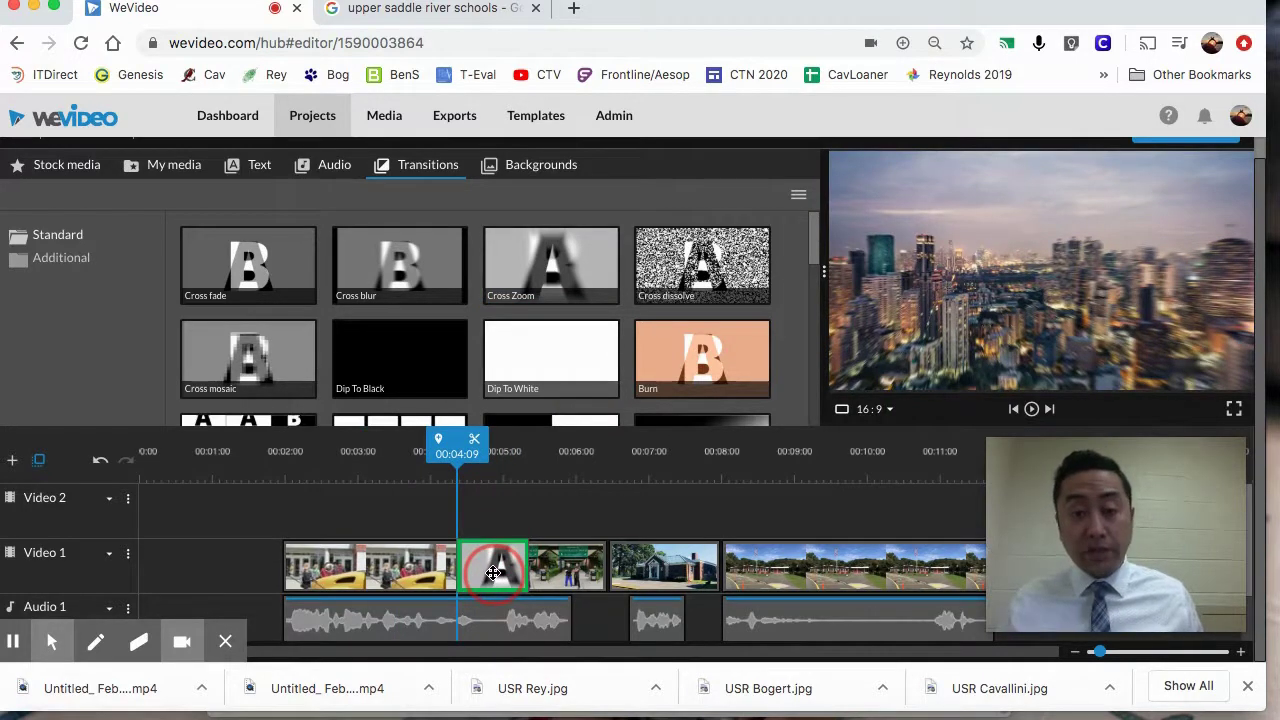
left_click_drag(493, 578, 493, 576)
left_click_drag(457, 453, 398, 456)
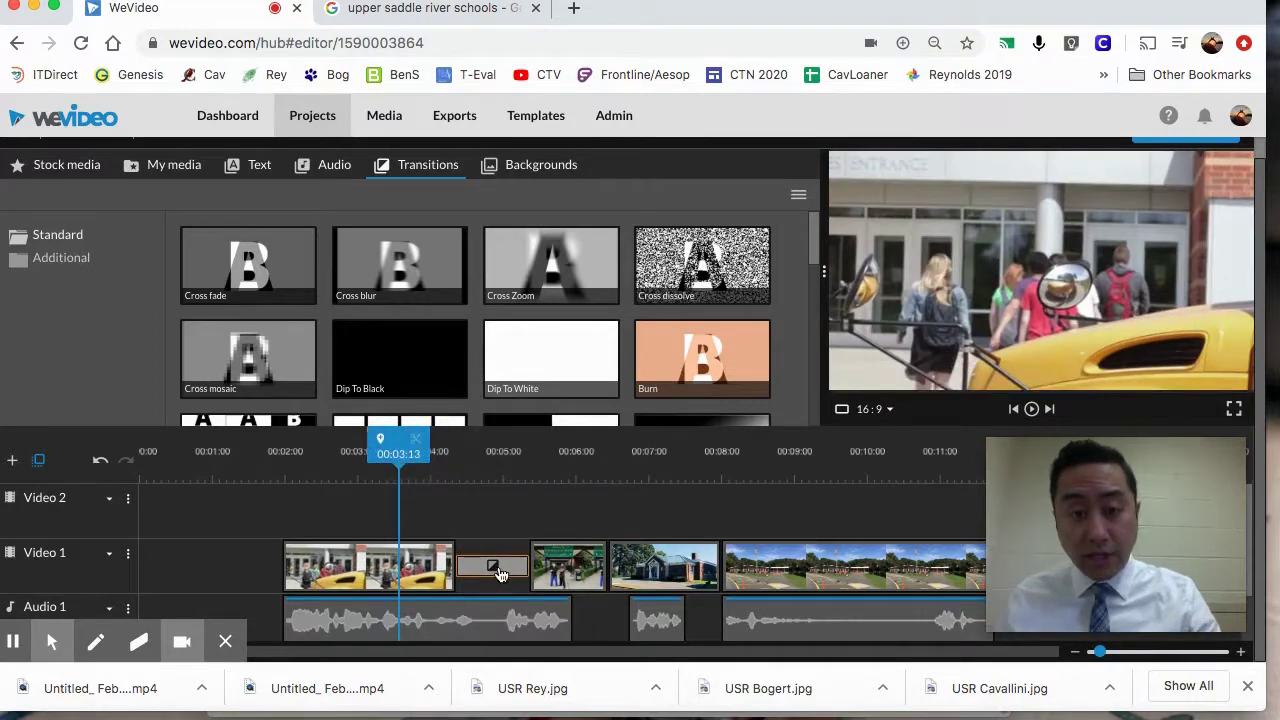
Step: Play the timeline from 00:03:13 to check the Cross Zoom transition into the USR Reynolds image
key("space")
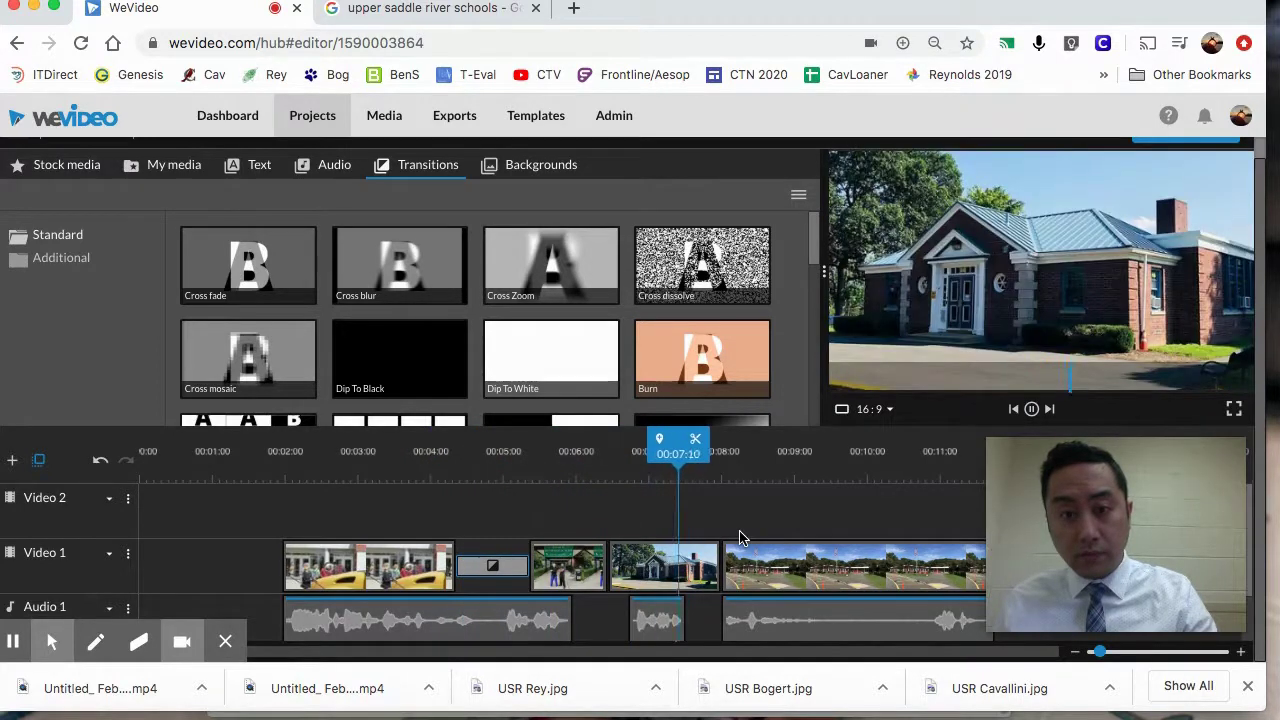
key("space")
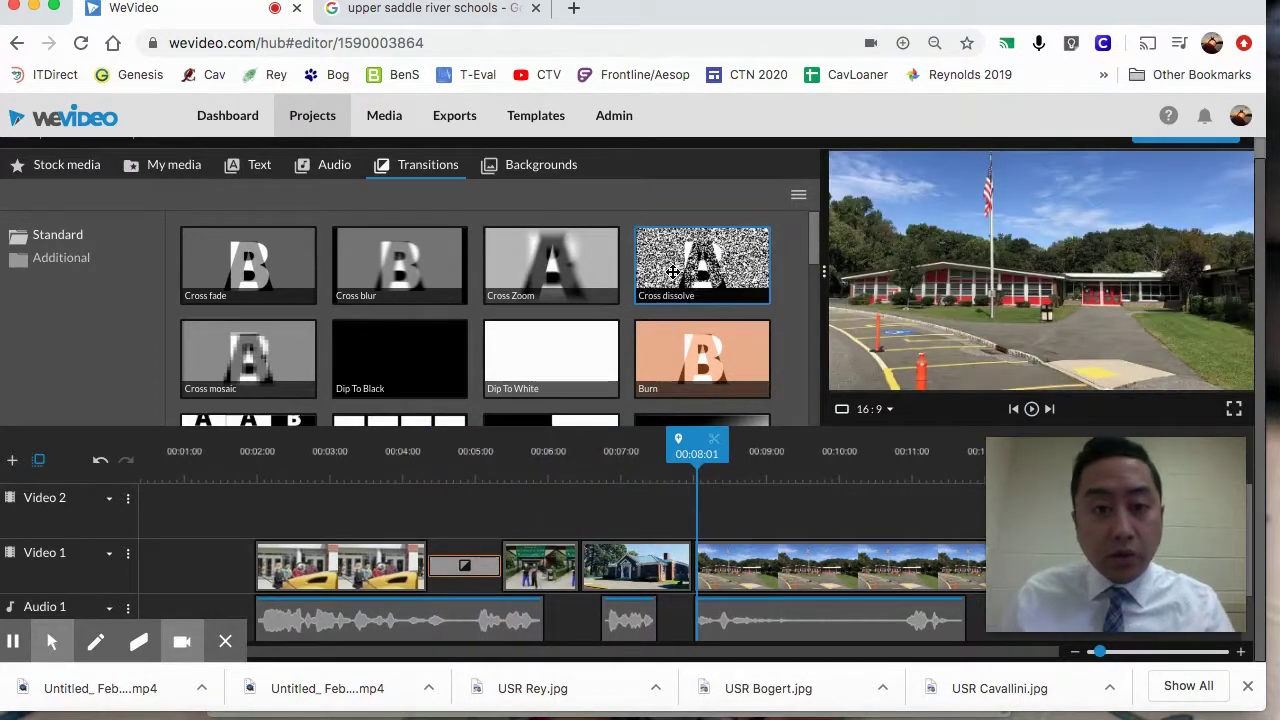
Step: Place a Cross dissolve transition between the USR Reynolds and USR Bogert images and shorten its duration to 0.48 s
left_click_drag(673, 271, 584, 562)
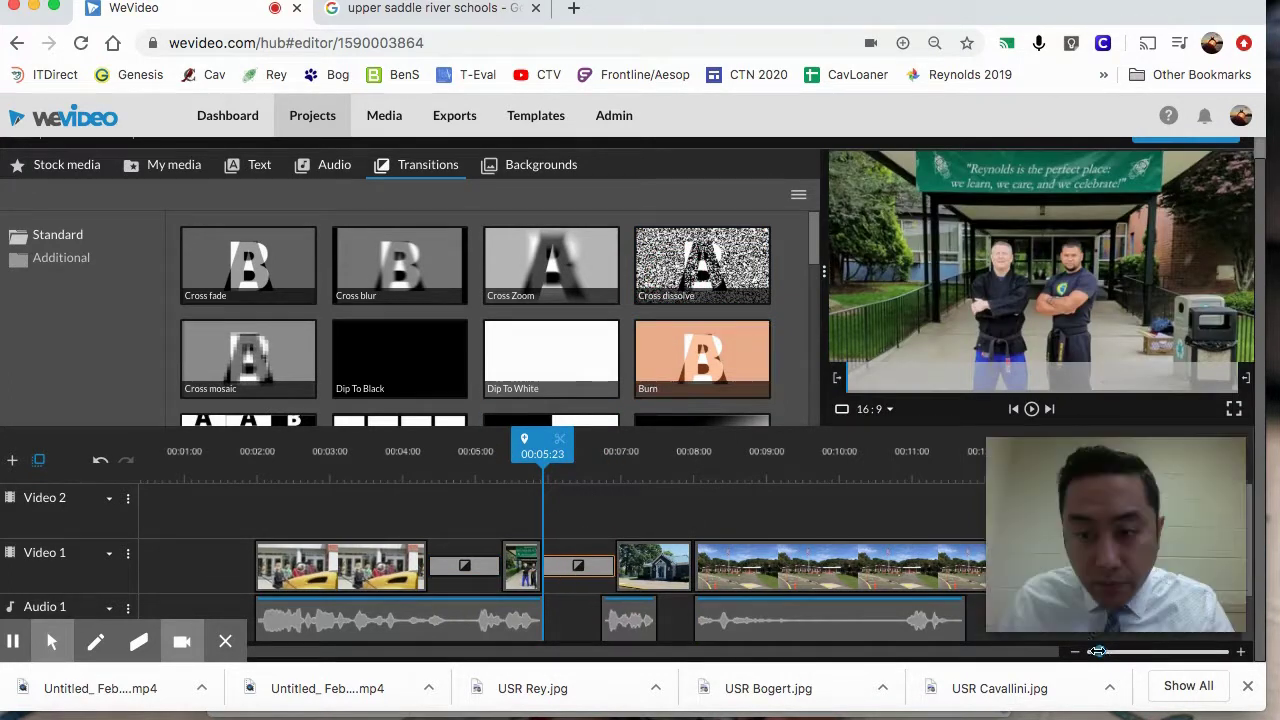
scroll(765, 577, "up", 5)
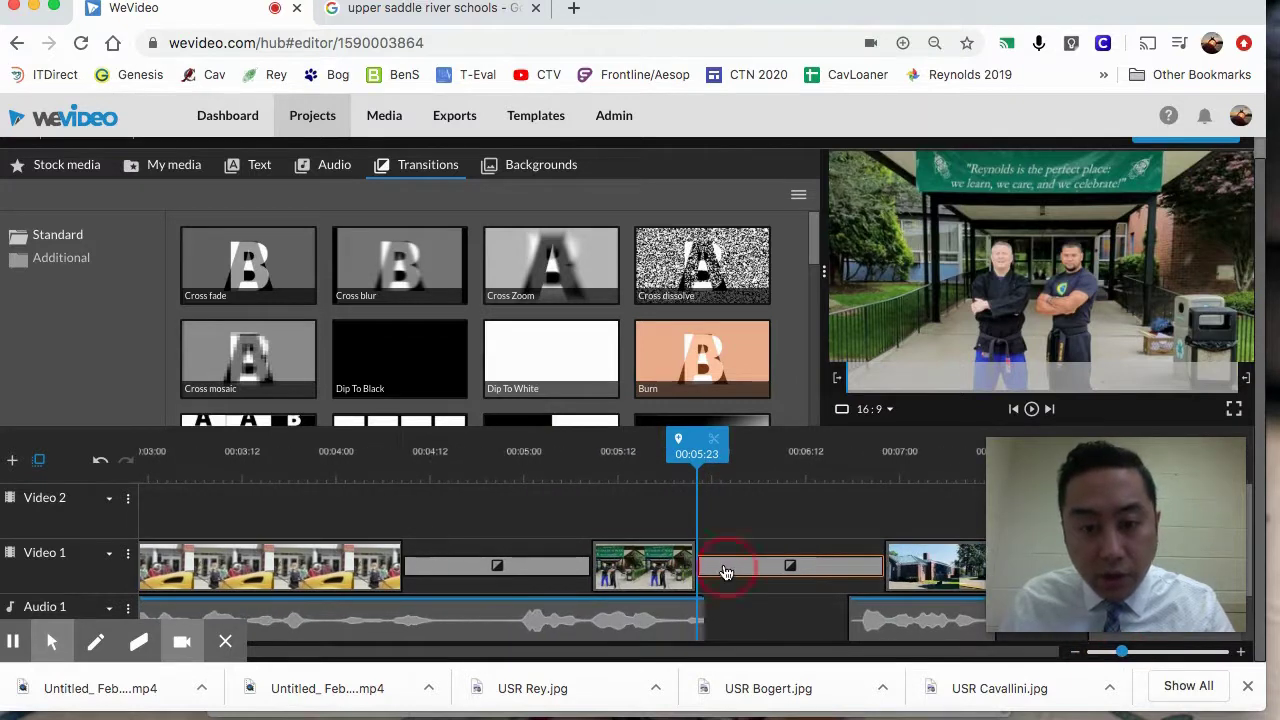
left_click(726, 572)
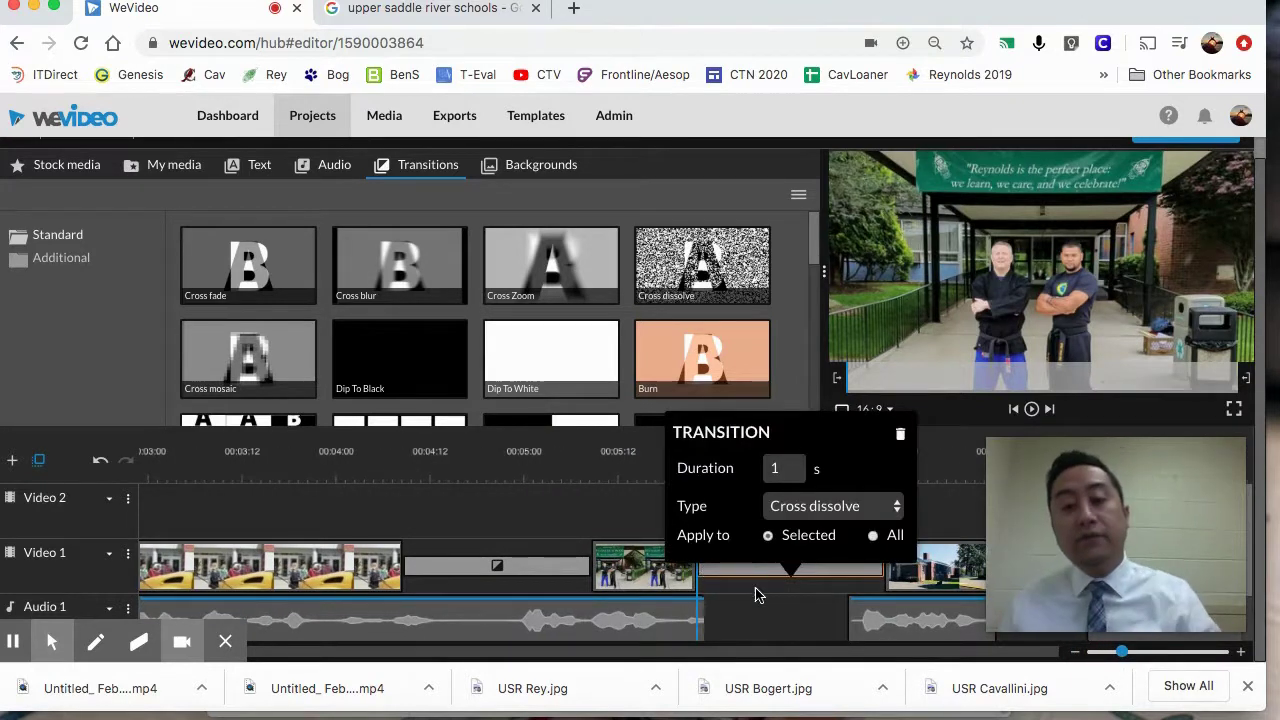
left_click(758, 594)
left_click(768, 578)
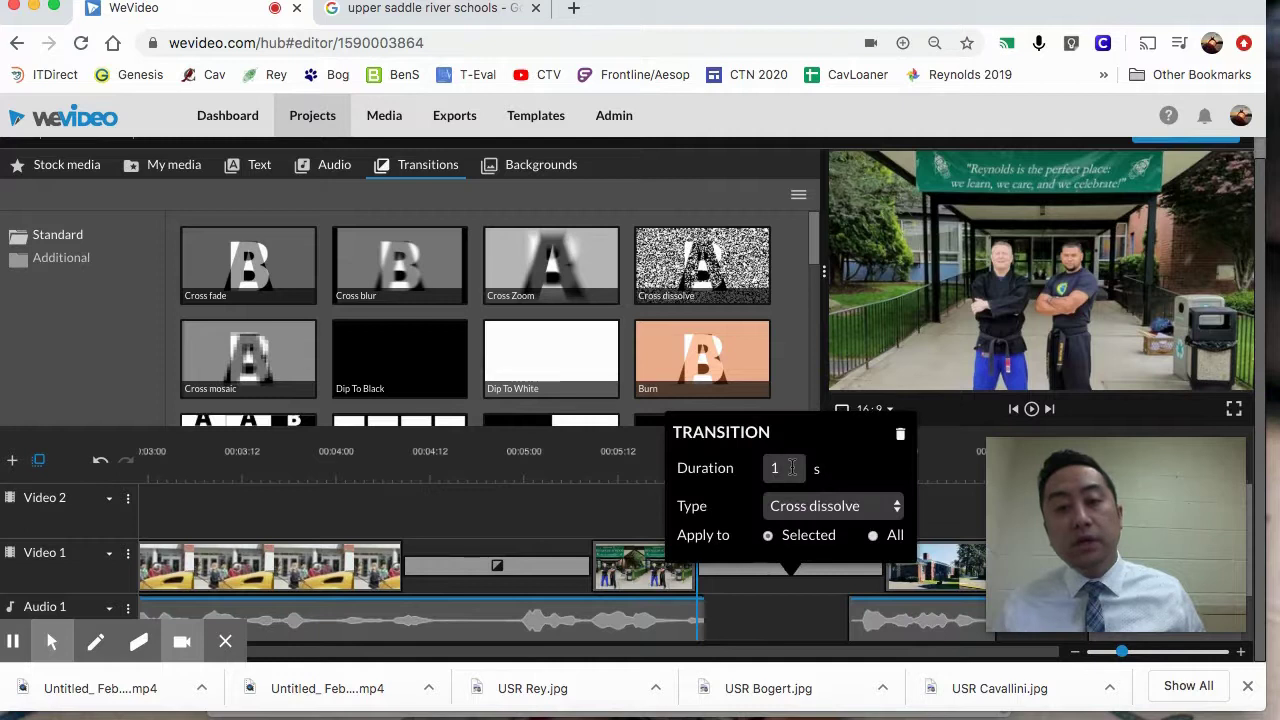
left_click_drag(791, 467, 764, 468)
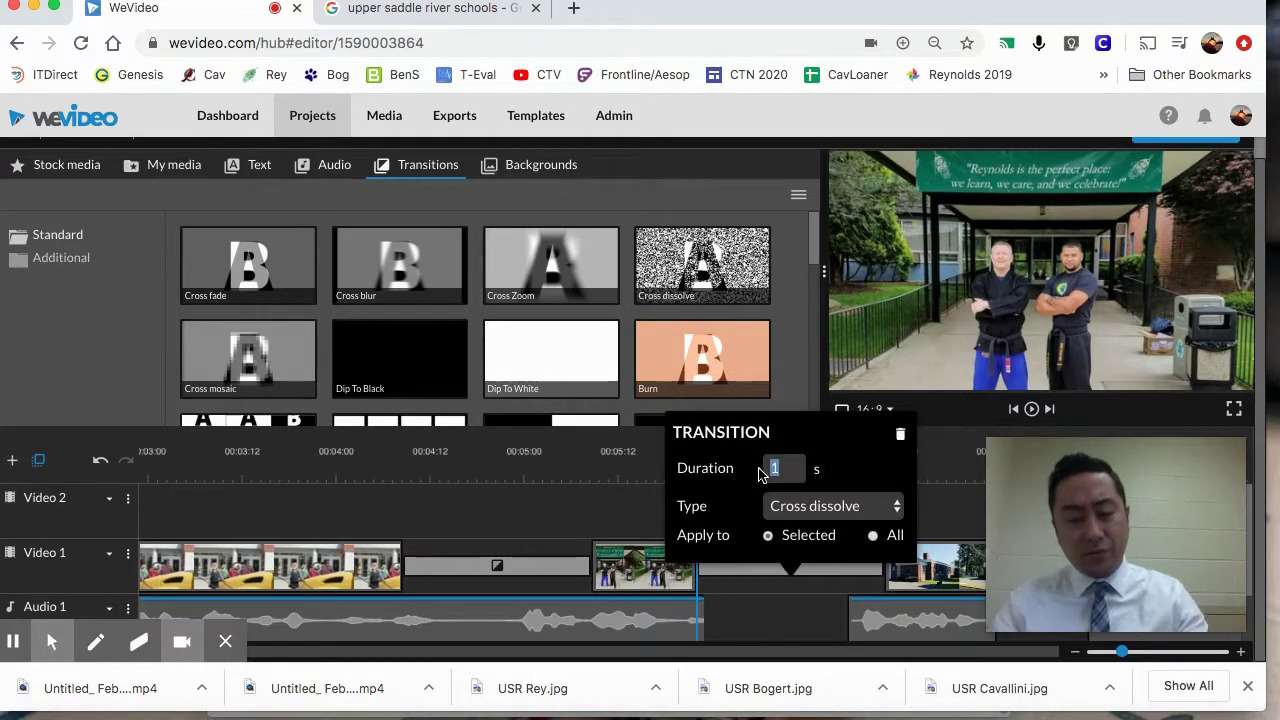
key("Return")
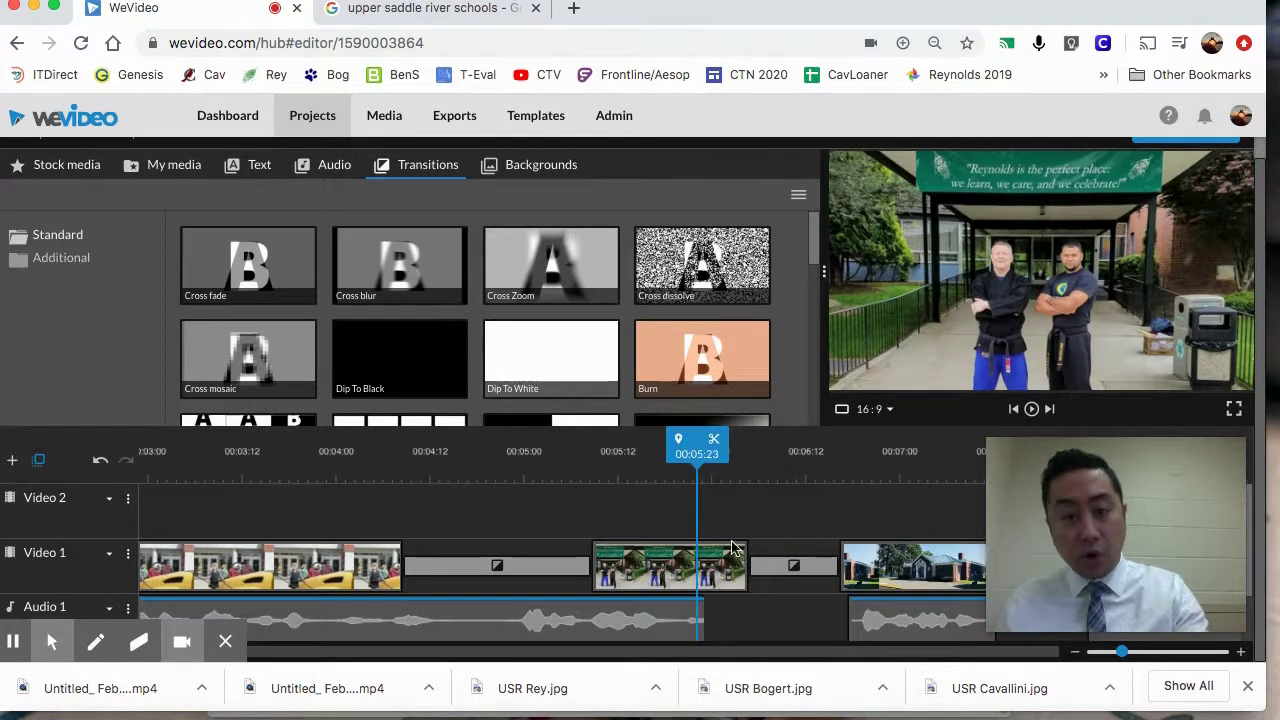
Step: Set the Cross Zoom transition's duration to .5 s and play the timeline through both transitions
left_click(553, 571)
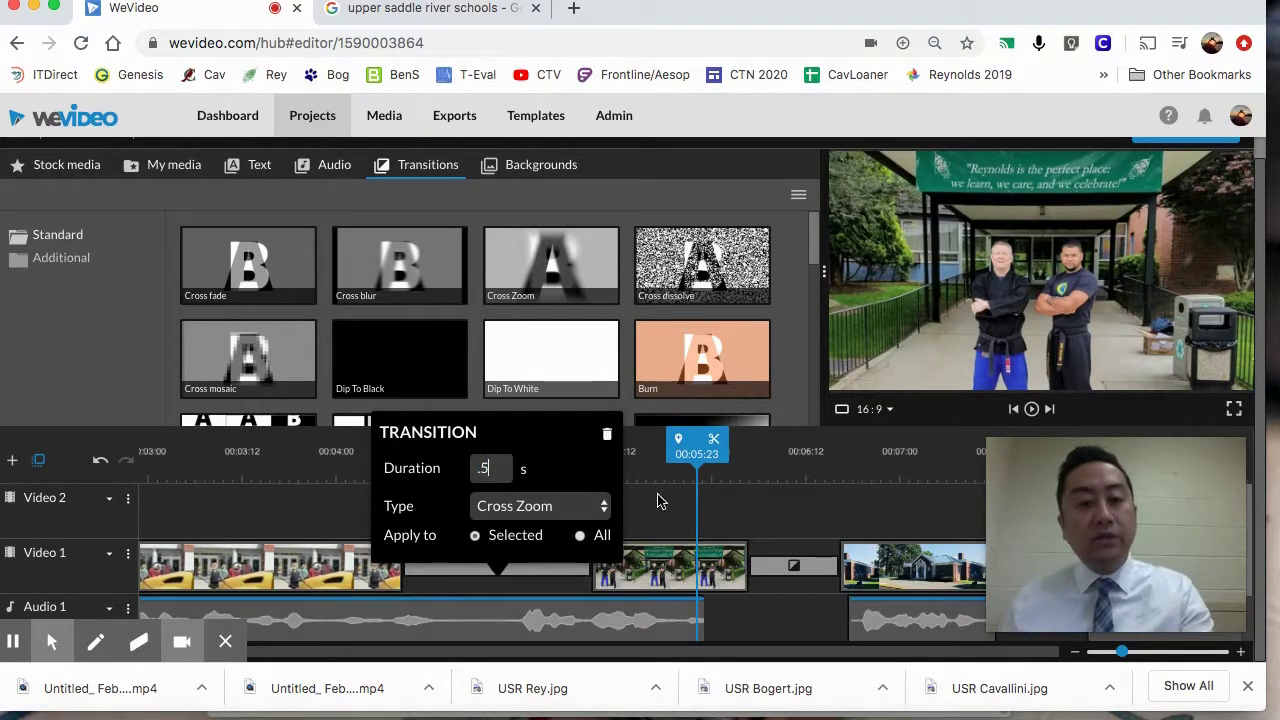
key("Return")
left_click_drag(380, 456, 355, 456)
key("space")
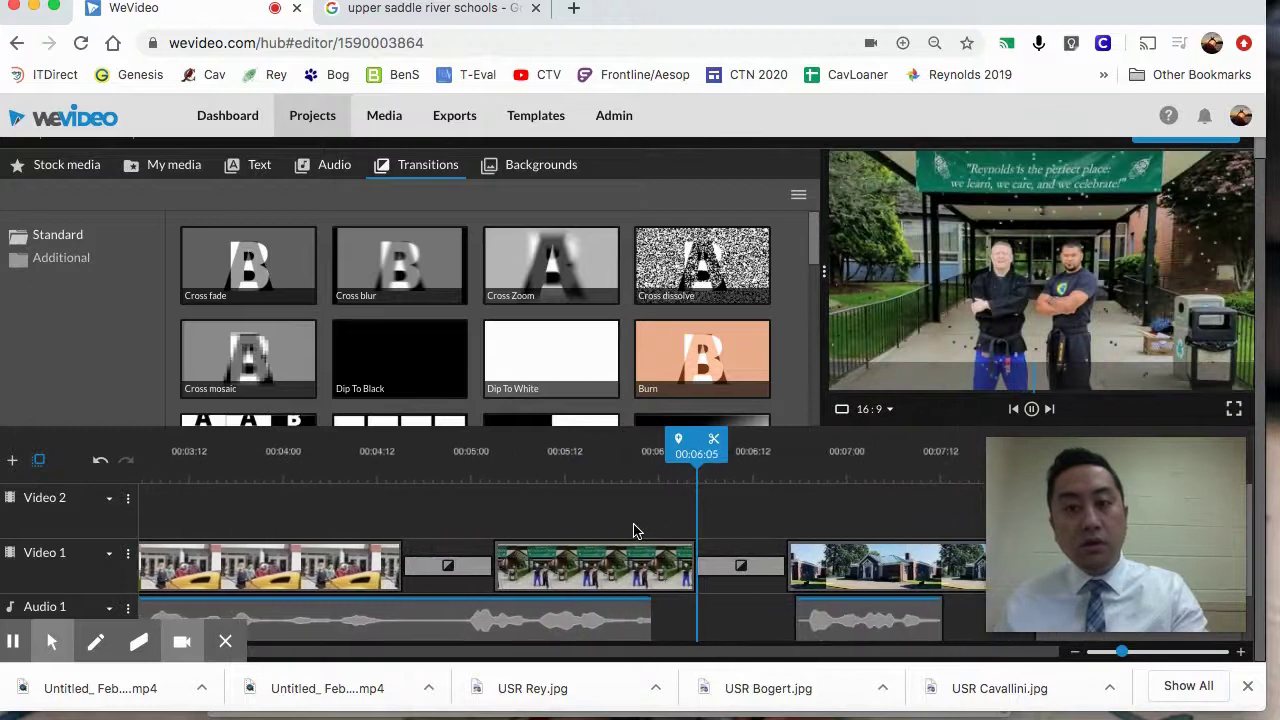
key("space")
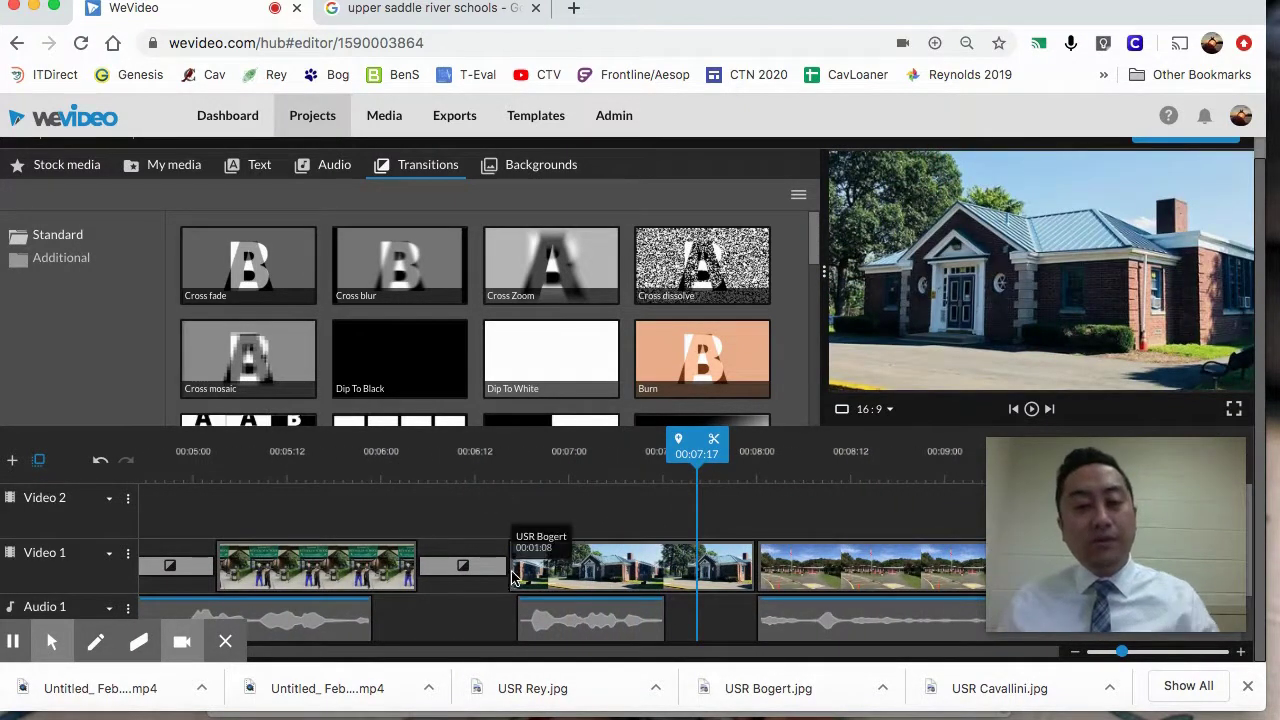
Step: Delete the Cross dissolve transition between the USR Reynolds and USR Bogert images
scroll(510, 578, "left", 3)
mouse_move(815, 257)
left_mouse_down()
mouse_move(815, 278)
mouse_move(812, 240)
left_mouse_up()
left_click(596, 567)
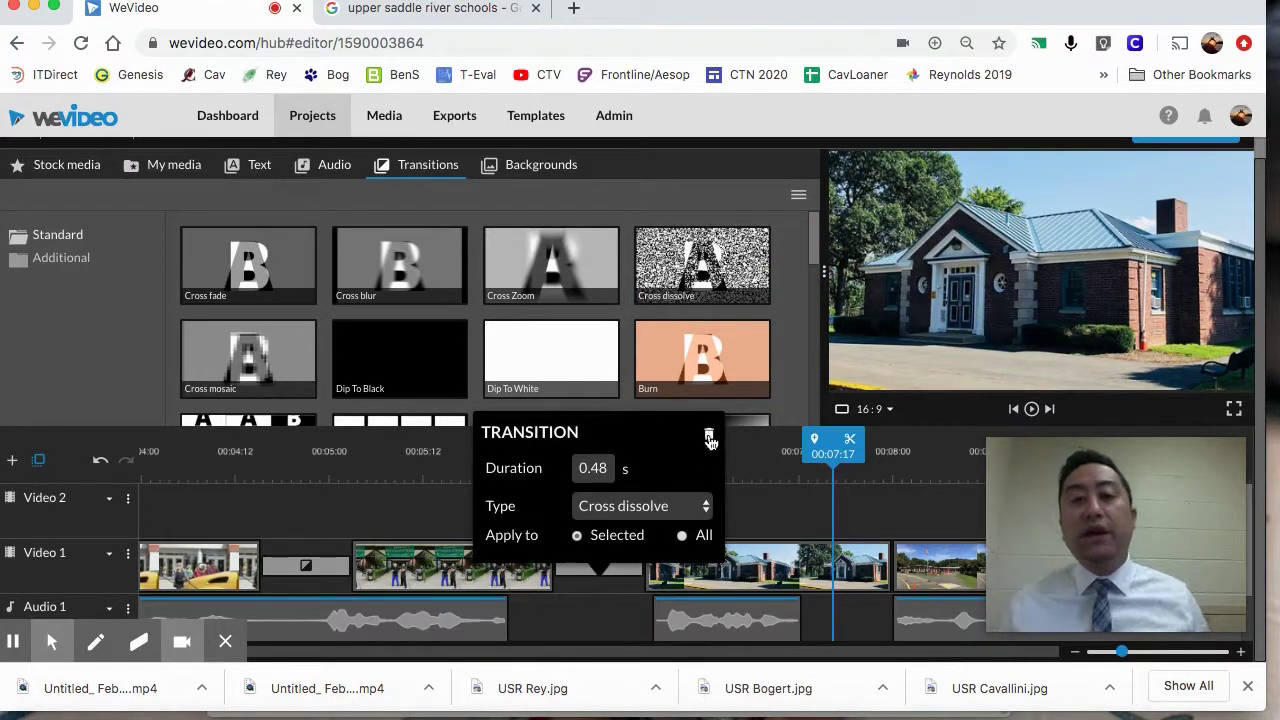
left_click(709, 439)
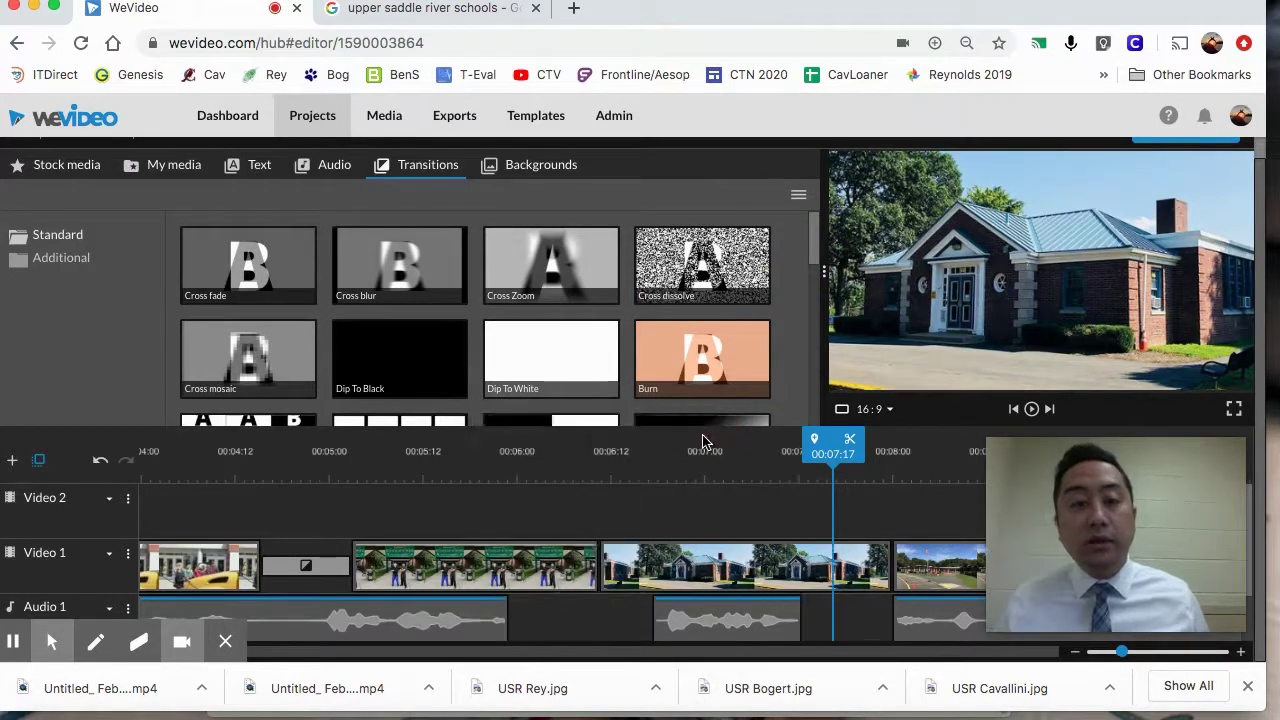
Step: Move the playhead to 00:01:13 and preview the Above the Horizon and Shoppe motion titles
left_click_drag(229, 458, 490, 488)
left_click_drag(371, 466, 278, 480)
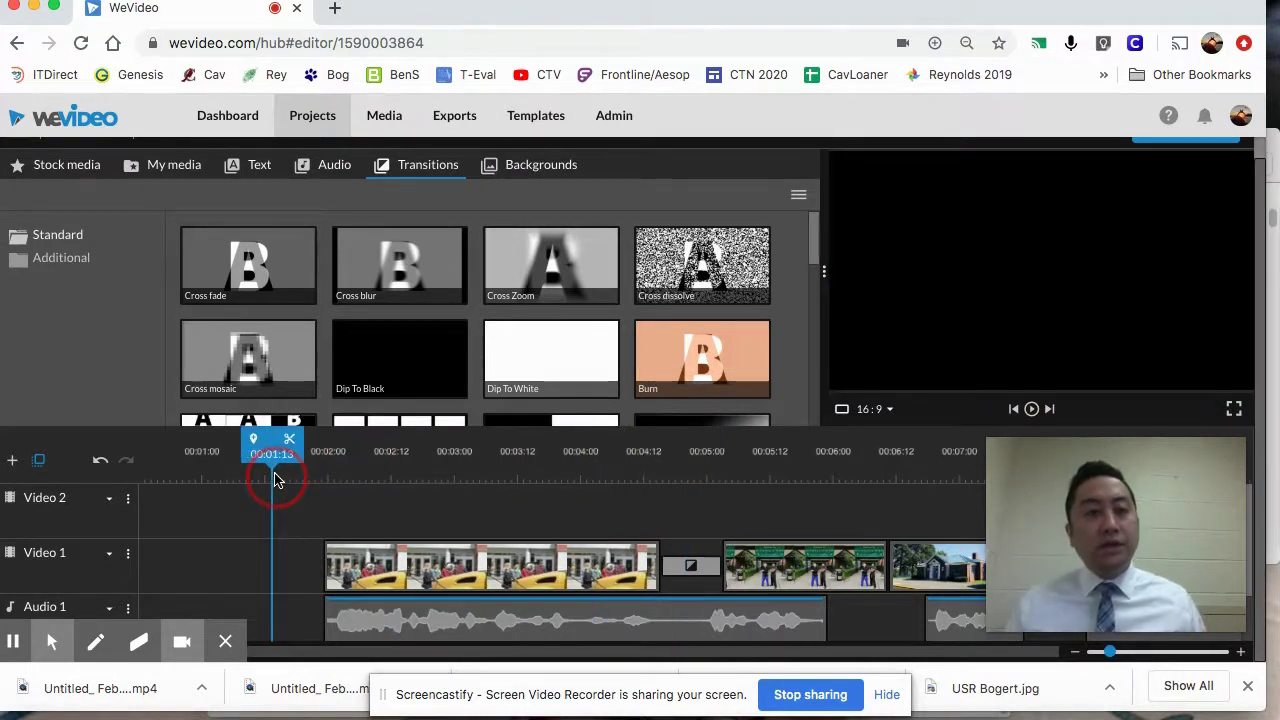
left_click(244, 183)
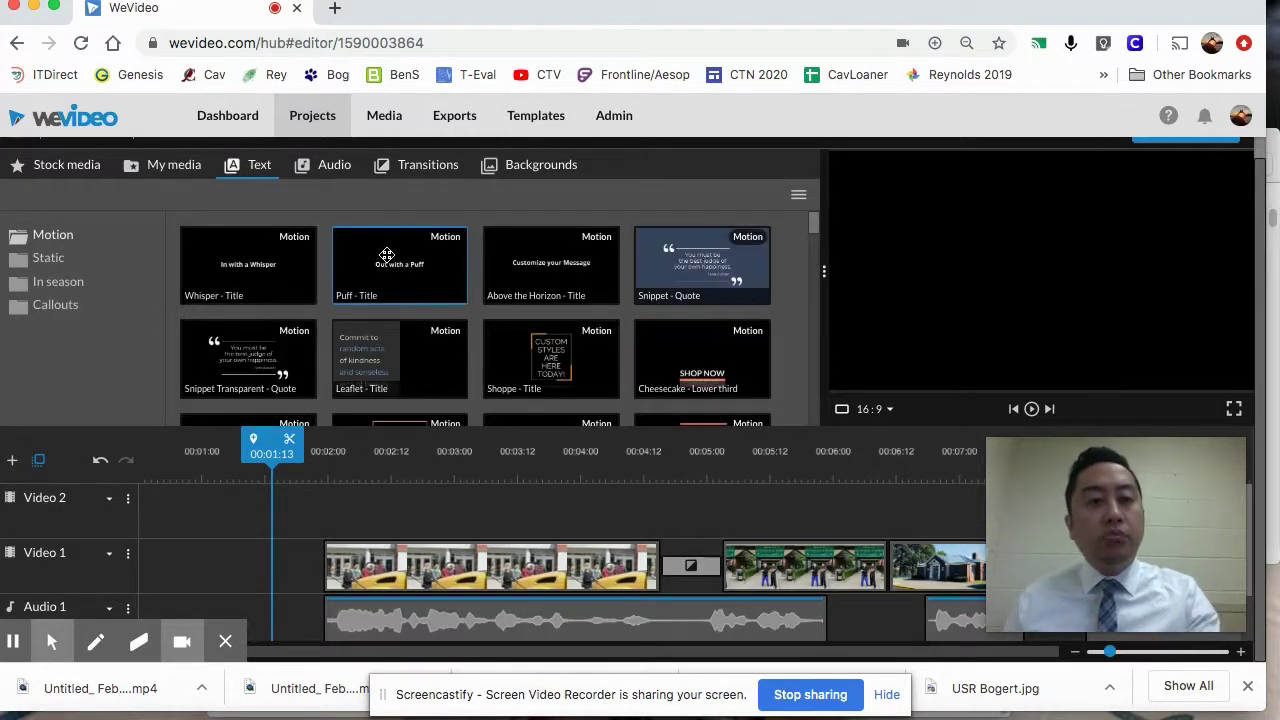
left_click(555, 278)
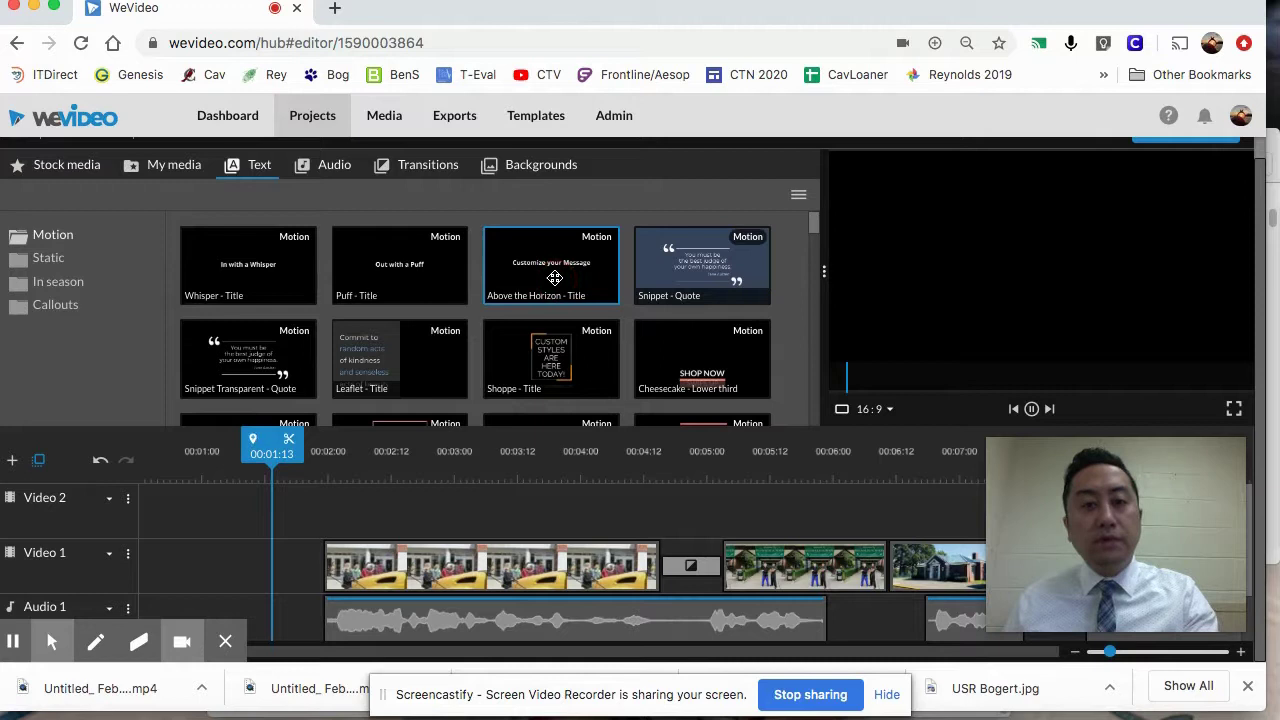
left_click(578, 355)
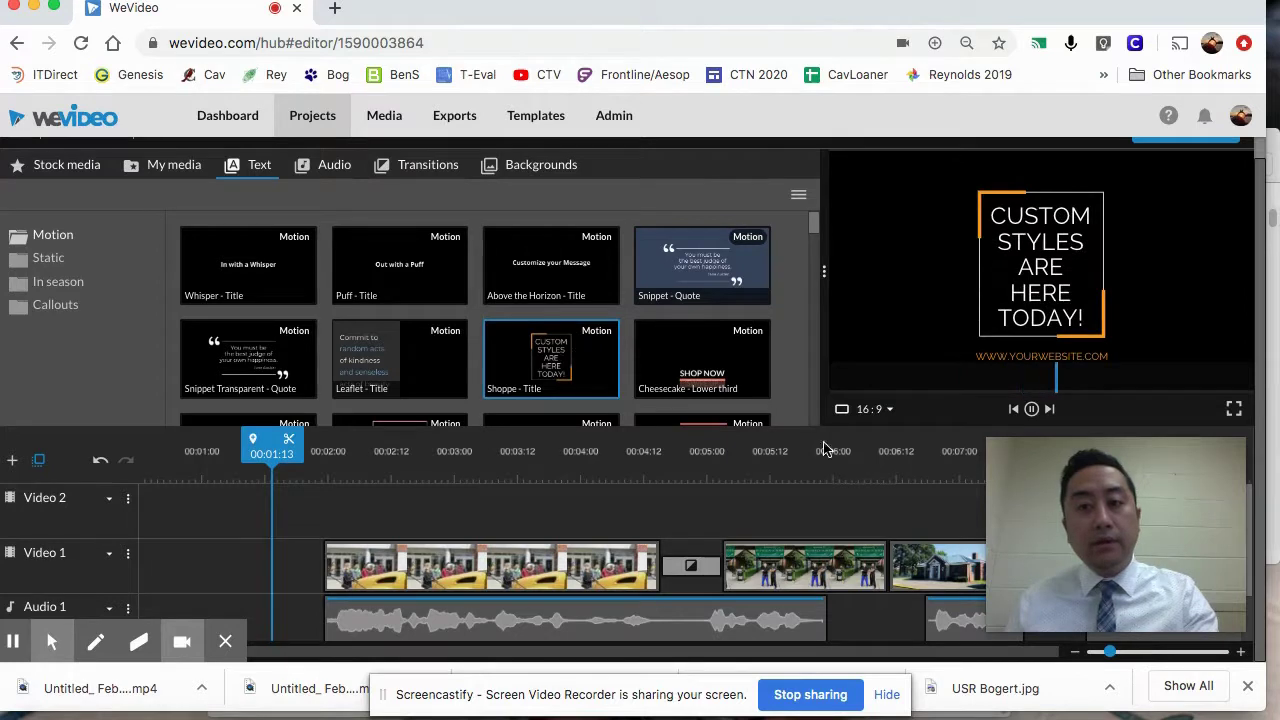
left_click(1030, 412)
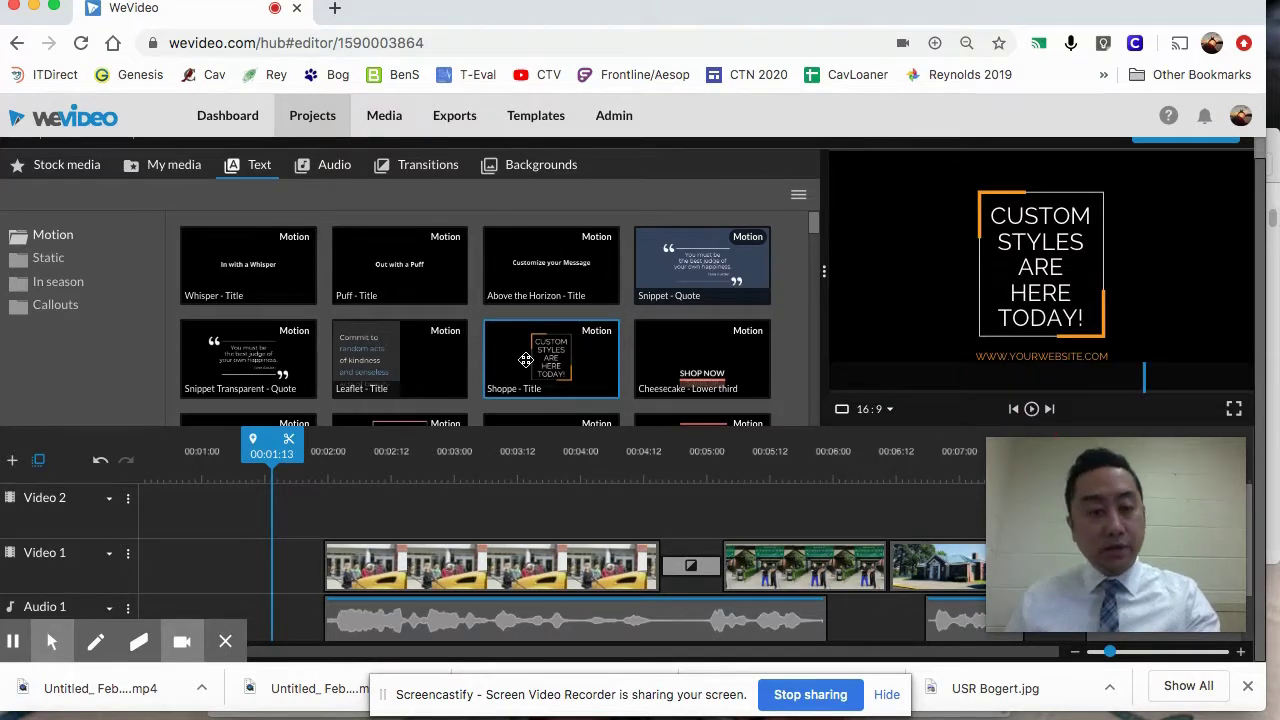
Step: Place the Shoppe title on Video 2 above the start of the Students Walking Into School clip and play it over the footage
left_click_drag(525, 360, 351, 500)
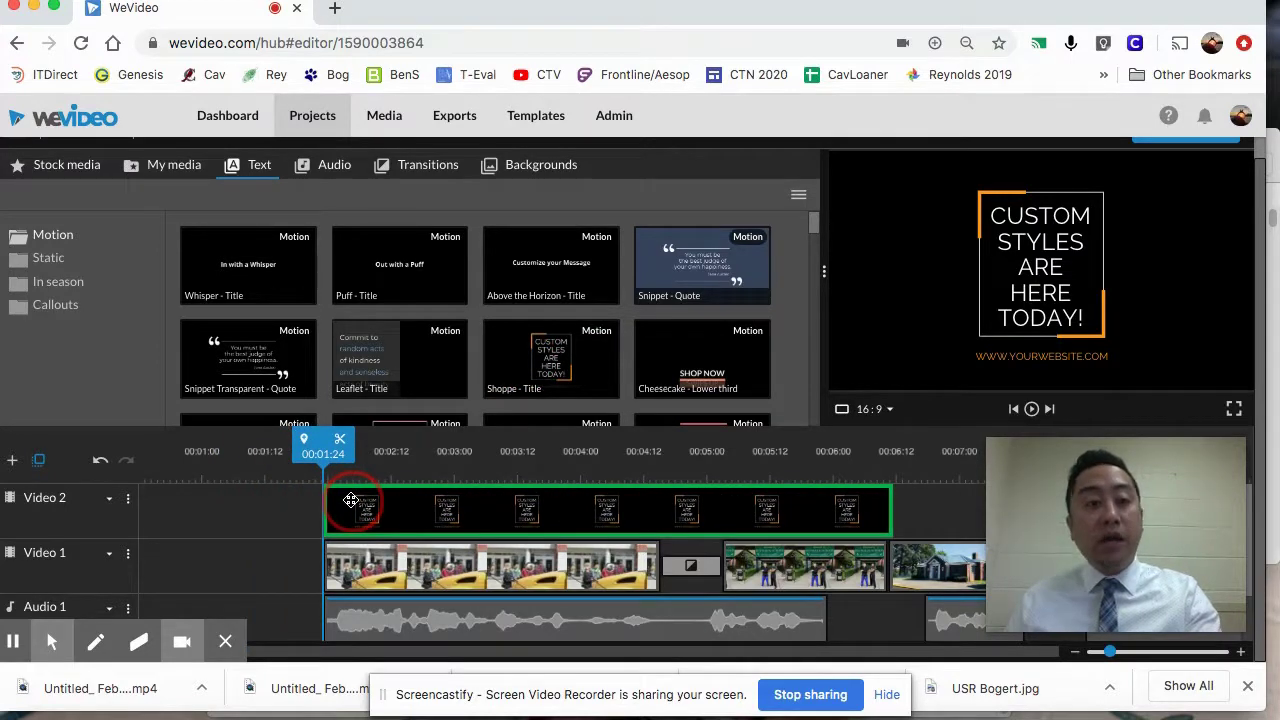
left_click_drag(351, 500, 351, 500)
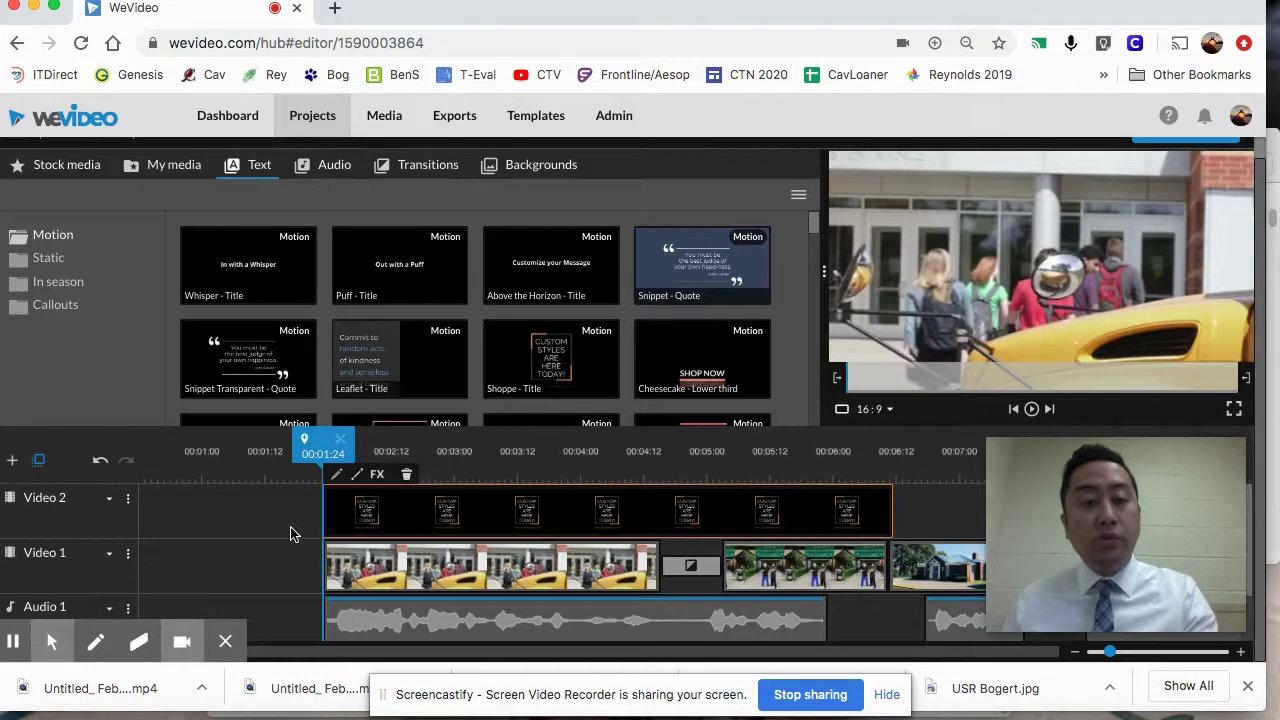
key("space")
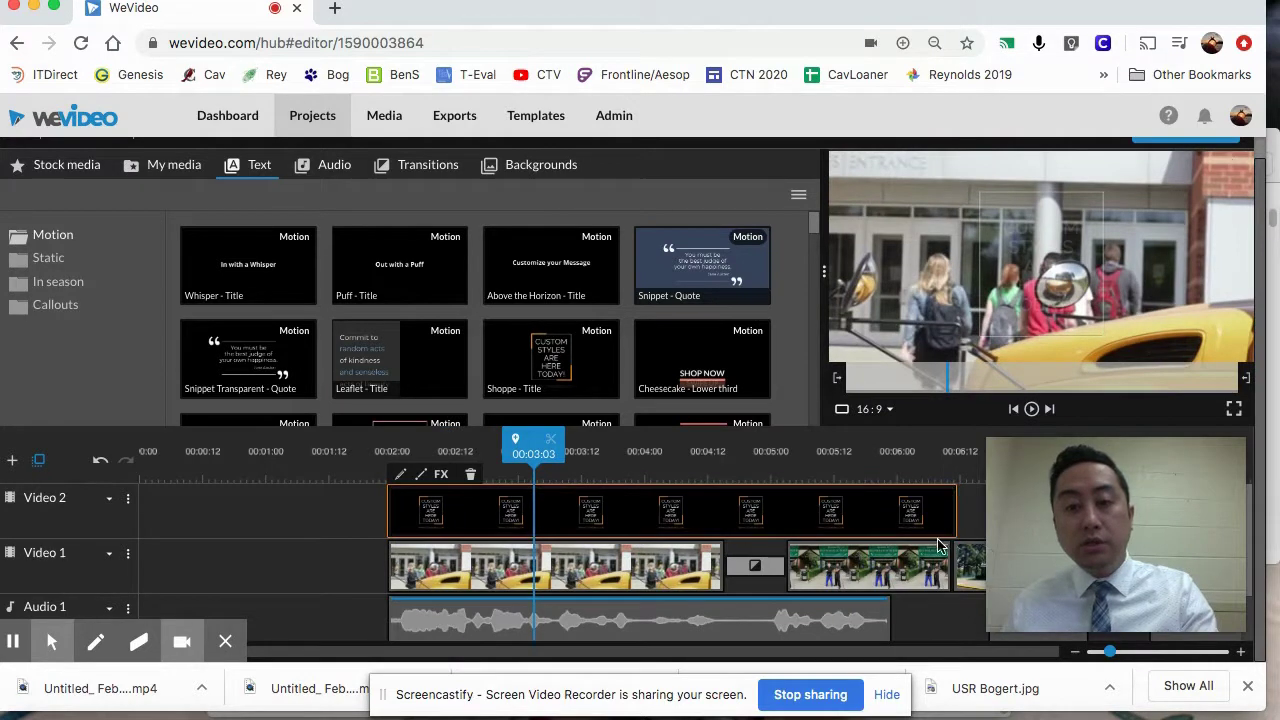
key("space")
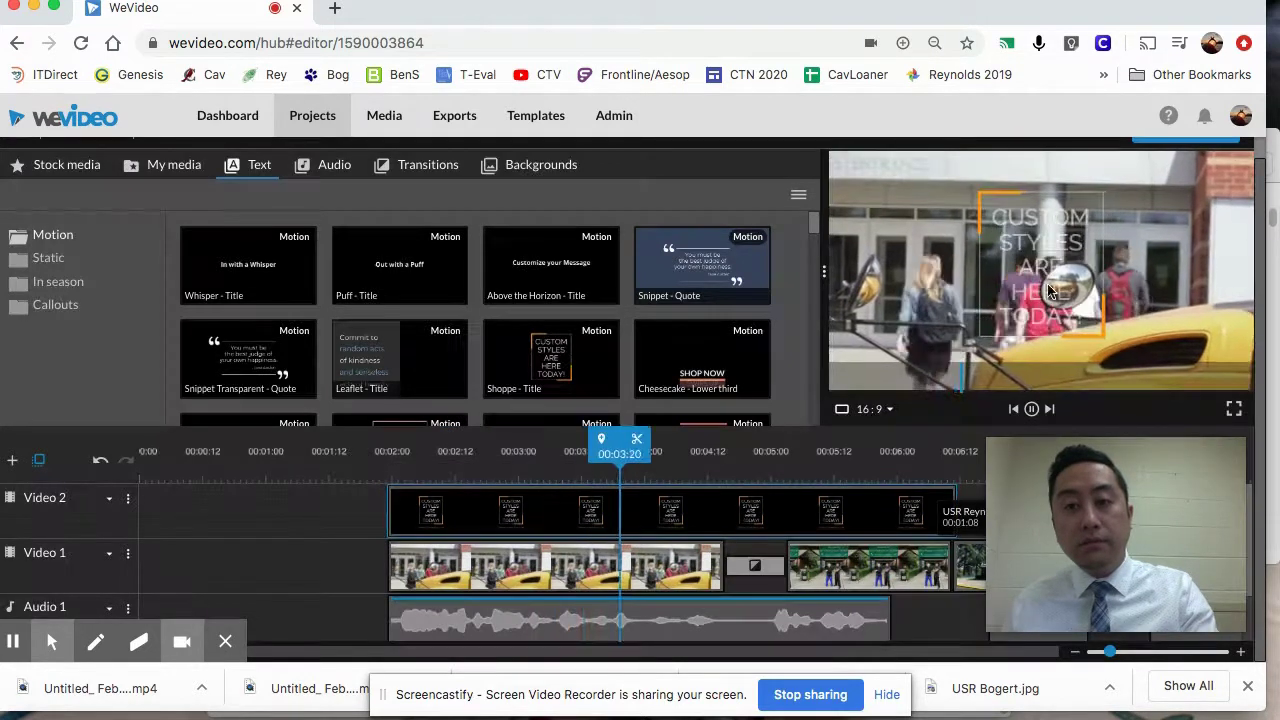
key("space")
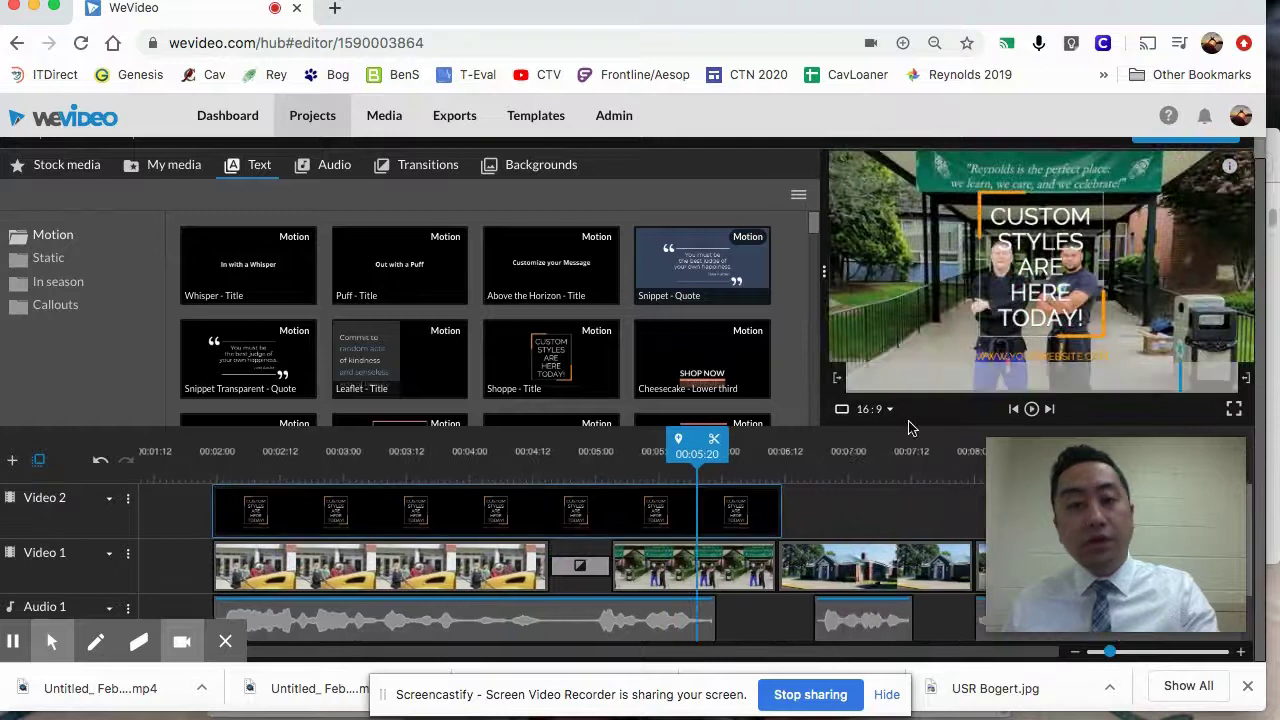
Step: Move the Shoppe title to the start of the timeline and trim it to end at about 00:03:12
mouse_move(748, 520)
scroll(720, 532, "left", 4)
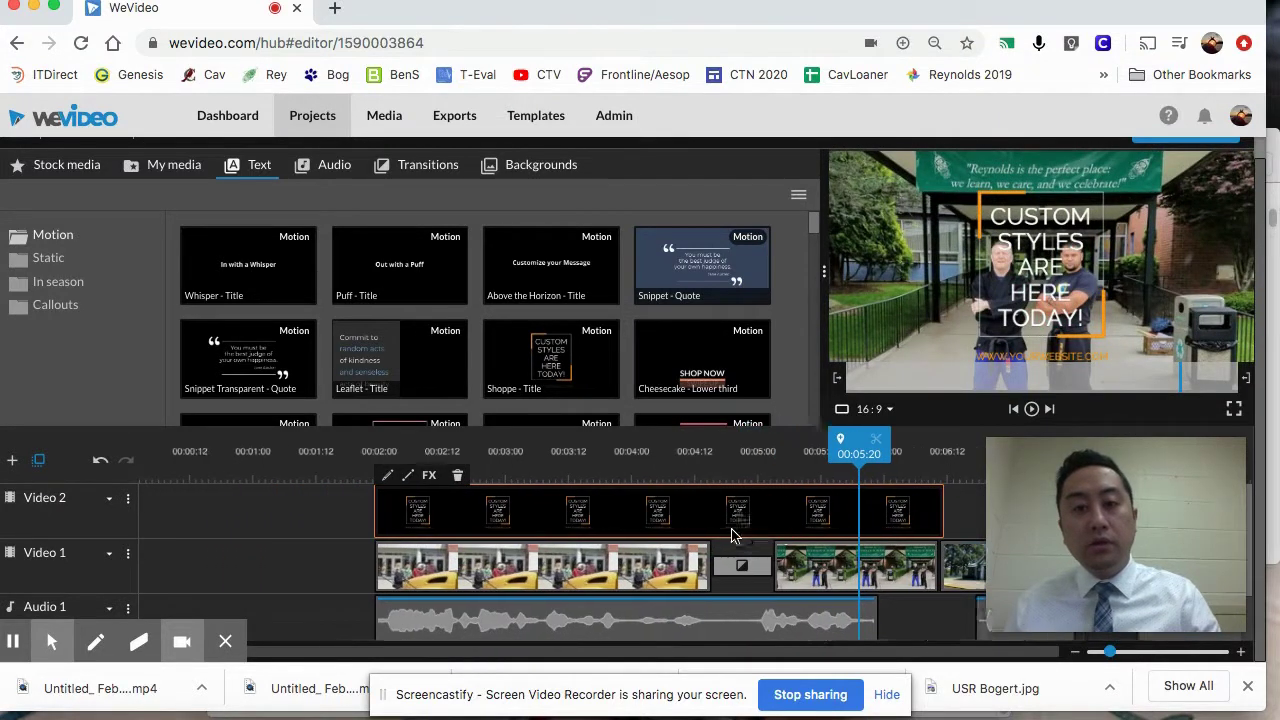
left_click_drag(636, 510, 371, 520)
left_click_drag(704, 509, 574, 511)
Step: Shift all video and narration clips together to start where the Shoppe title ends, and return the playhead near the timeline's start
left_click_drag(325, 566, 1105, 651)
left_click_drag(378, 546, 526, 548)
left_click_drag(240, 449, 158, 450)
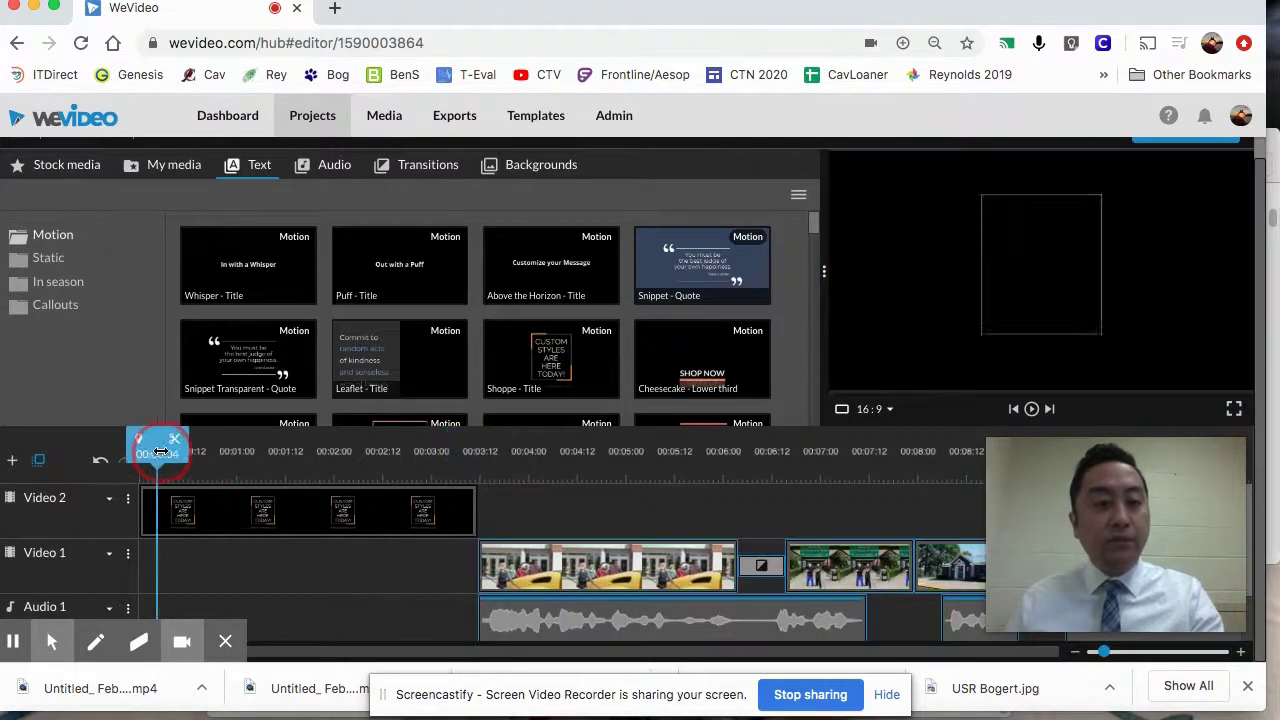
Step: Open the Shoppe title for editing and change its first palette colour to red
left_click(292, 519)
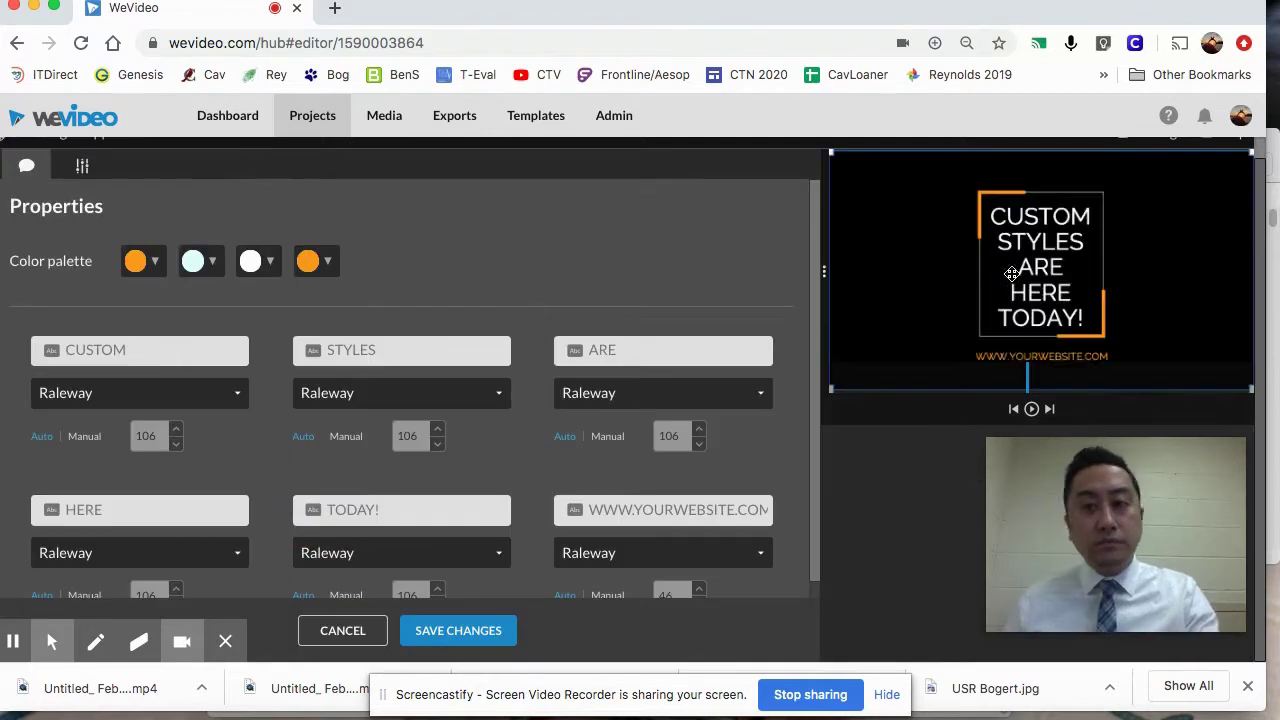
scroll(476, 466, "down", 1)
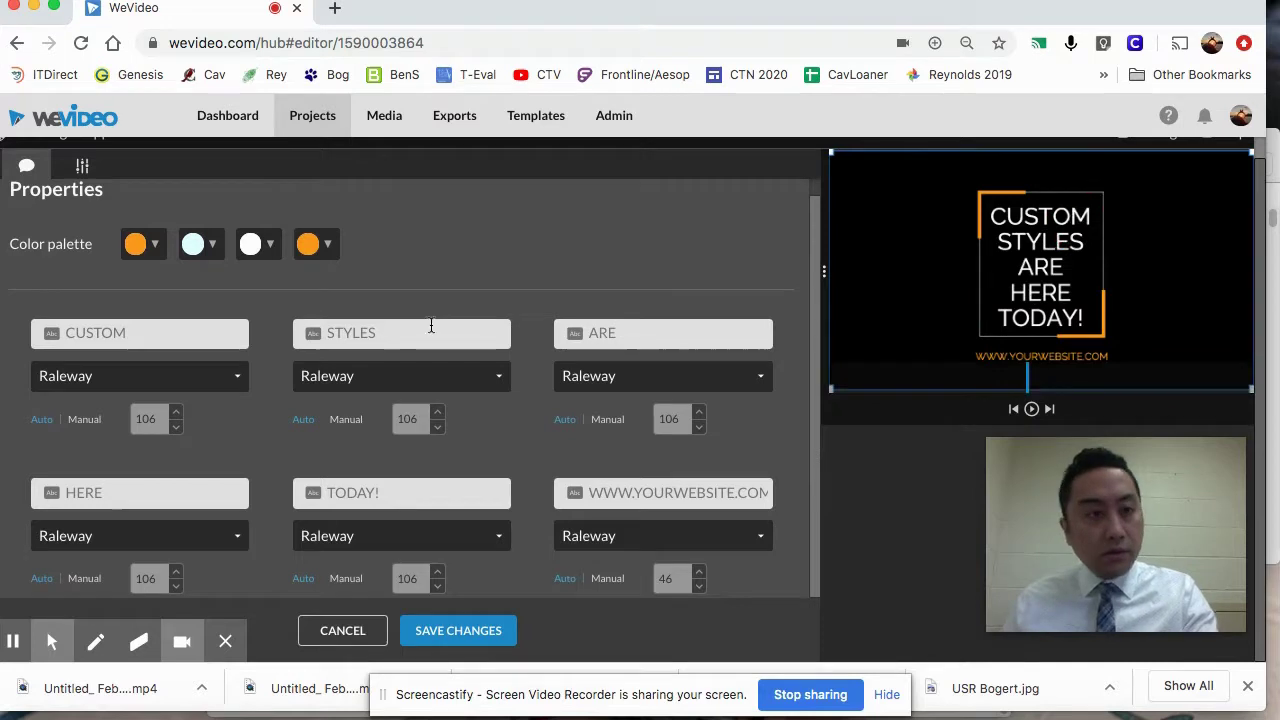
scroll(213, 314, "up", 2)
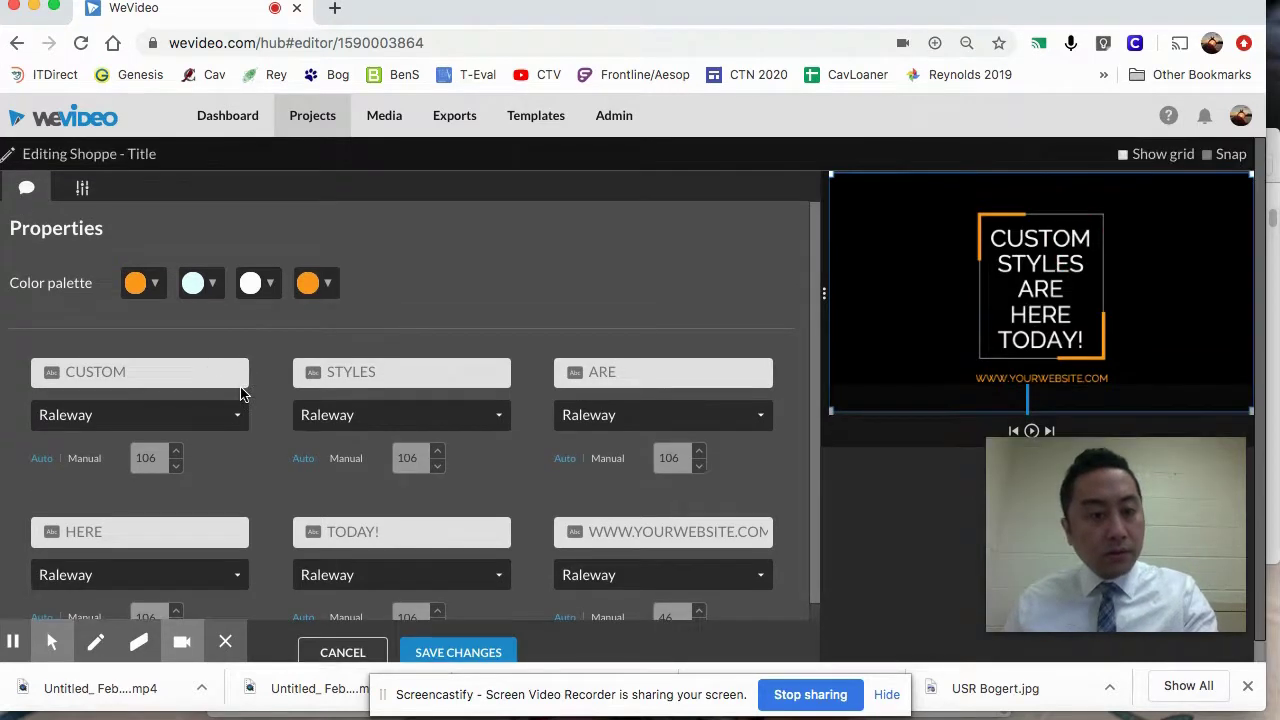
left_click(150, 286)
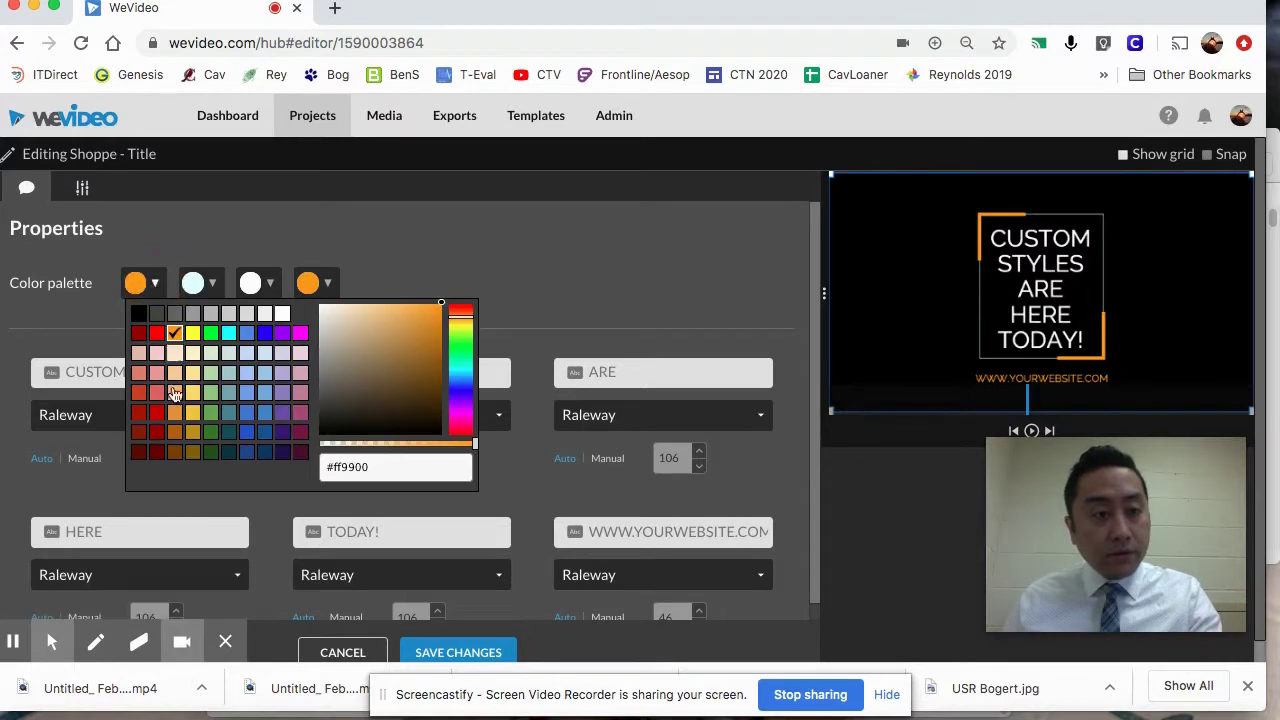
left_click(157, 333)
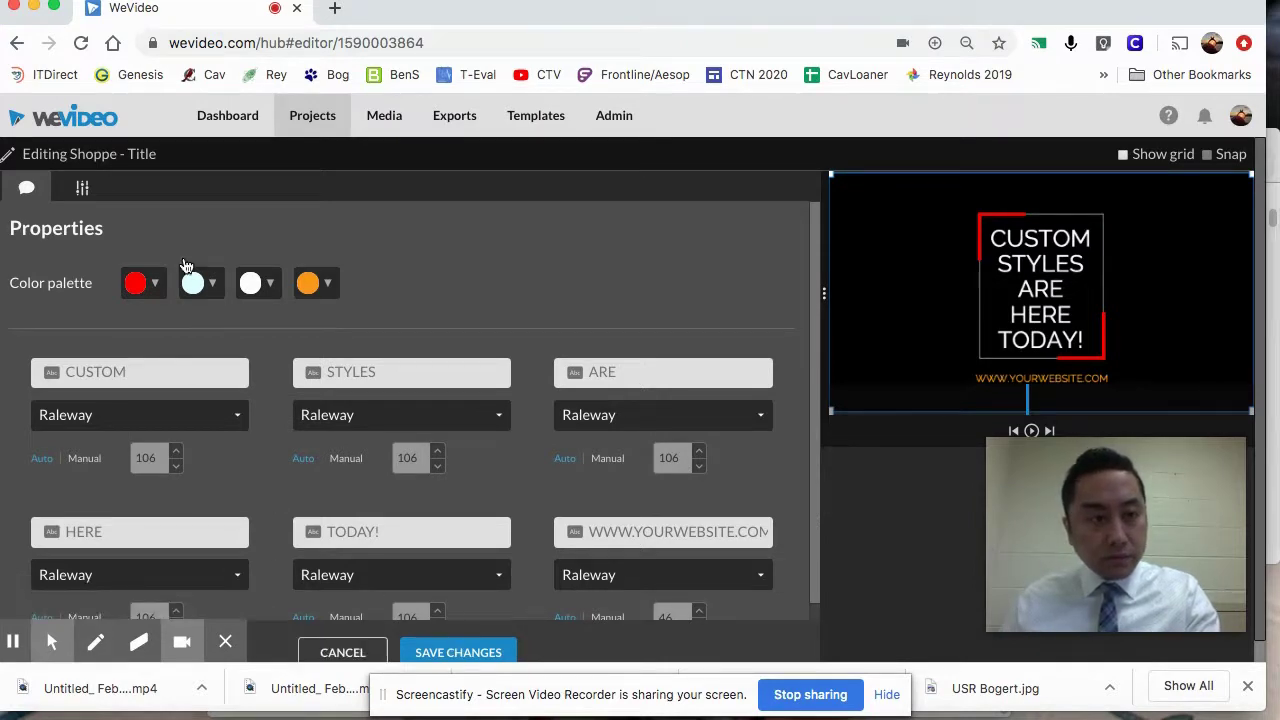
Step: Examine the title's rotation, flip, scale and position settings, and return to its text properties
left_click(82, 190)
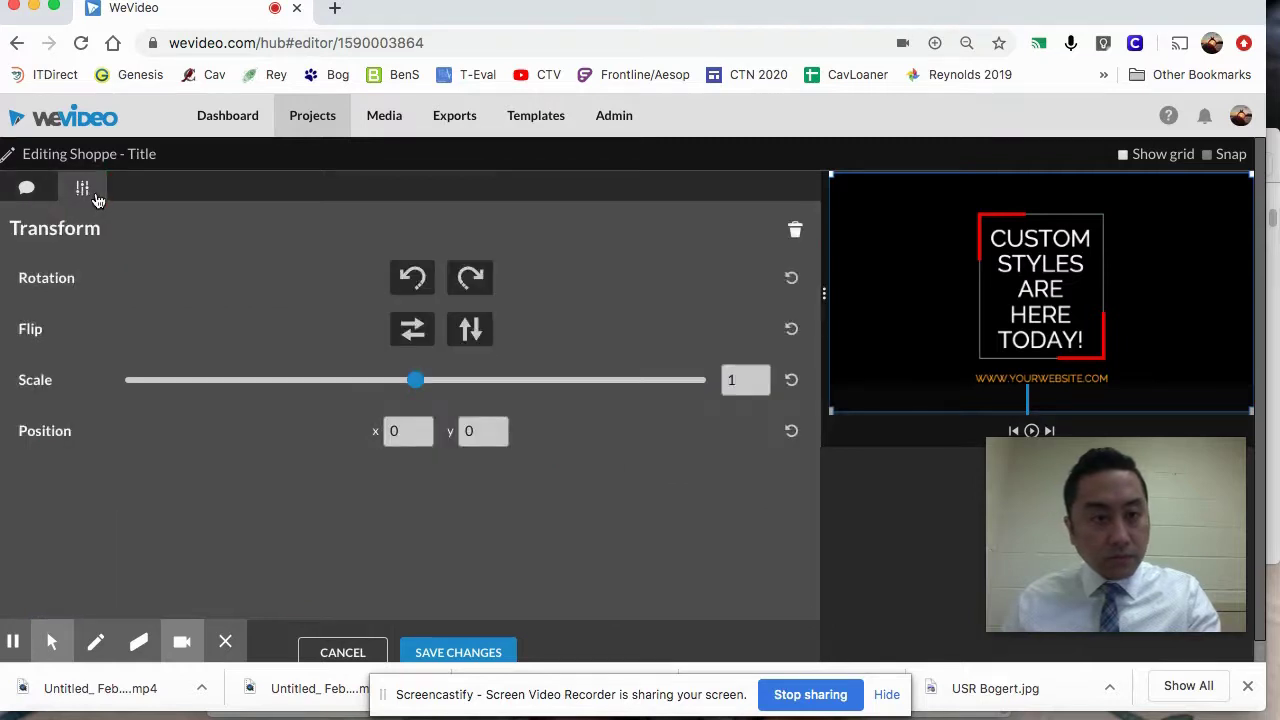
mouse_move(417, 389)
left_mouse_down()
mouse_move(434, 387)
mouse_move(416, 390)
left_mouse_up()
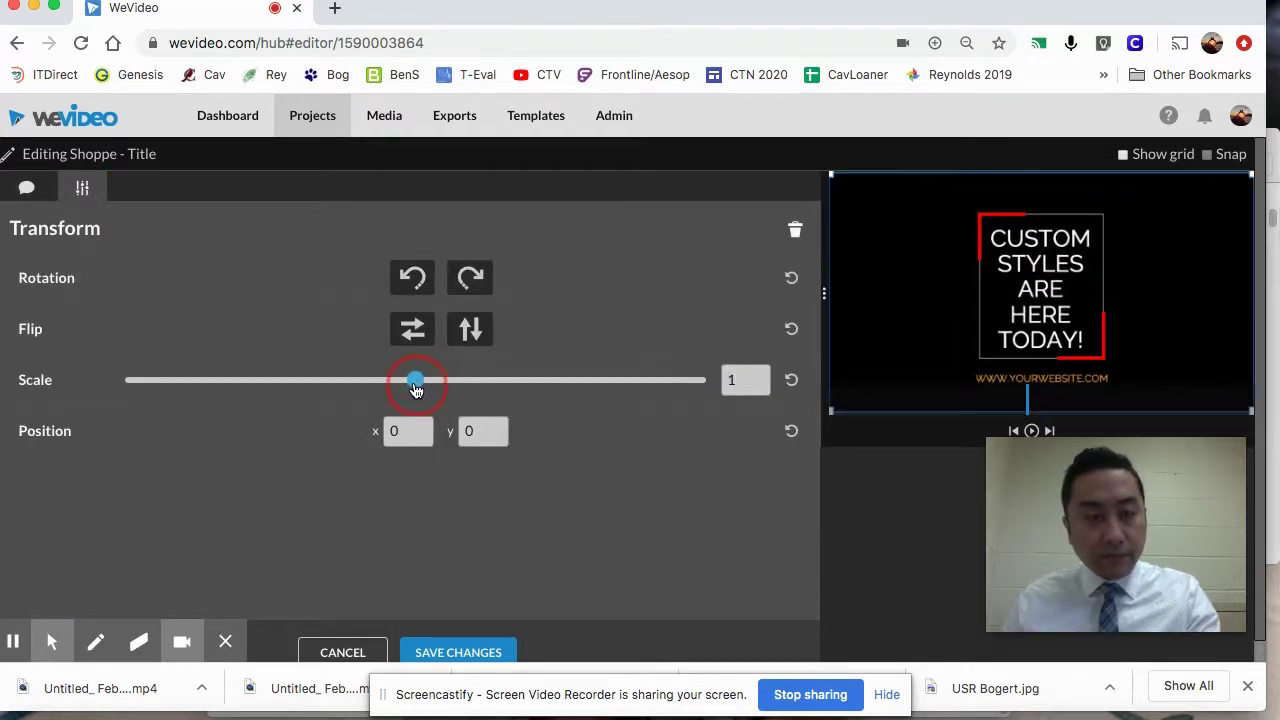
left_click(35, 188)
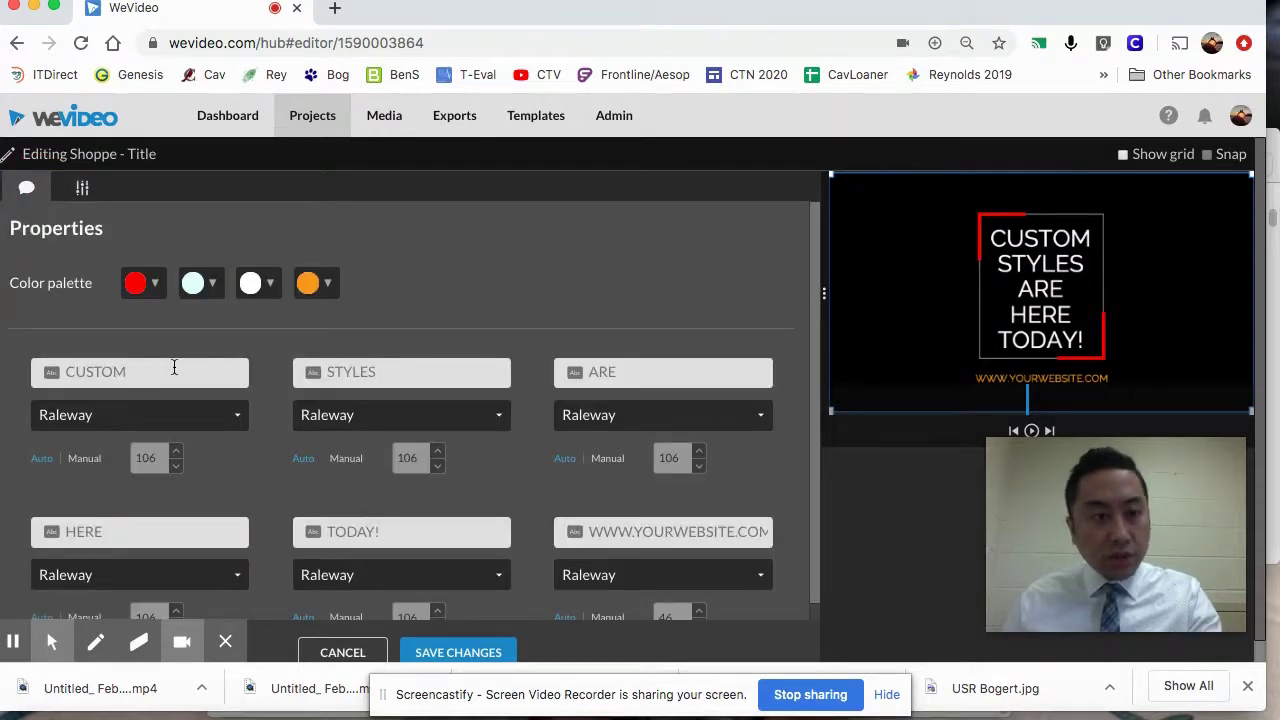
Step: Set the title's first four text lines to Sample, WeVideo, Tutorial and By, and enter the author's first name and surname in the last two
left_click_drag(174, 367, 43, 371)
key("BackSpace")
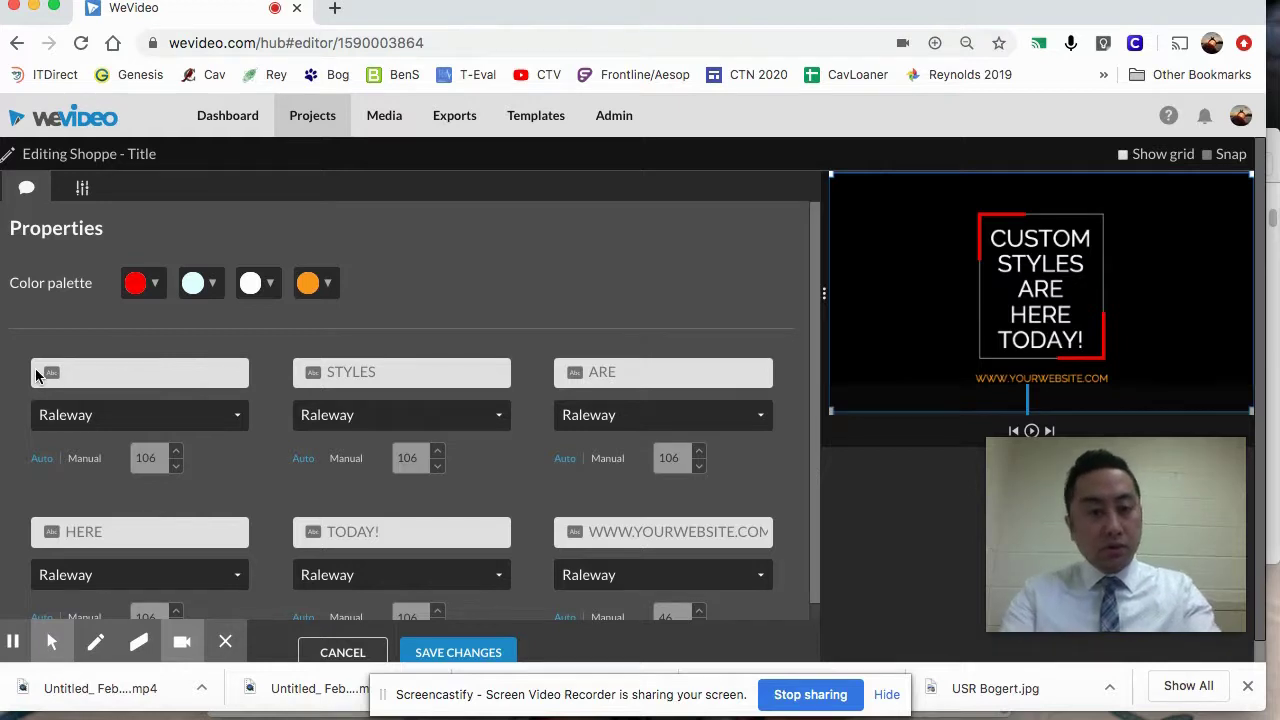
type("WE")
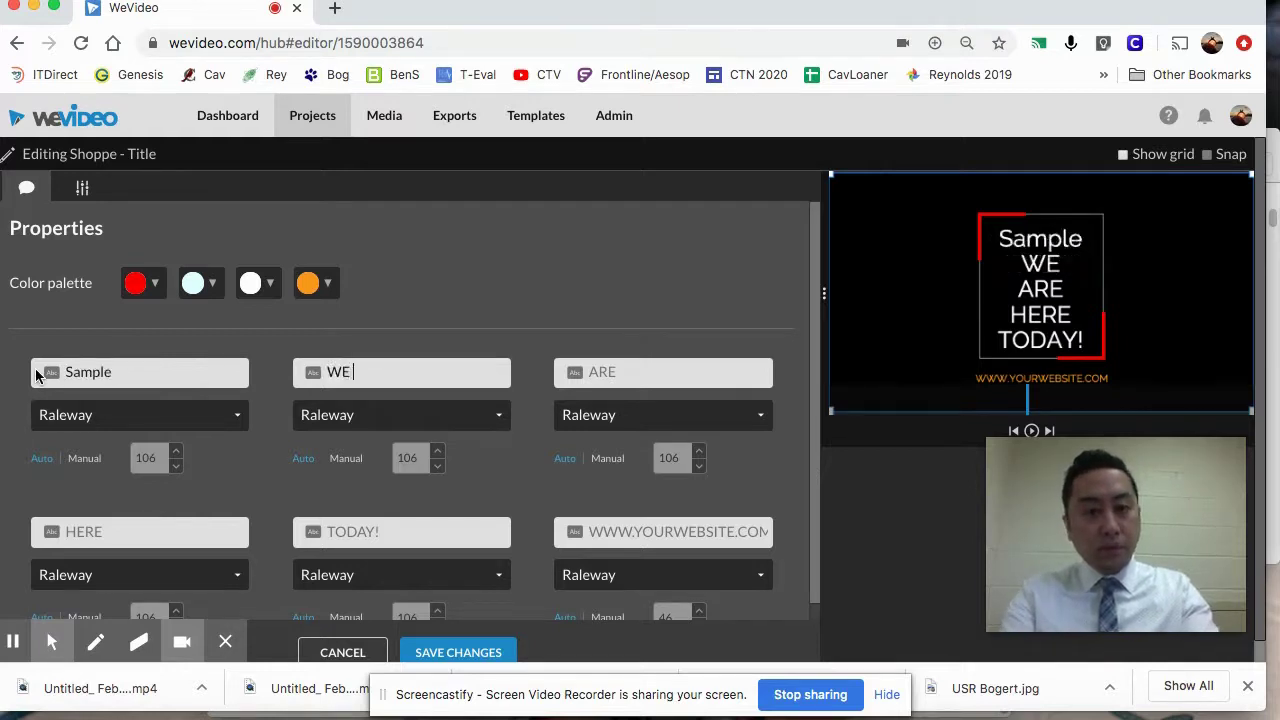
key("BackSpace")
type("eVi")
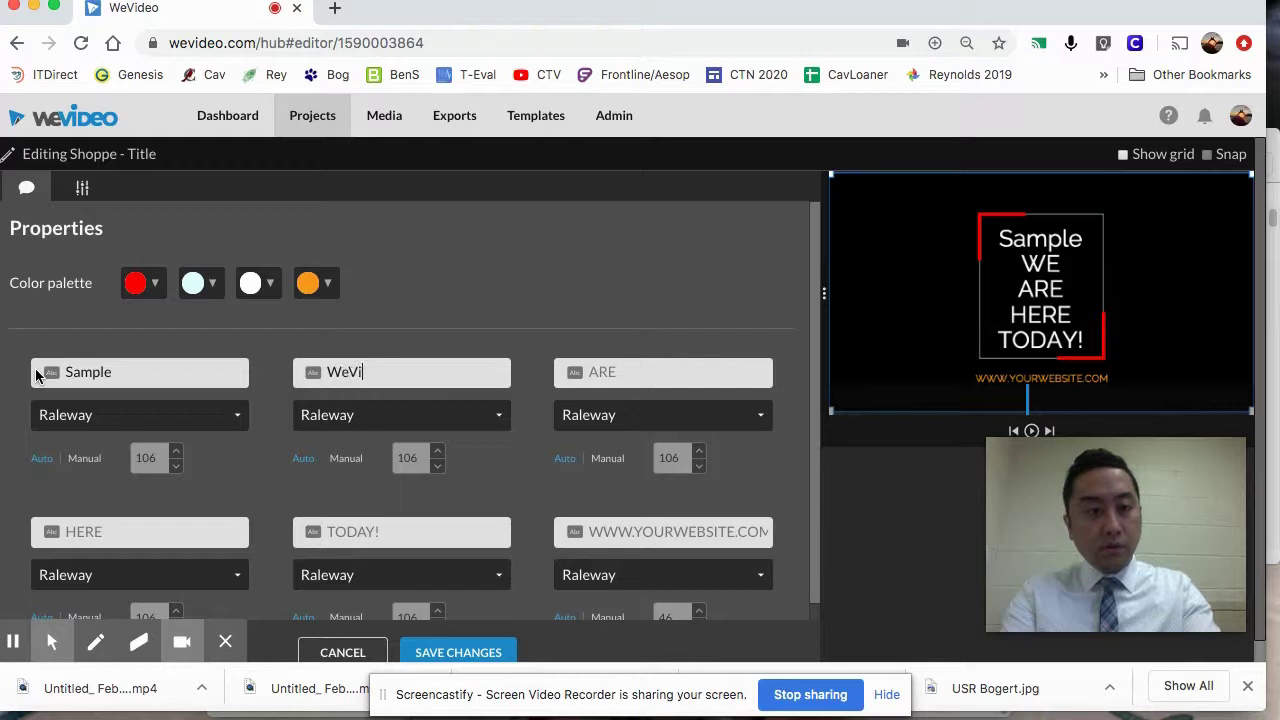
type("Tutorial")
key("Tab")
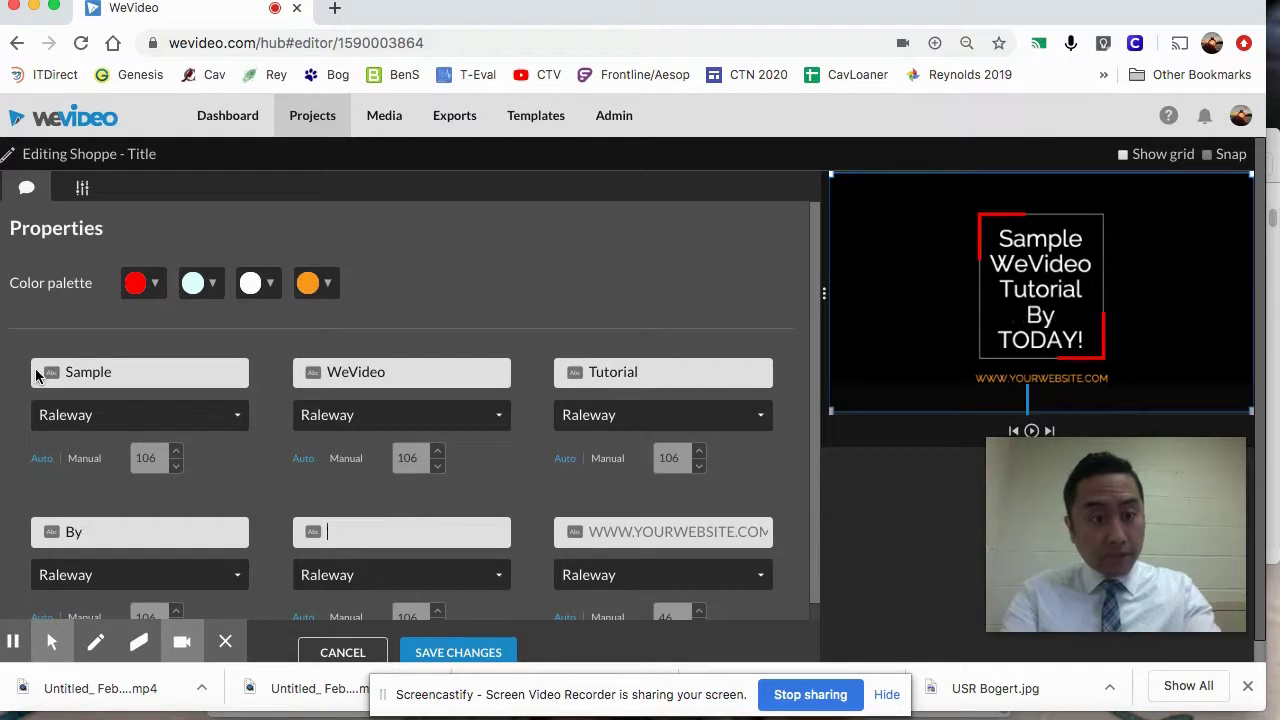
key("Tab")
type("Padill")
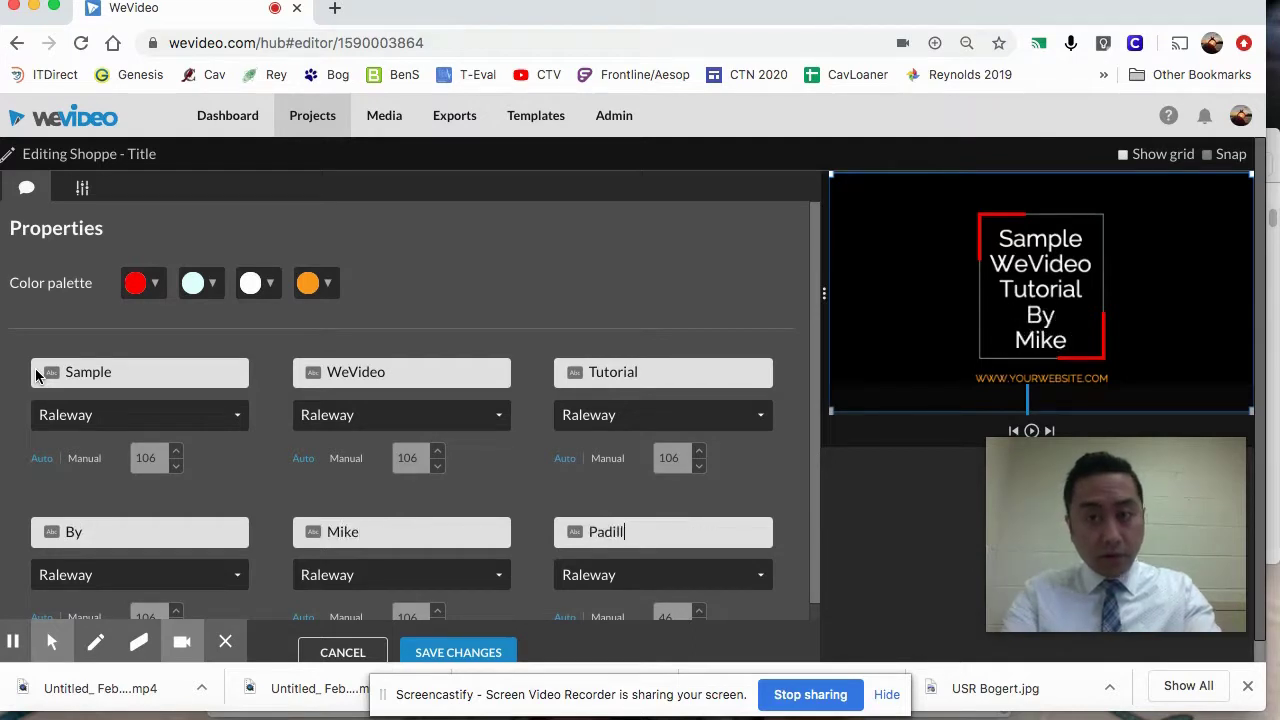
type("a")
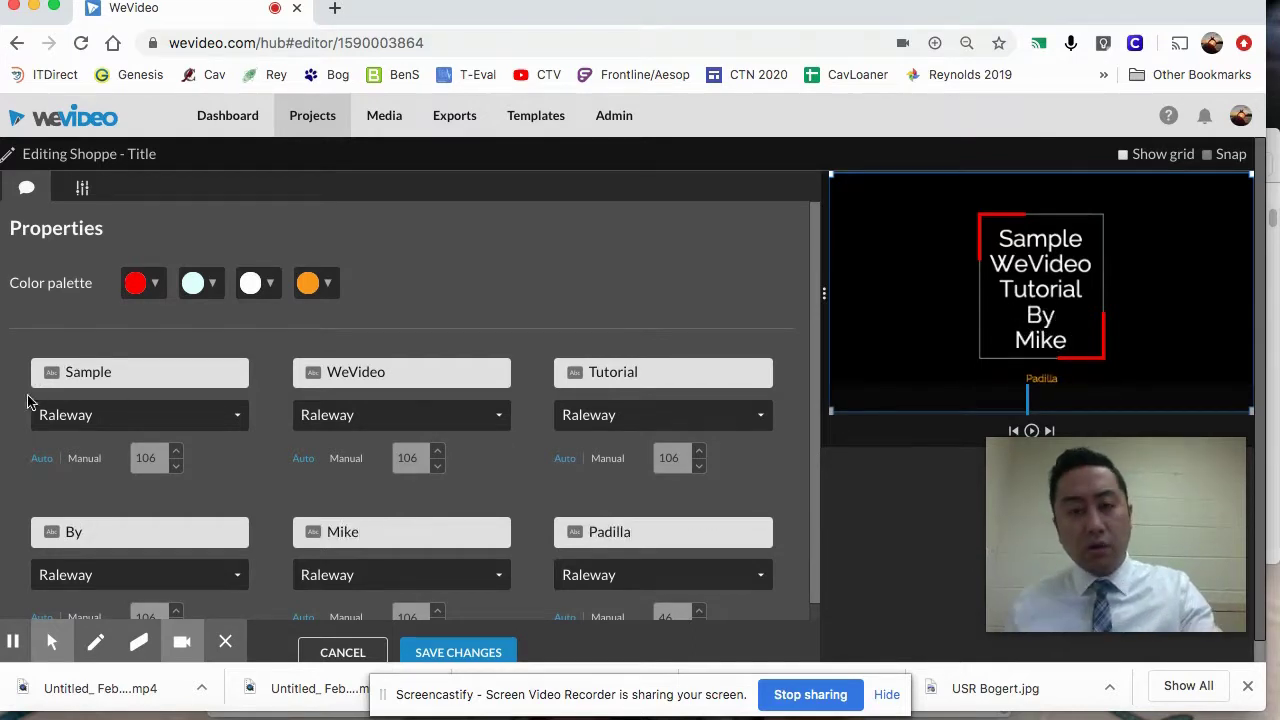
Step: Put the author's full name on the title's fifth line, set the sixth line to "Extra Font Here", and save the title changes
left_click(393, 530)
type("Padilla")
key("Tab")
type("E")
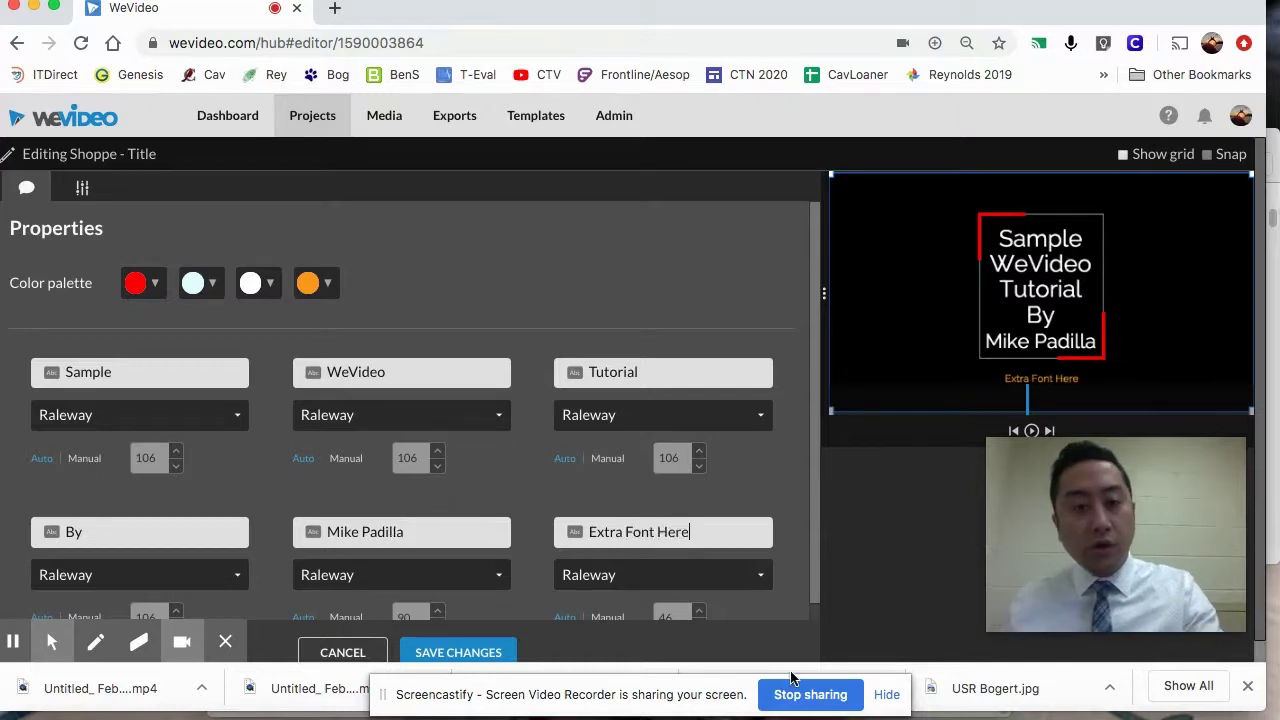
left_click(447, 652)
Step: Play the project from the start of the timeline to preview the edited title and the cut to the first clip
left_click_drag(271, 473, 140, 473)
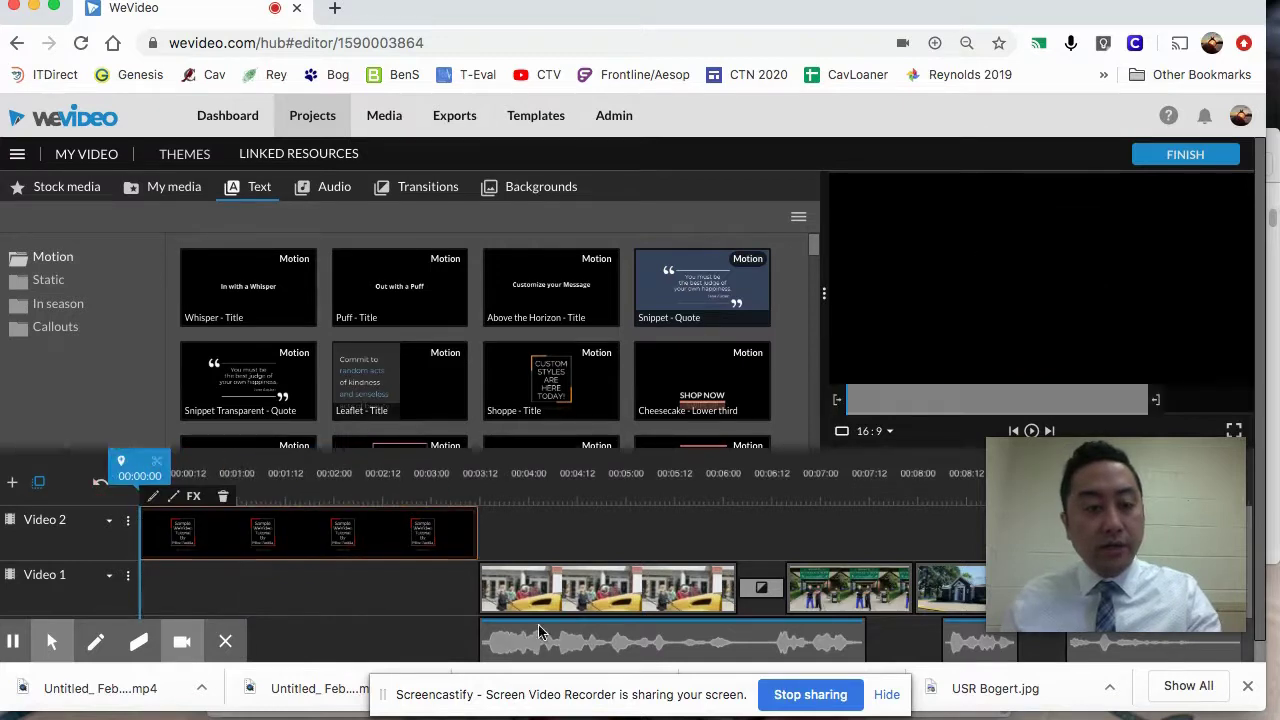
key("space")
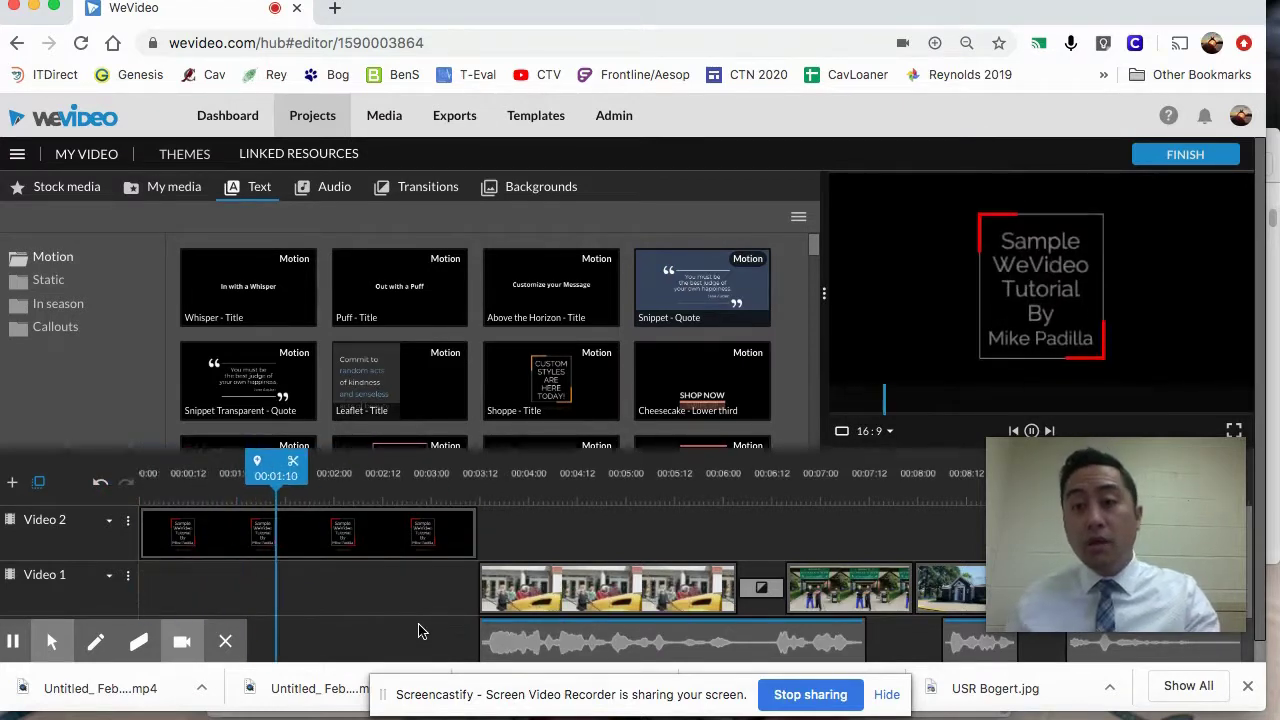
left_click(432, 582)
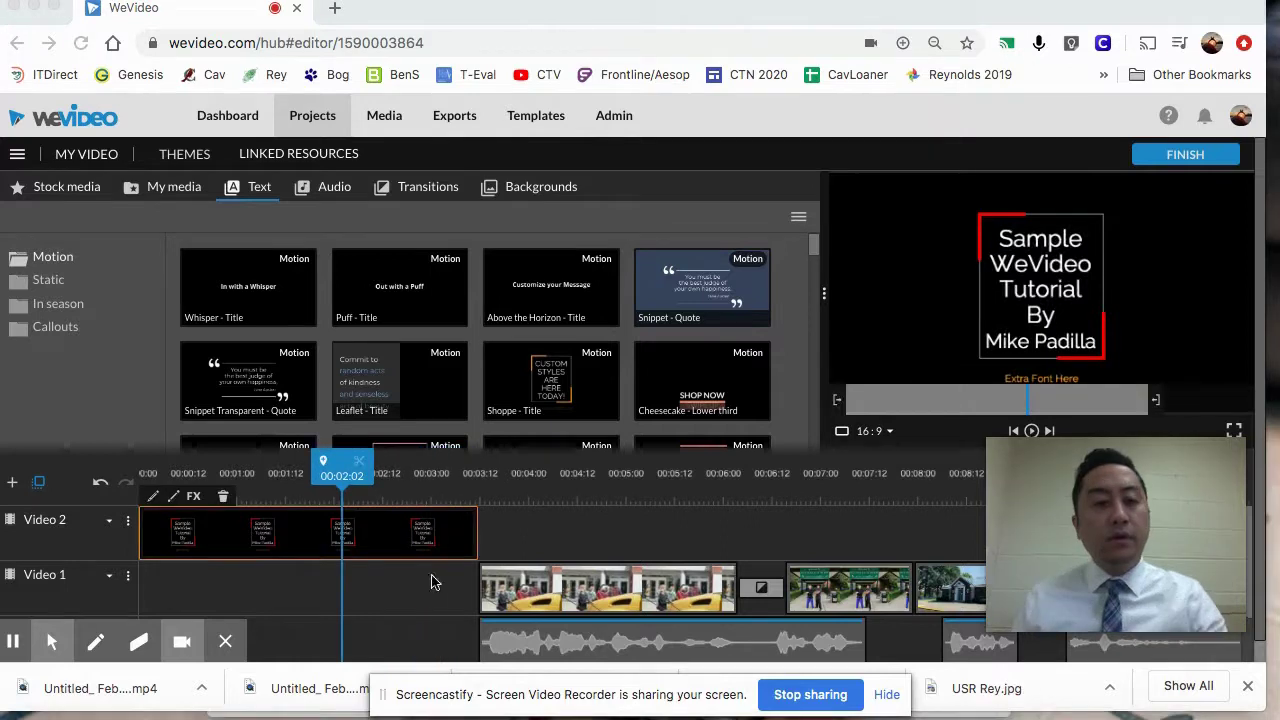
left_click_drag(345, 476, 140, 474)
key("space")
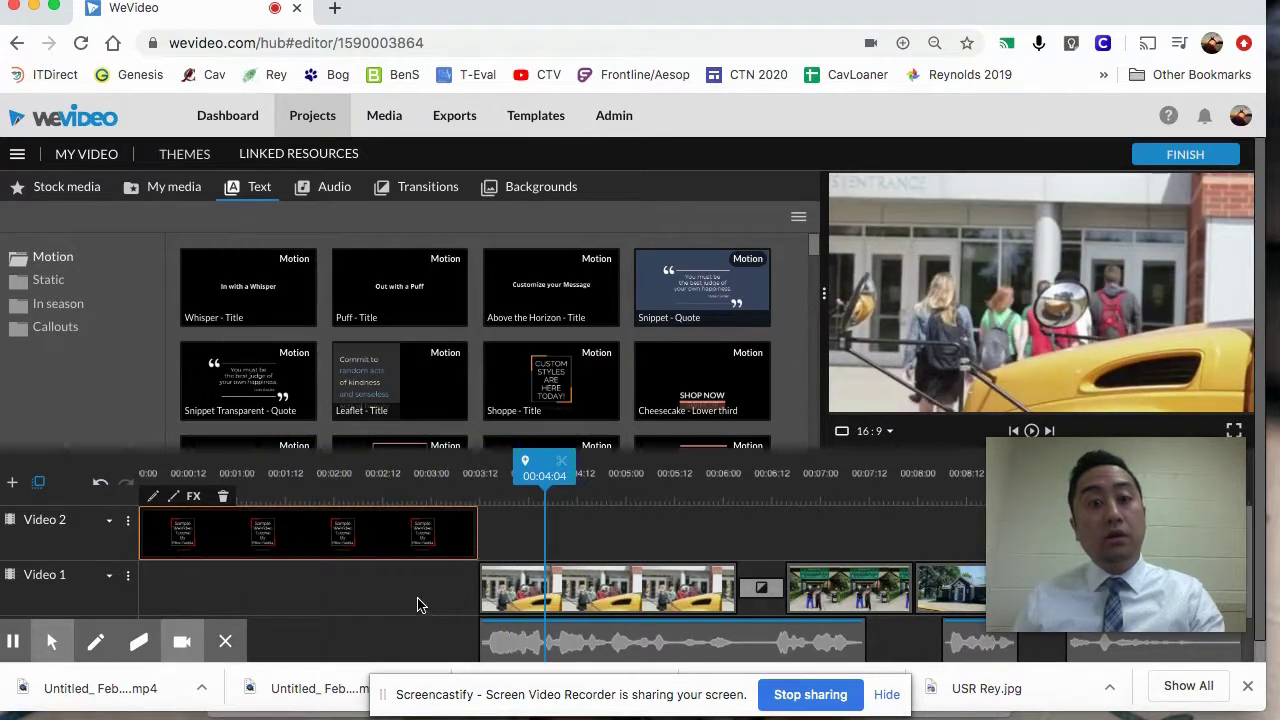
Step: Preview the premium Feel Good track "Wet Lips - Audio Hero" and add it to the Voiceover 1 track at the start of the timeline
scroll(419, 605, "down", 1)
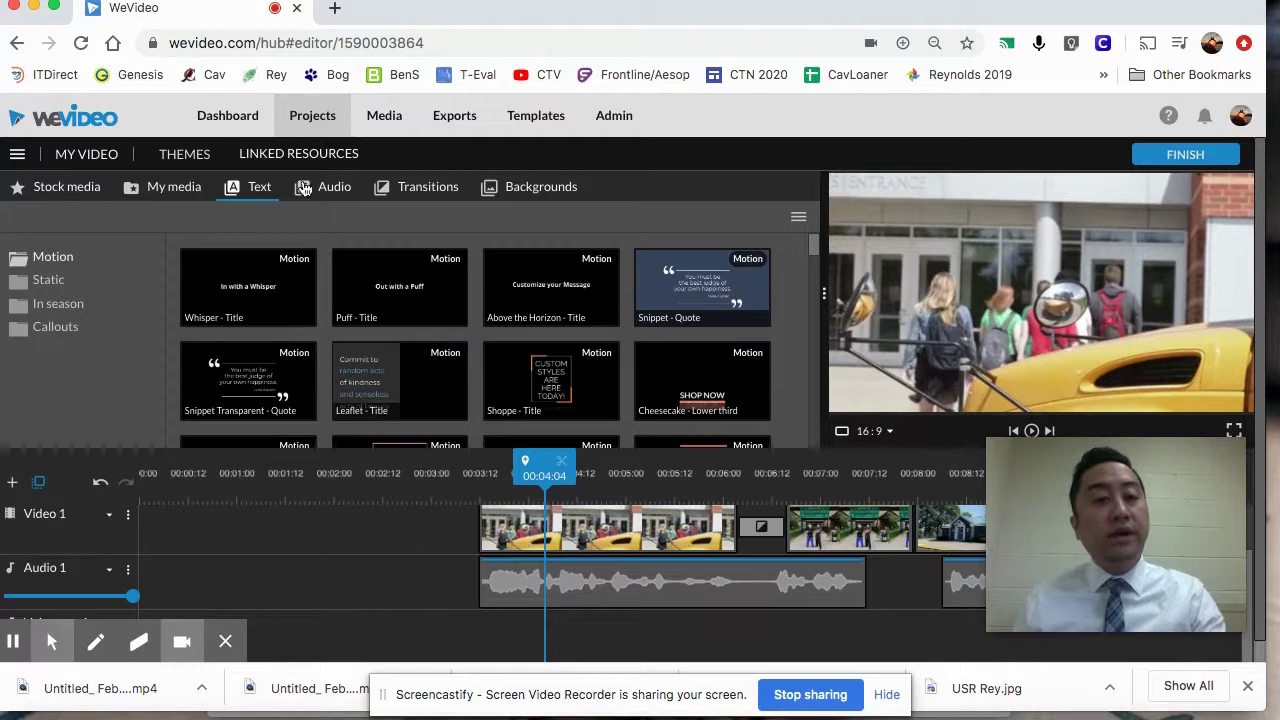
left_click(333, 190)
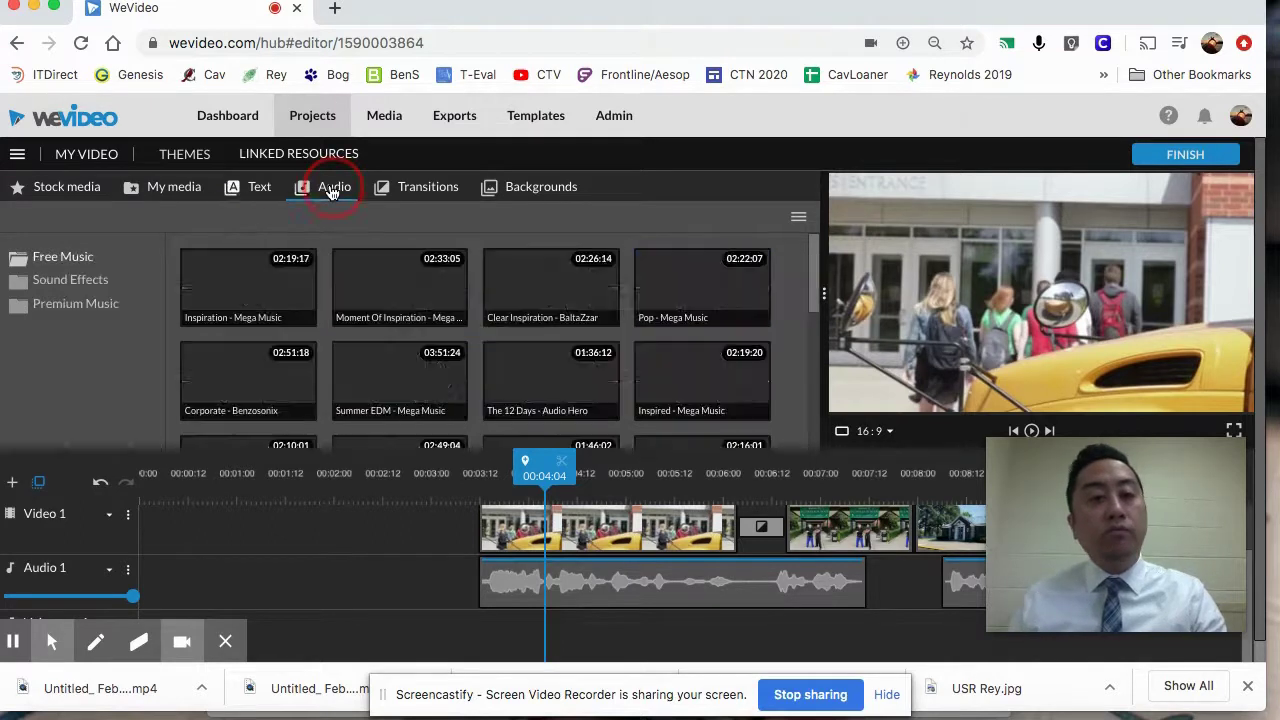
left_click(68, 312)
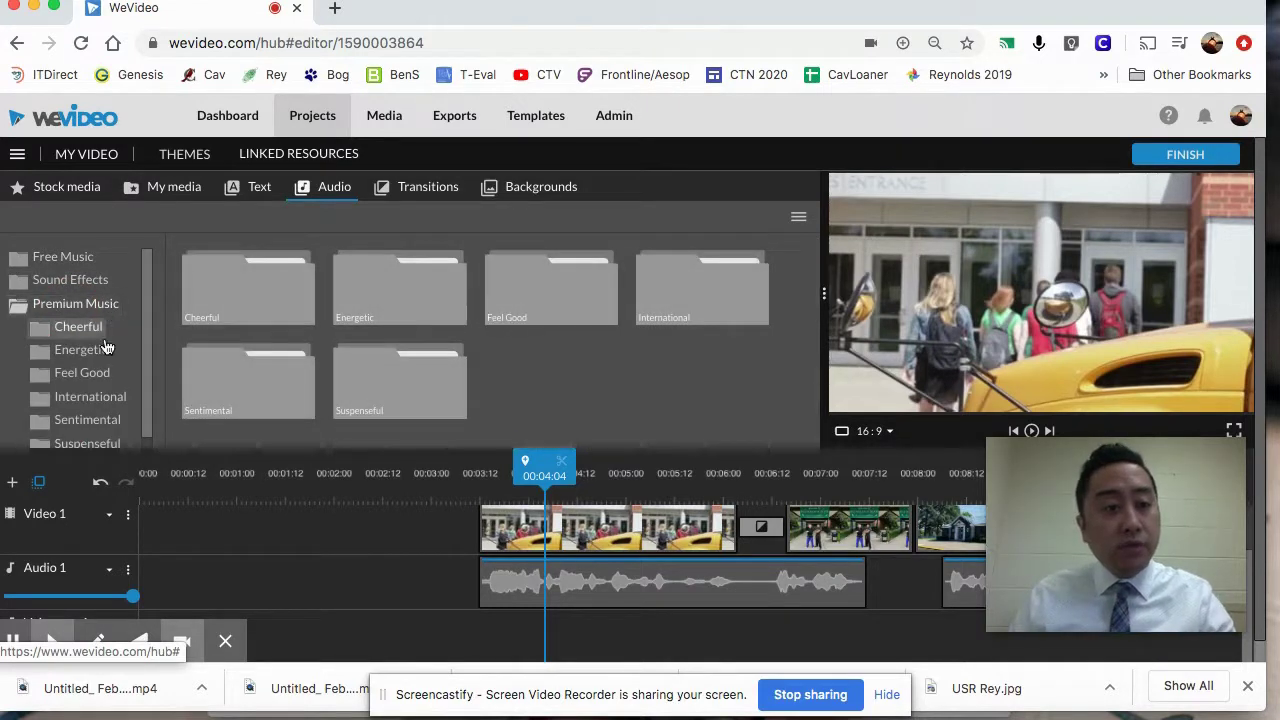
left_click(84, 374)
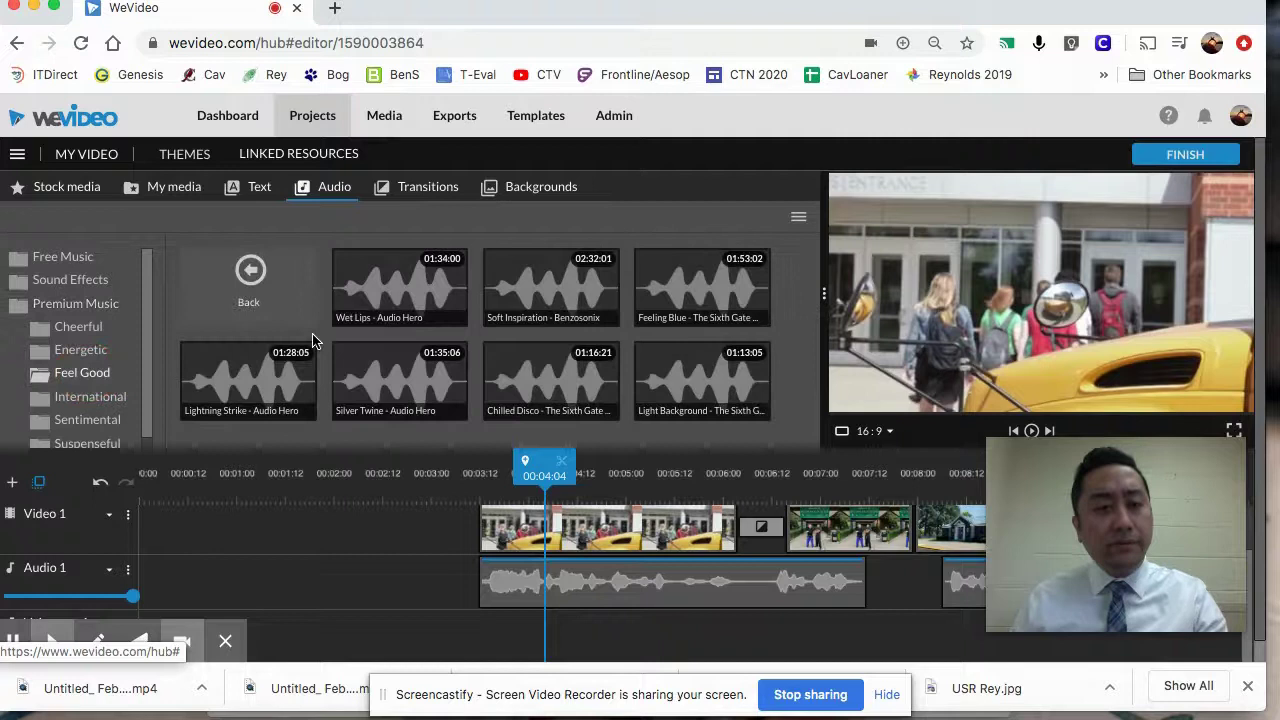
left_click(407, 293)
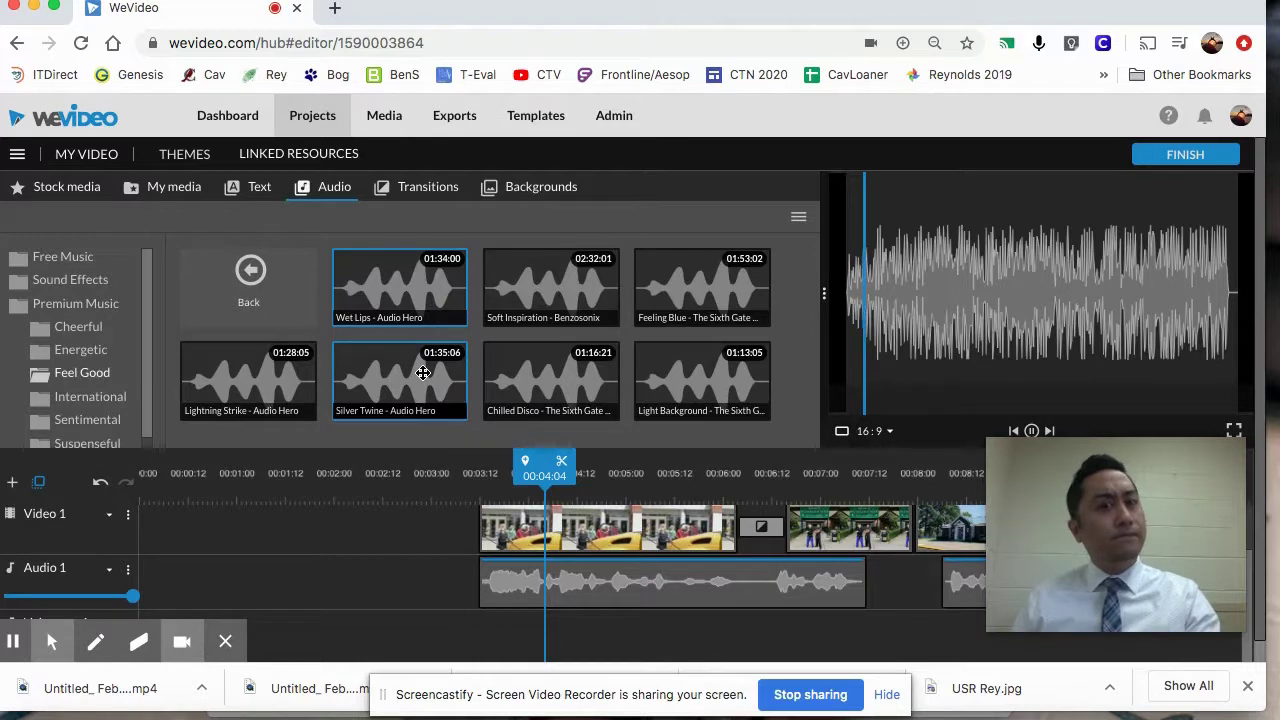
mouse_move(394, 289)
left_mouse_down()
mouse_move(429, 349)
mouse_move(210, 590)
mouse_move(389, 311)
mouse_move(380, 606)
left_mouse_up()
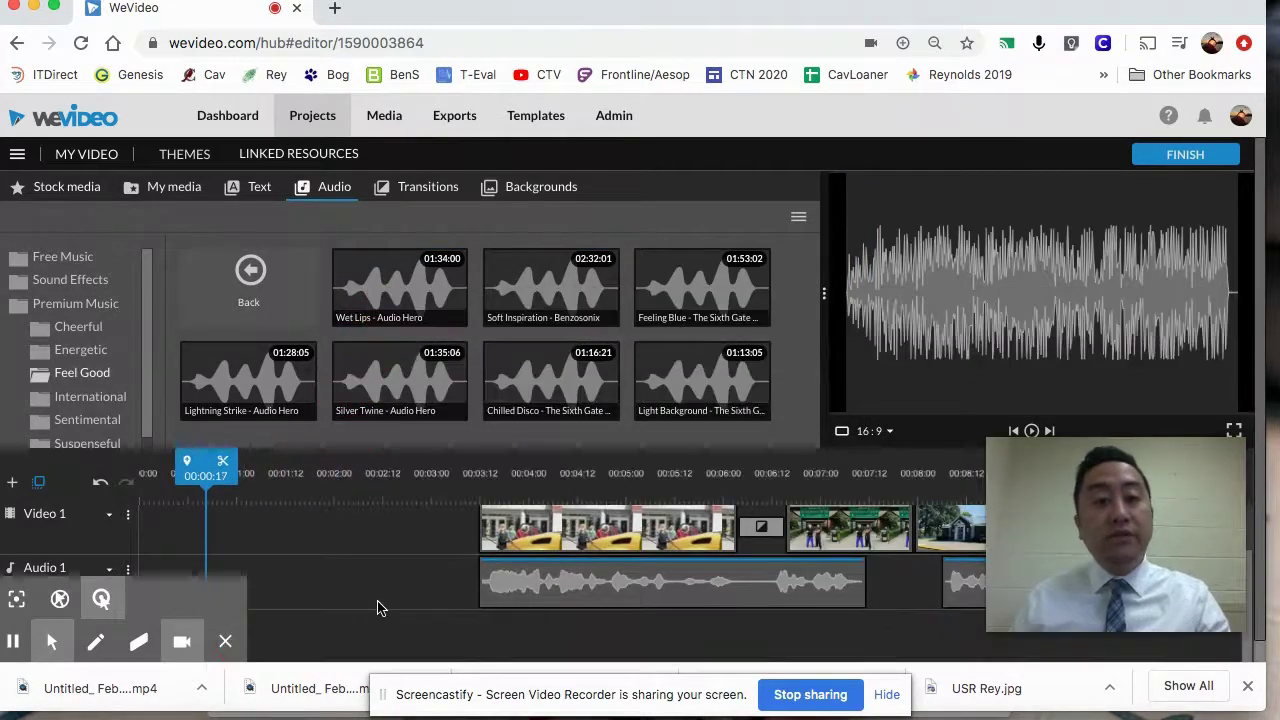
left_click_drag(429, 284, 150, 606)
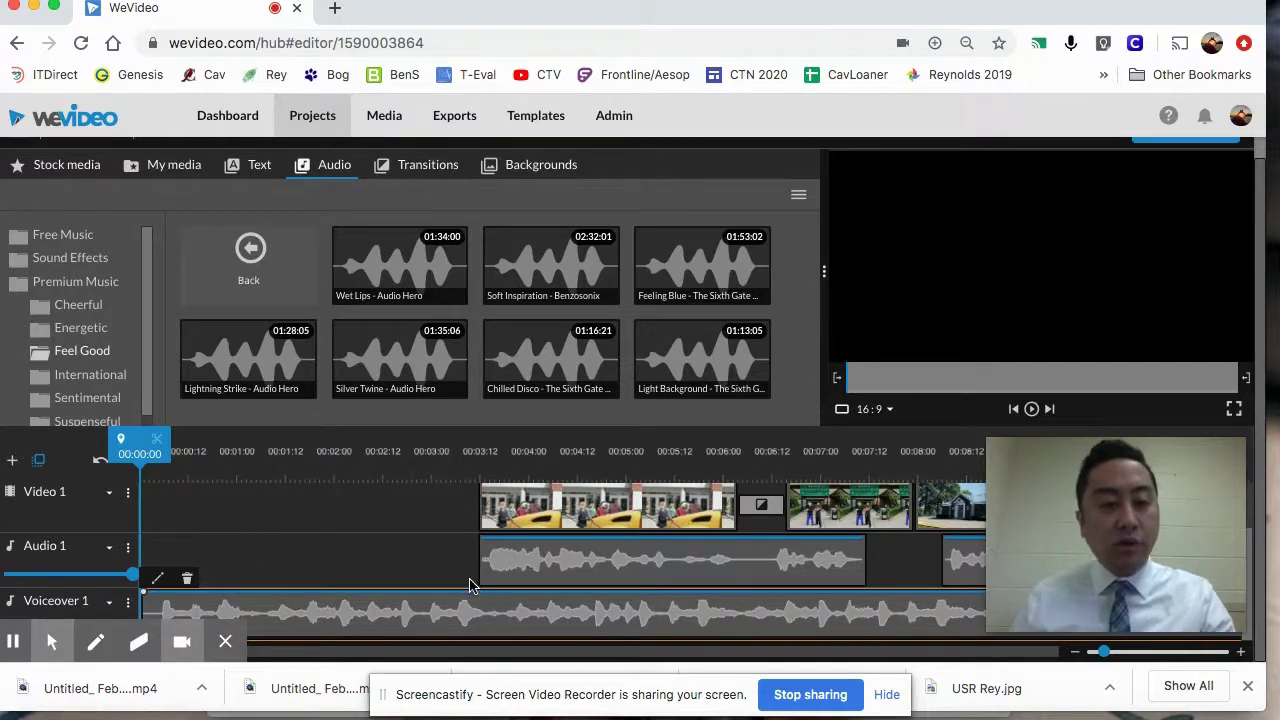
Step: Play the project from the start to hear the background music under the title and narration
scroll(352, 556, "up", 2)
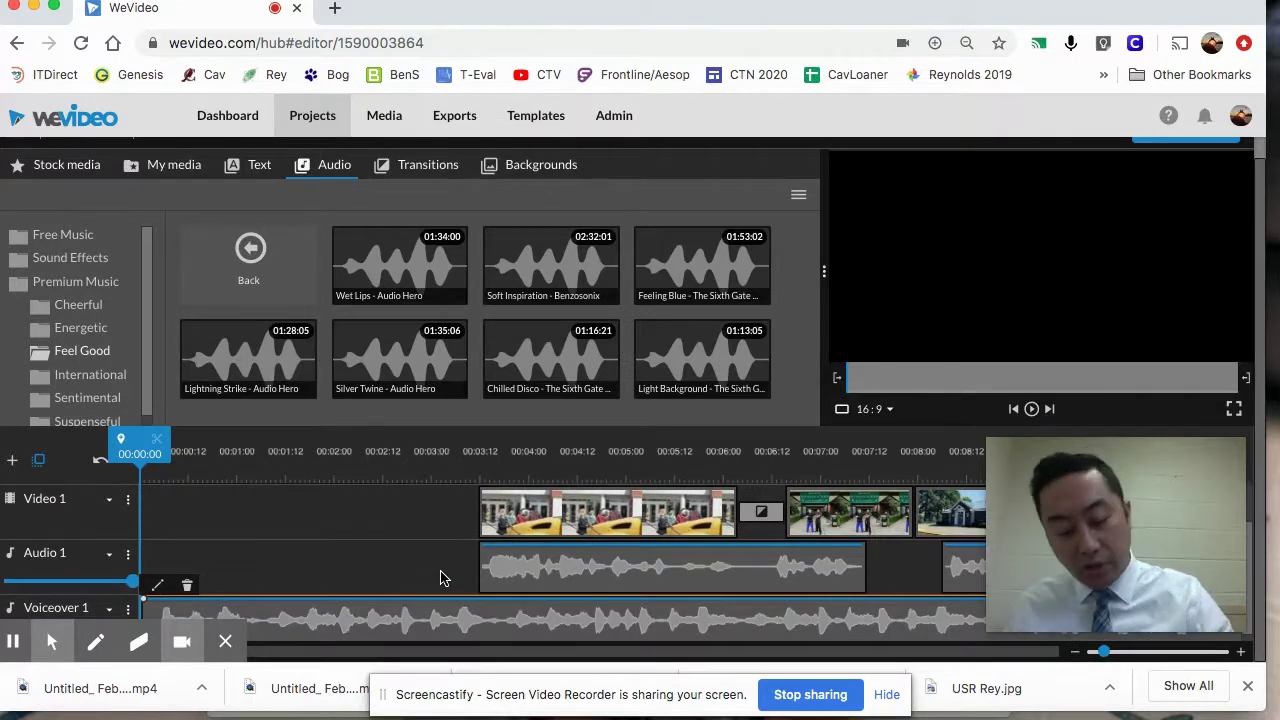
key("space")
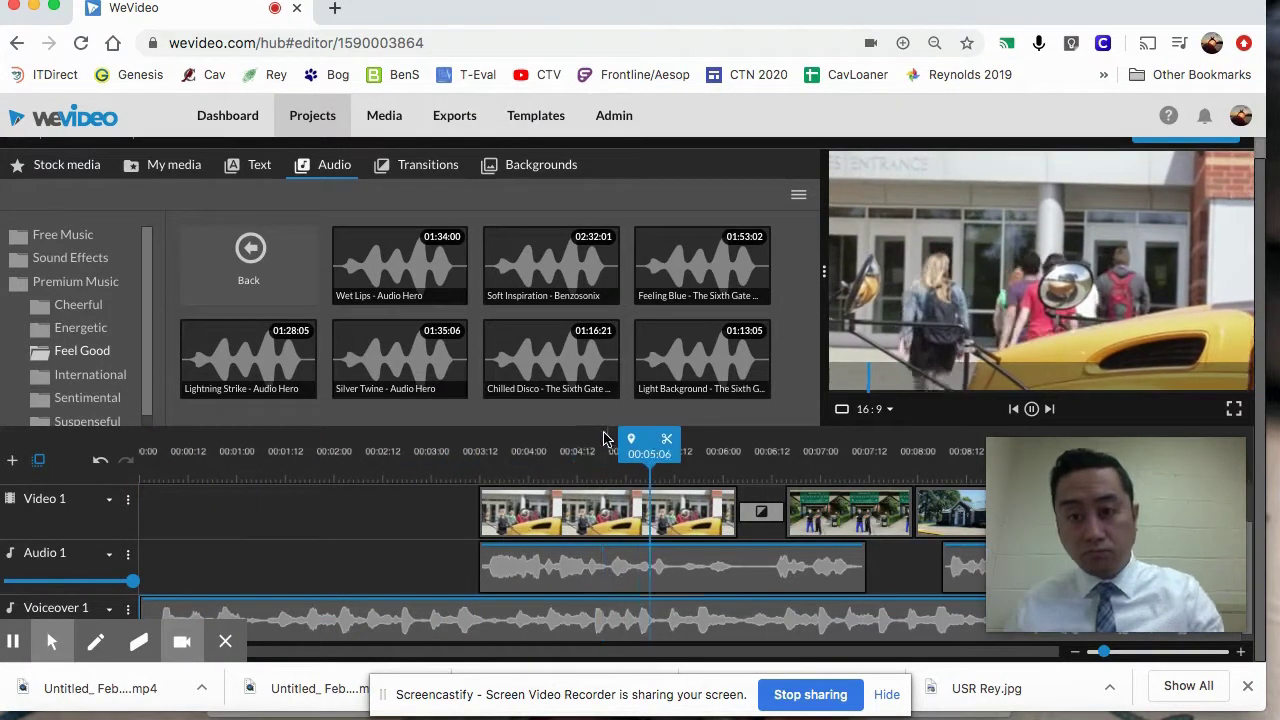
key("space")
Step: Add two volume keyframes to the music around 00:03:12 and lower the second one so the music fades where the narration starts
left_click(481, 455)
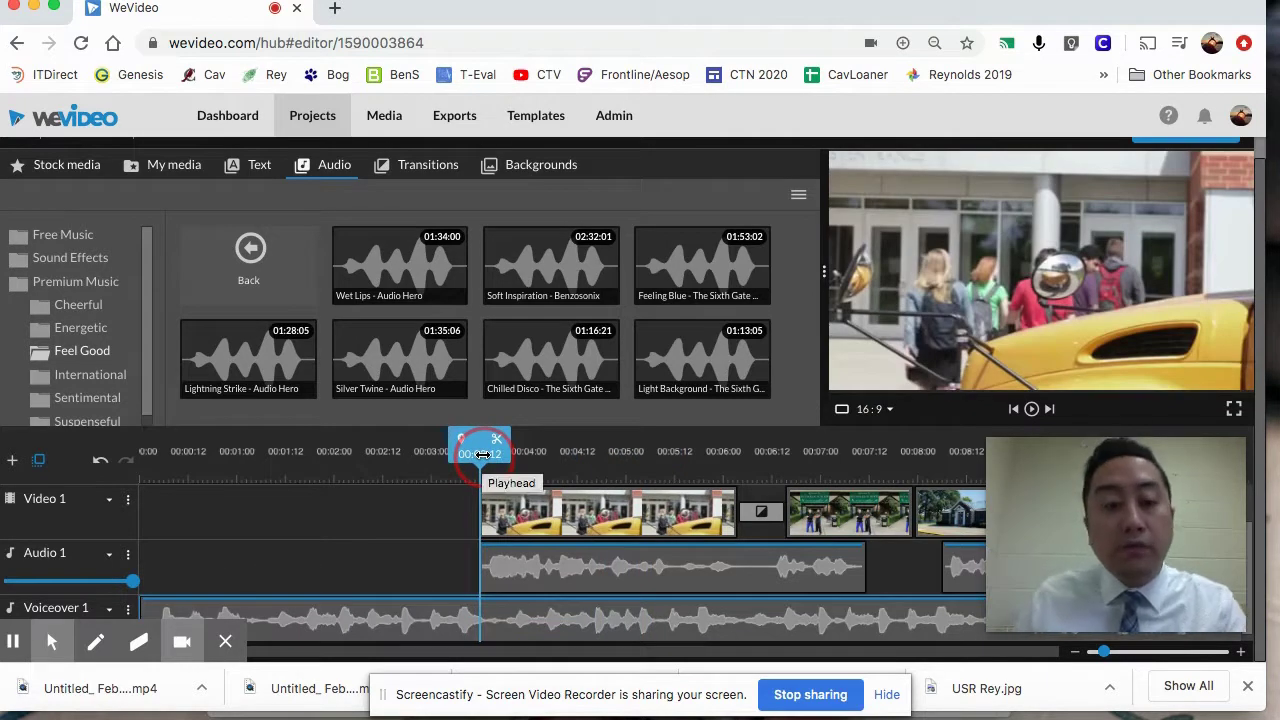
left_click(481, 455)
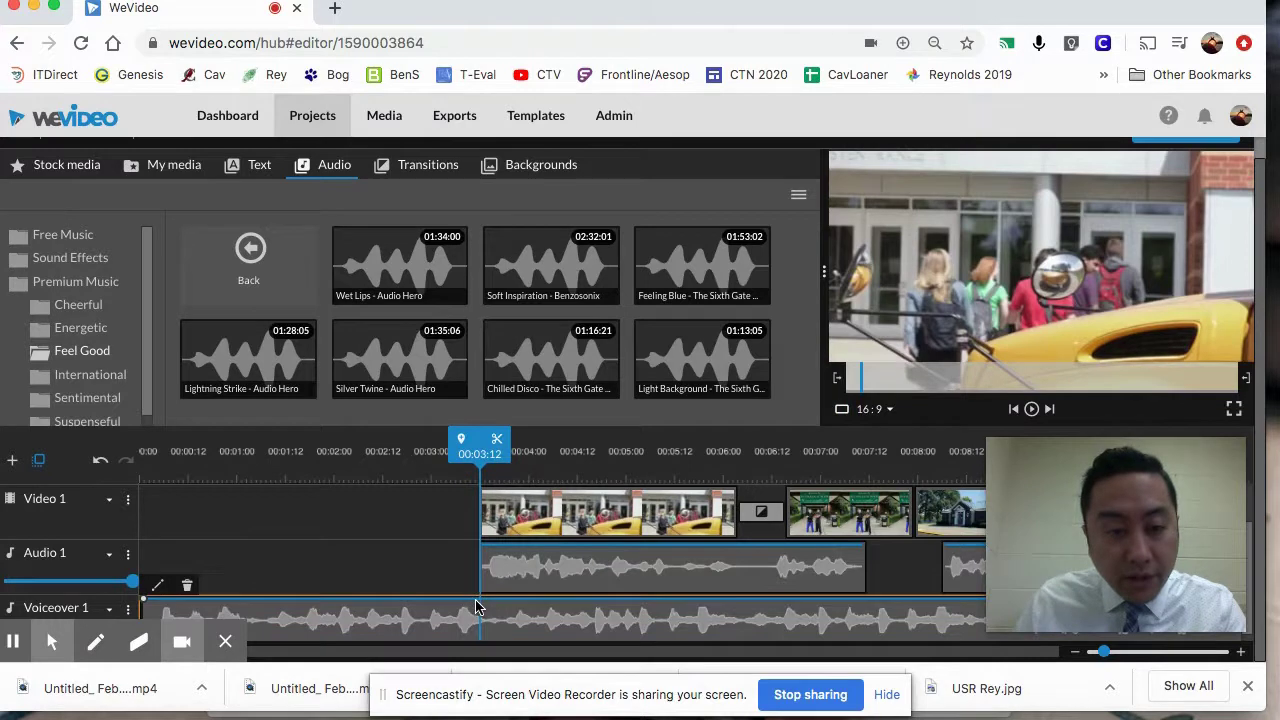
mouse_move(466, 606)
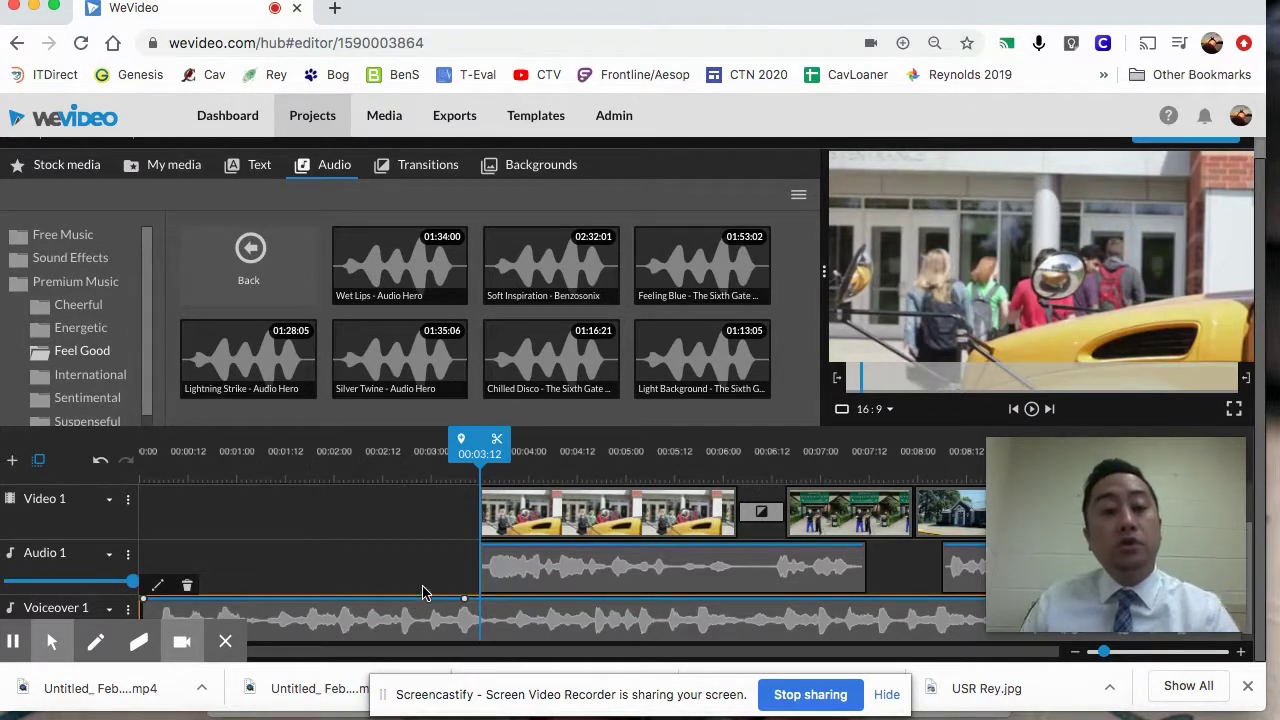
left_click_drag(461, 603, 436, 602)
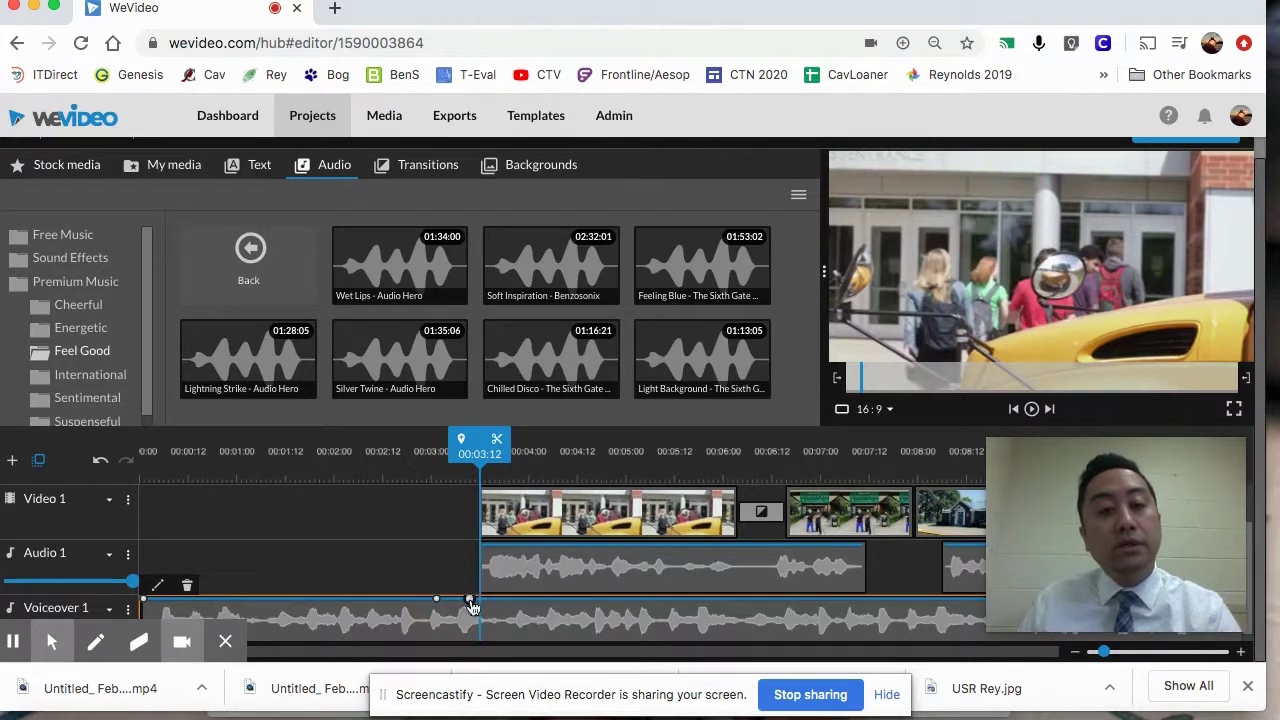
mouse_move(472, 606)
left_click_drag(470, 605, 487, 627)
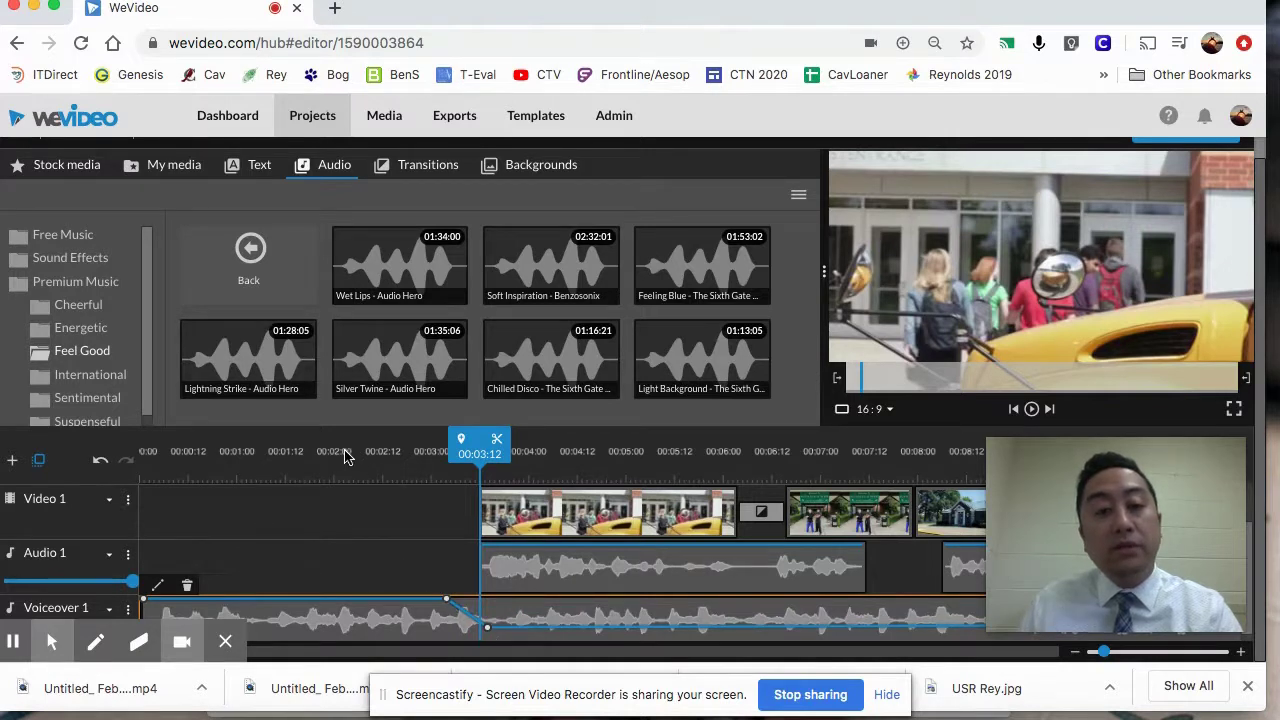
Step: Play back the music fade and lower its second volume keyframe to 22%
left_click_drag(480, 447, 206, 455)
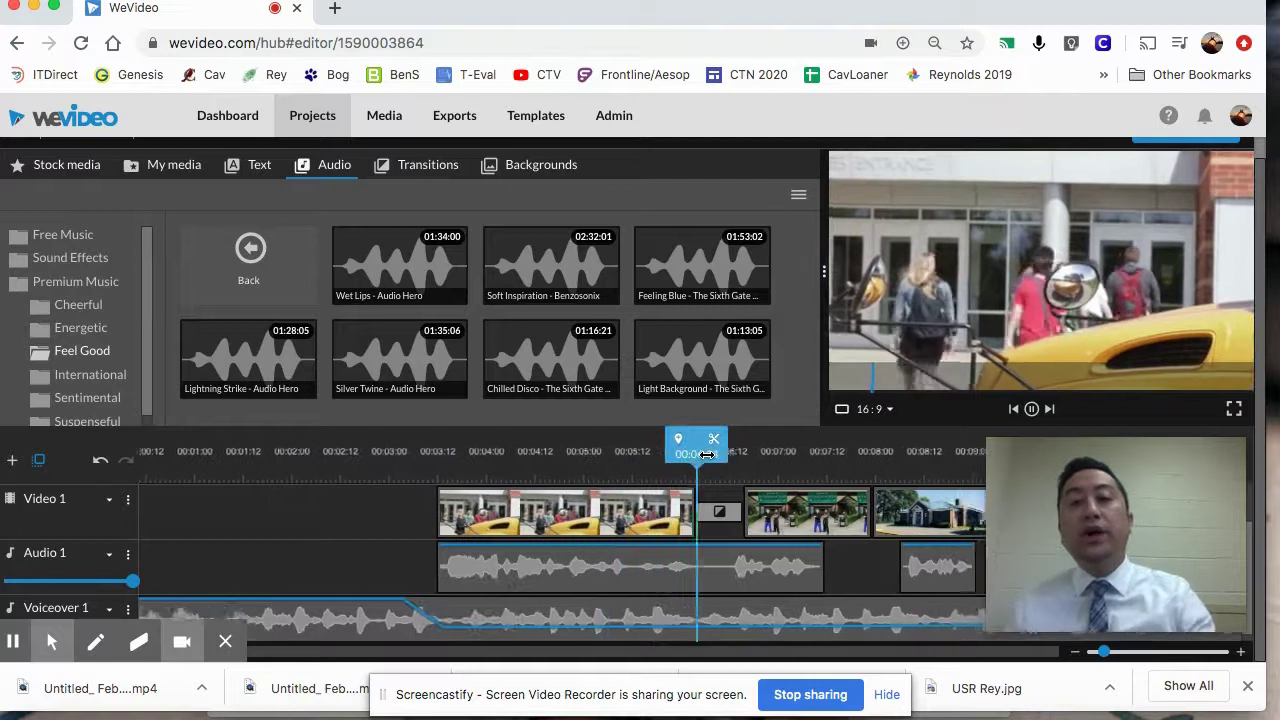
left_click_drag(690, 455, 426, 459)
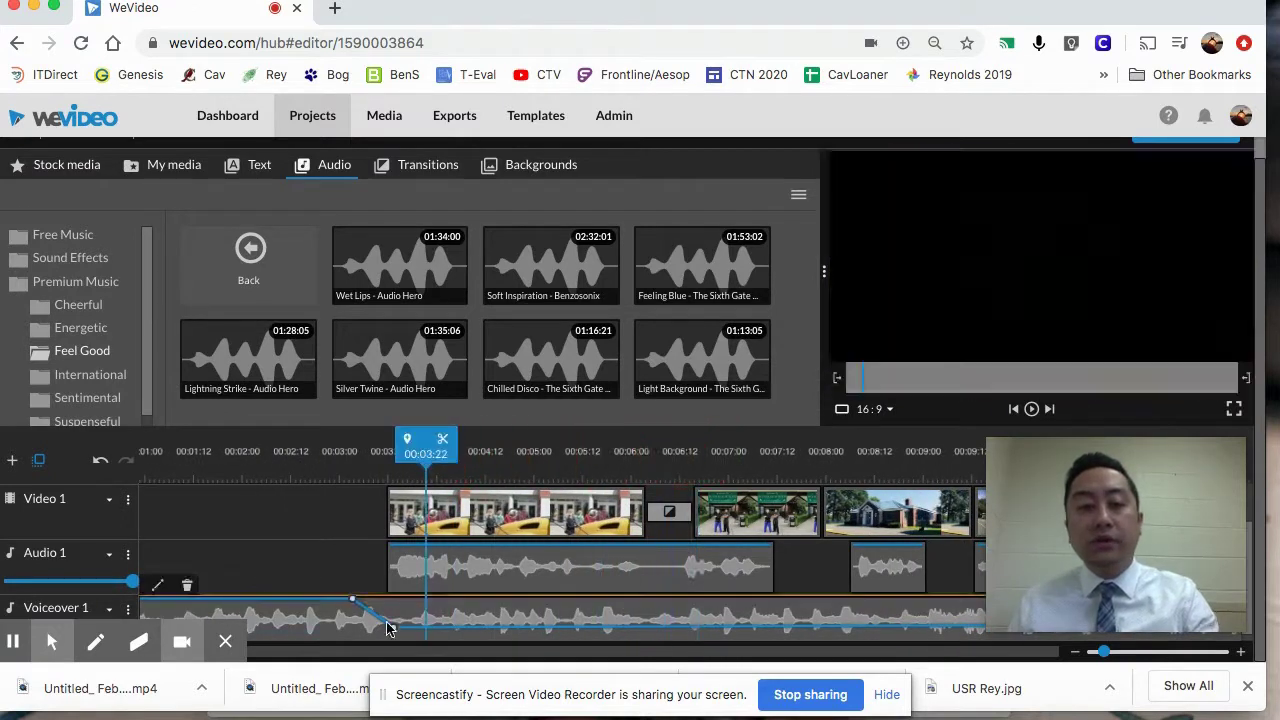
left_click_drag(393, 634, 395, 637)
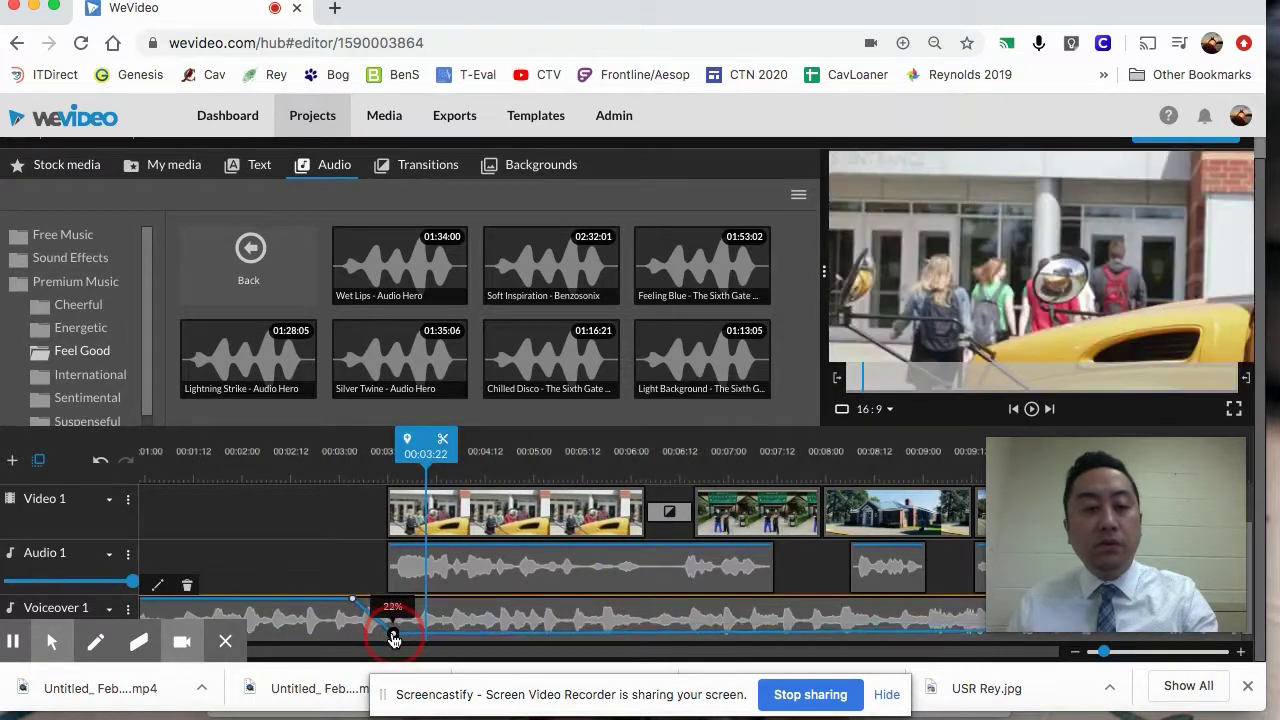
Step: Play the timeline from 00:02:11 to check the lowered music level under the narration
left_click(287, 453)
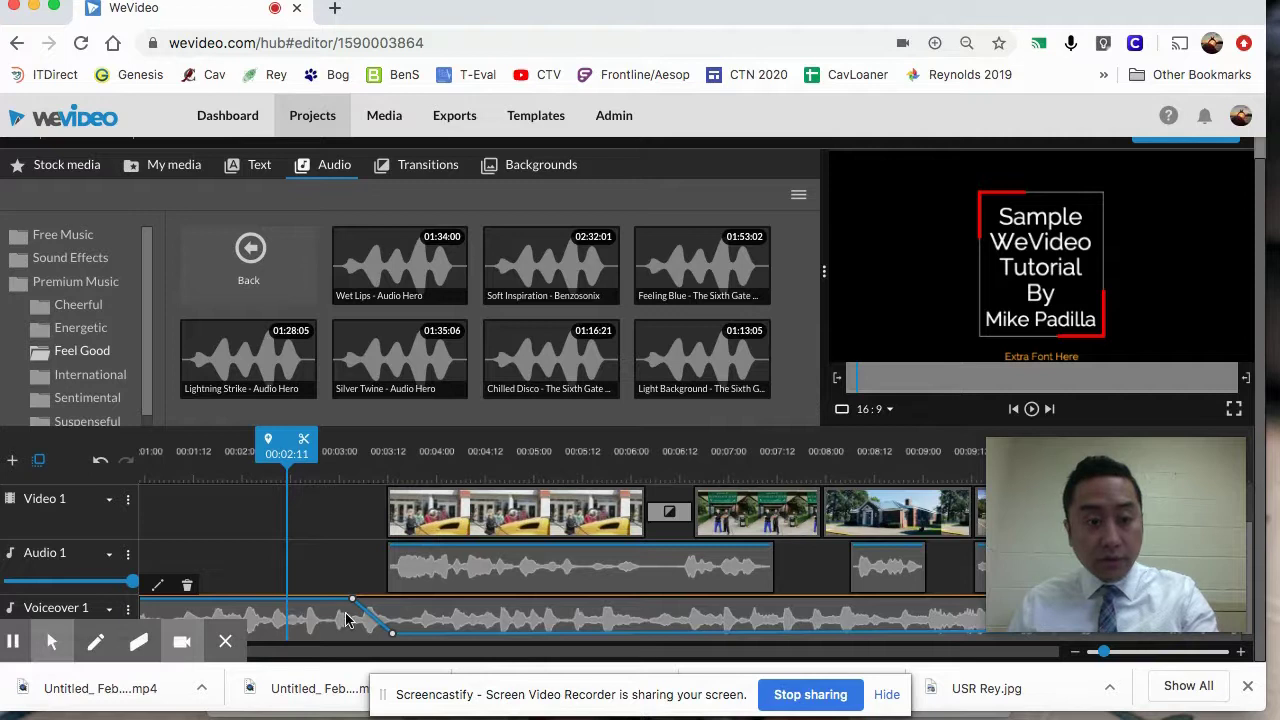
mouse_move(52, 641)
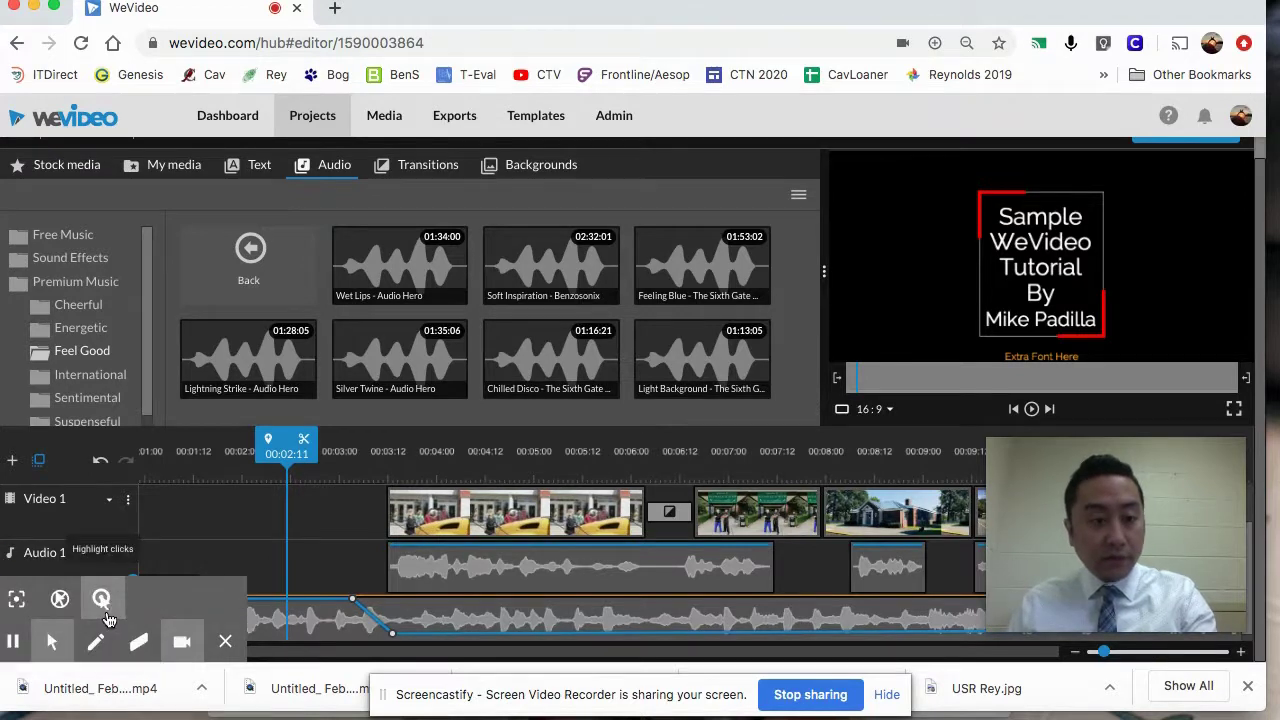
left_click(225, 642)
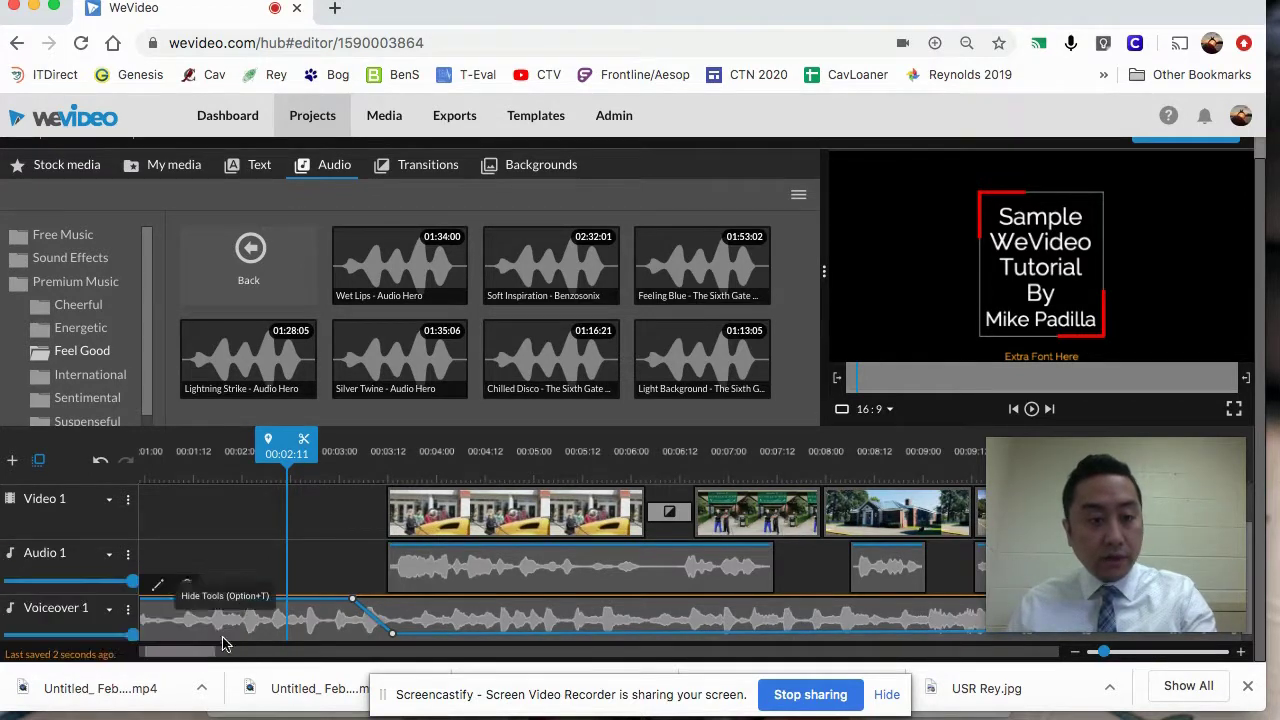
left_click(110, 611)
scroll(133, 612, "down", 1)
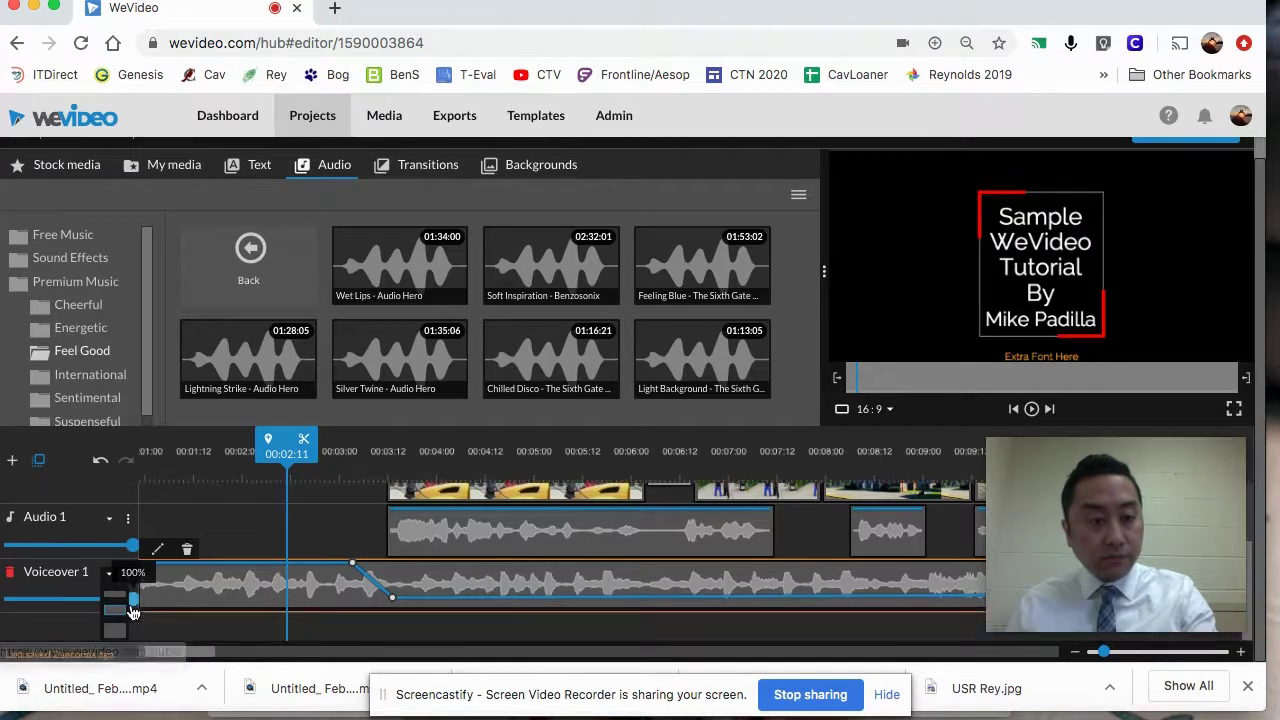
scroll(108, 578, "up", 1)
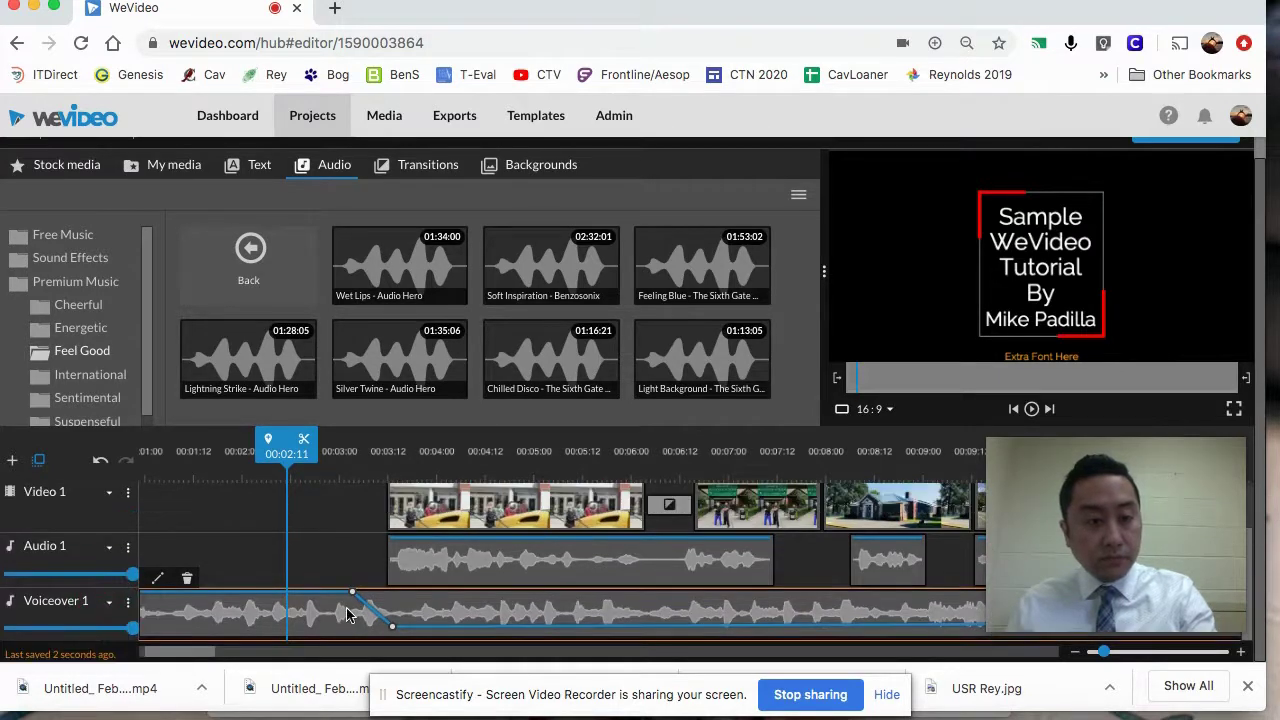
key("space")
scroll(371, 620, "left", 2)
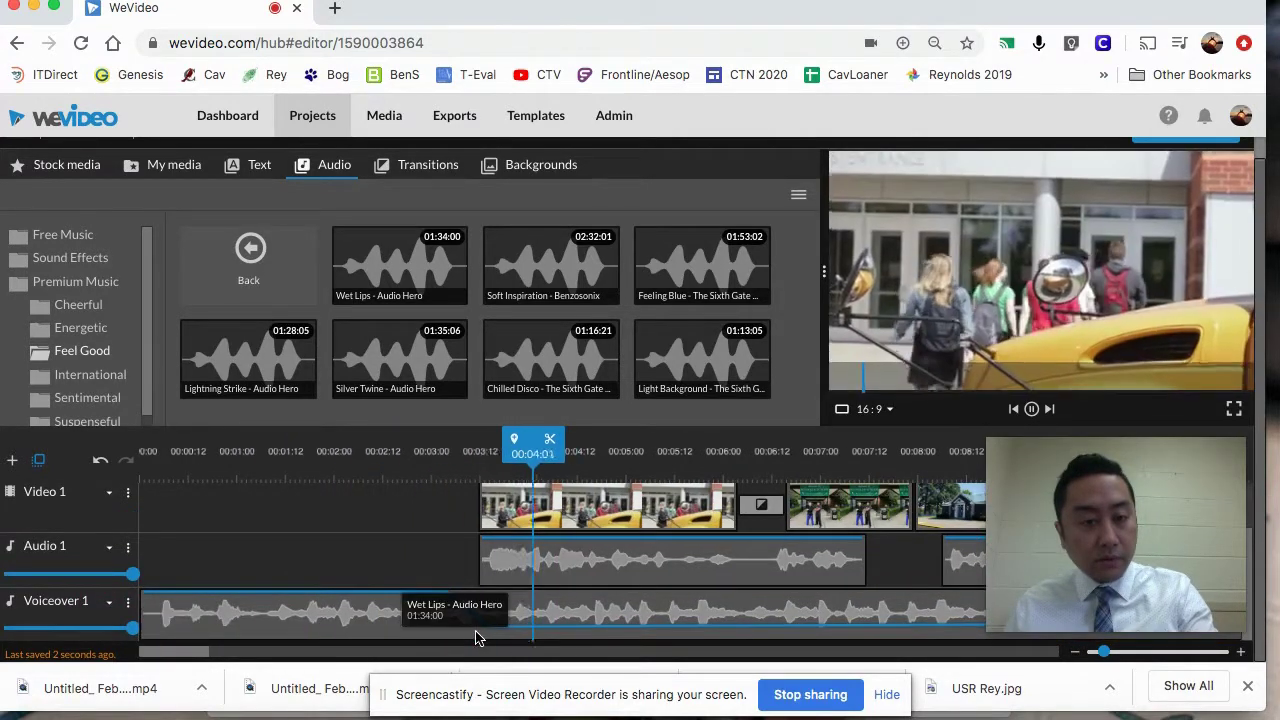
left_click(480, 636)
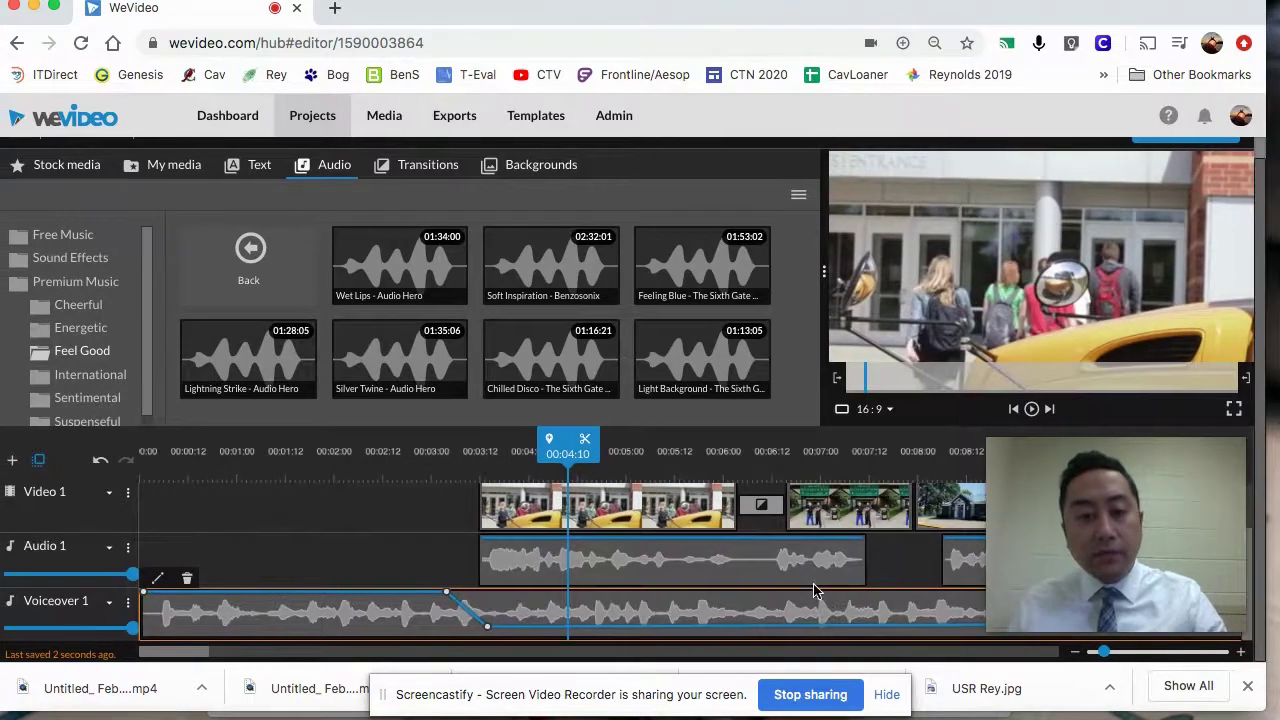
Step: Add two volume keyframes to the music around 00:13:07, where the narration ends, and raise the second one to 100%
left_click_drag(1105, 652, 1104, 651)
left_click(810, 484)
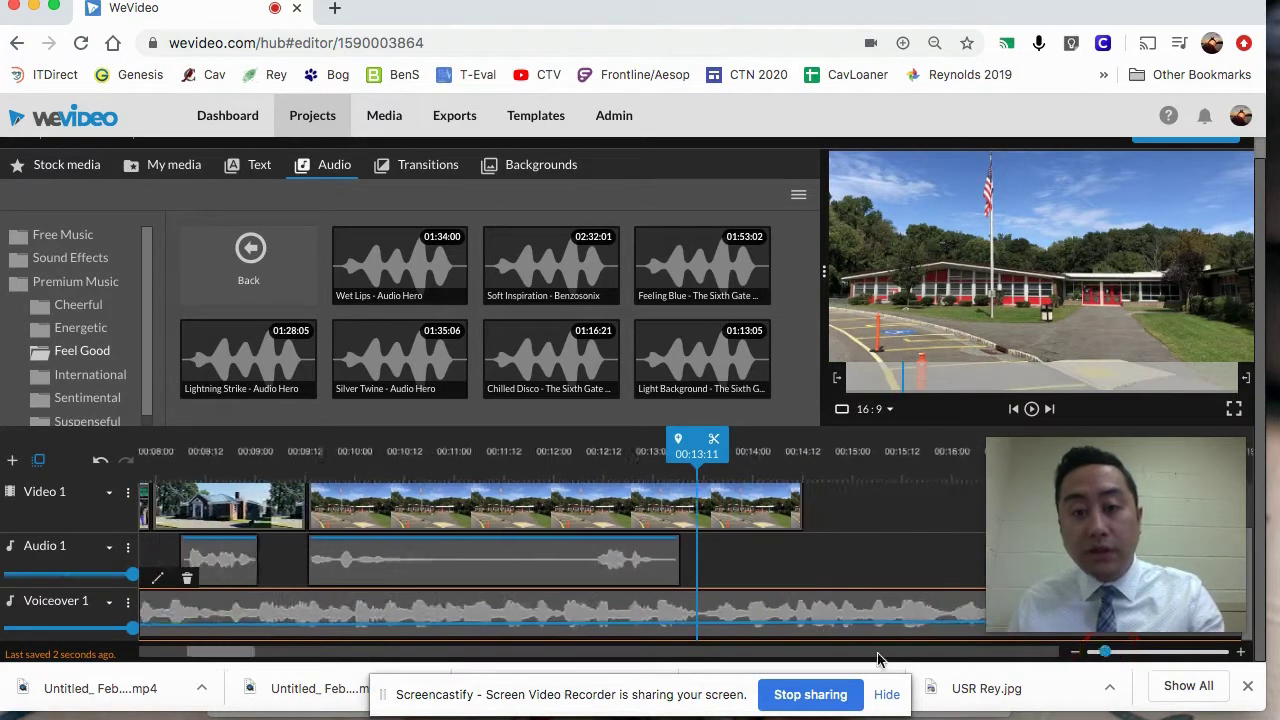
left_click_drag(697, 453, 685, 460)
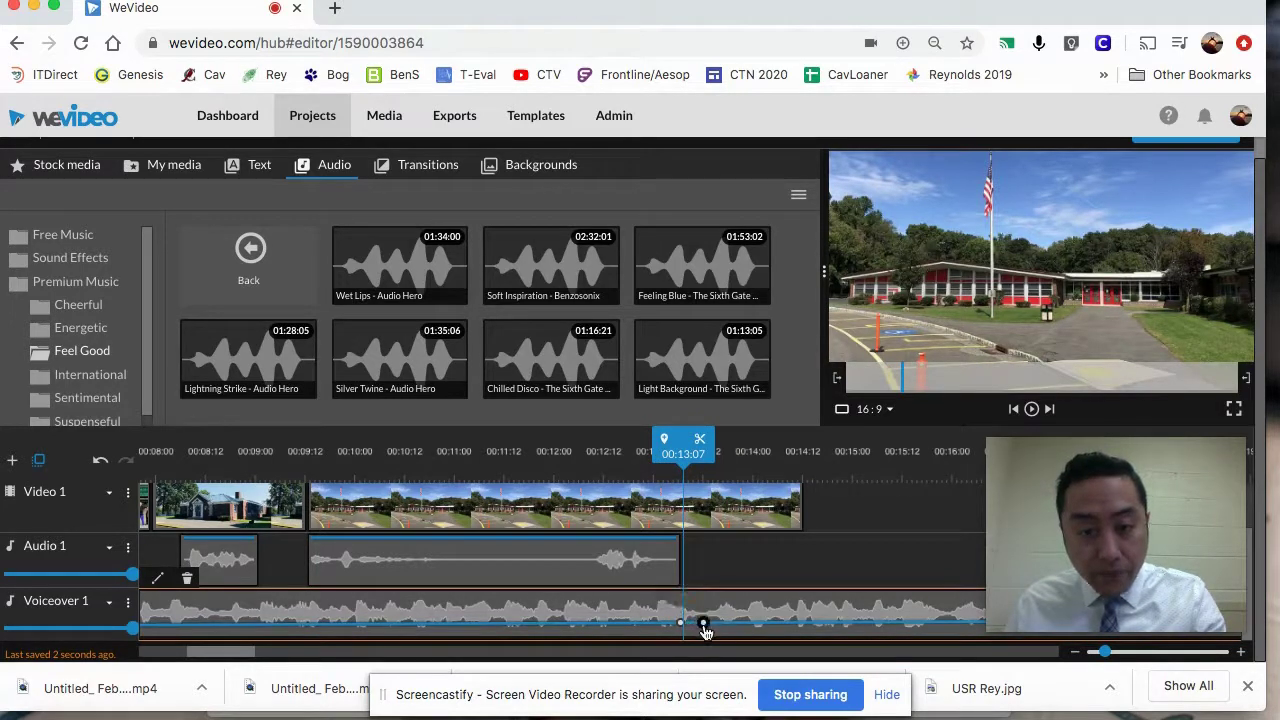
left_click_drag(705, 628, 705, 612)
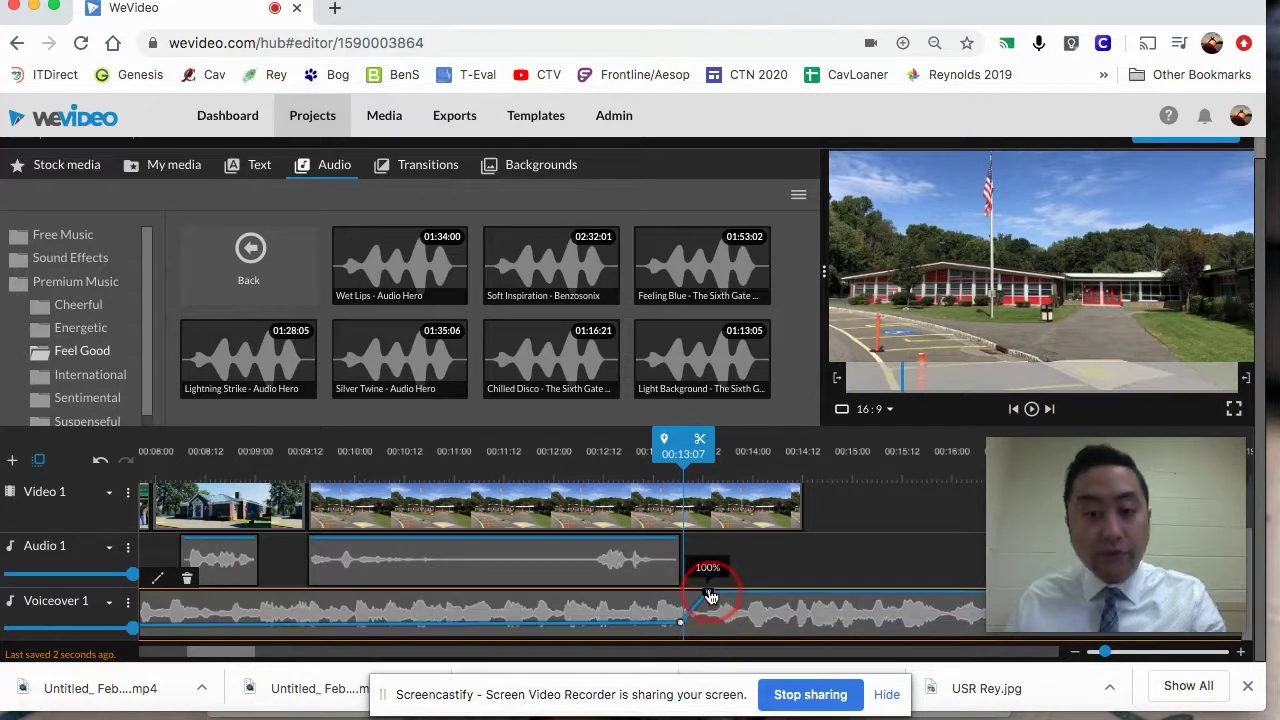
Step: Play the timeline around the end of the narration to check how the music volume rises
key("Left")
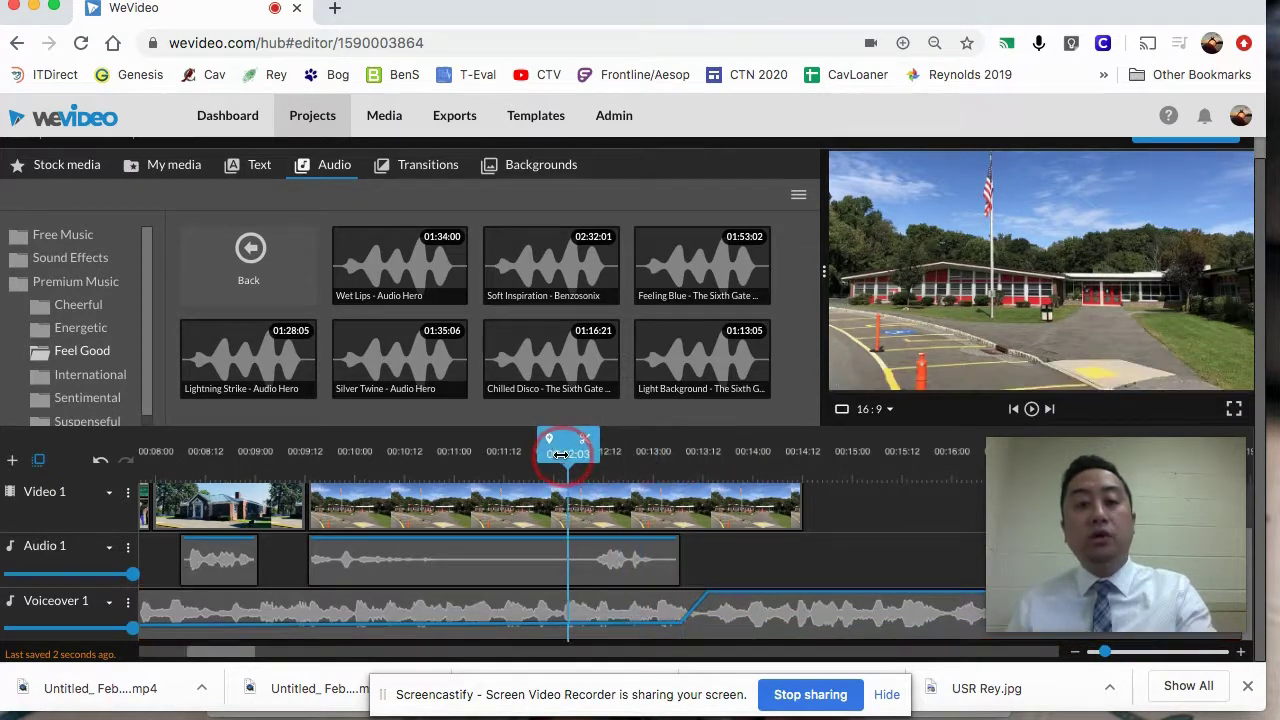
key("space")
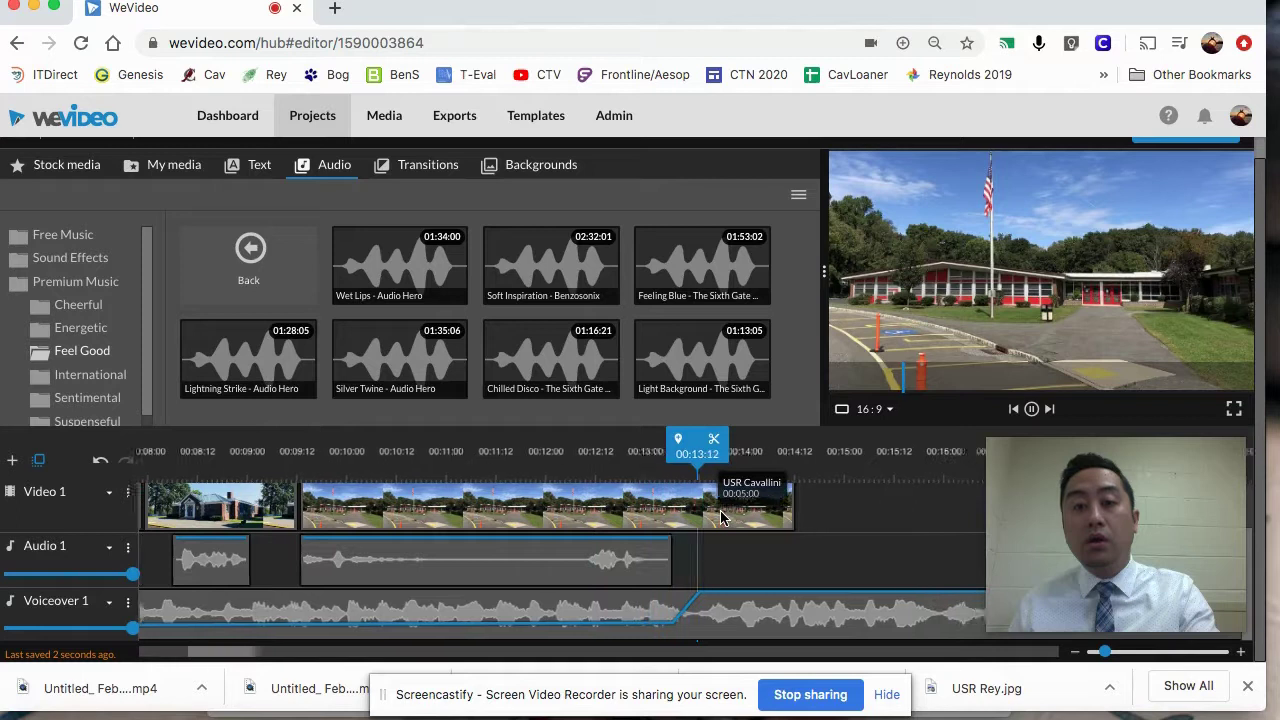
key("space")
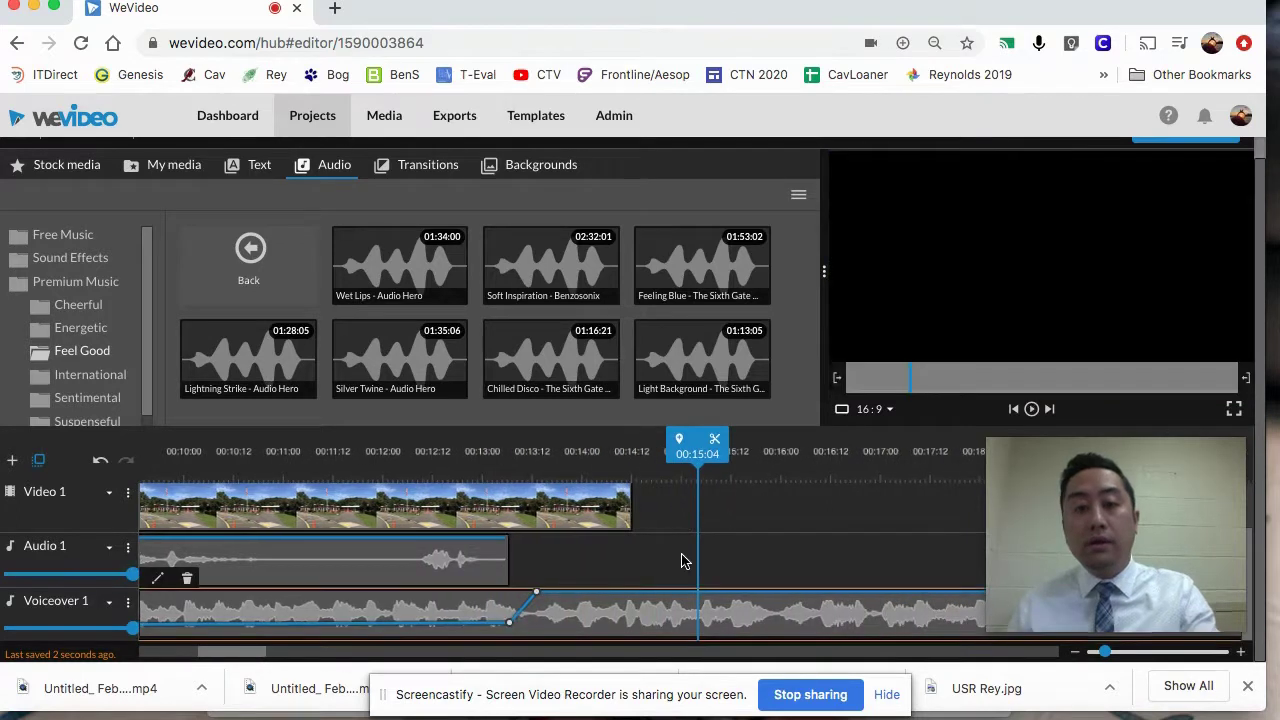
scroll(640, 613, "left", 5)
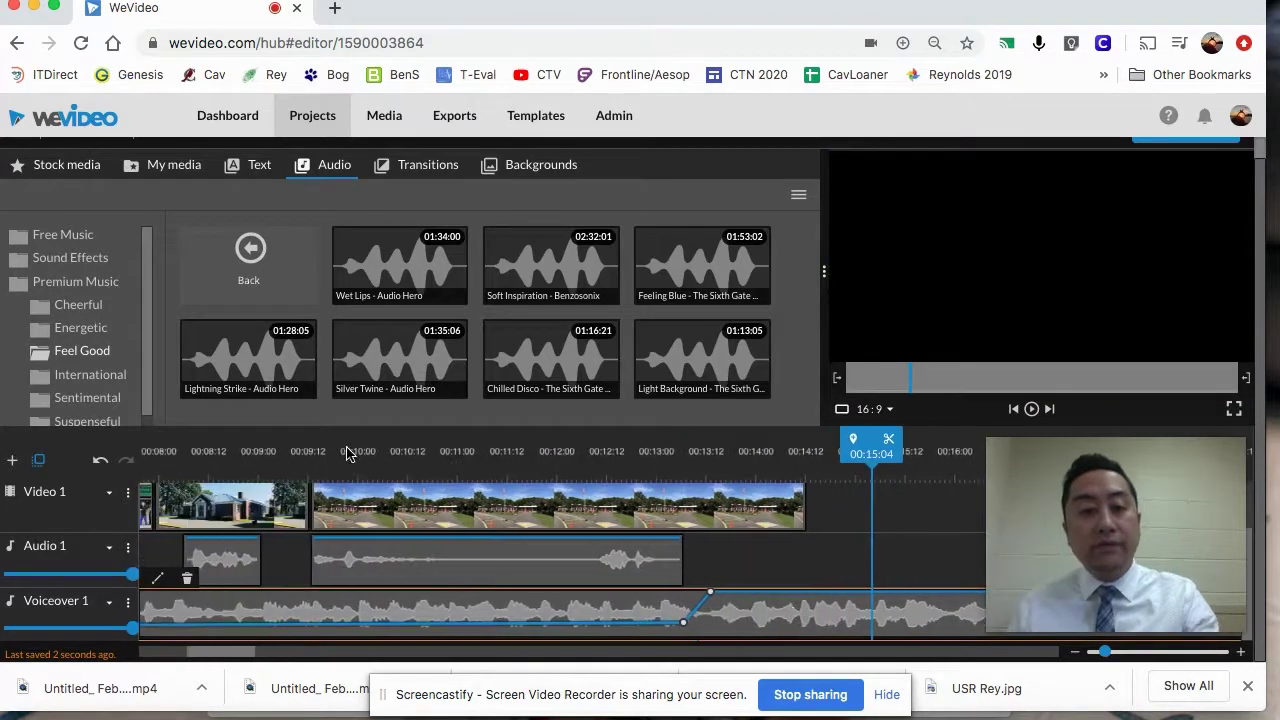
left_click(335, 451)
key("space")
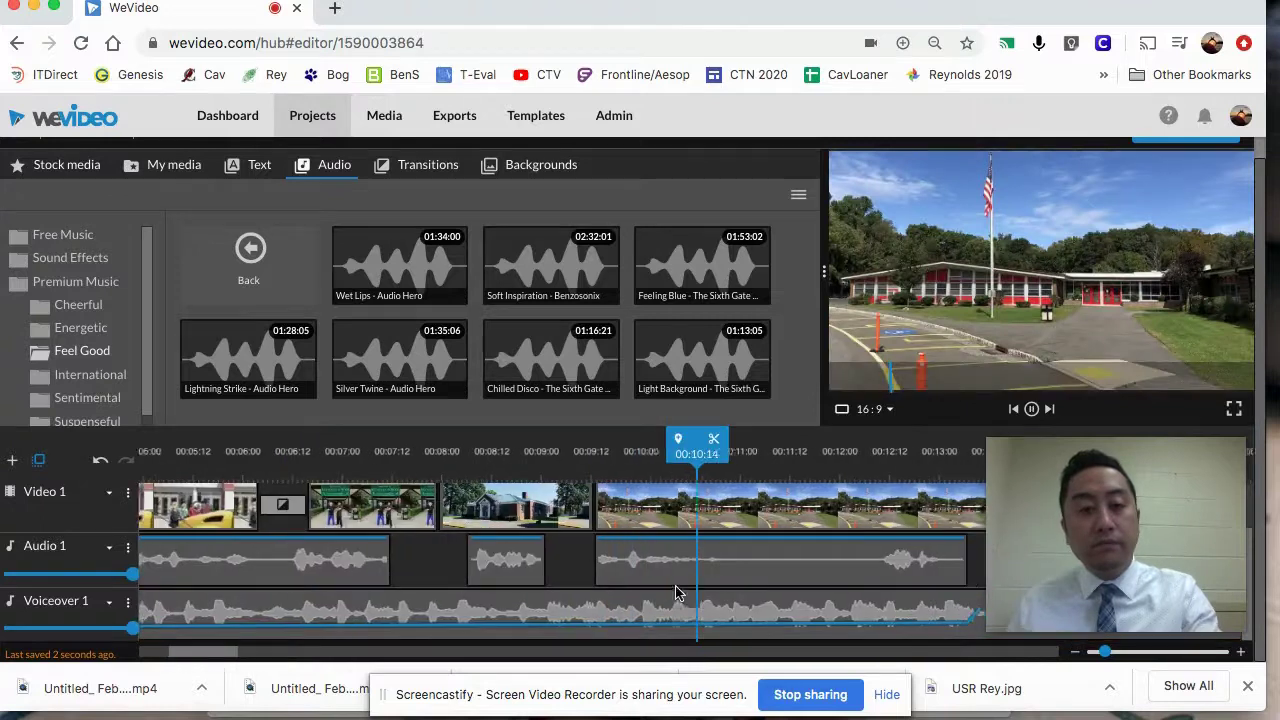
Step: Trim the end of the last narration clip to 00:11:00 and move the music's rising volume keyframes back to match
left_click(828, 576)
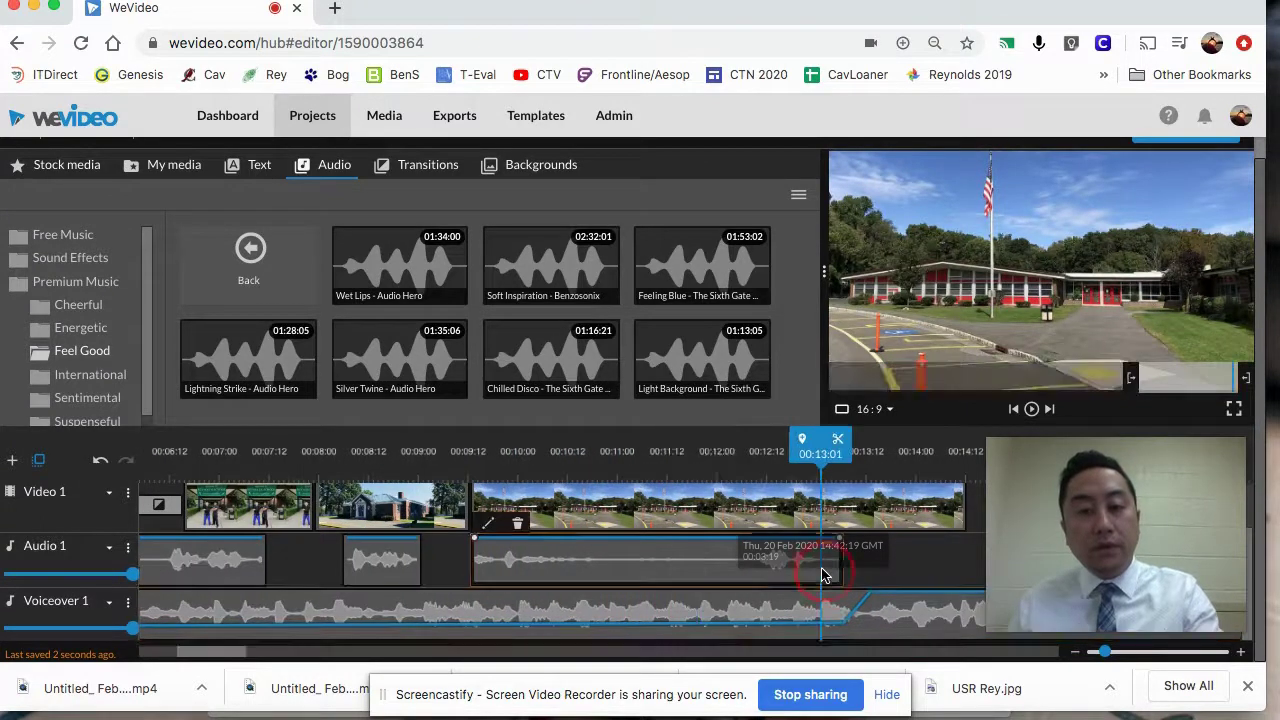
left_click_drag(842, 565, 613, 560)
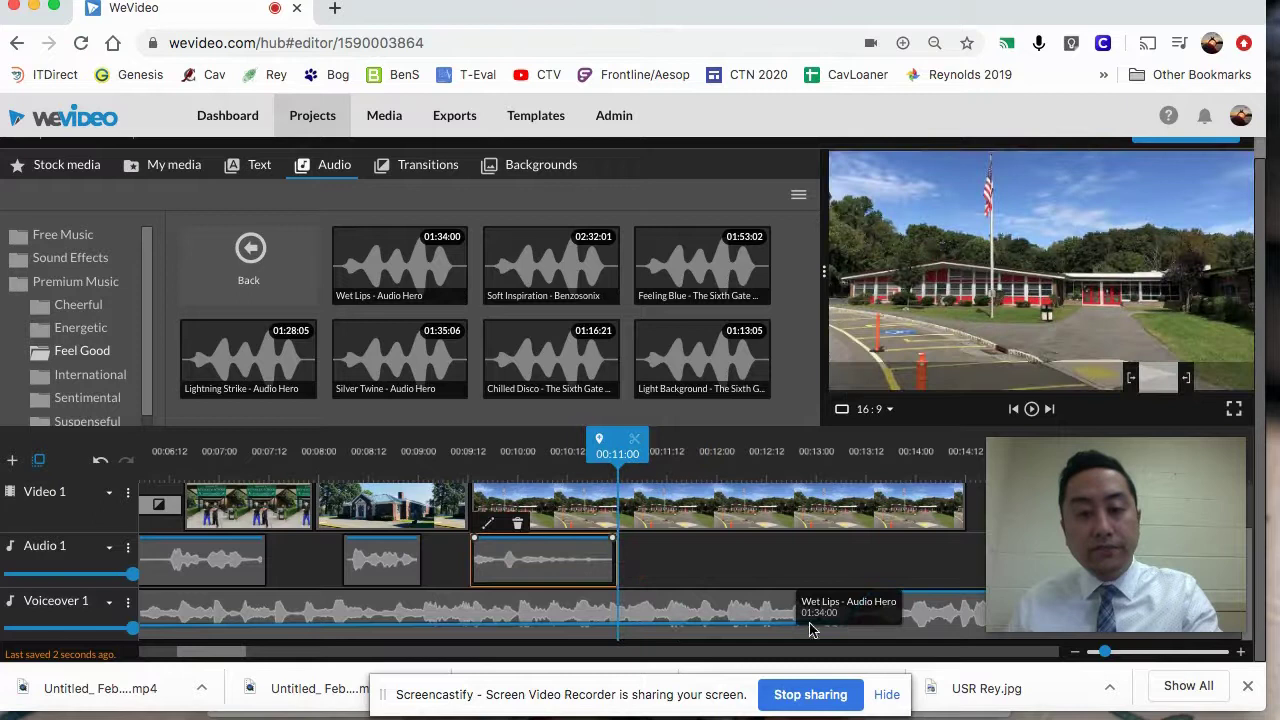
left_click(842, 625)
left_click_drag(845, 628, 594, 628)
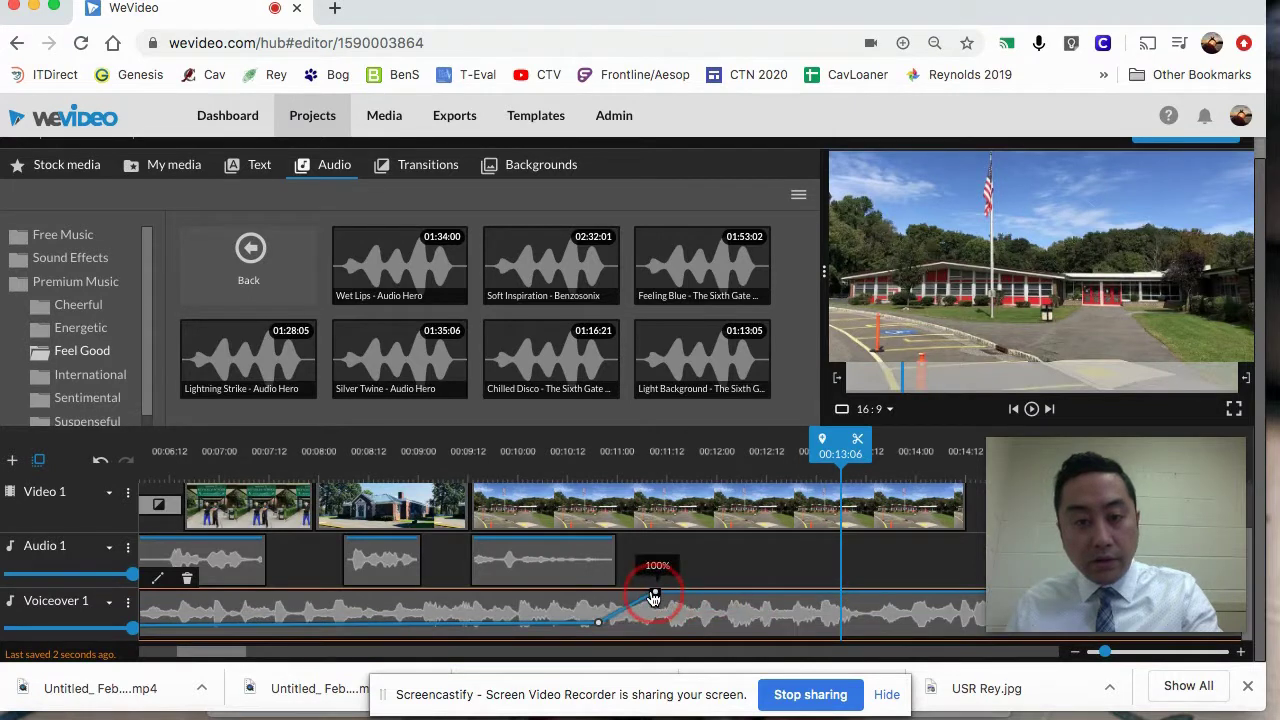
Step: Play back the revised ending and shorten the last school photo so it ends shortly after 00:12:00
left_click(313, 453)
key("space")
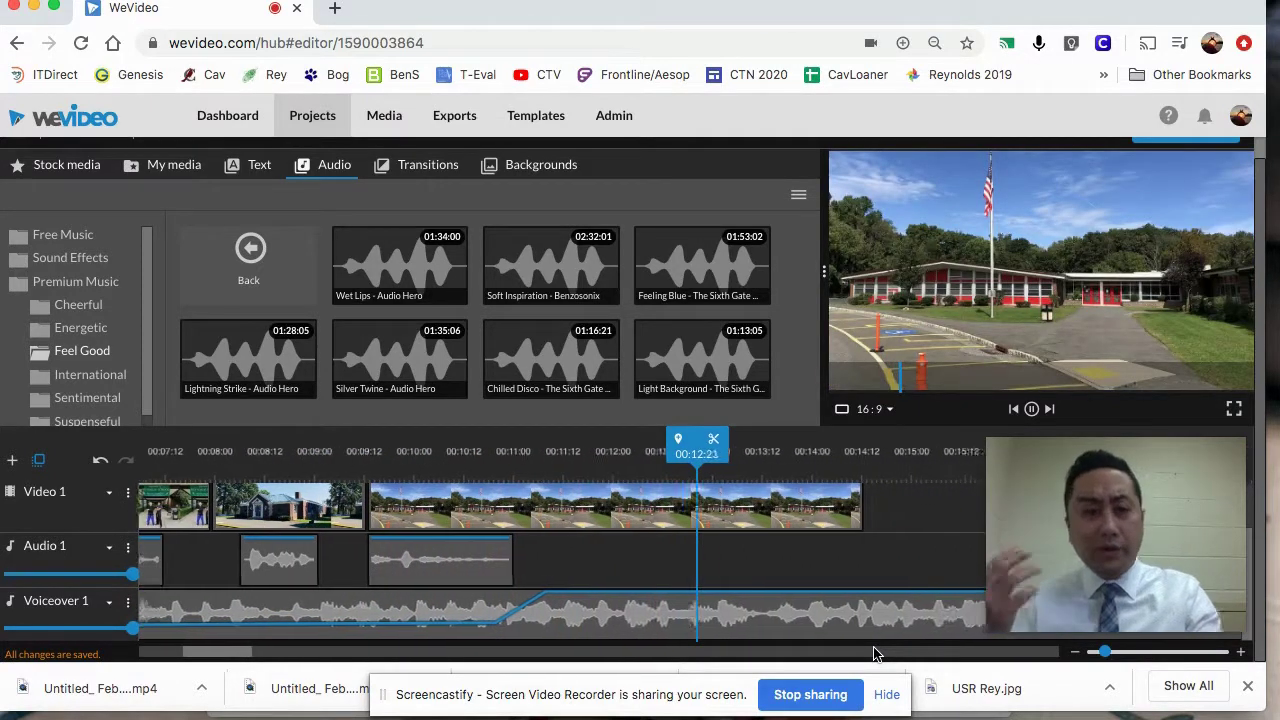
left_click_drag(810, 514, 608, 527)
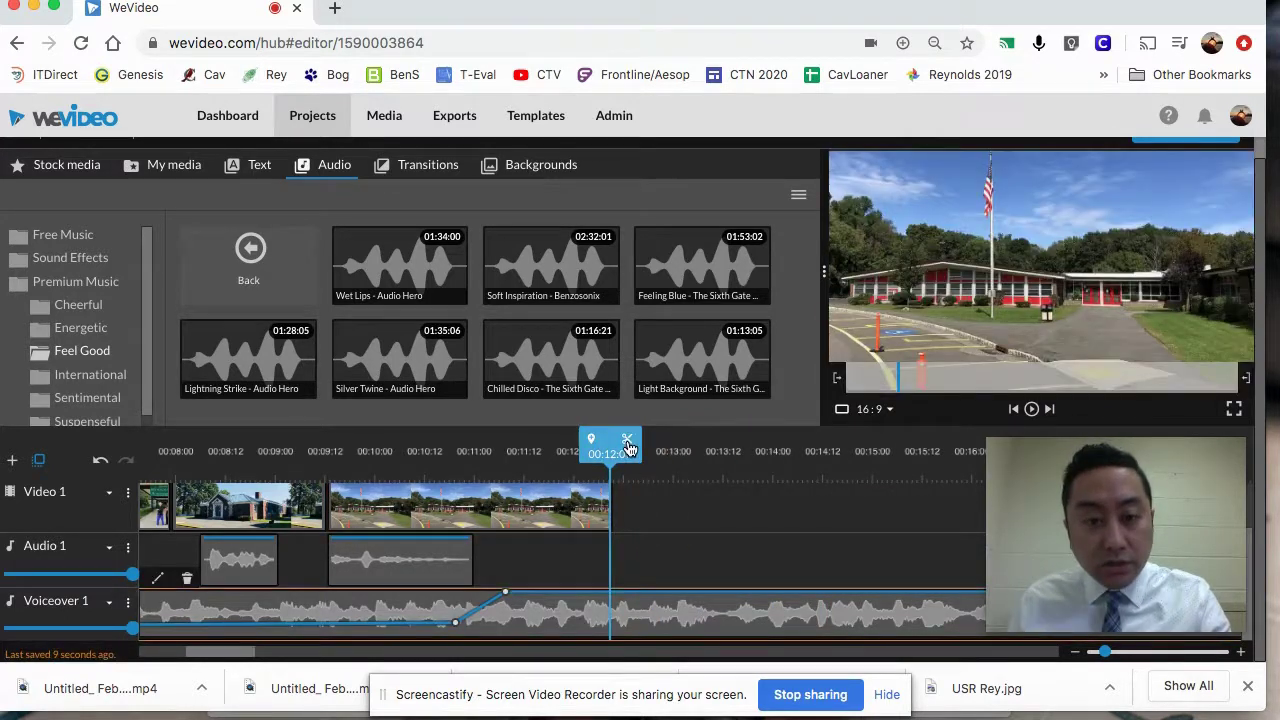
Step: Split the background music at the end of the last photo and delete the remaining part
left_click(628, 447)
left_click(673, 603)
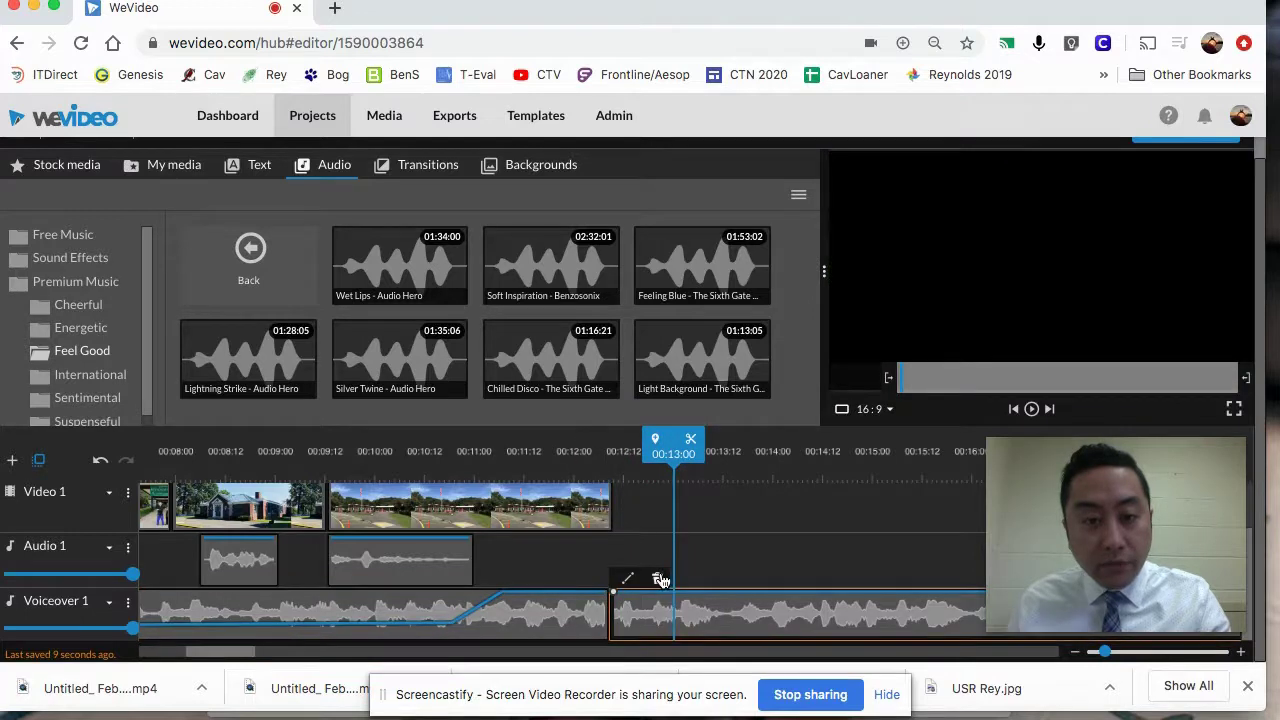
left_click(659, 579)
Step: Extend the music to end at 00:12:15, fade out its end with two volume keyframes, and play back the ending
left_click(613, 453)
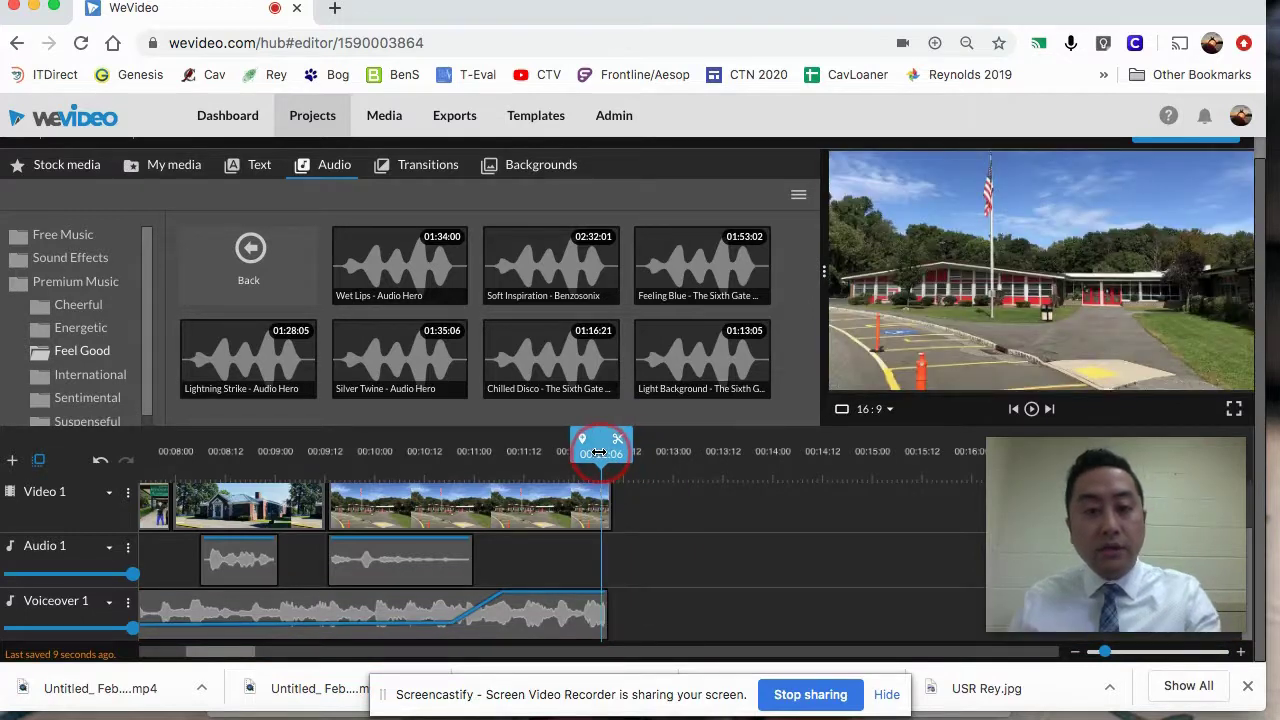
left_click(605, 613)
left_click_drag(618, 612, 630, 612)
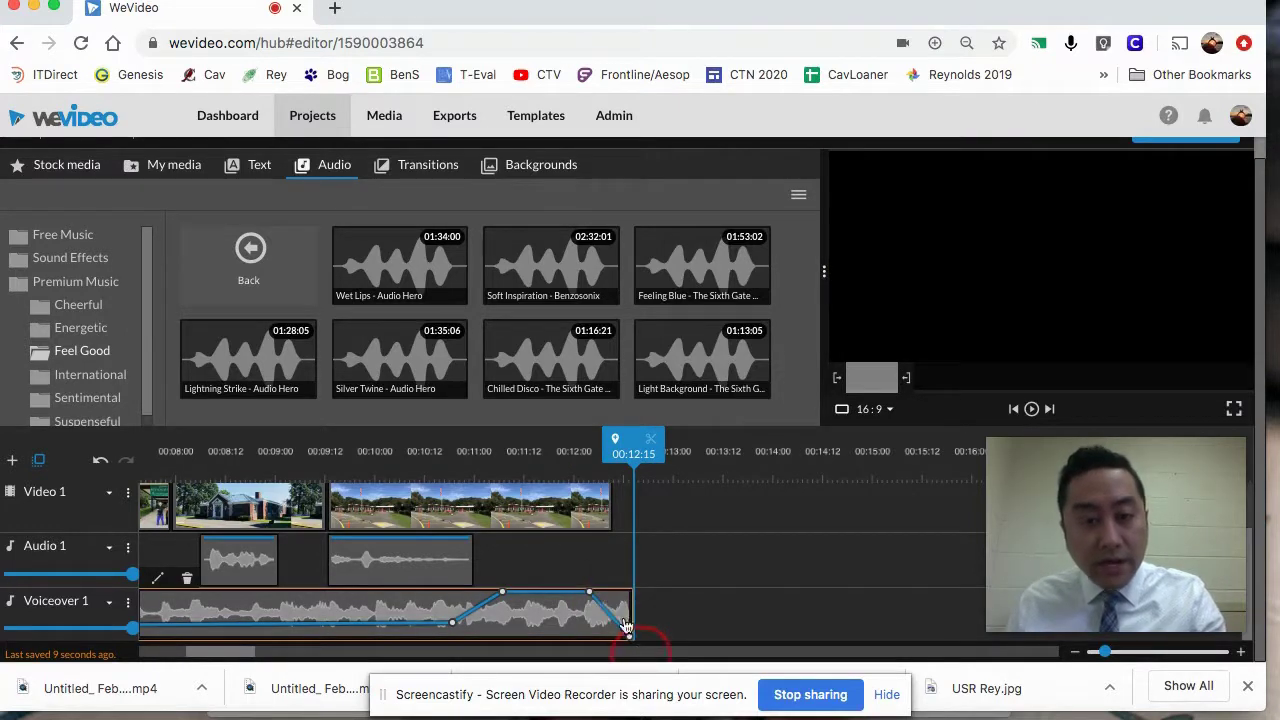
left_click(505, 459)
key("space")
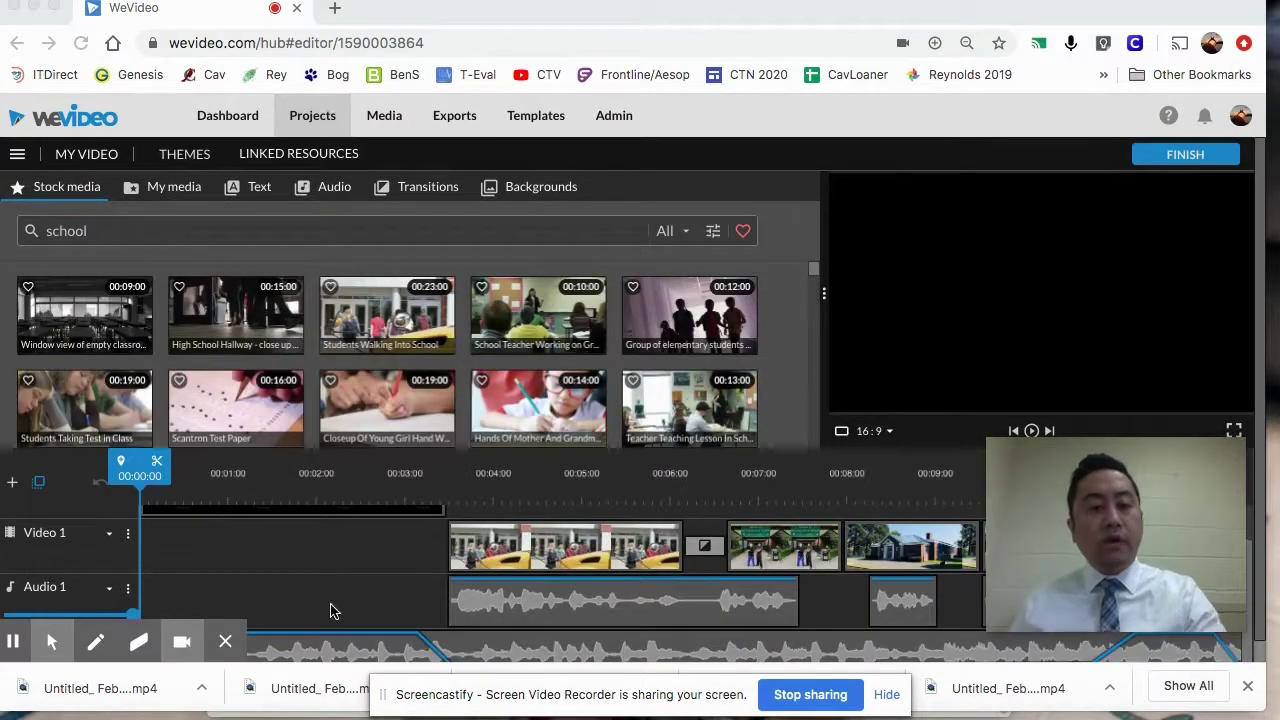
Step: Browse the backgrounds, solids and overlays, previewing the Orange Glow background and the Orange solid
scroll(378, 562, "down", 1)
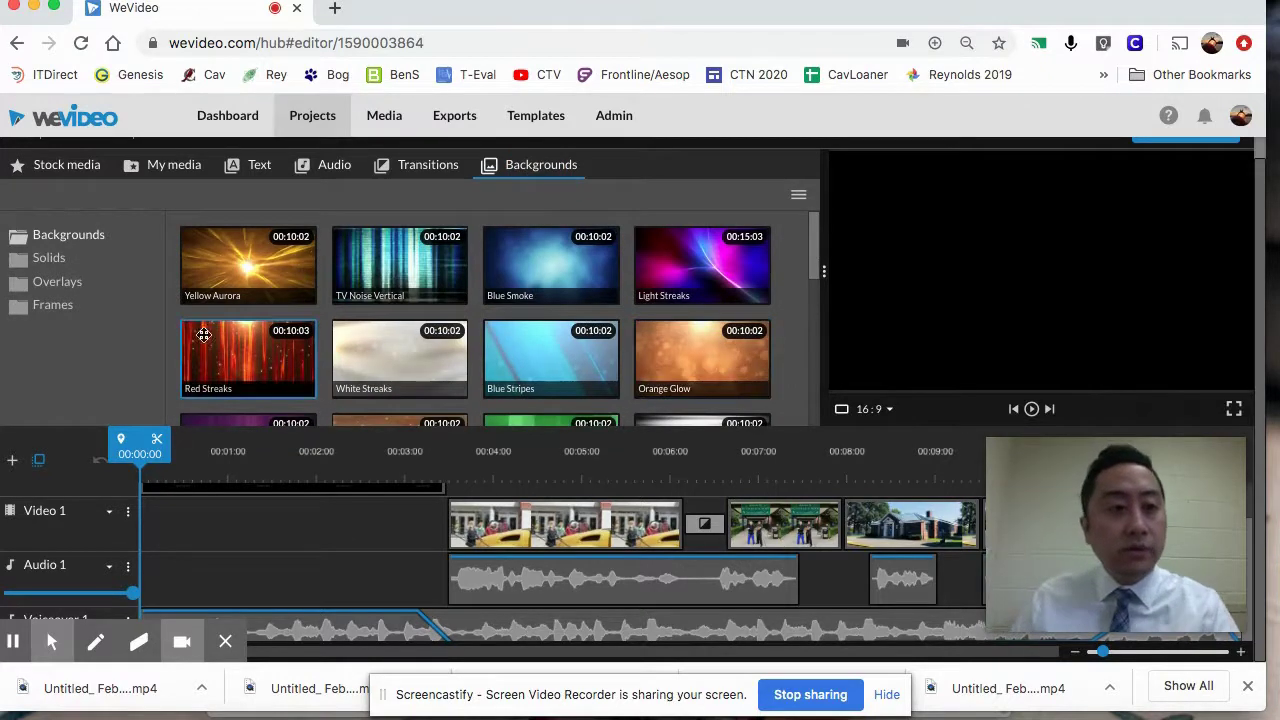
left_click(740, 330)
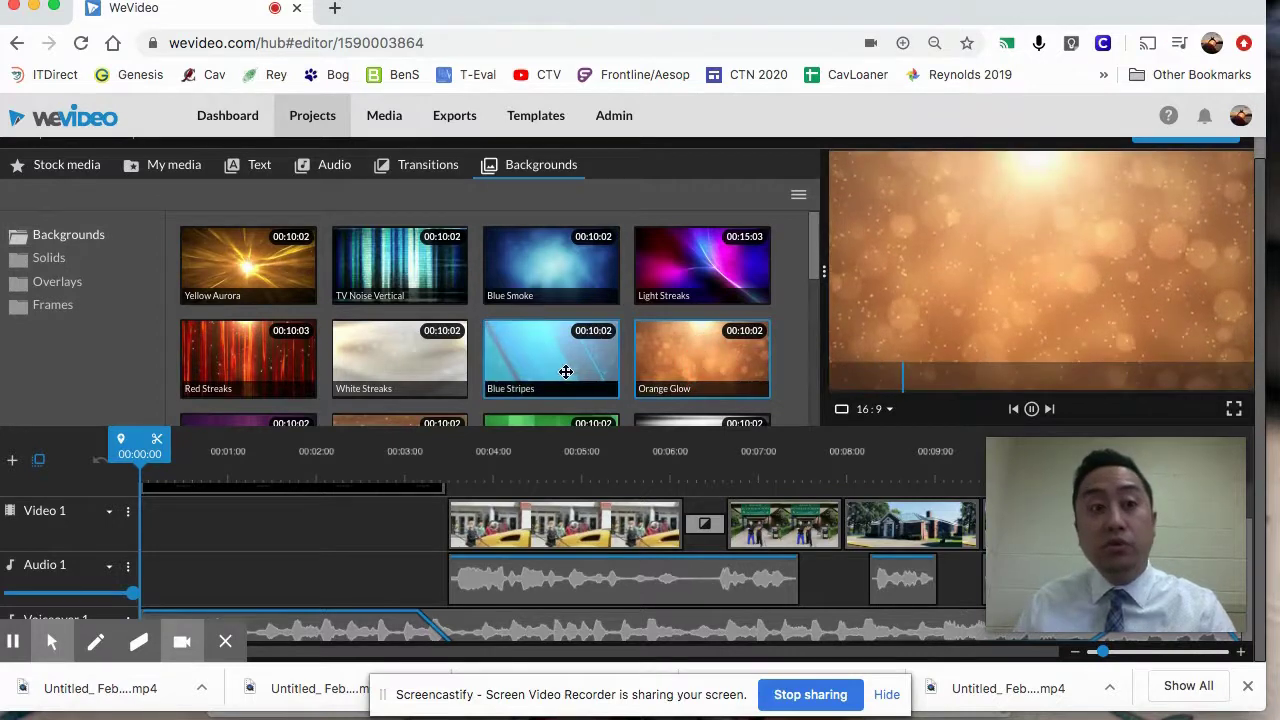
left_click(52, 258)
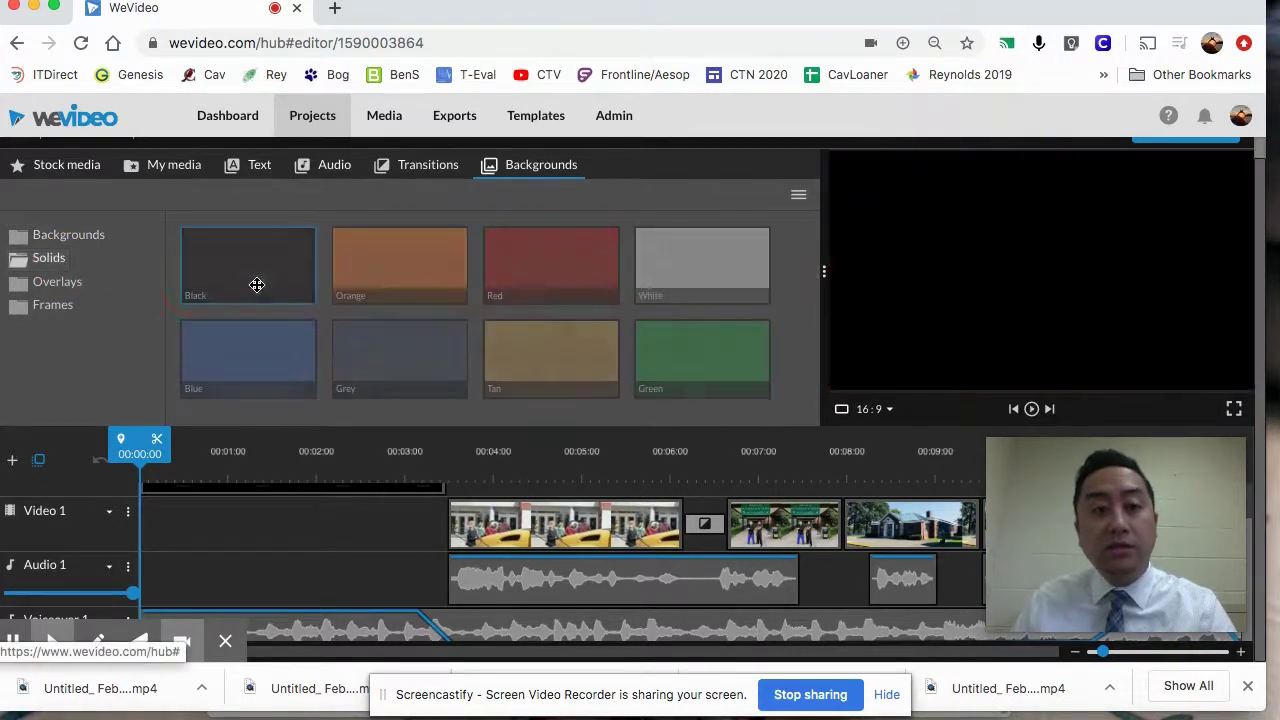
left_click(401, 258)
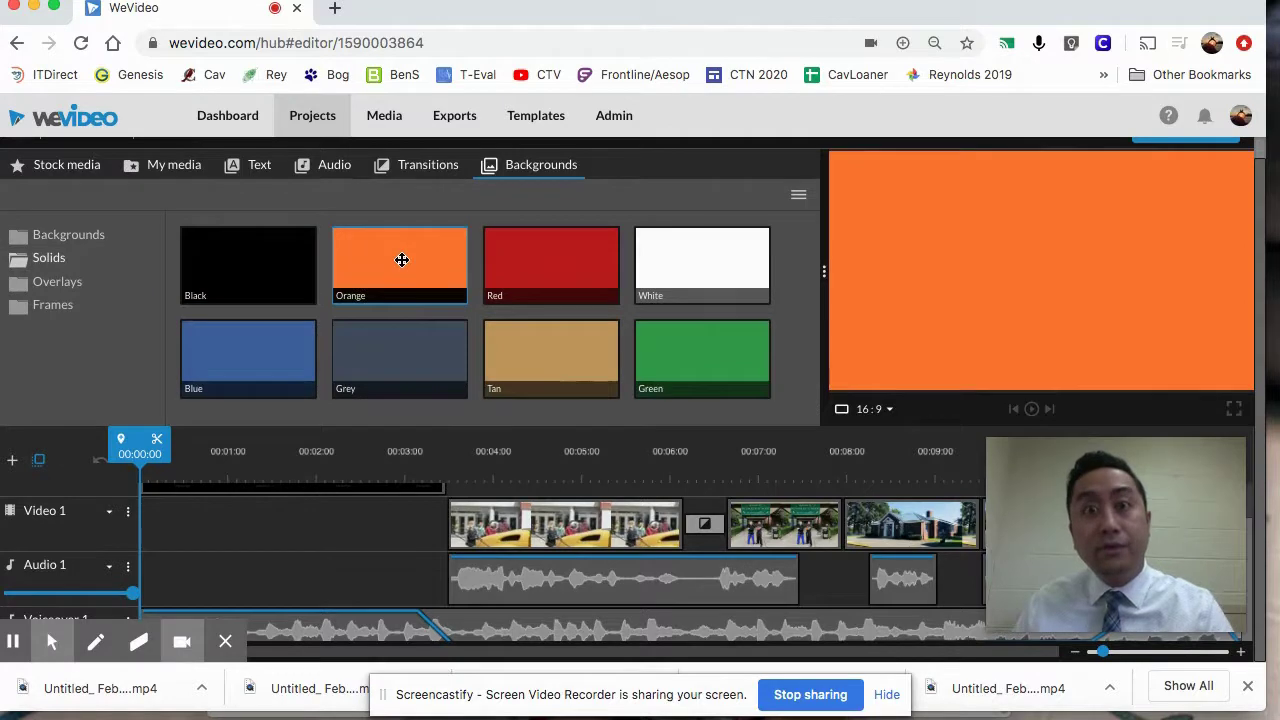
left_click(57, 281)
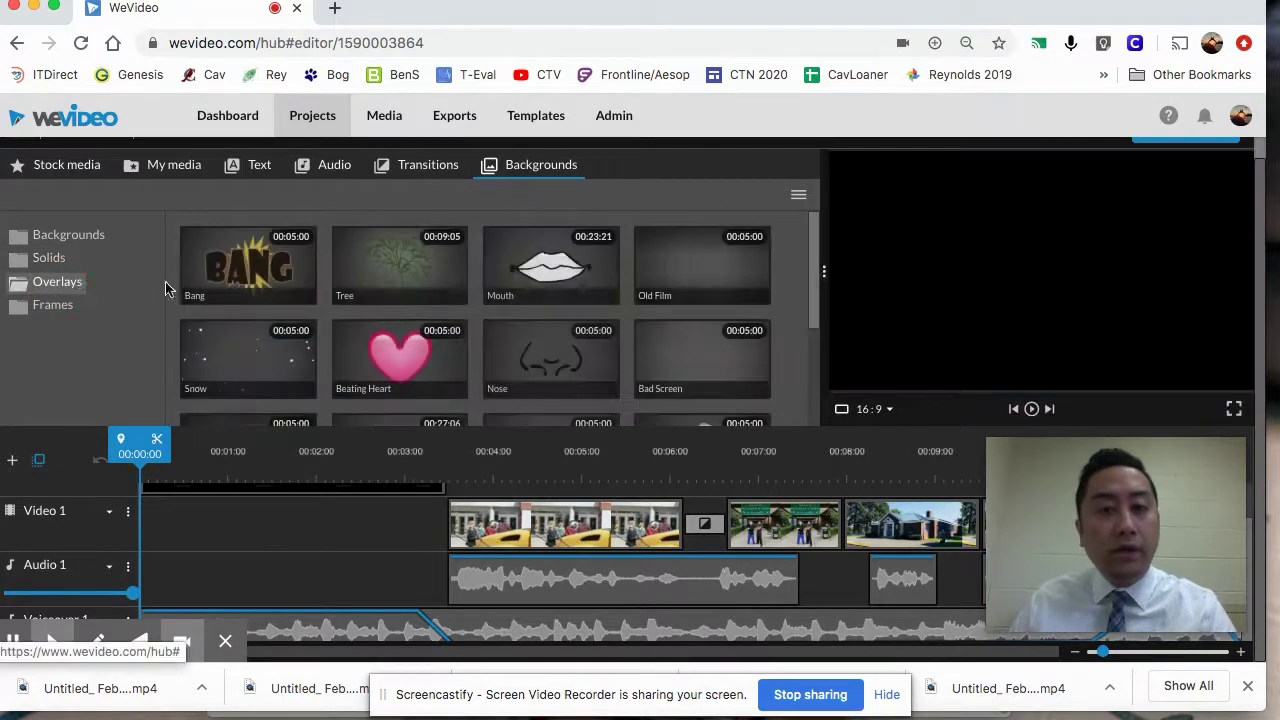
Step: Place the Mouth overlay above the Students Walking Into School clip, preview it, and delete it
scroll(519, 470, "up", 1)
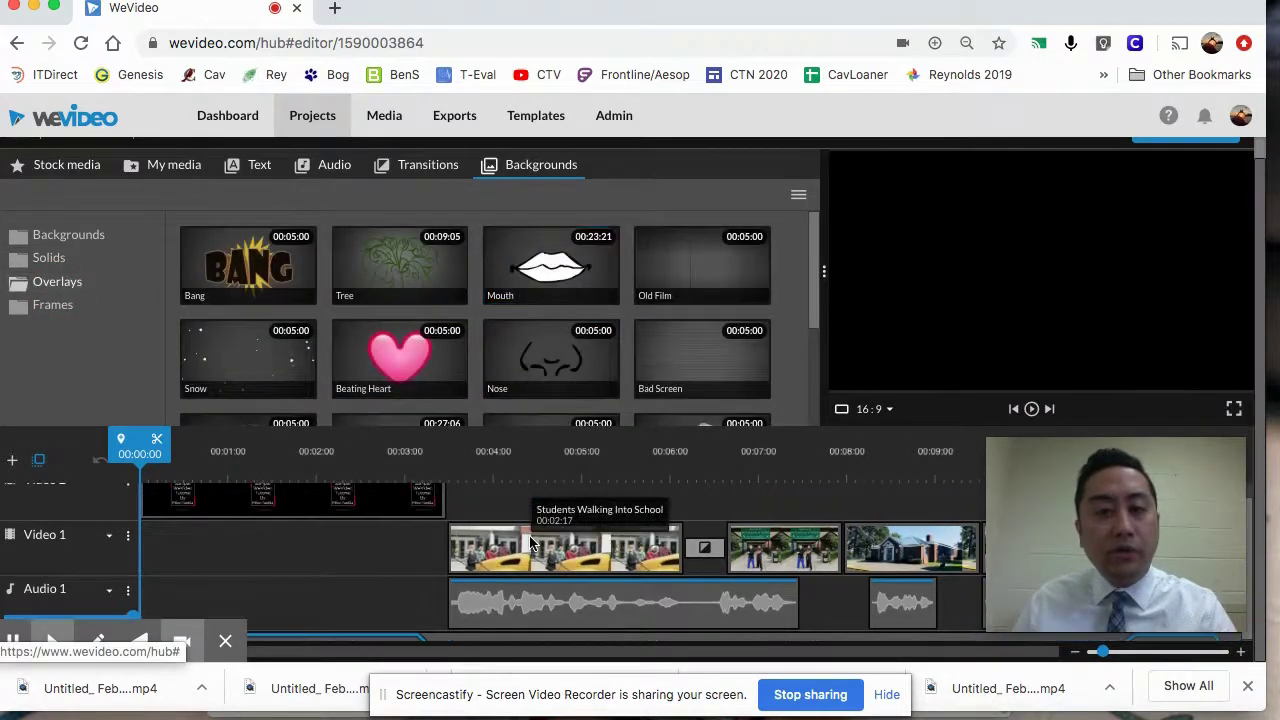
left_click(550, 268)
left_click_drag(550, 268, 452, 515)
left_click_drag(466, 455, 668, 455)
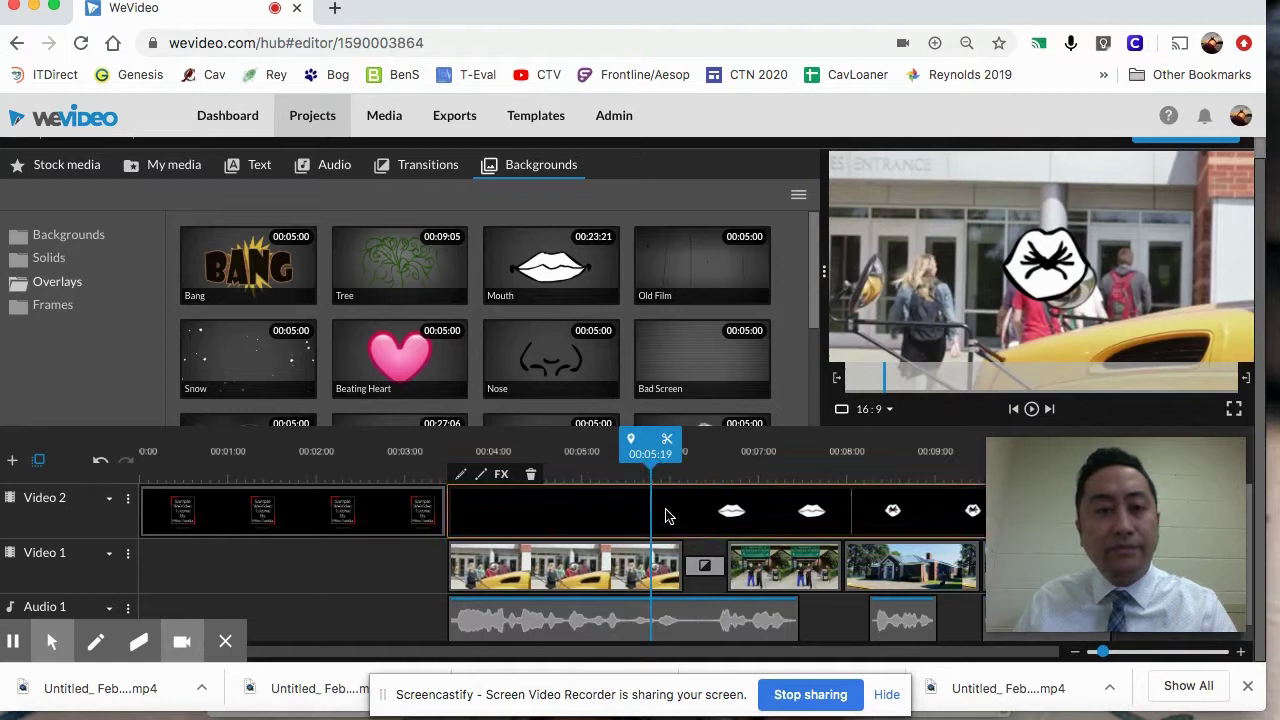
left_click(531, 475)
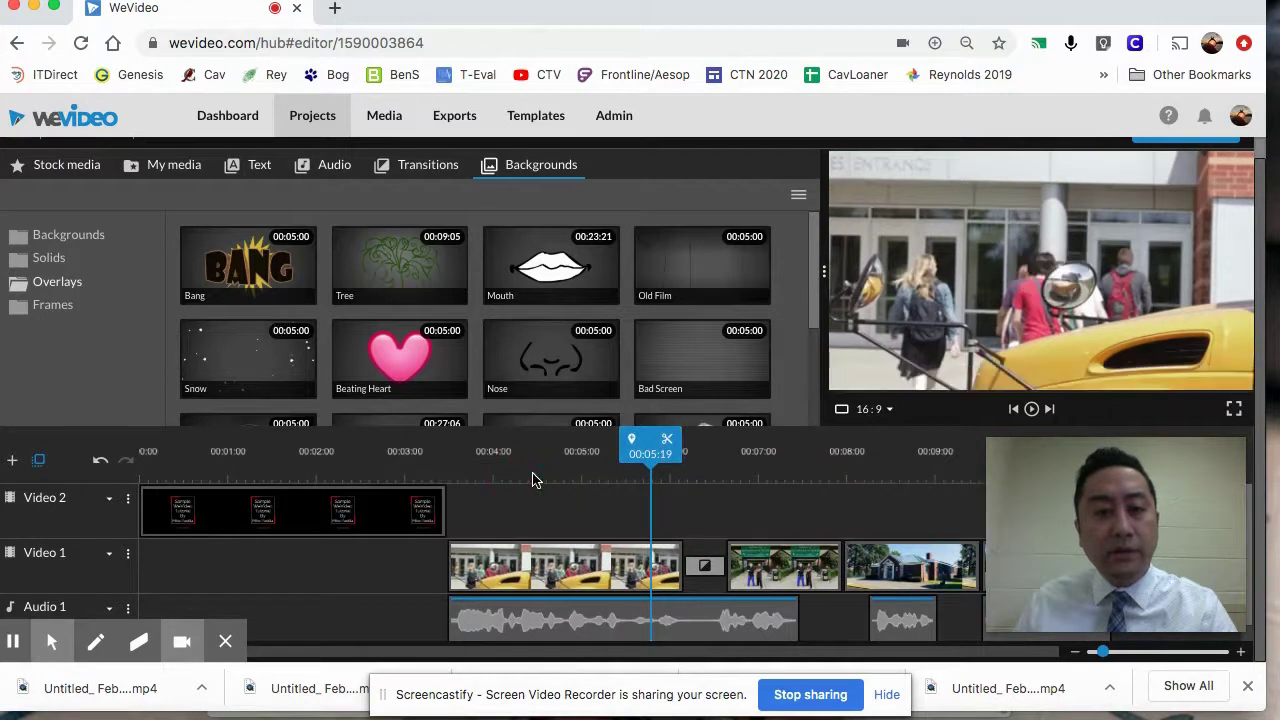
Step: Preview the opening title at 00:01:17 and look through the frames before returning to the animated backgrounds
left_click(289, 452)
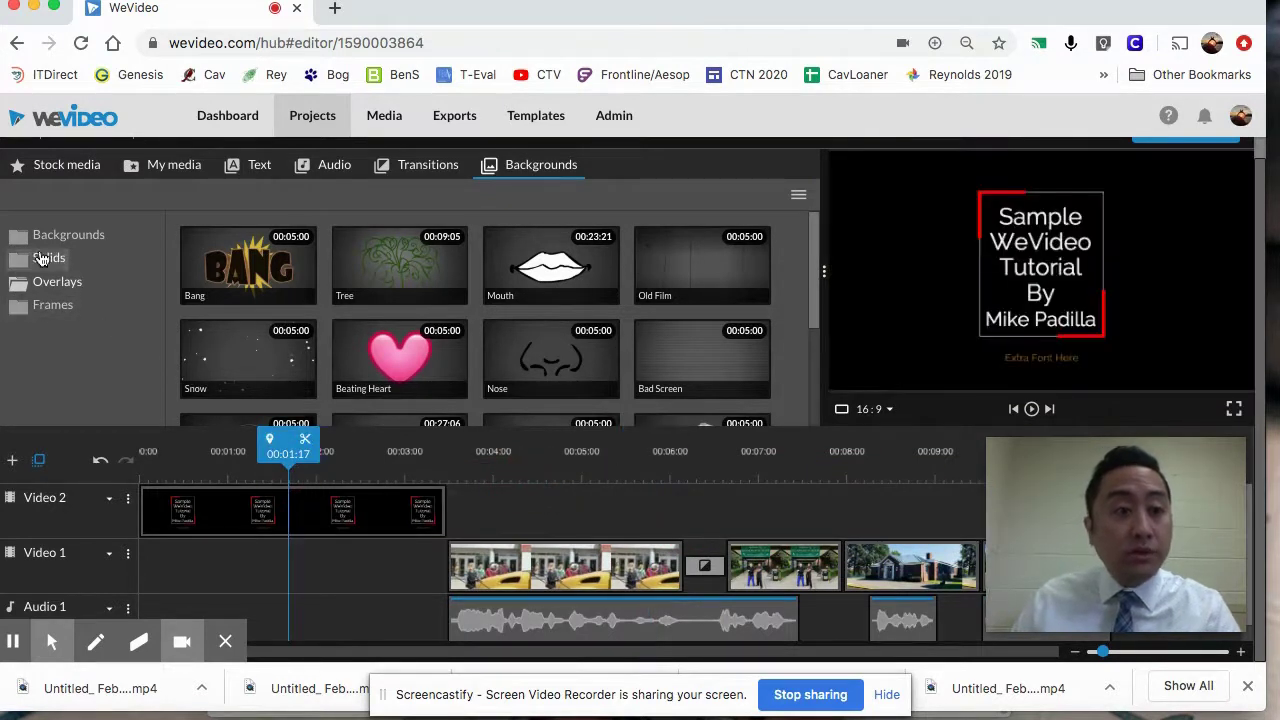
left_click(45, 304)
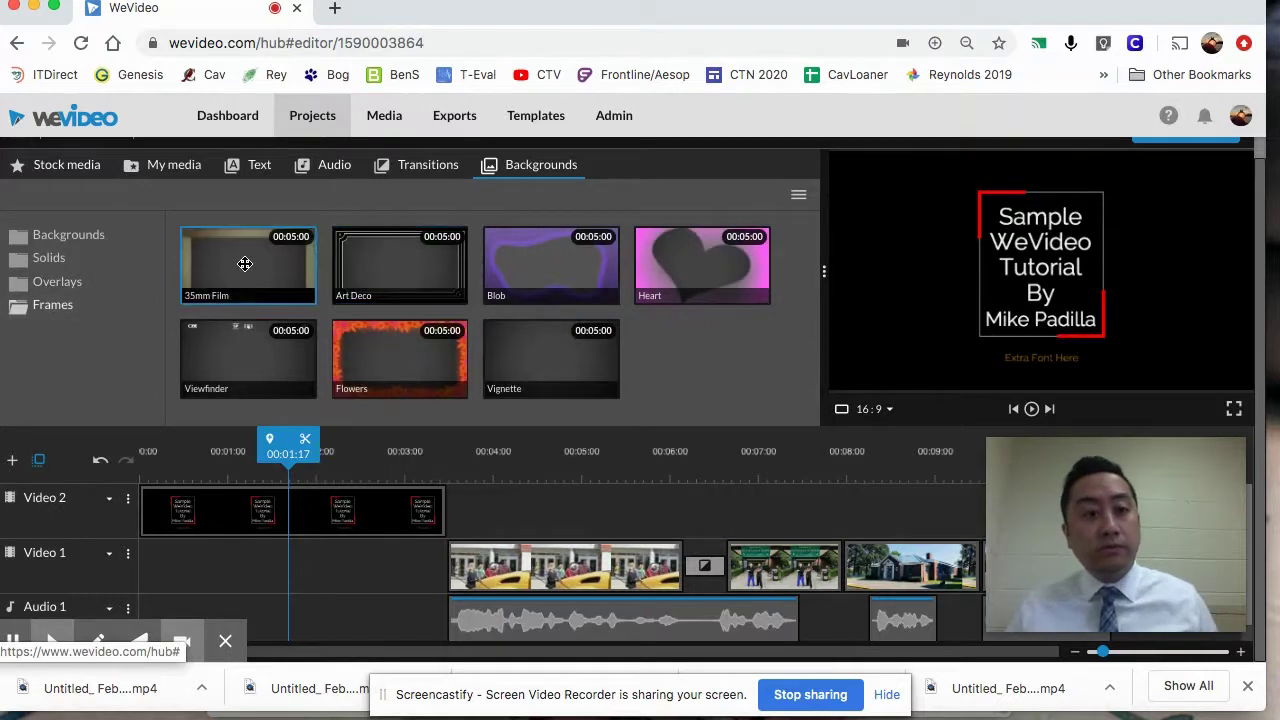
left_click(63, 234)
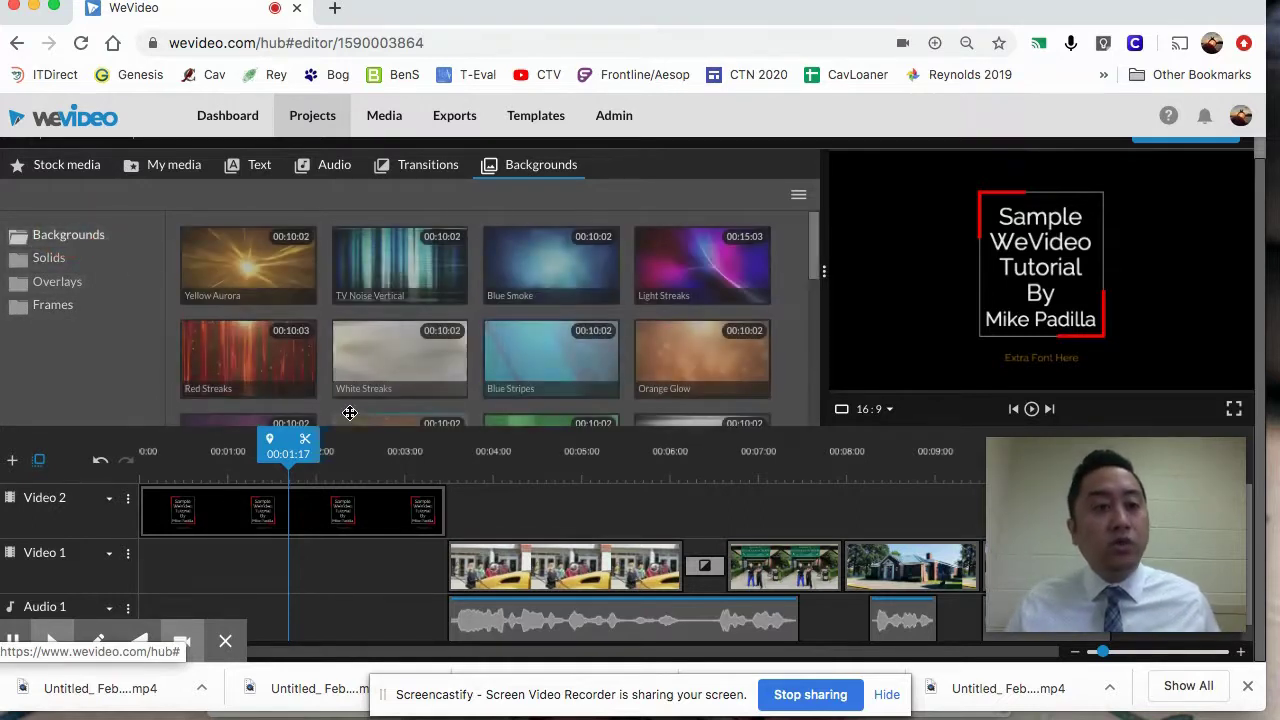
Step: Add a video track named Video 3 and place the Orange Glow background at its start
left_click_drag(666, 357, 584, 349)
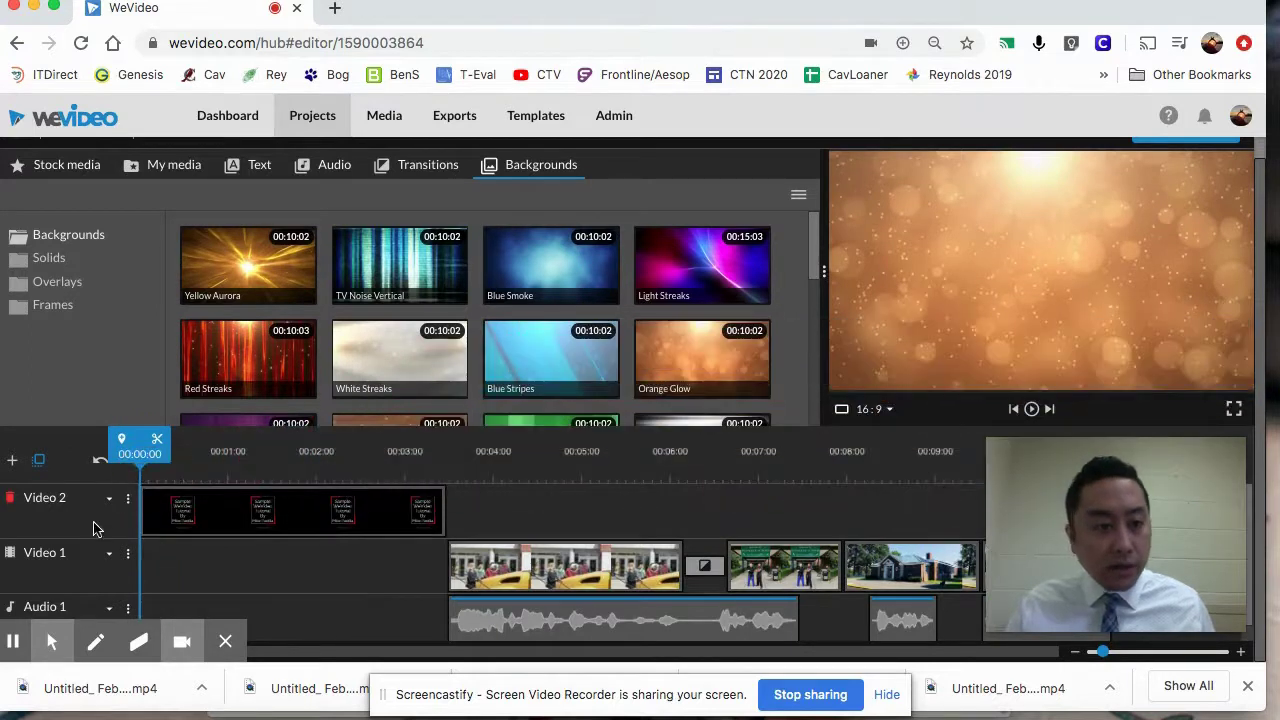
left_click(12, 470)
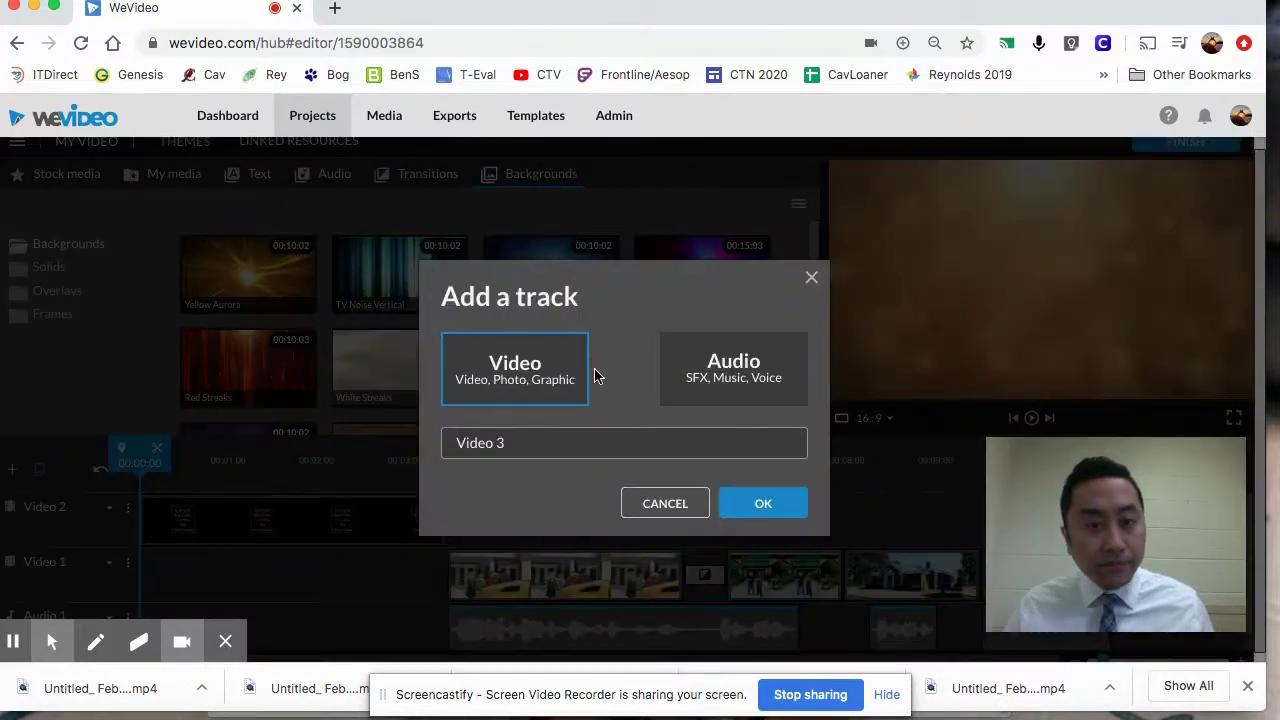
left_click(763, 504)
scroll(514, 549, "down", 2)
scroll(470, 565, "up", 2)
left_click_drag(654, 374, 166, 520)
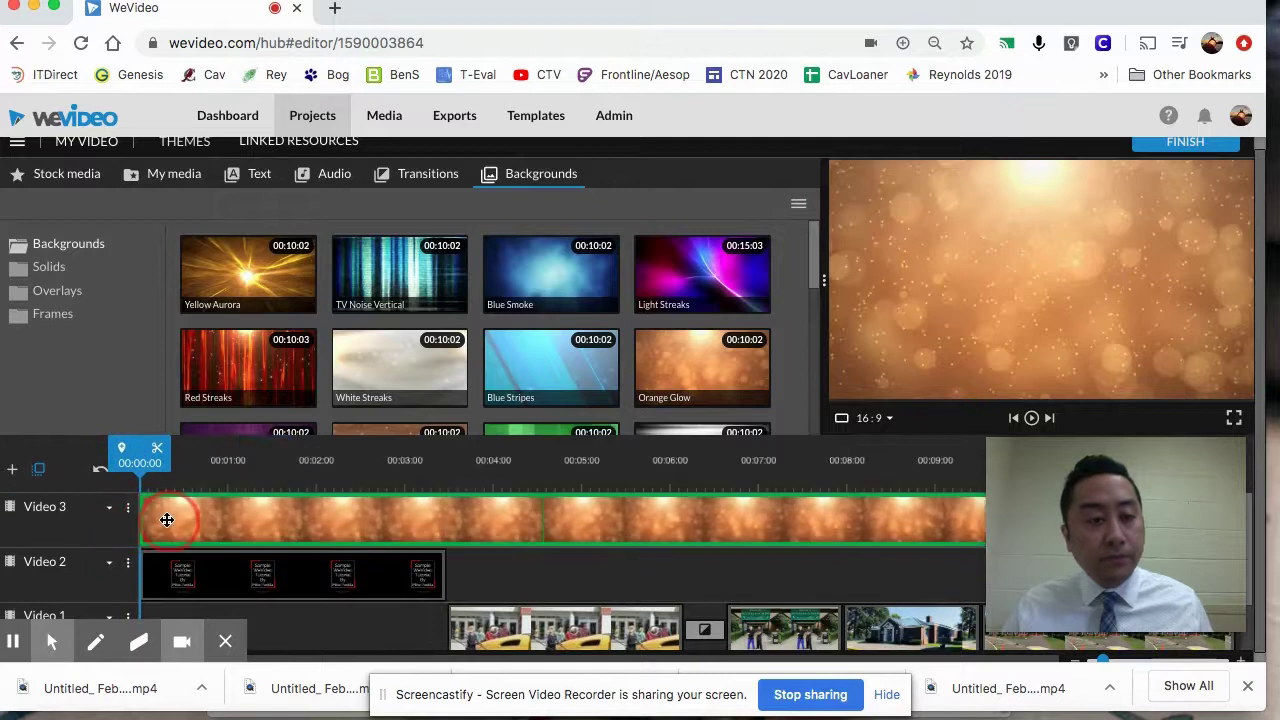
Step: Split the Orange Glow clip at 00:03:12, where the title ends, and delete the remaining part
left_click(443, 466)
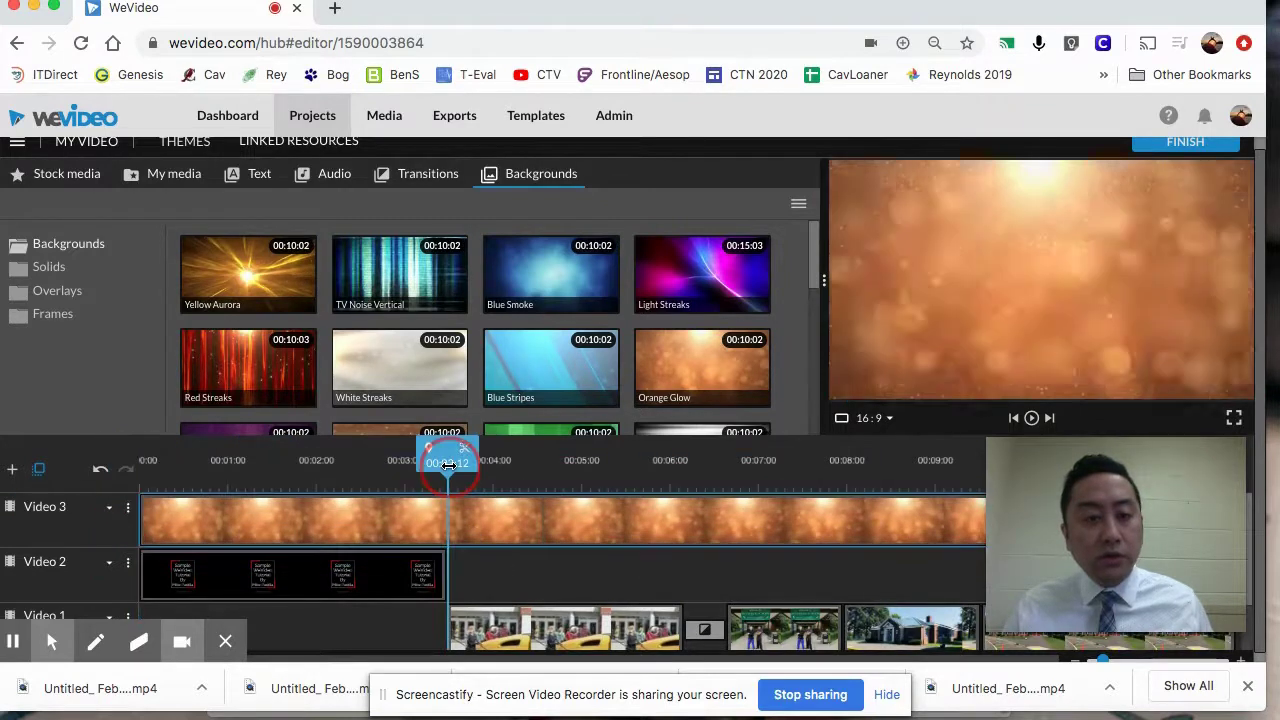
left_click(462, 448)
left_click(490, 522)
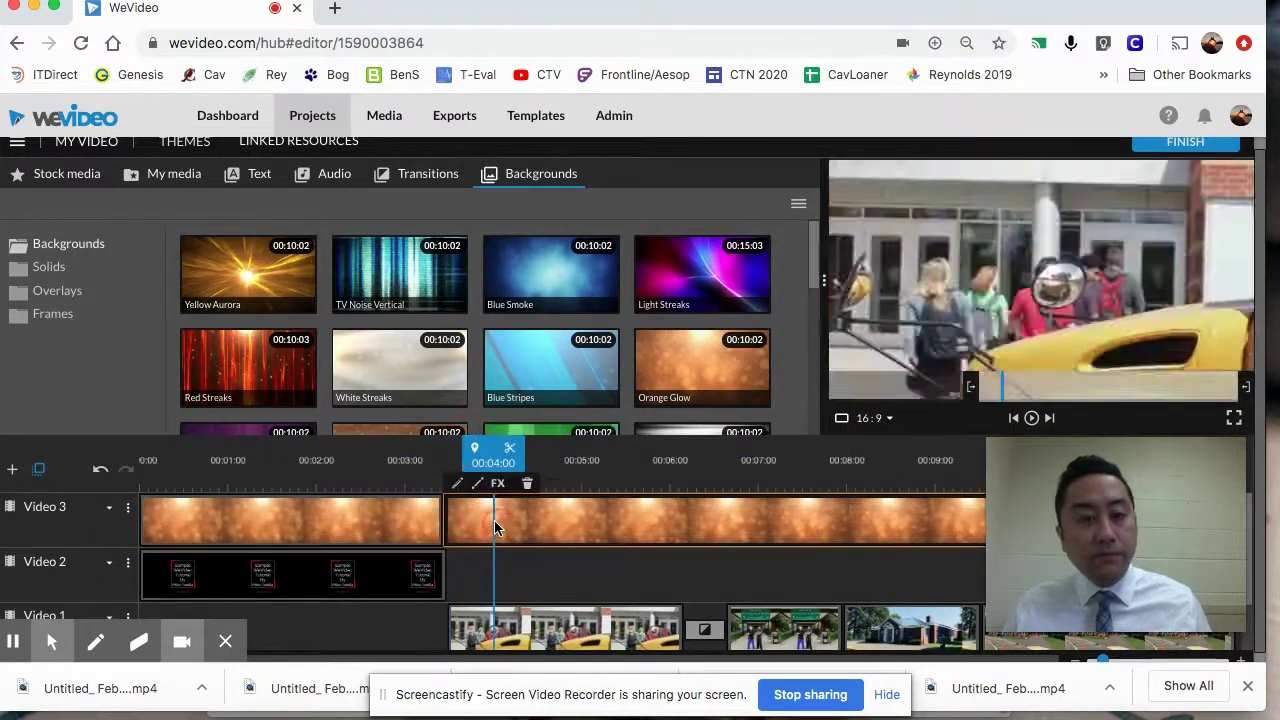
key("Delete")
Step: Move the Orange Glow clip to Video 1 beneath the title, fit its end to 00:03:12, and return the playhead to the start
scroll(320, 520, "down", 1)
left_click_drag(320, 510, 318, 622)
left_click_drag(445, 617, 408, 620)
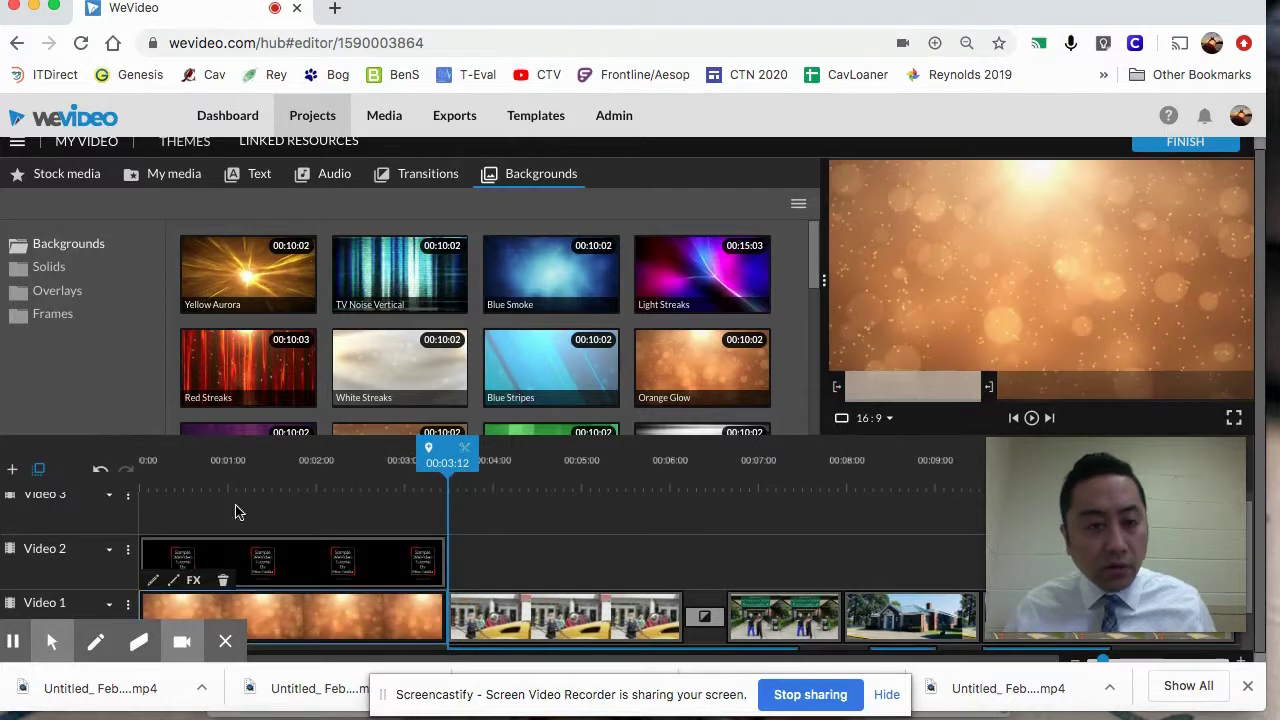
left_click(96, 470)
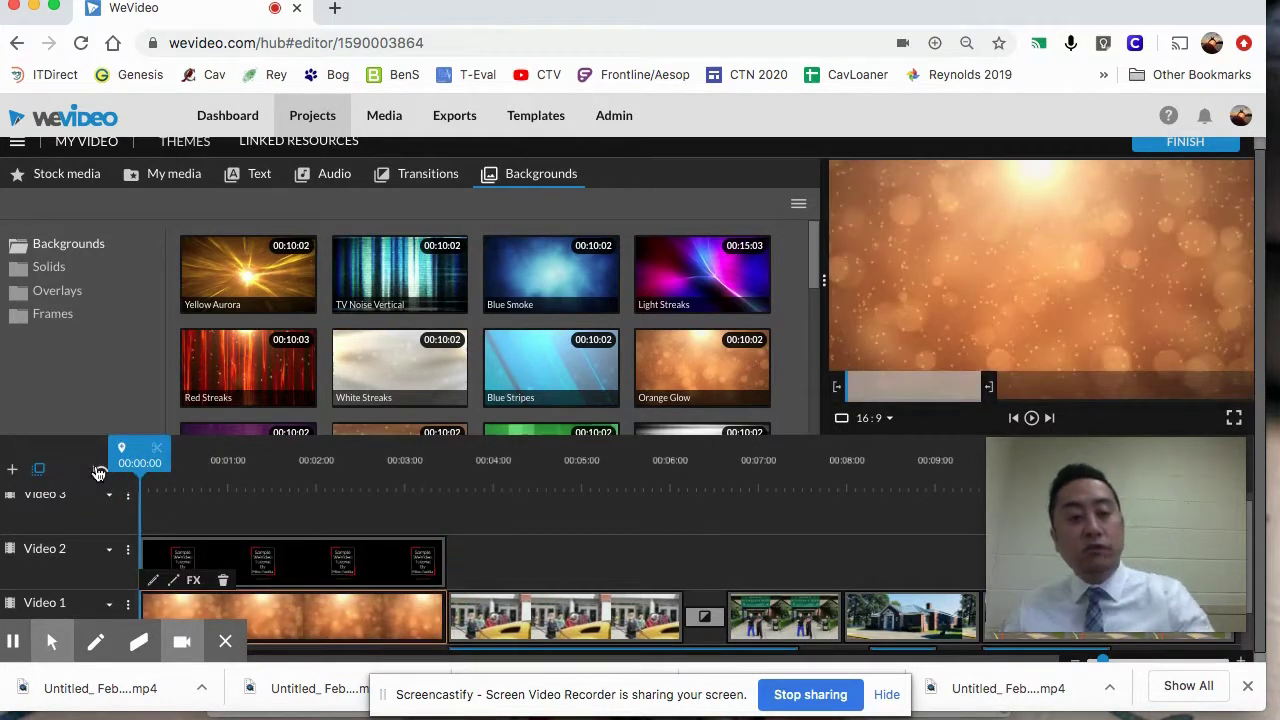
Step: Add a Cross fade between the Orange Glow clip and the students walking clip, and shorten the title to end at 00:02:22
key("space")
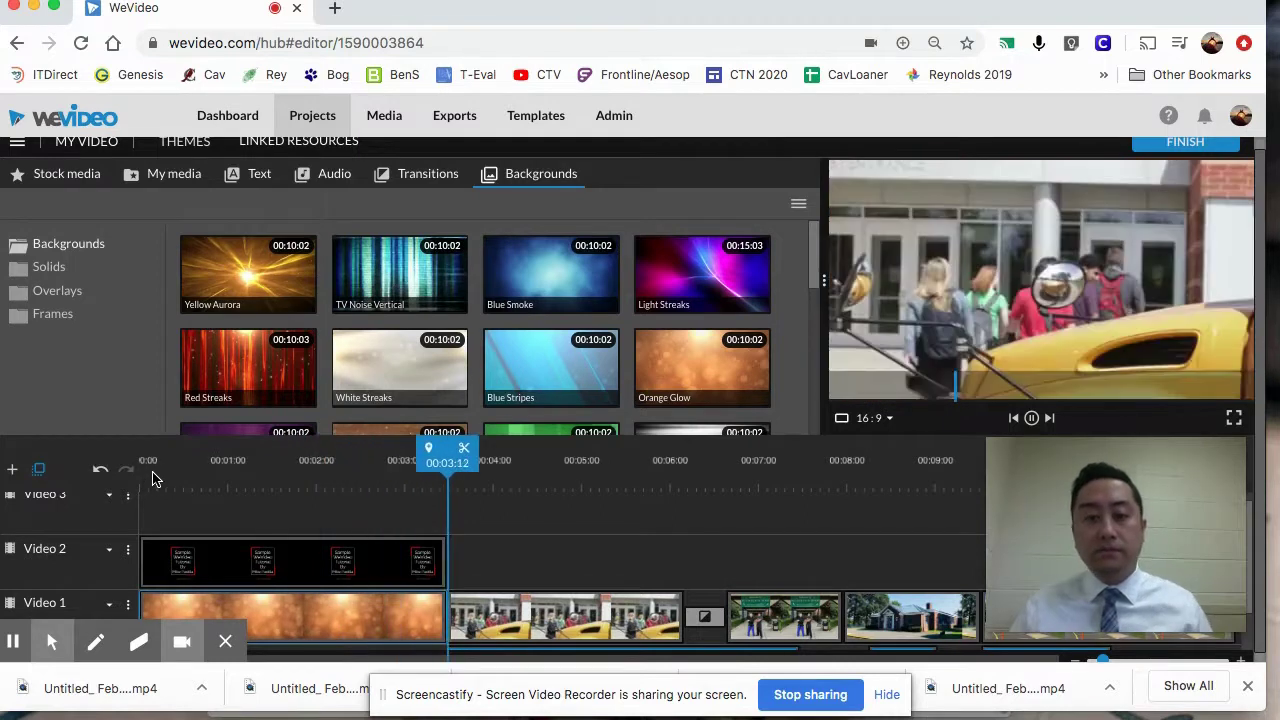
scroll(414, 537, "down", 2)
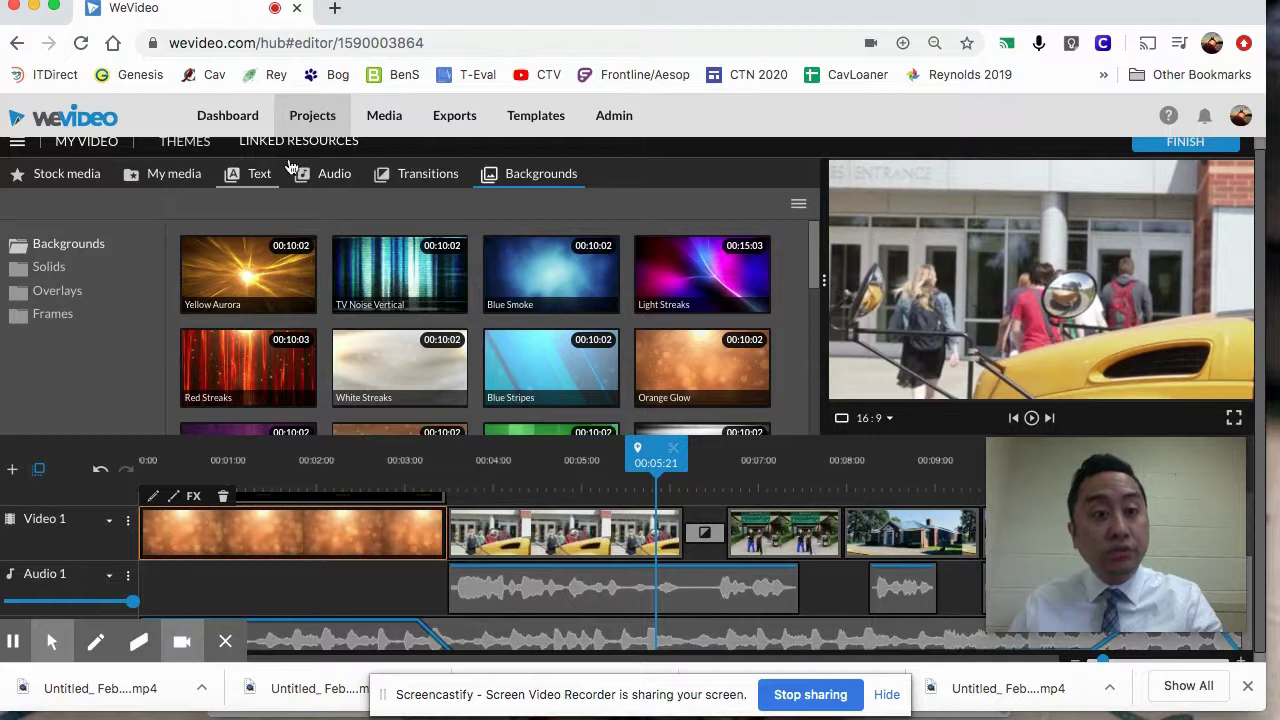
left_click_drag(248, 275, 450, 545)
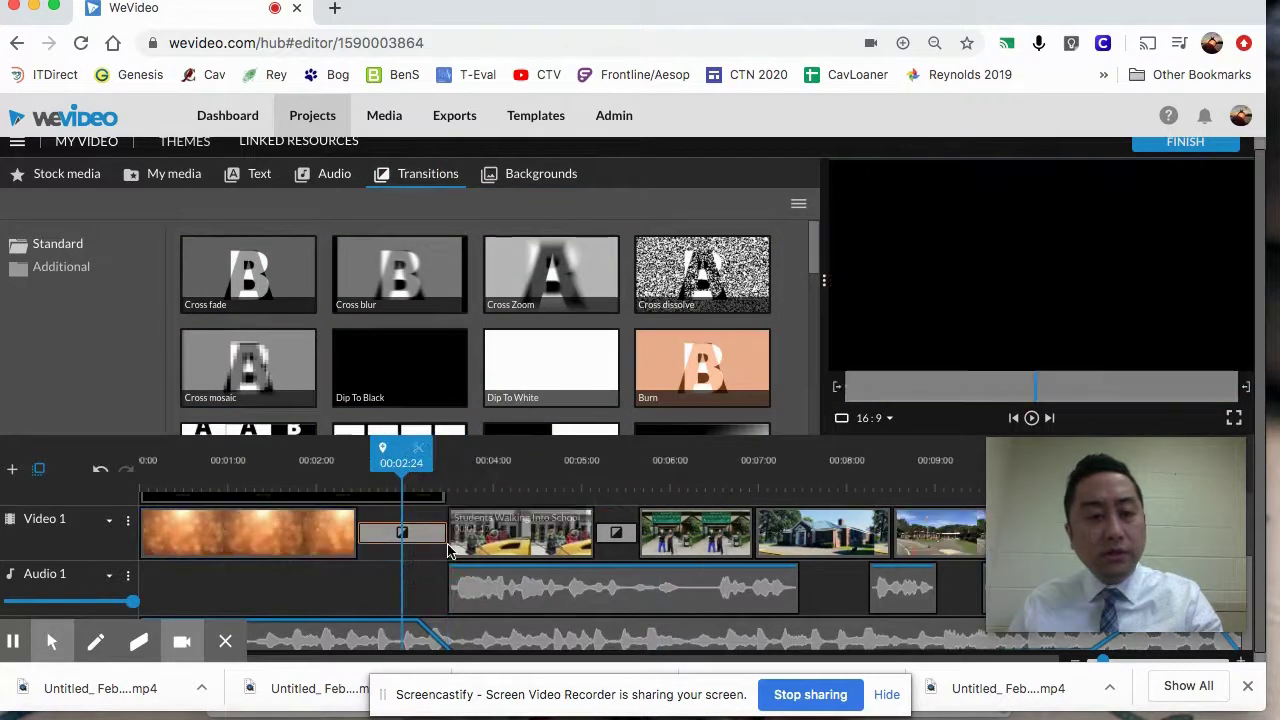
scroll(420, 590, "up", 1)
left_click_drag(443, 543, 393, 549)
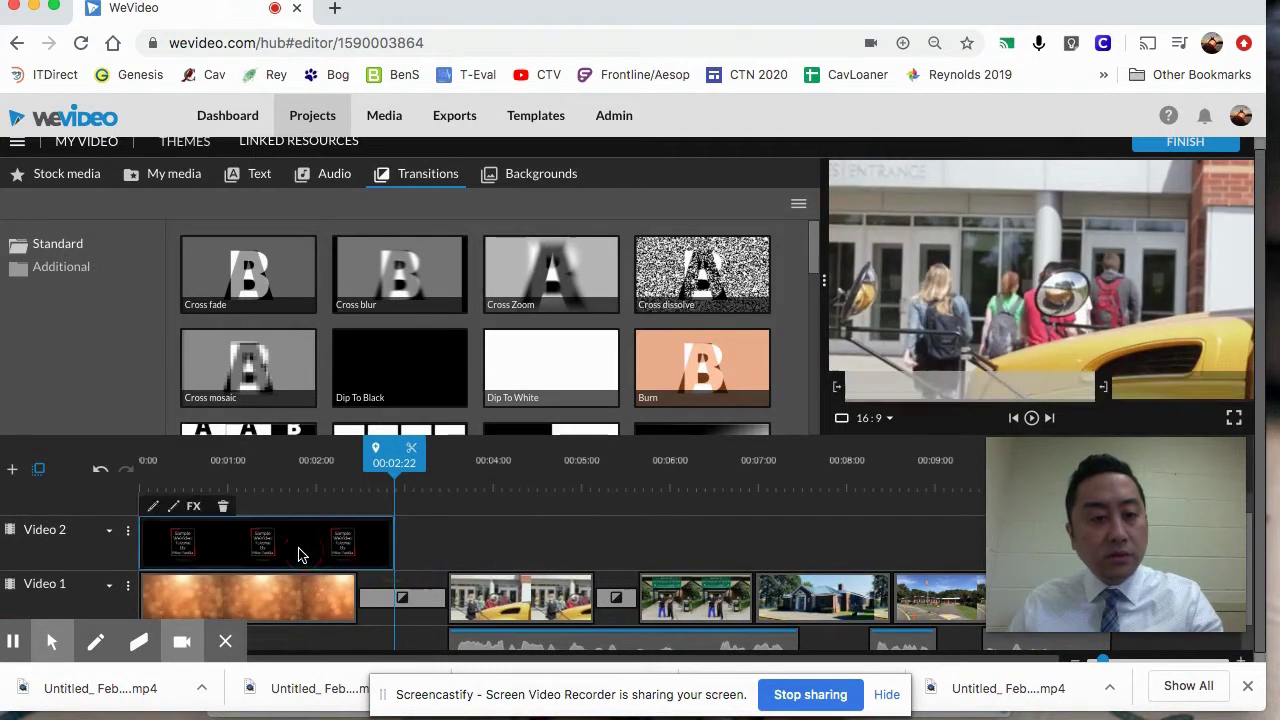
Step: Play the opening from near its start to check the shortened title and the cross fade into the first school clip
left_click(163, 471)
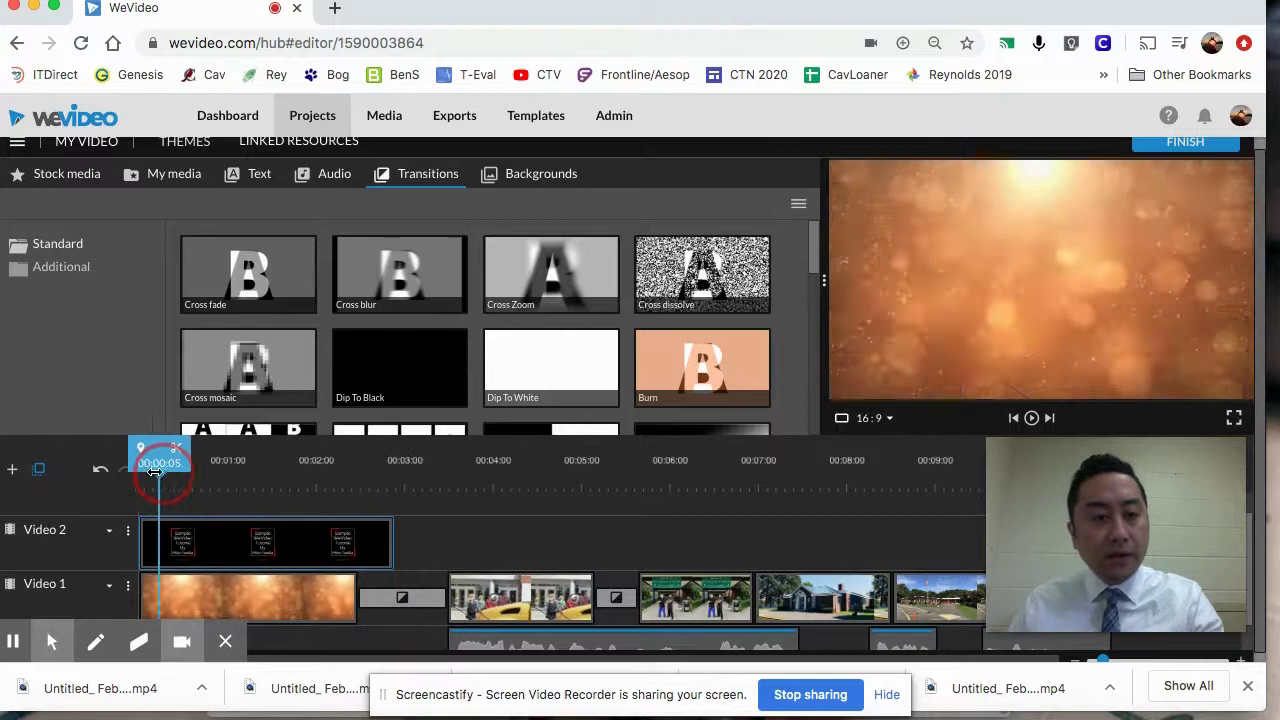
key("space")
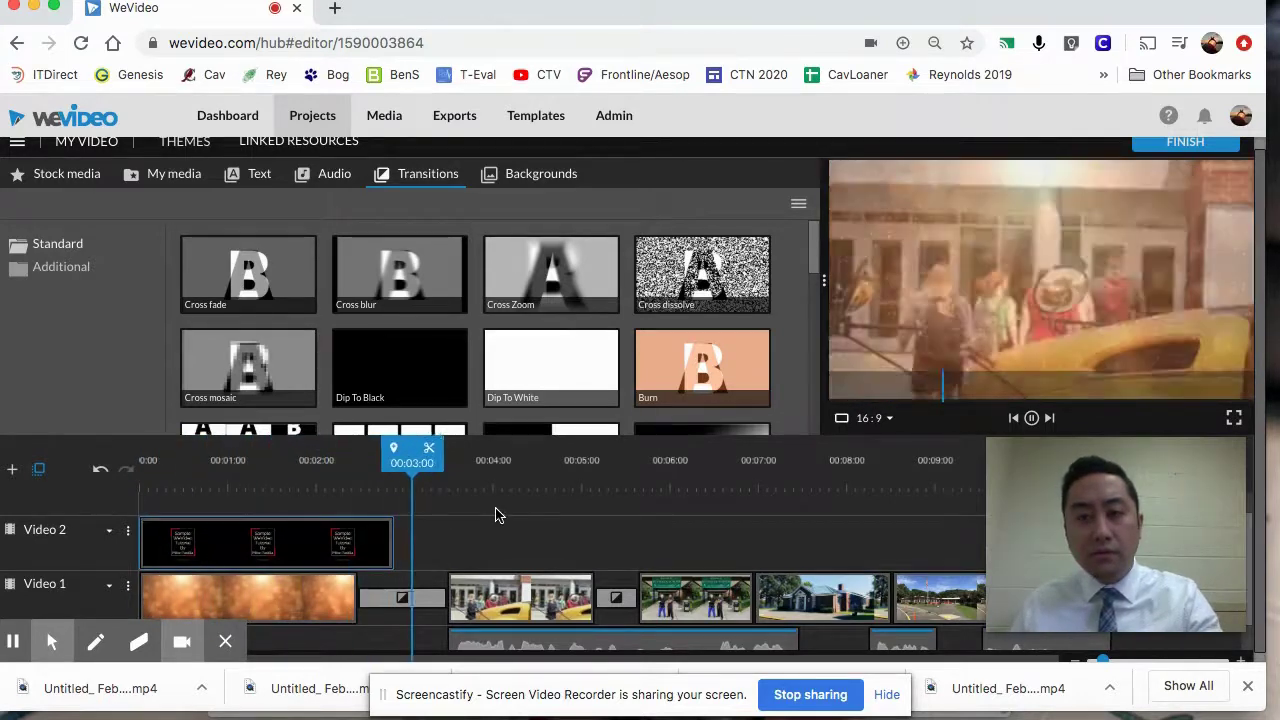
key("space")
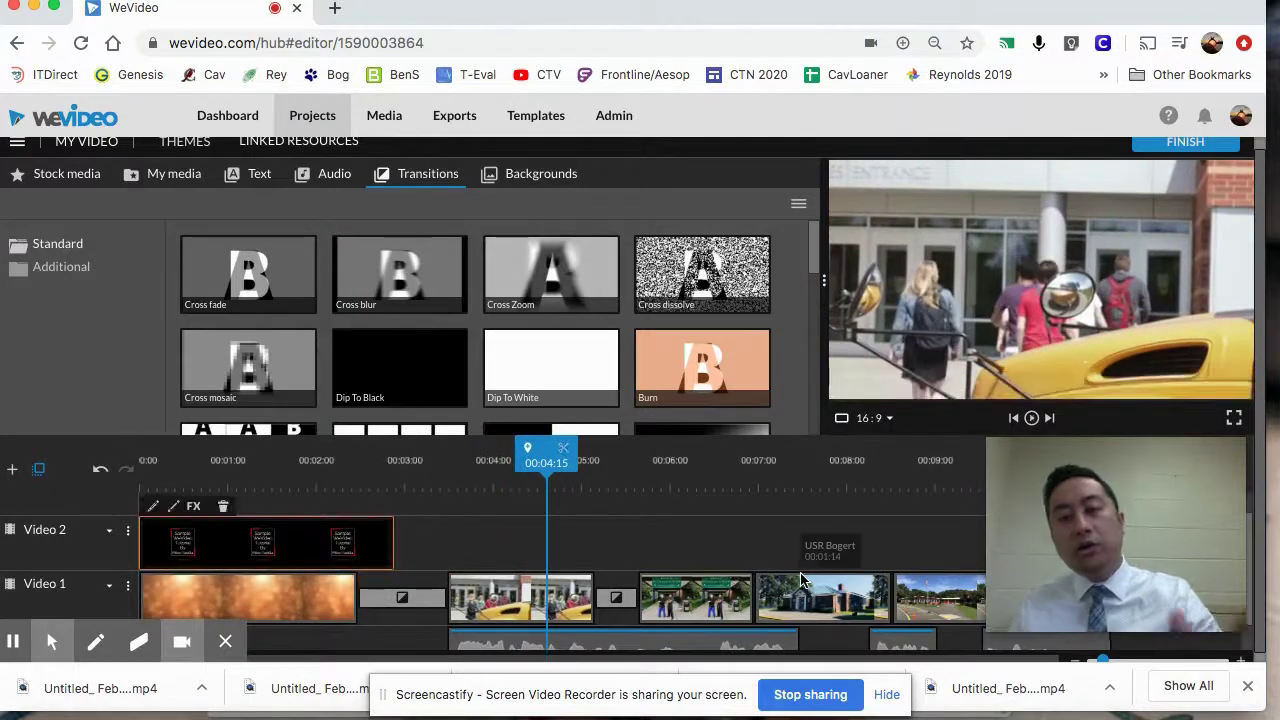
scroll(820, 610, "down", 1)
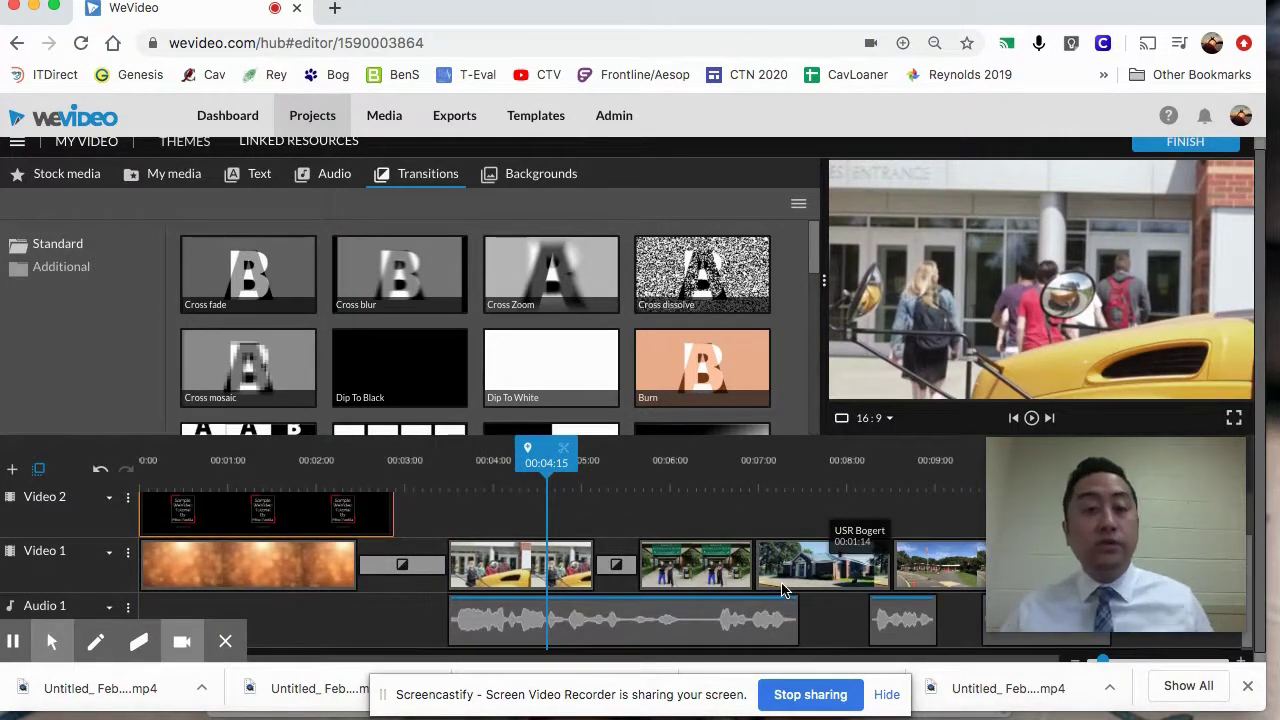
Step: Finish the project and set the export title to Sample Wevideo Tutorial
scroll(545, 447, "up", 1)
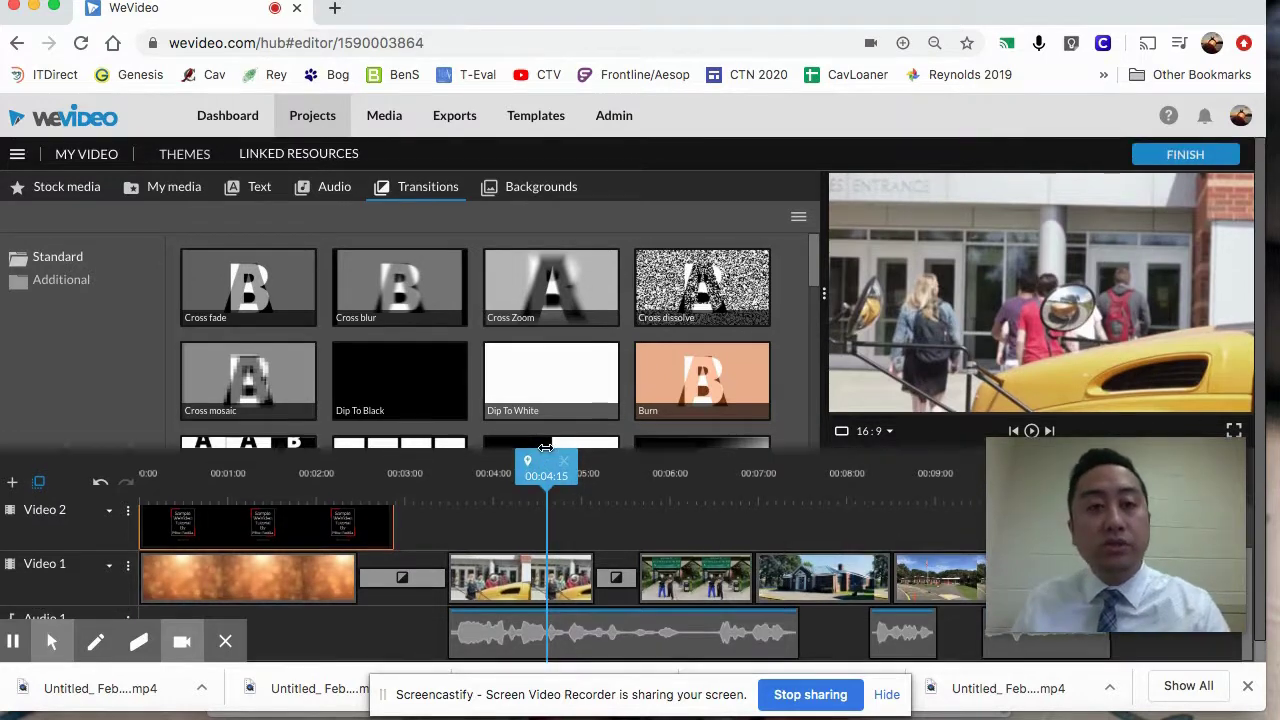
left_click(1172, 162)
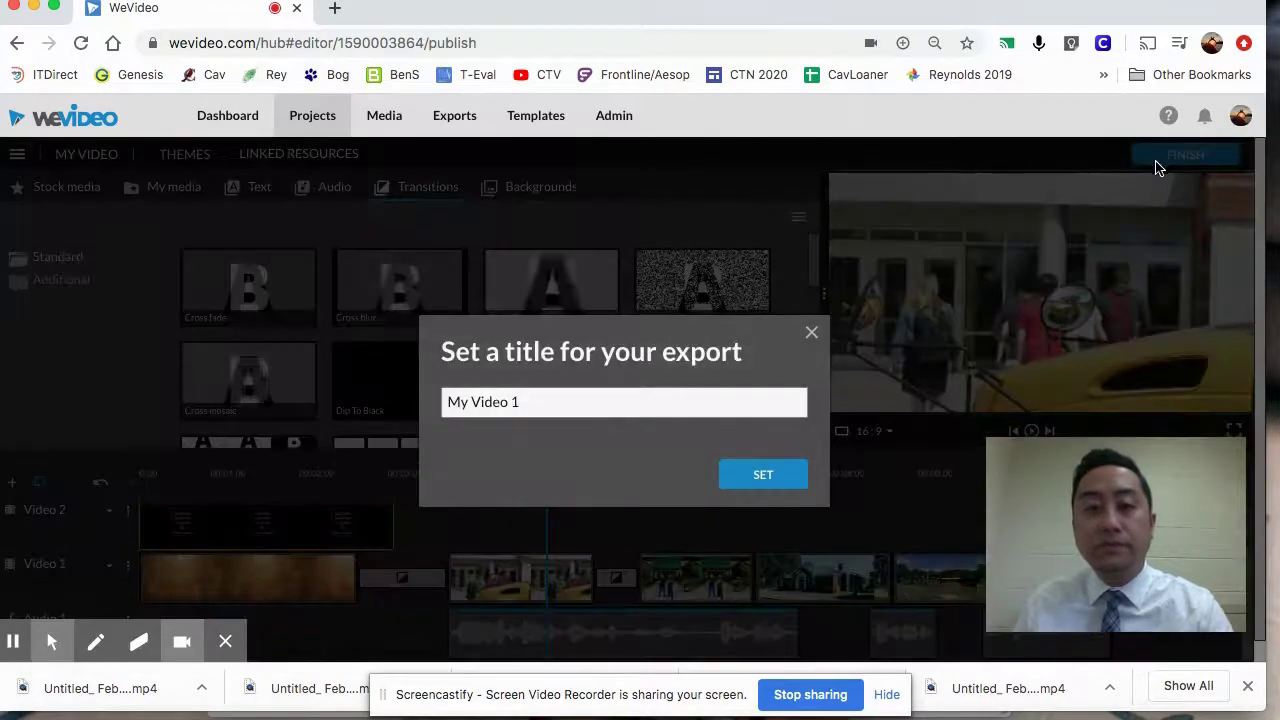
left_click(618, 404)
key("super+a")
type("Sample Wevideo")
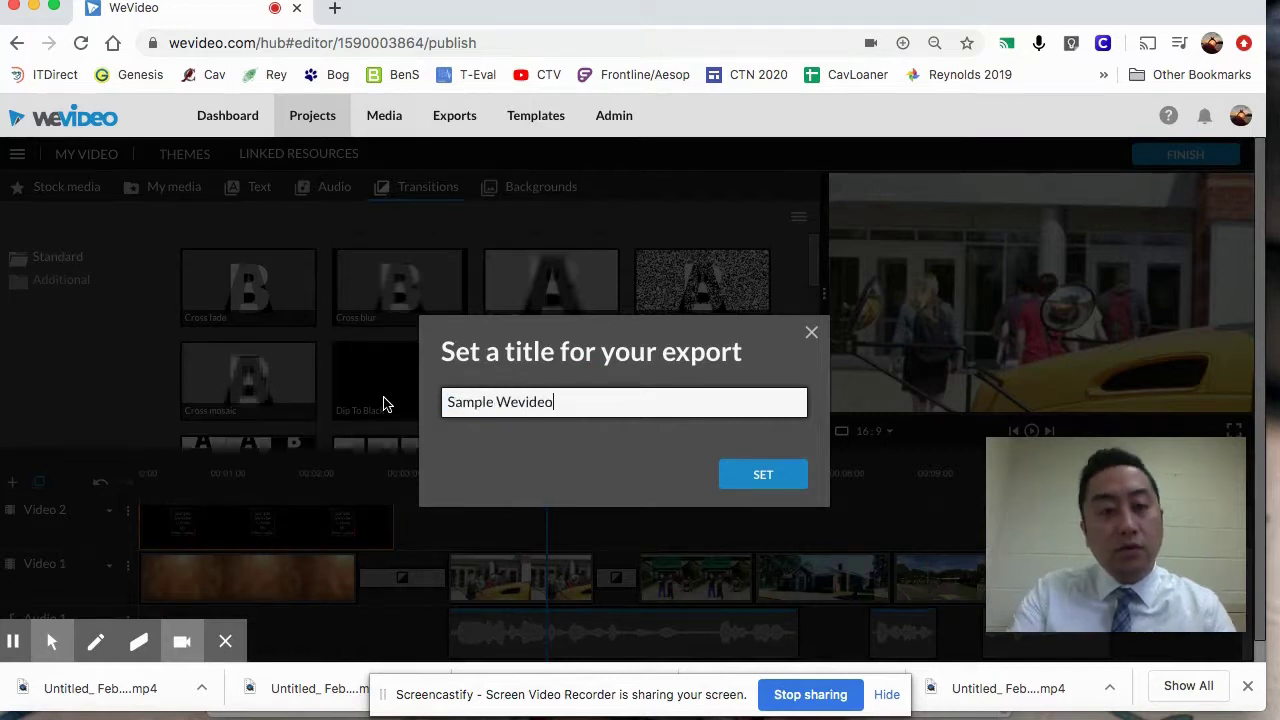
type(" Tutorial")
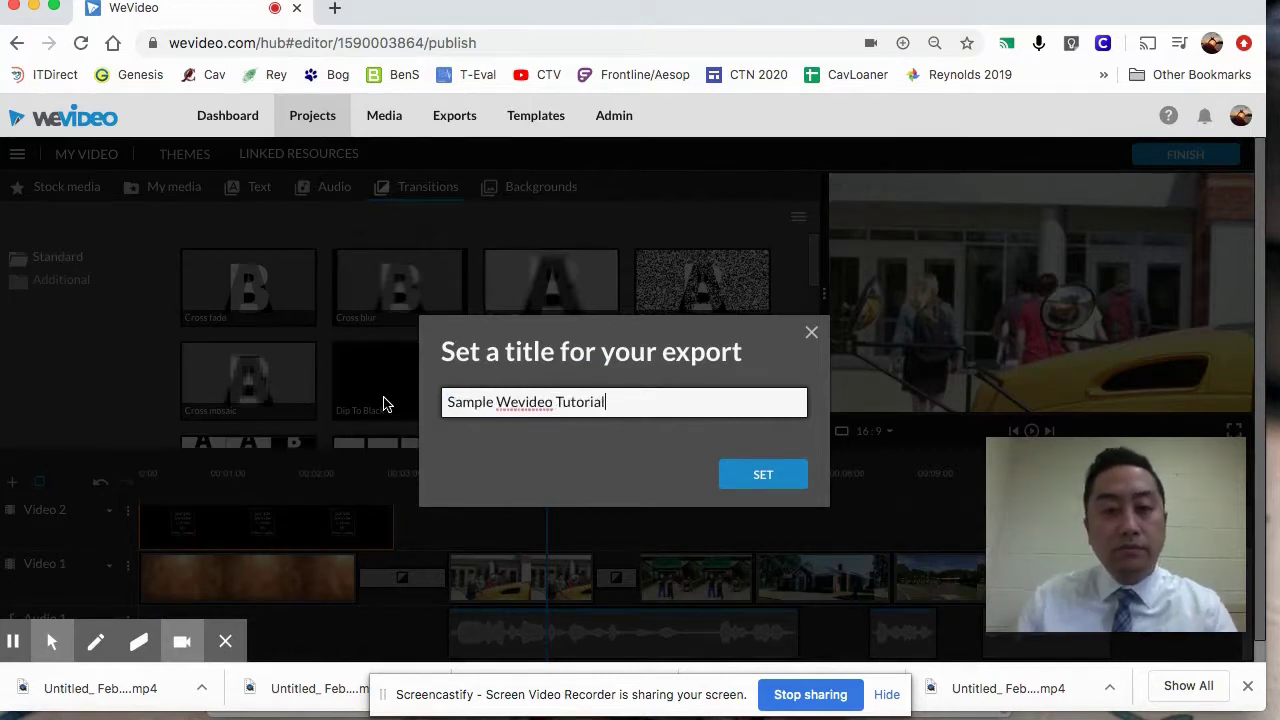
left_click(765, 476)
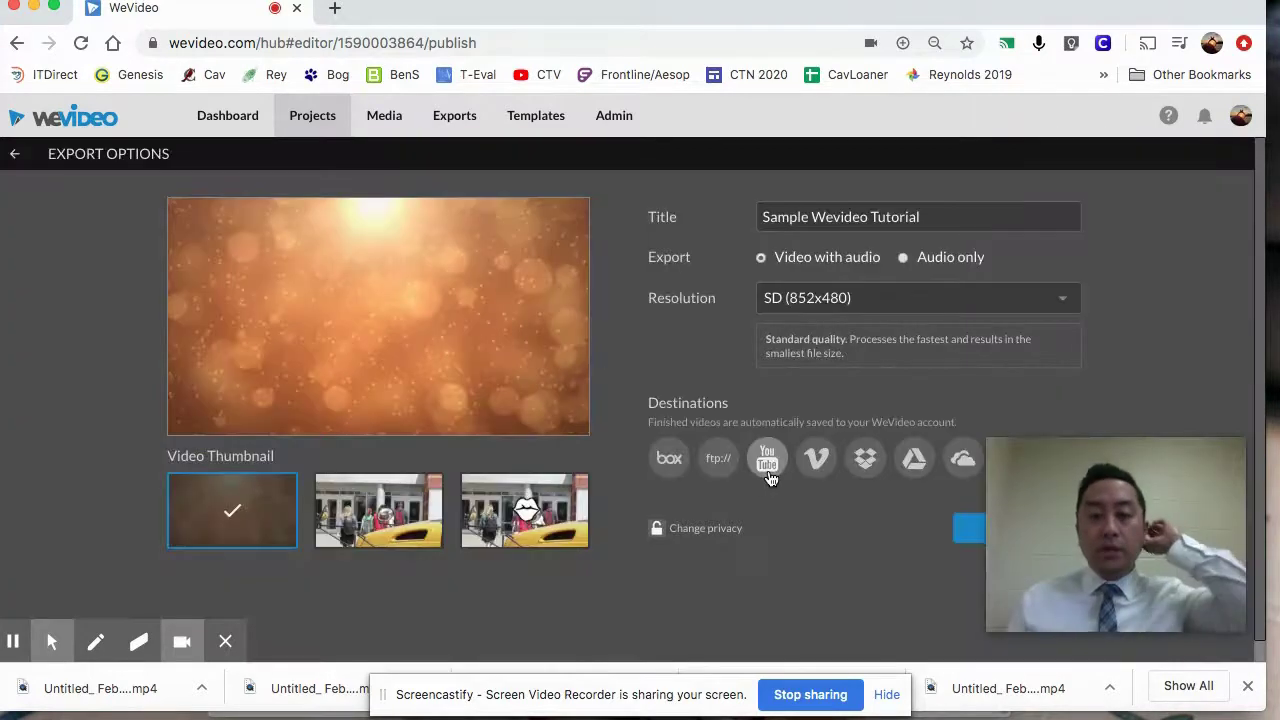
Step: Set the export resolution to HD (1280x720) with Google Drive as the destination, and start the export
left_click(920, 303)
left_click(842, 368)
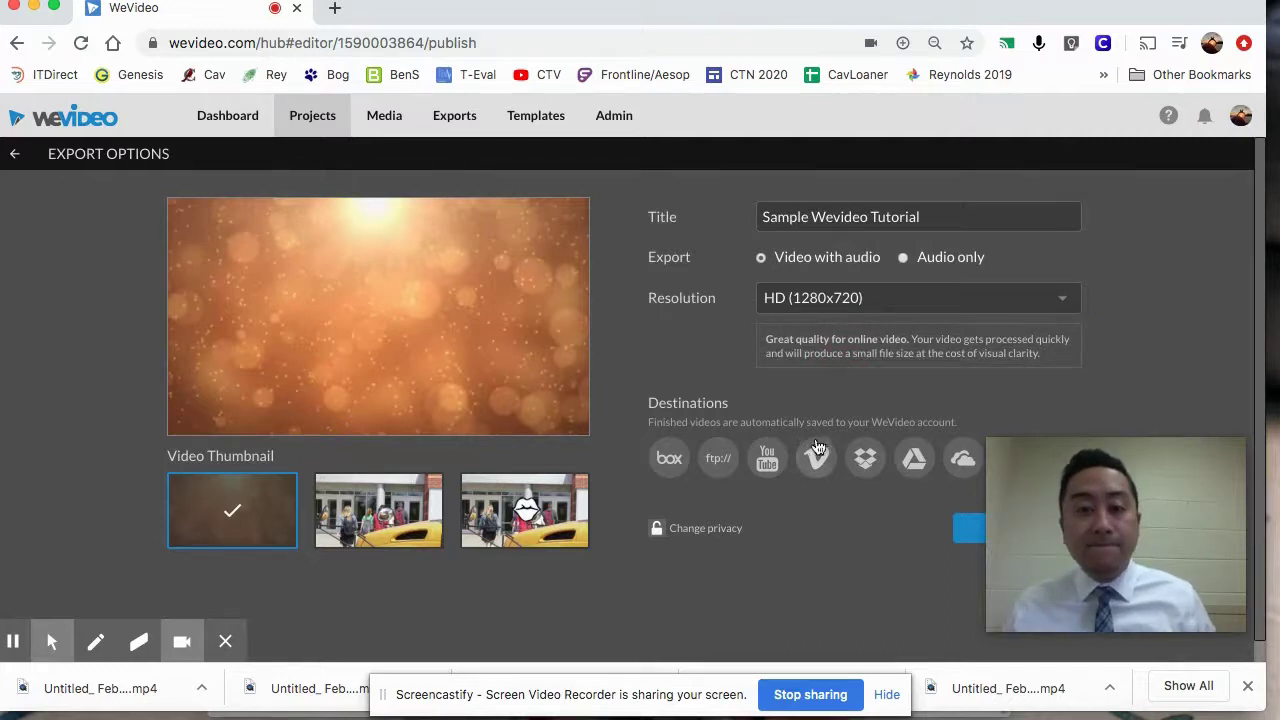
scroll(817, 452, "down", 1)
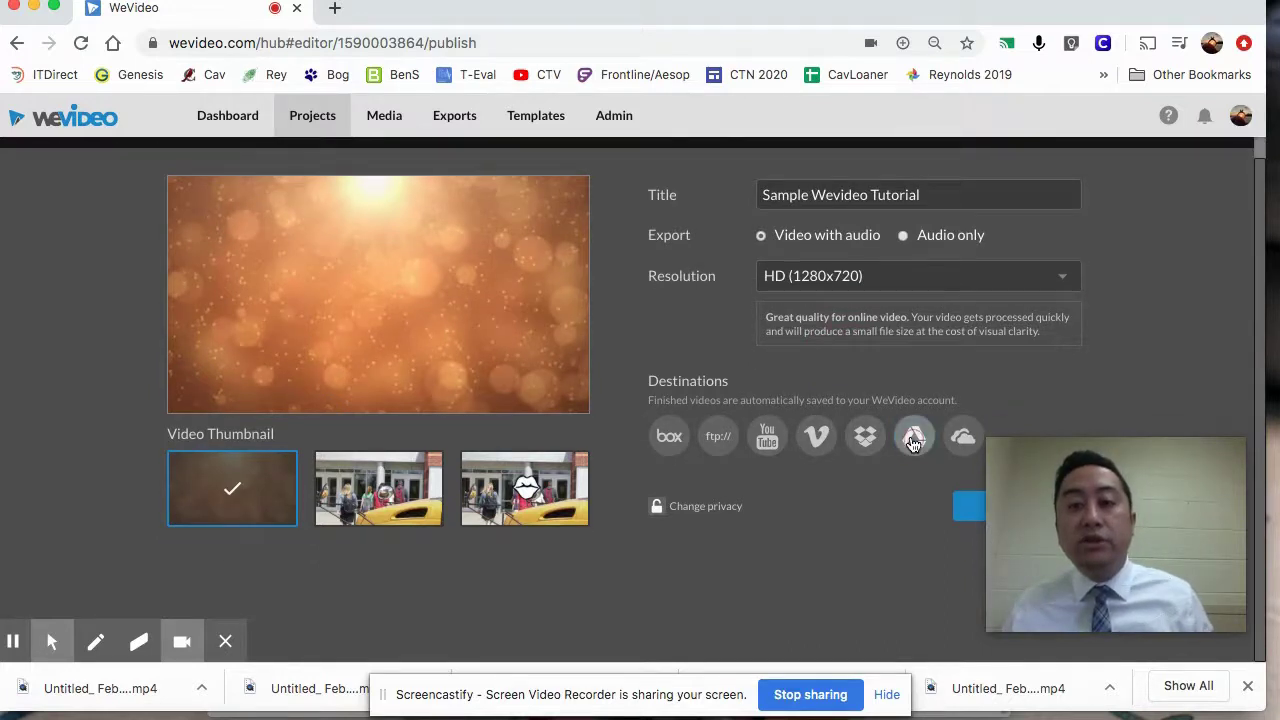
left_click(913, 440)
left_click(1231, 456)
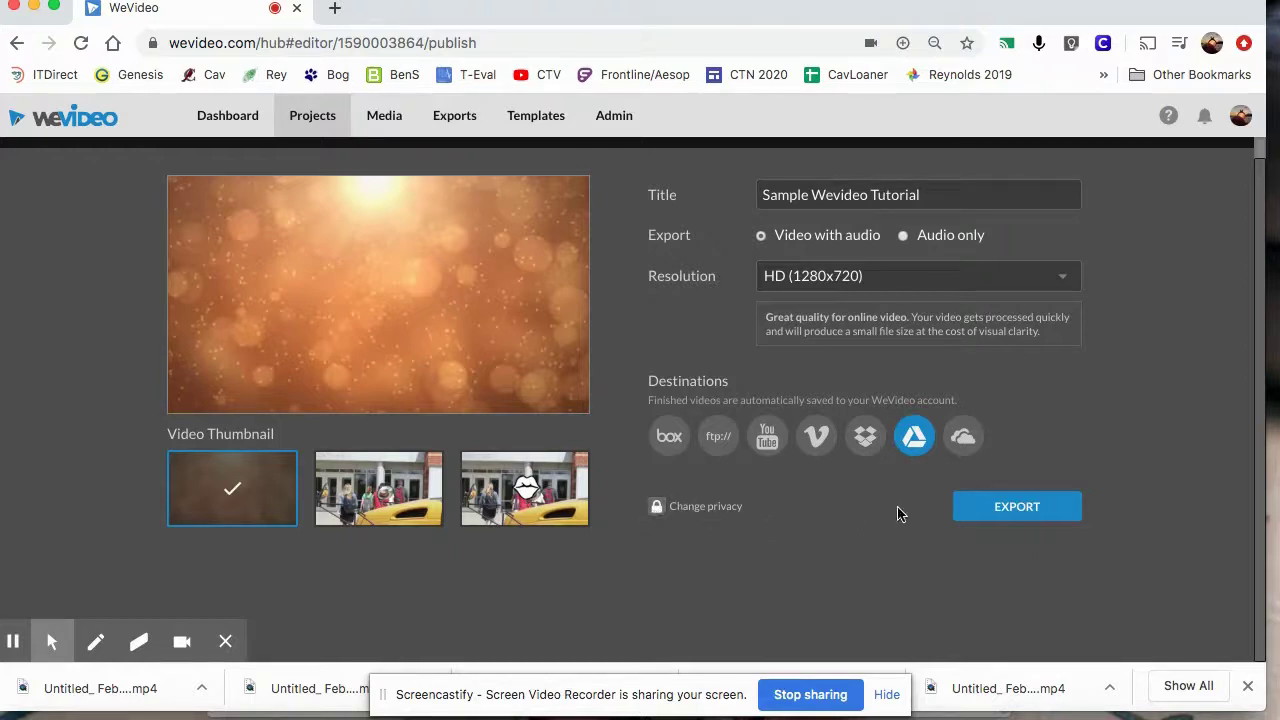
left_click(982, 513)
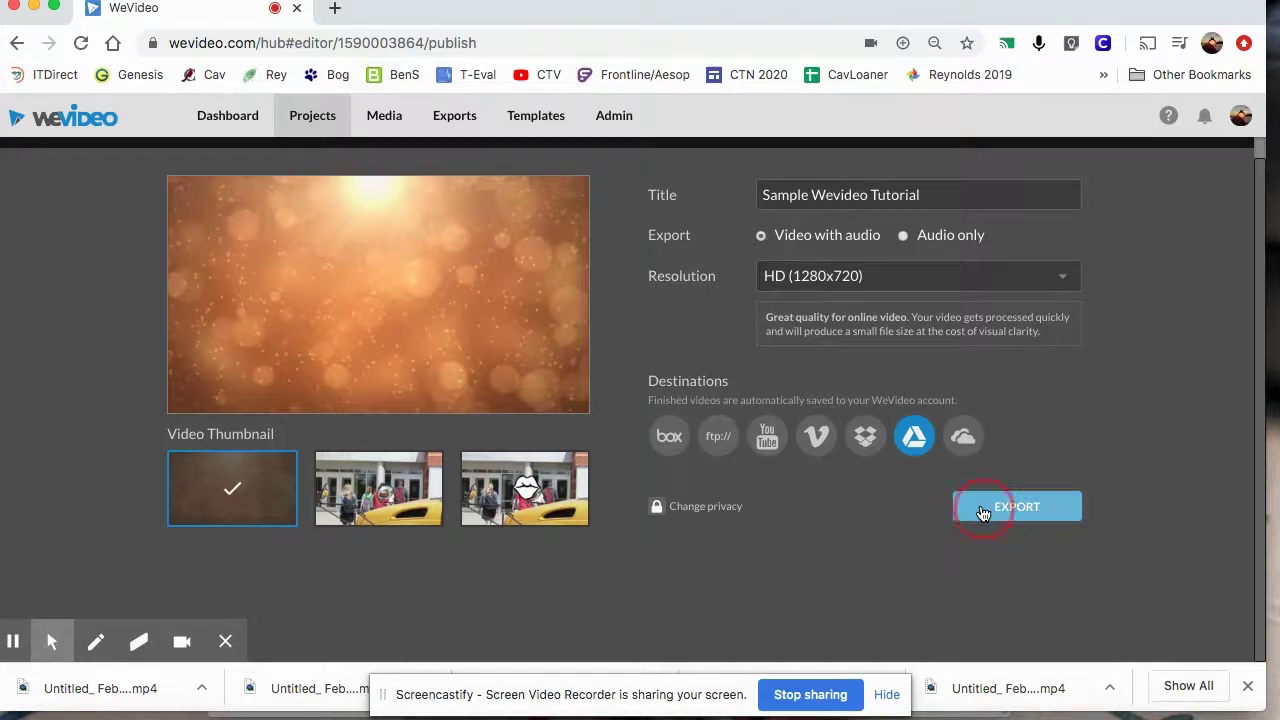